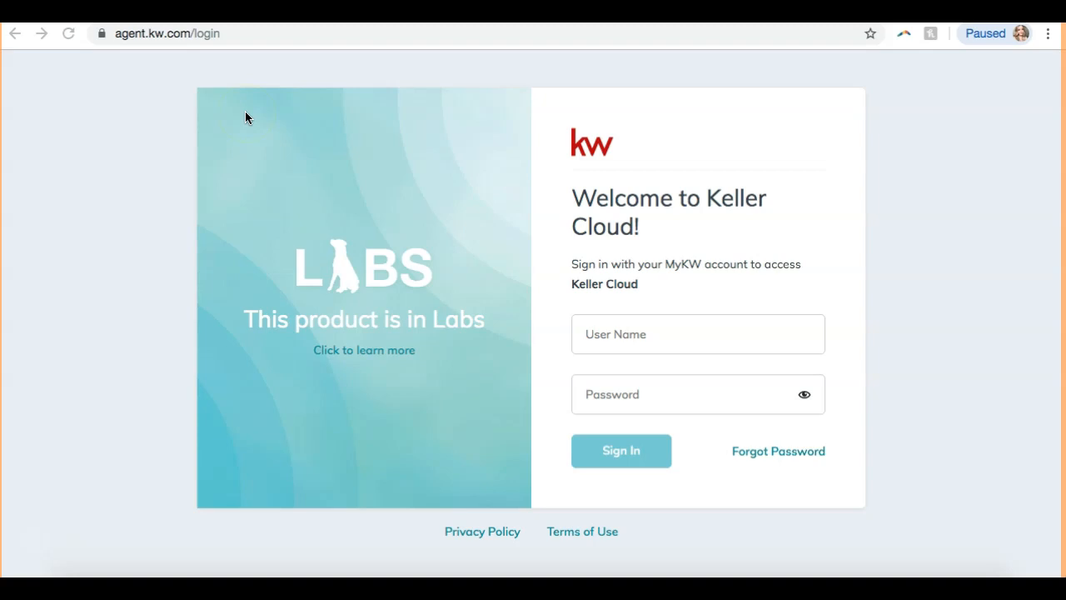
Log in to Keller Cloud with the agent's user name and password, fixing a typo in the user name.
left_click(115, 163)
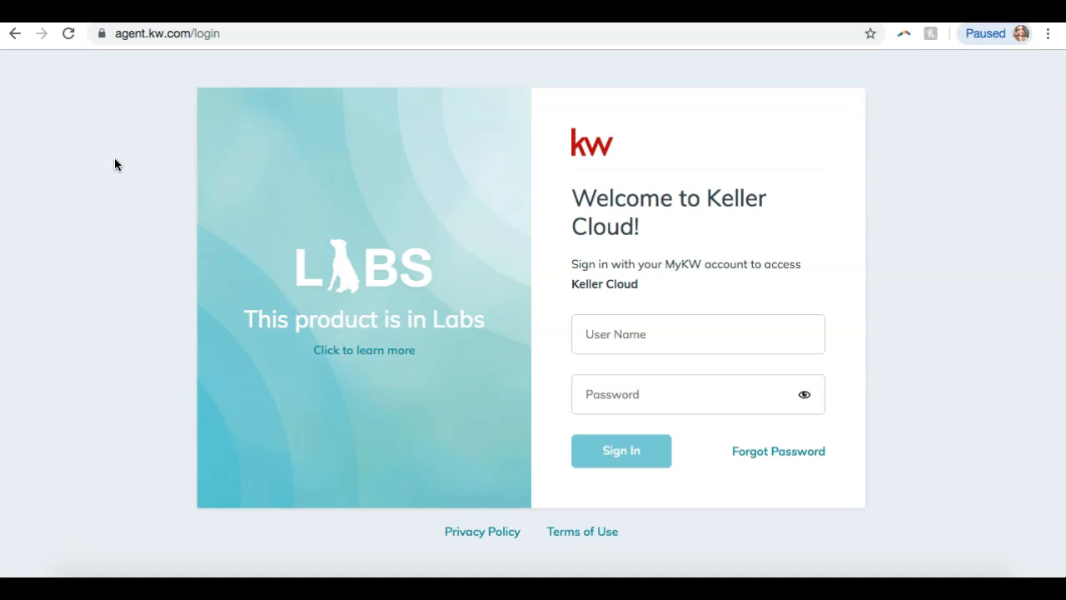
left_click(655, 349)
type("sleroy")
key("Tab")
type("••••••••••")
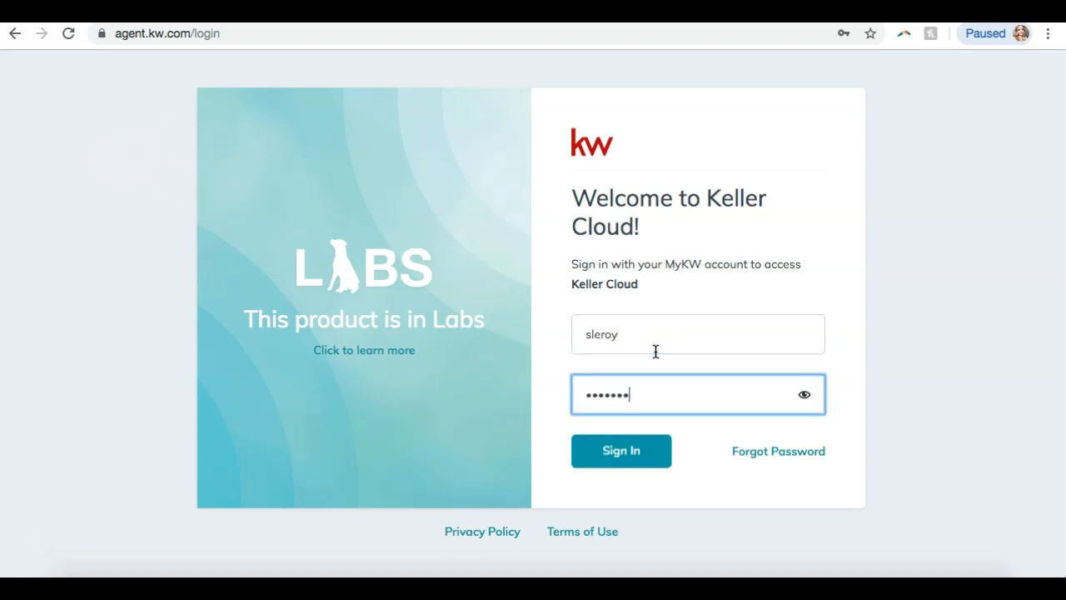
left_click(590, 446)
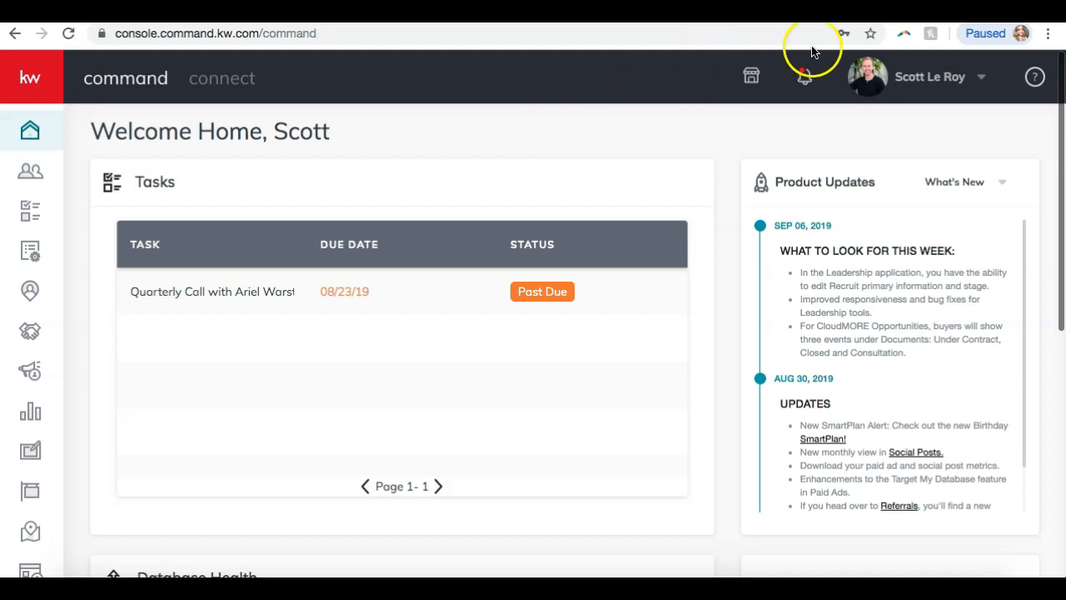
Open Settings from the profile name's dropdown in the top bar.
left_click(915, 80)
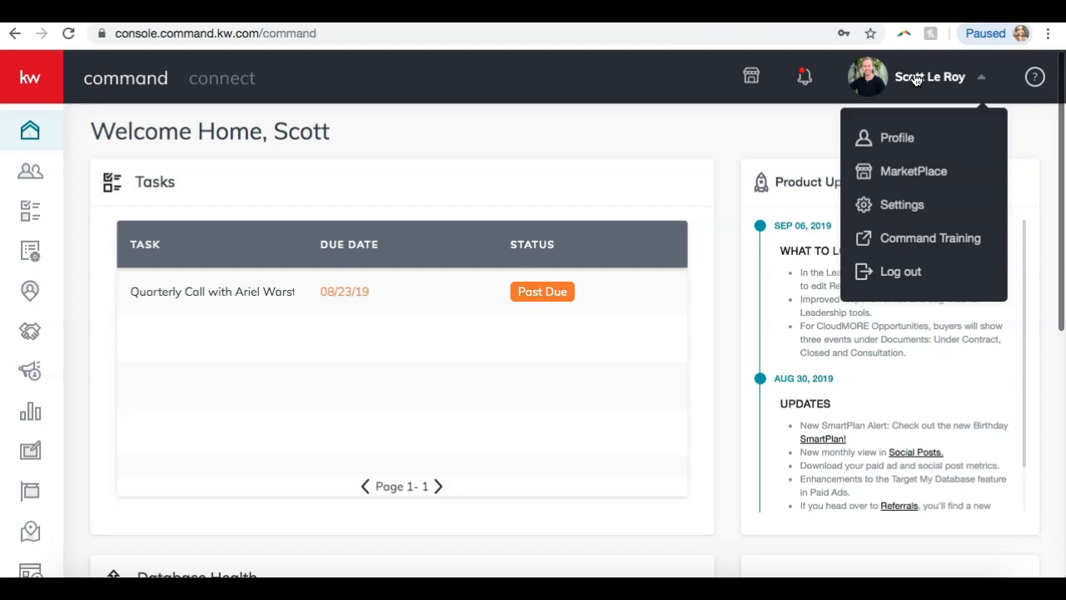
left_click(877, 208)
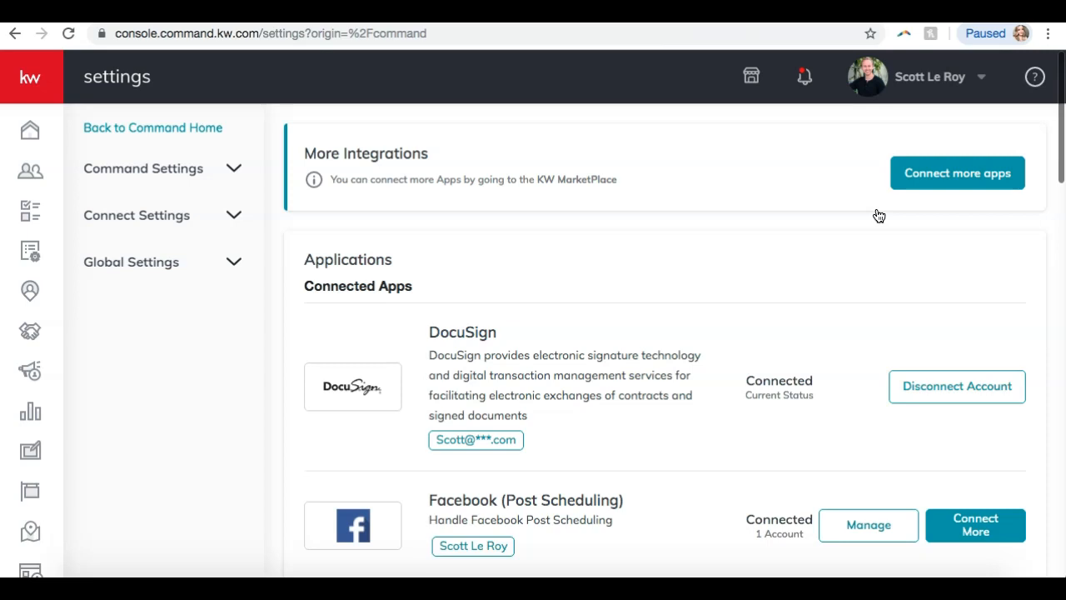
Scroll through Connected Apps to the Social section, confirming Twitter (Post Scheduling) is unconnected.
scroll(877, 214, "down", 2)
left_click(534, 181)
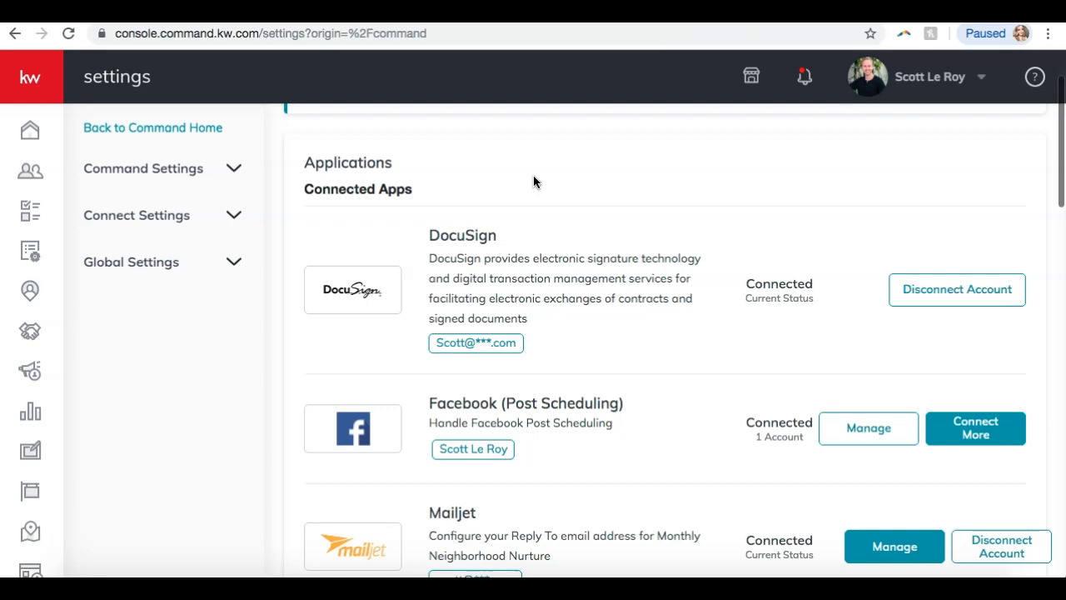
scroll(529, 197, "down", 3)
scroll(525, 200, "down", 1)
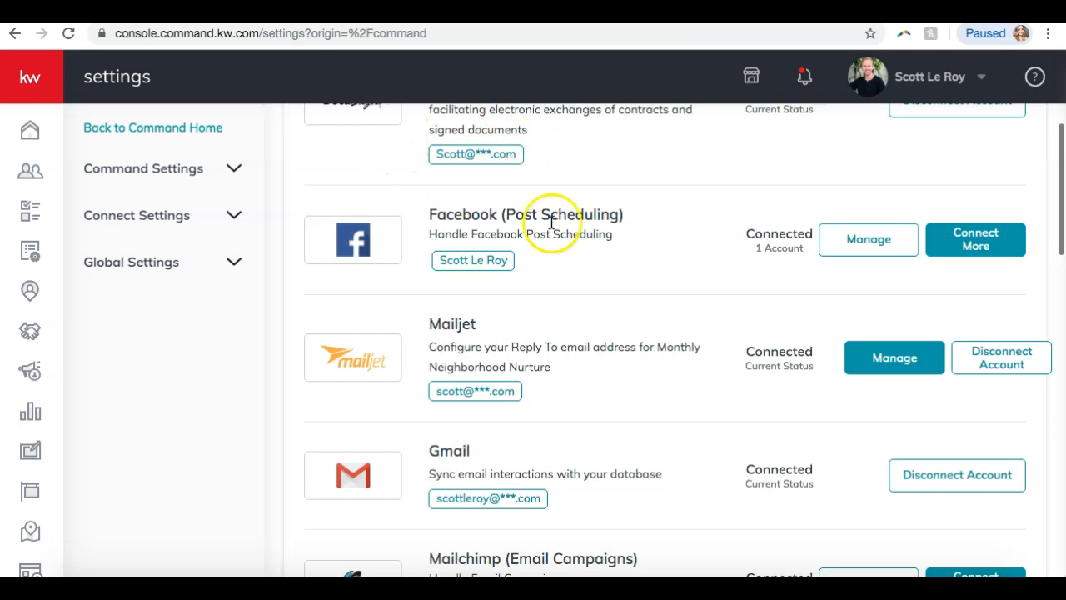
scroll(540, 250, "down", 1)
scroll(538, 252, "down", 3)
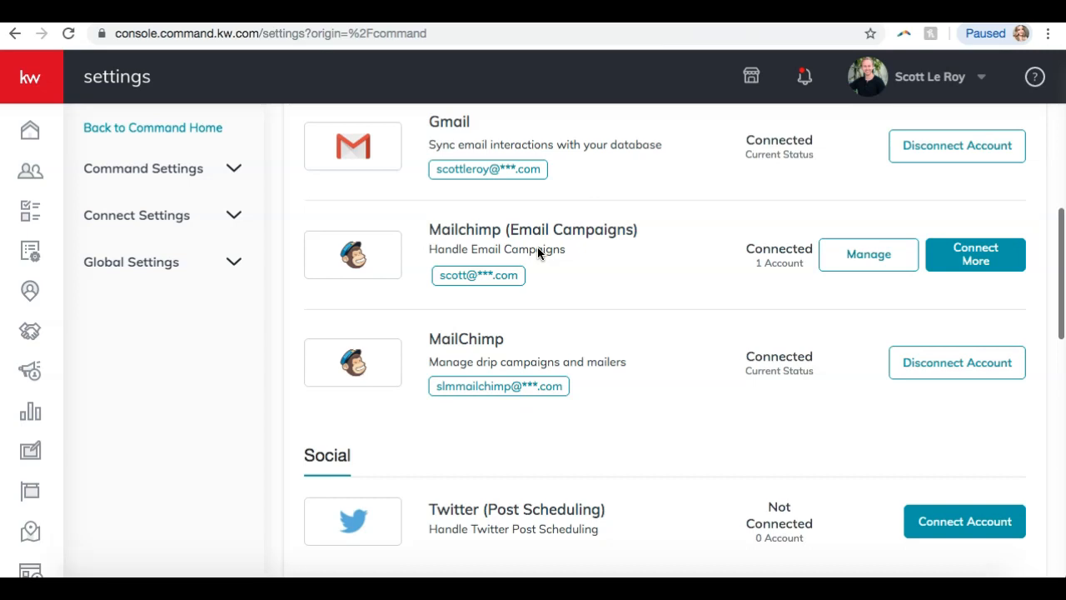
scroll(630, 309, "down", 3)
scroll(630, 314, "down", 1)
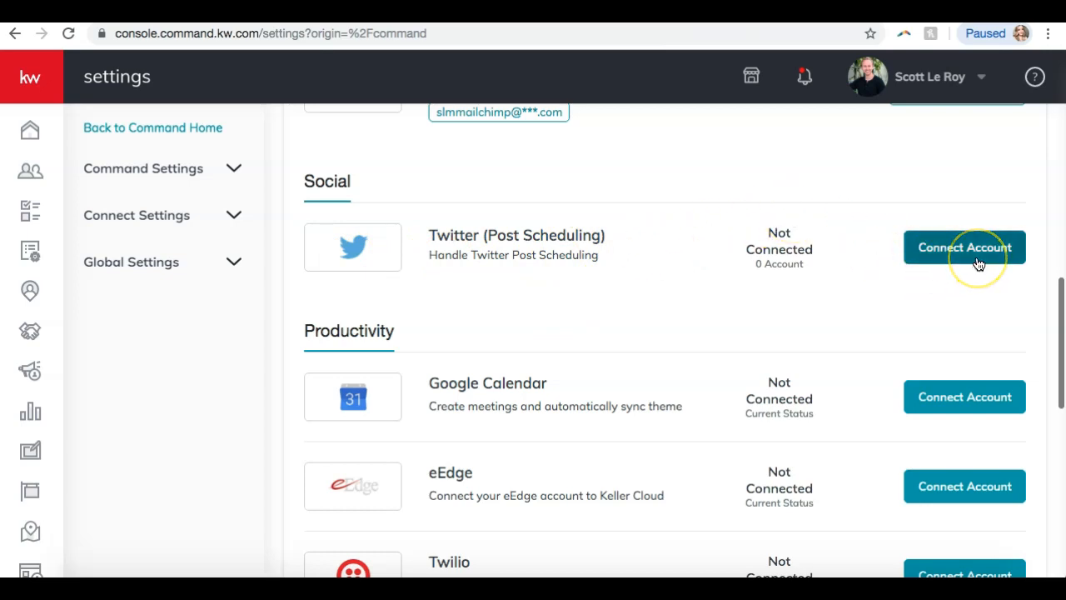
left_click(937, 237)
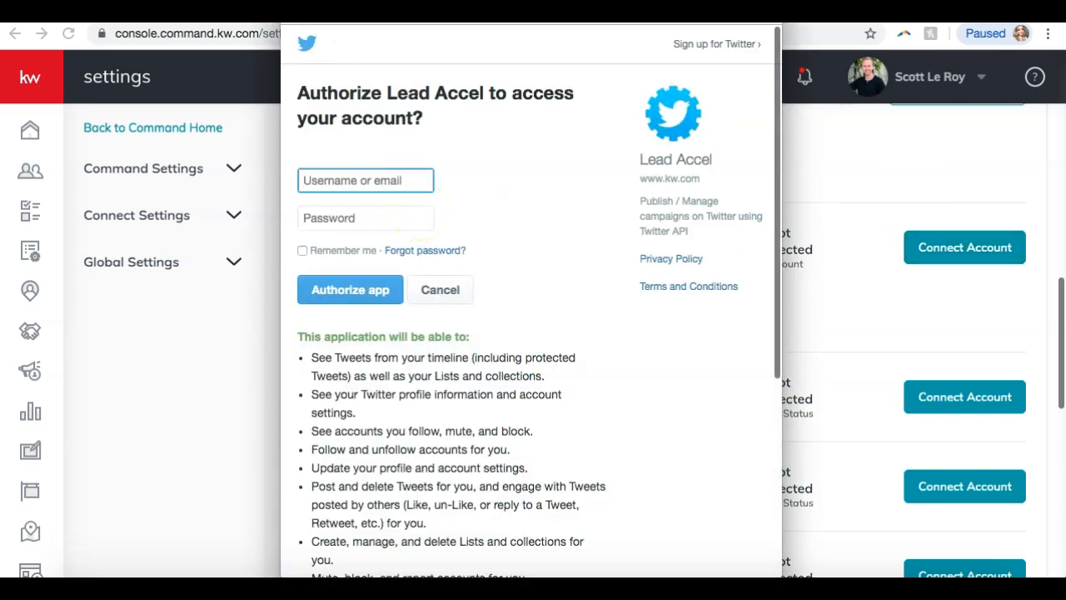
left_click(291, 10)
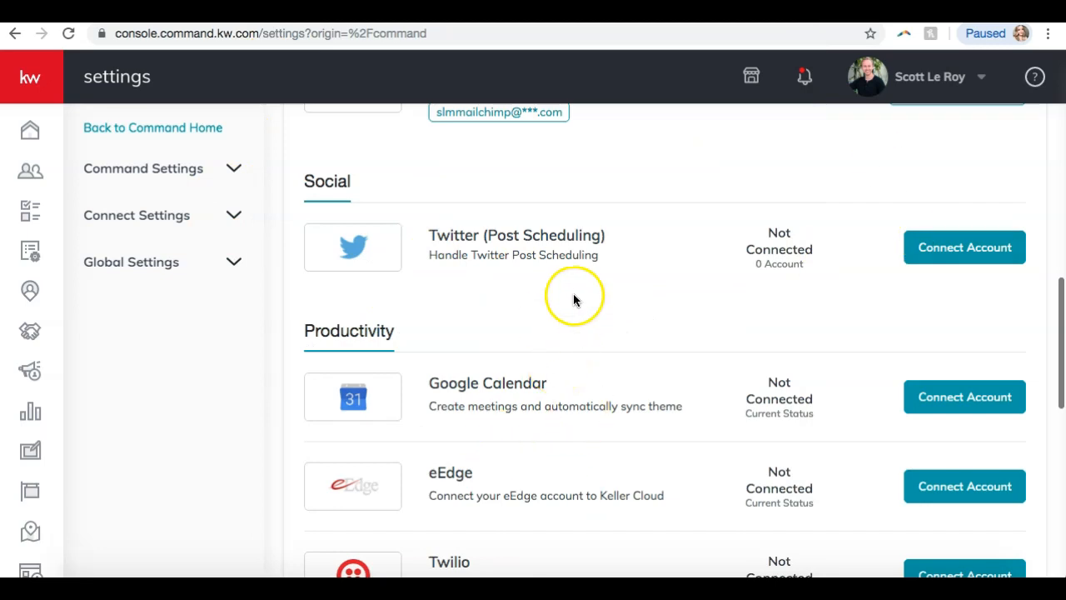
scroll(572, 298, "down", 1)
scroll(573, 298, "down", 3)
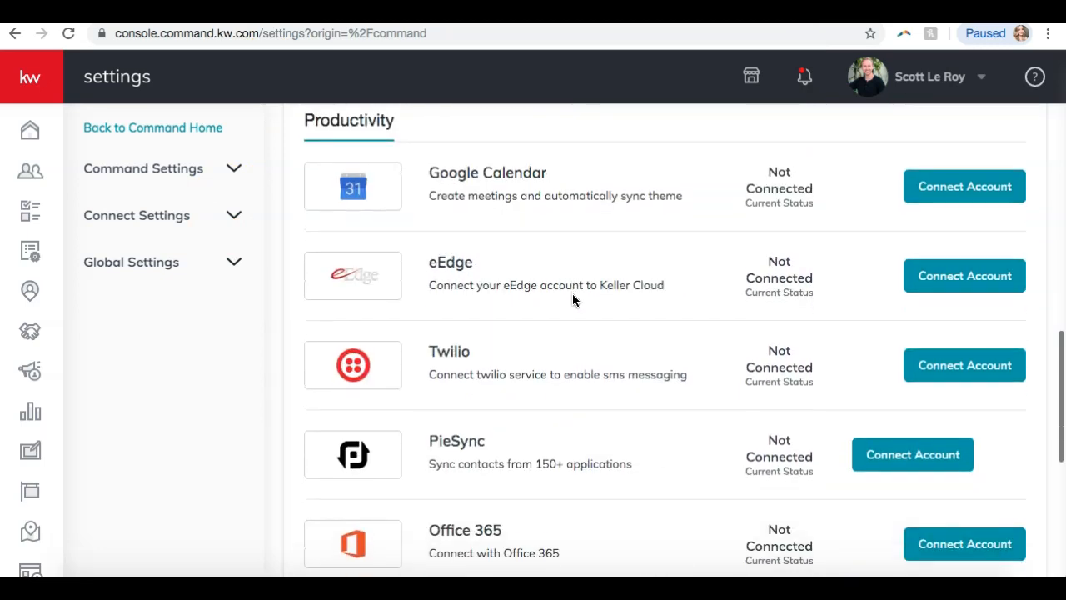
scroll(573, 300, "down", 3)
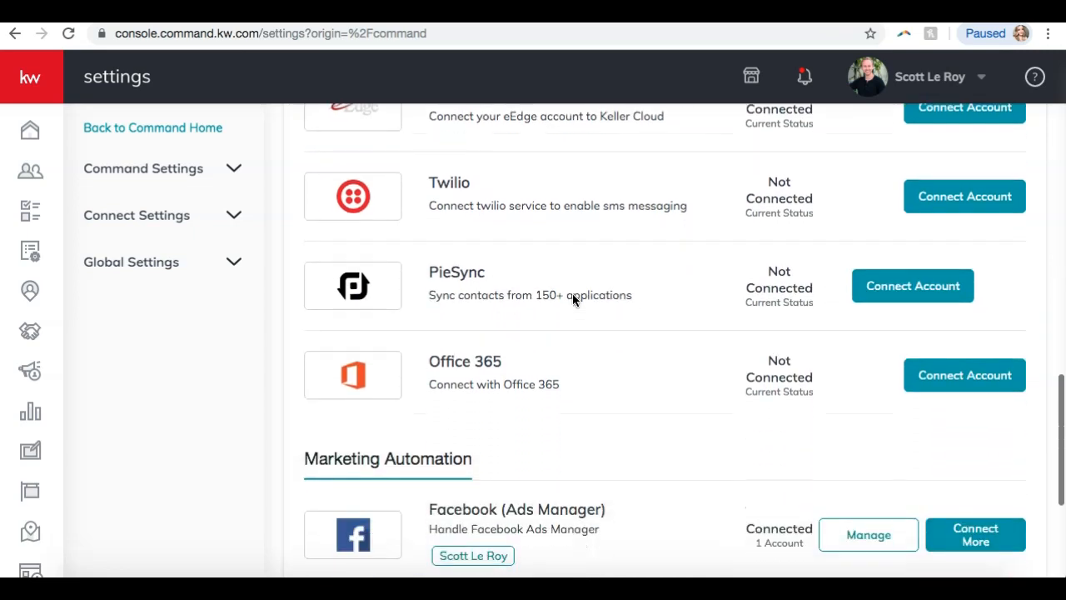
scroll(573, 300, "down", 2)
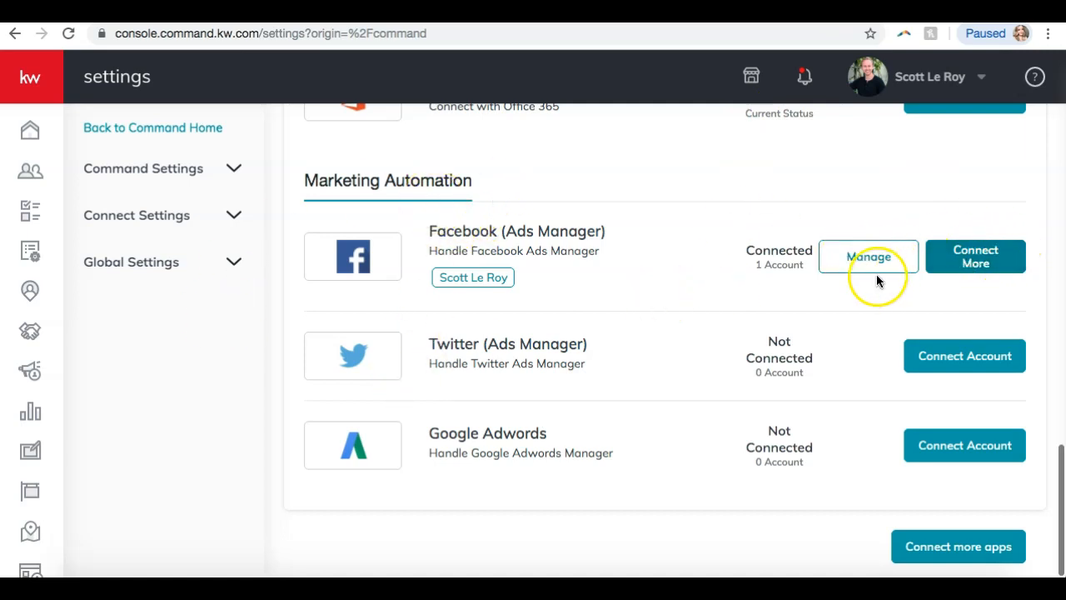
scroll(738, 320, "down", 1)
scroll(738, 323, "up", 1)
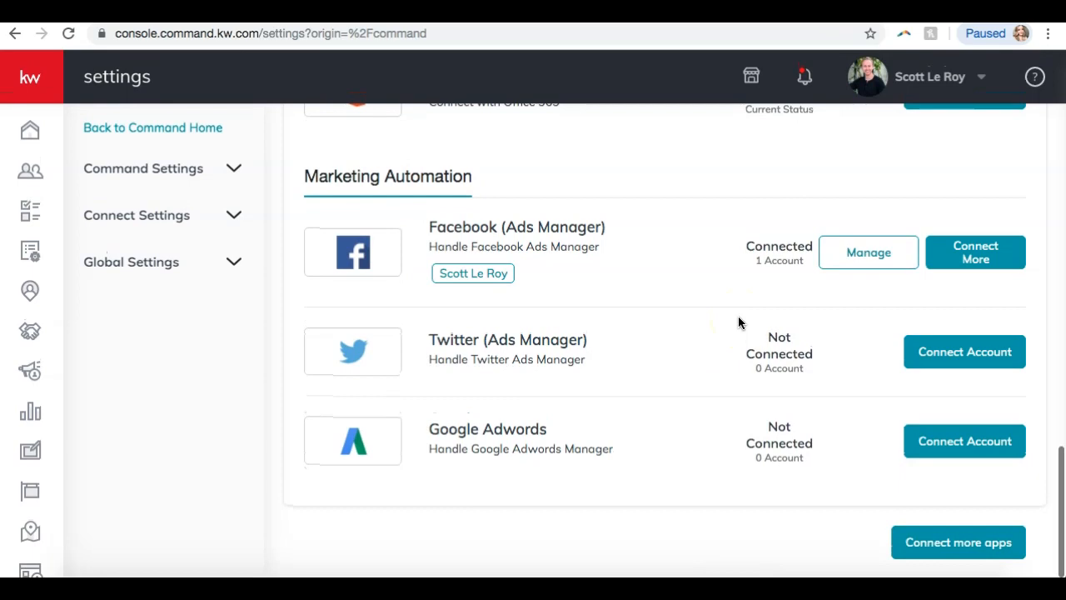
scroll(738, 323, "up", 5)
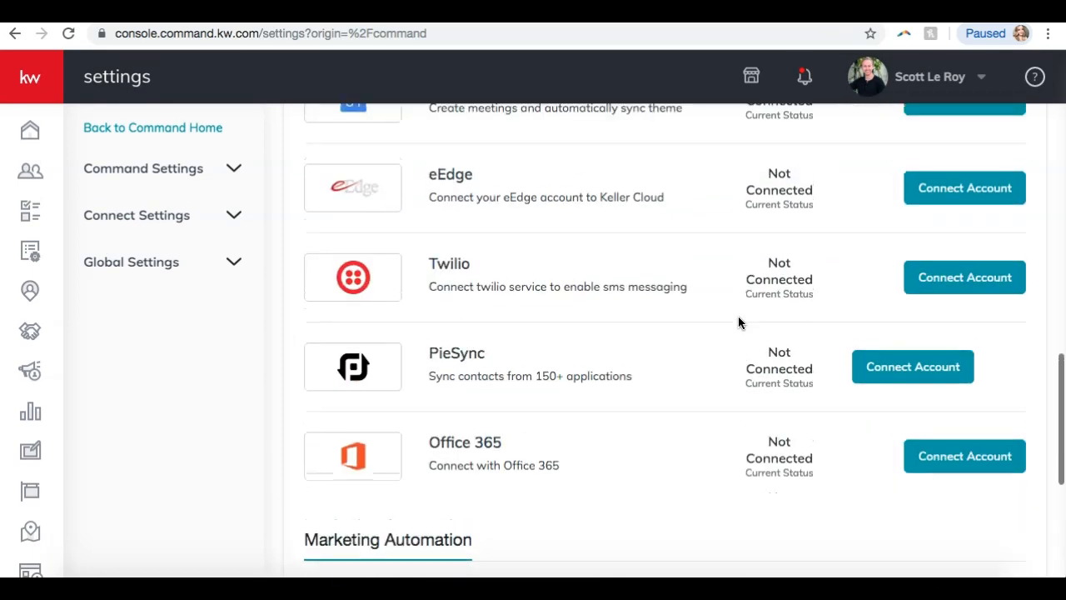
scroll(738, 323, "up", 10)
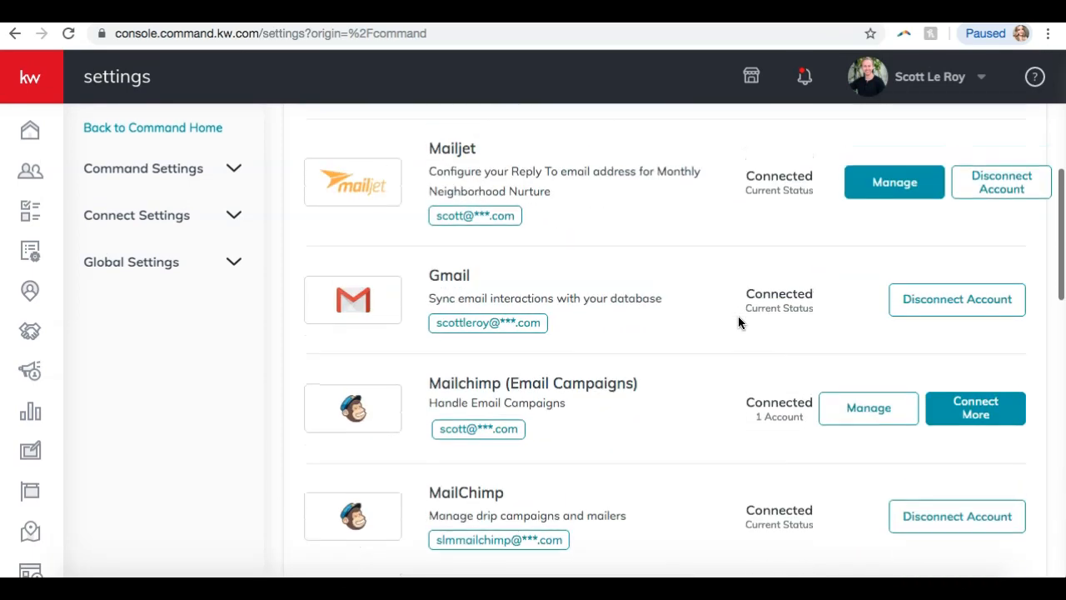
scroll(738, 323, "up", 10)
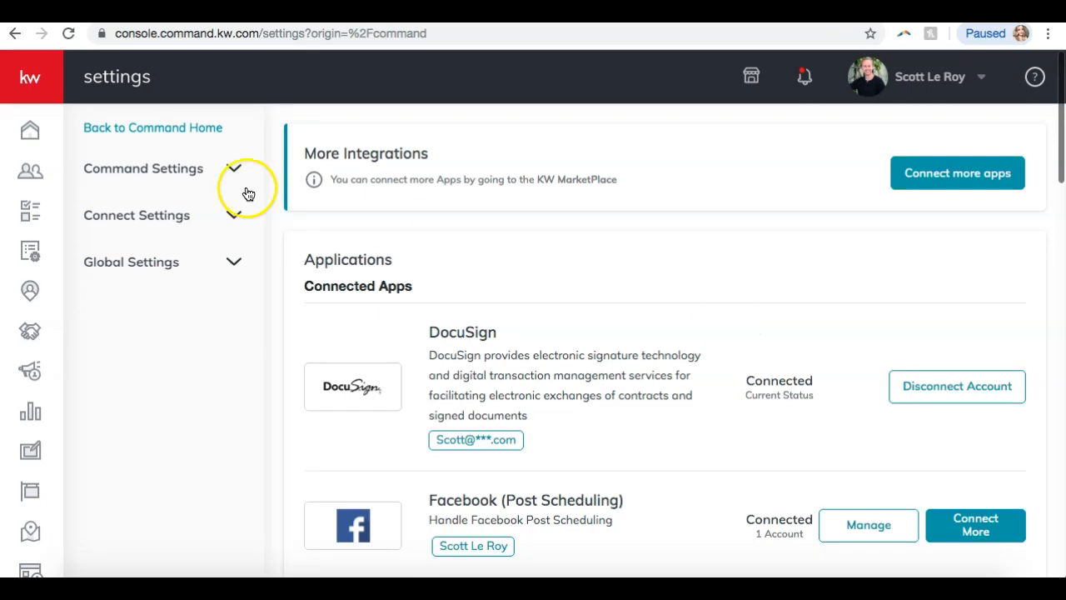
Expand Connect Settings in the sidebar and open Marketing Profile.
left_click(158, 214)
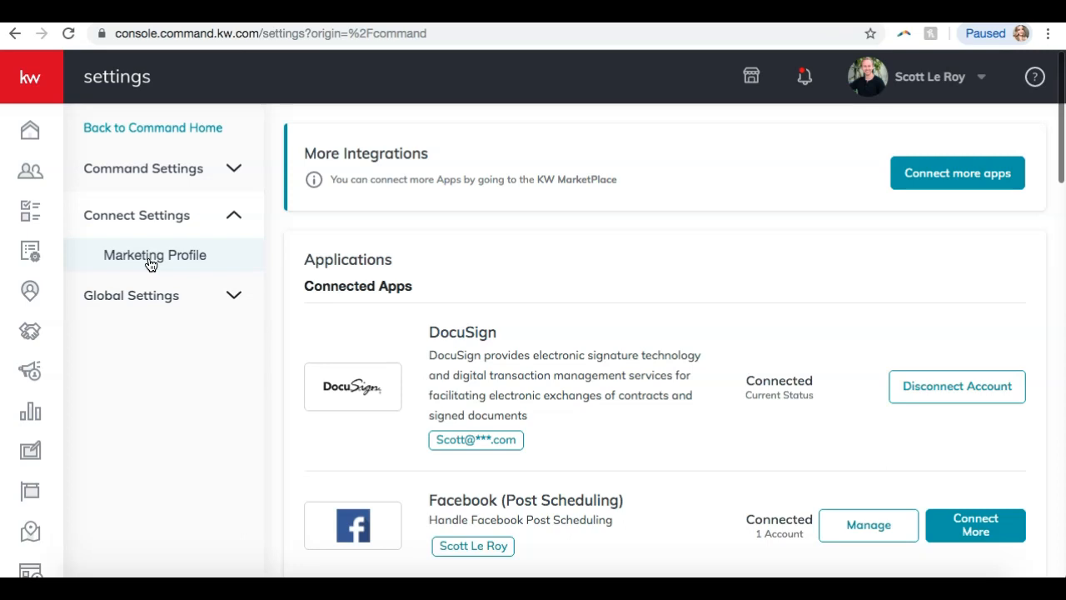
left_click(150, 264)
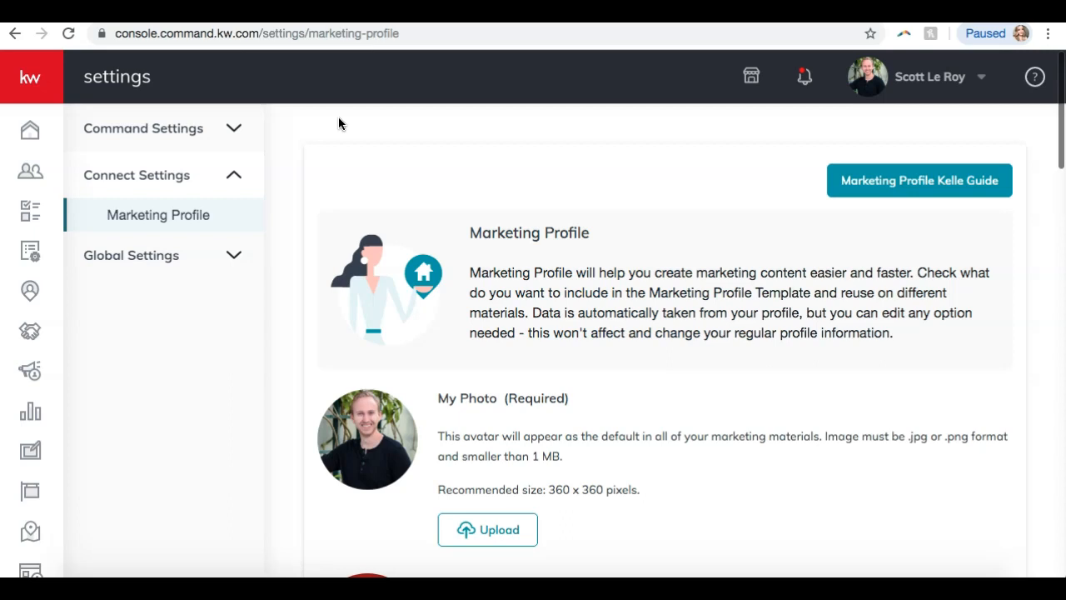
scroll(382, 267, "down", 3)
scroll(382, 272, "down", 1)
scroll(380, 267, "up", 1)
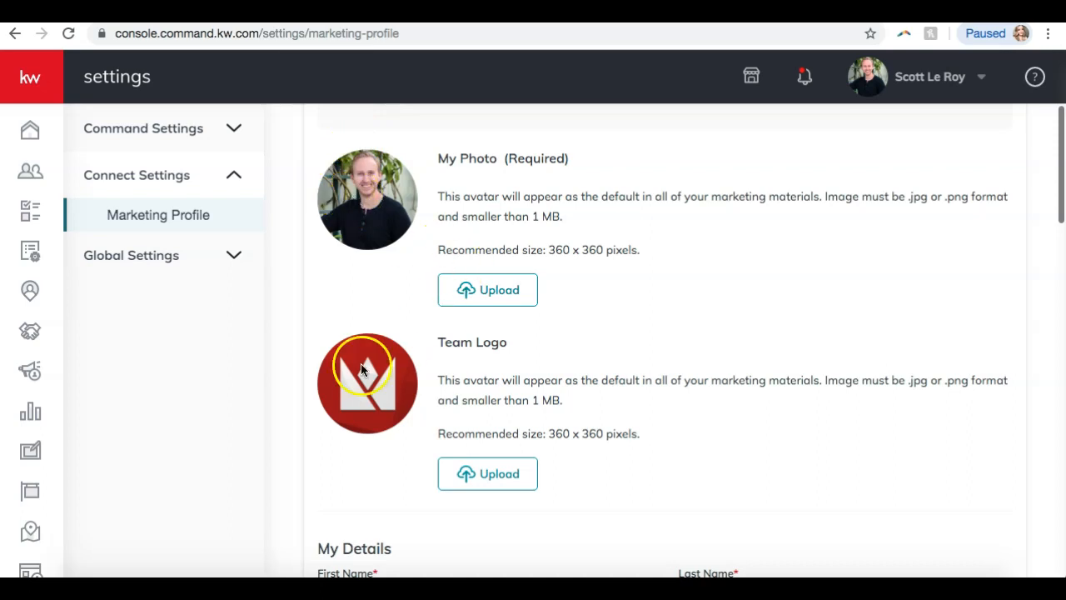
scroll(361, 371, "down", 5)
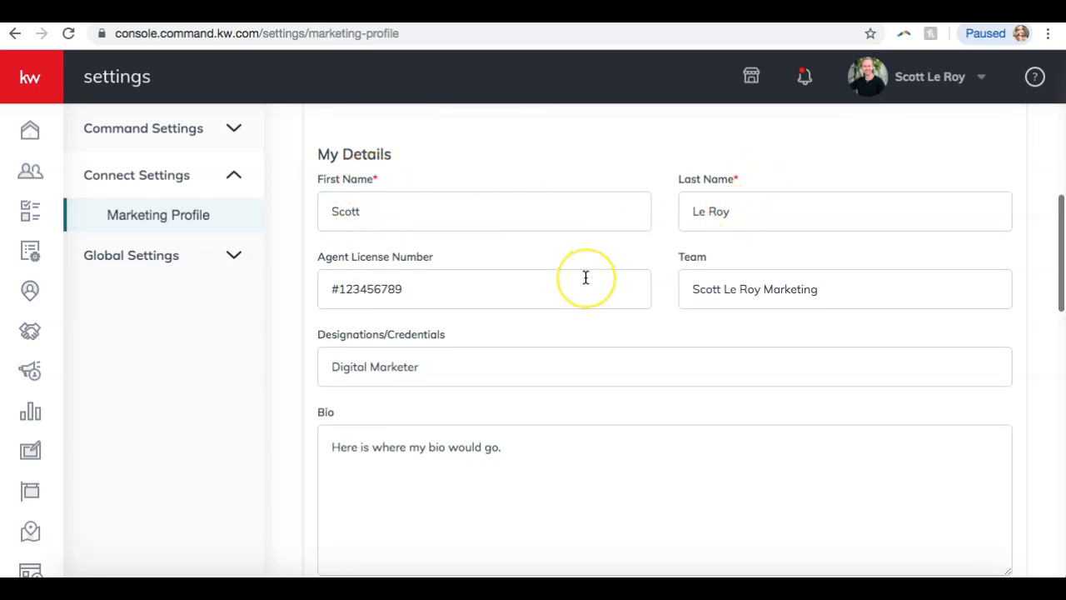
scroll(673, 328, "down", 5)
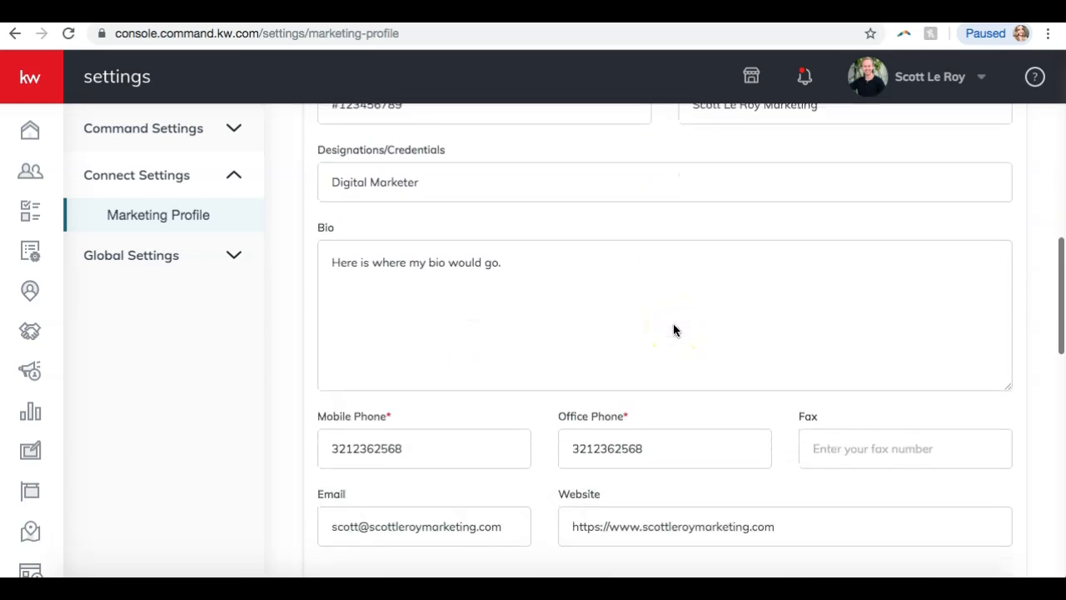
left_click(674, 327)
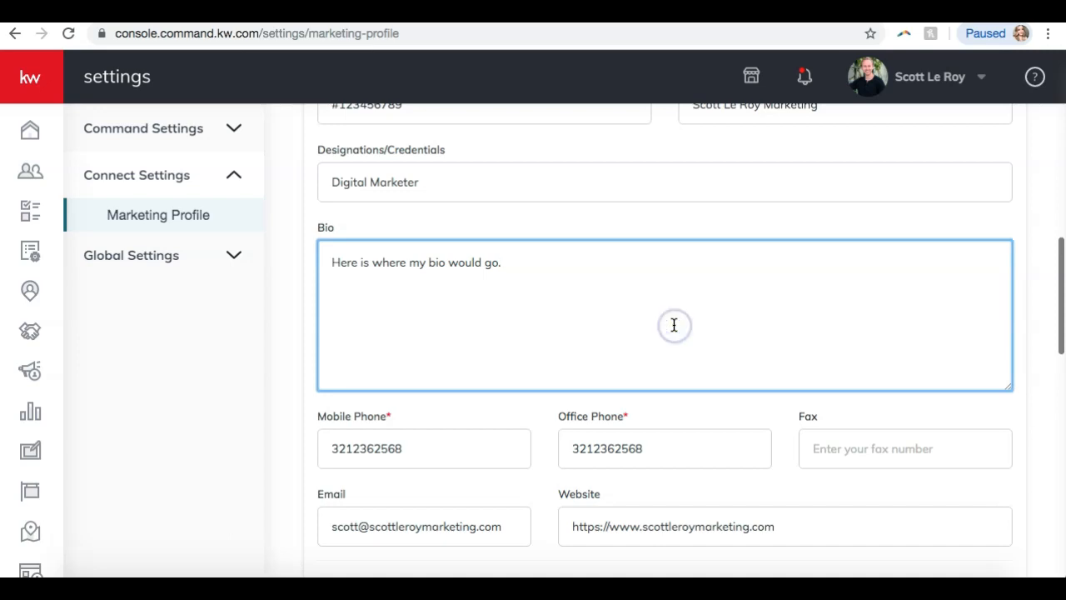
scroll(674, 325, "down", 5)
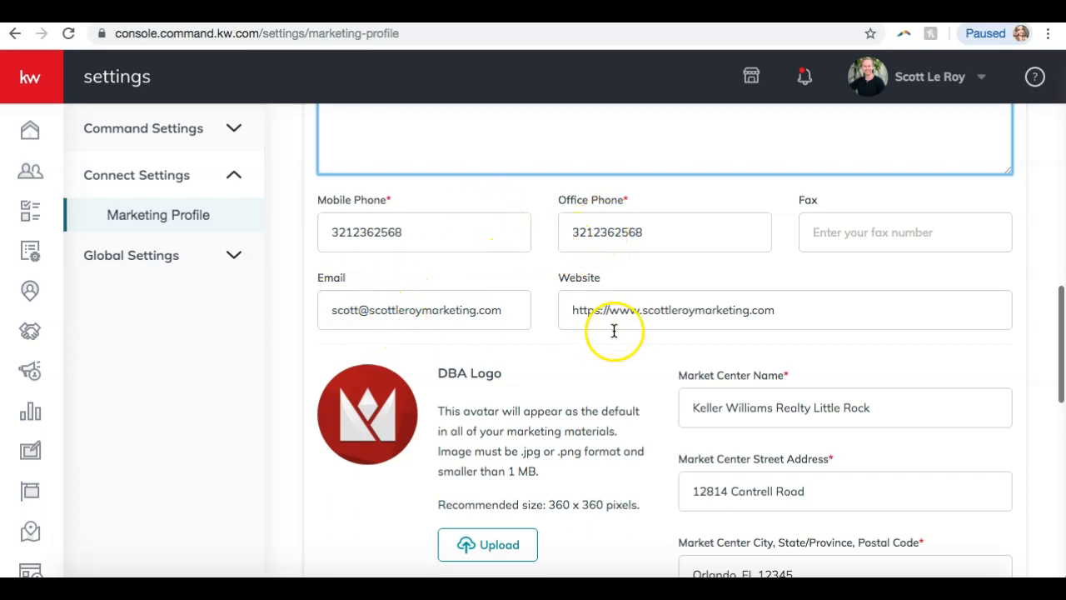
scroll(615, 333, "down", 3)
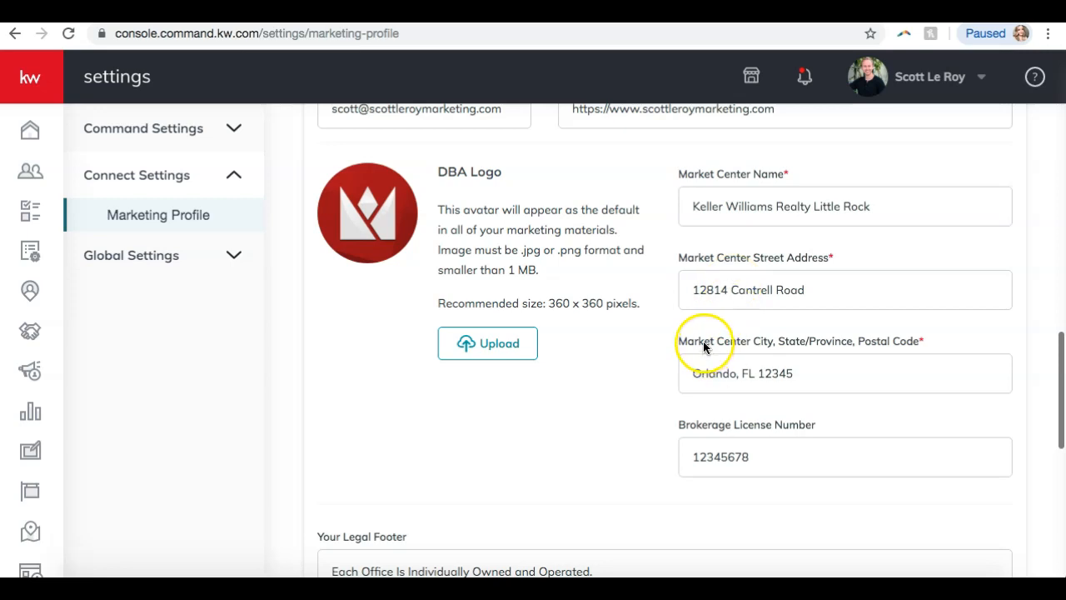
scroll(702, 349, "down", 4)
scroll(702, 353, "down", 2)
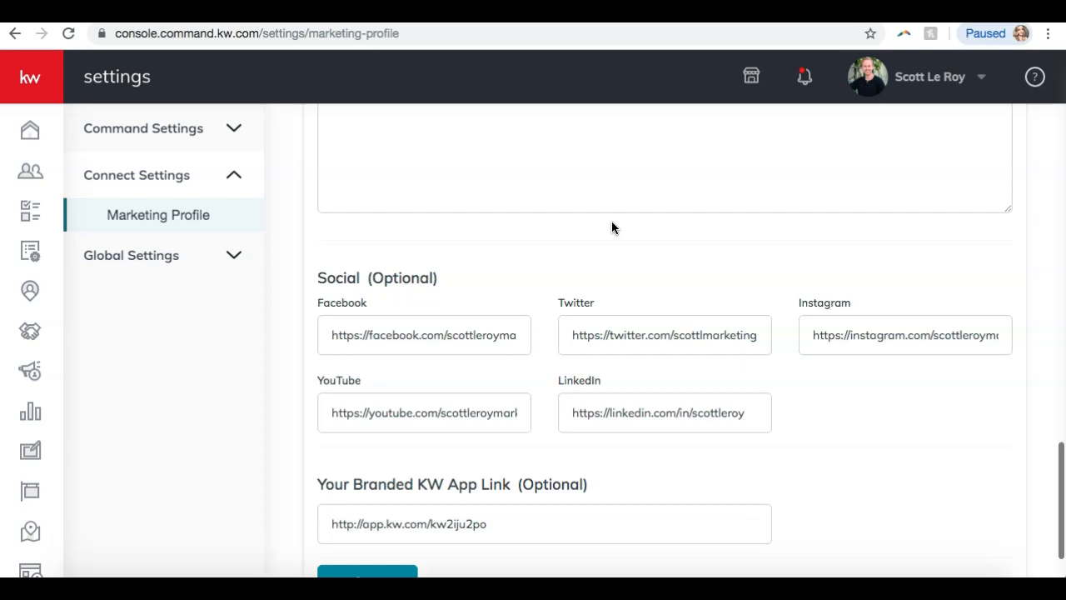
scroll(612, 221, "down", 2)
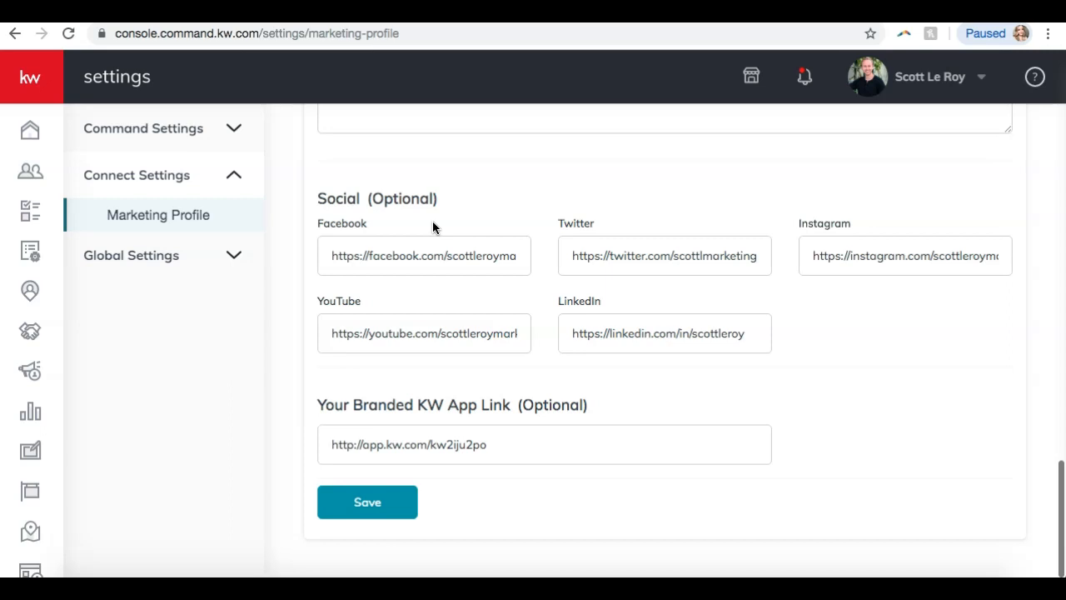
Save the Marketing Profile with its social links and close the success message.
left_click(369, 505)
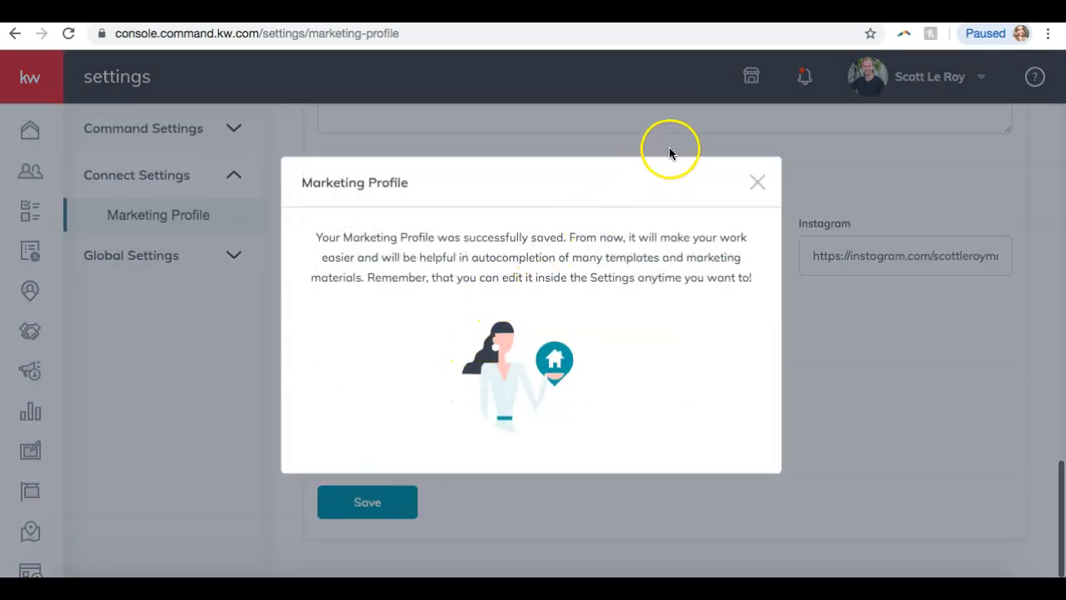
left_click(757, 183)
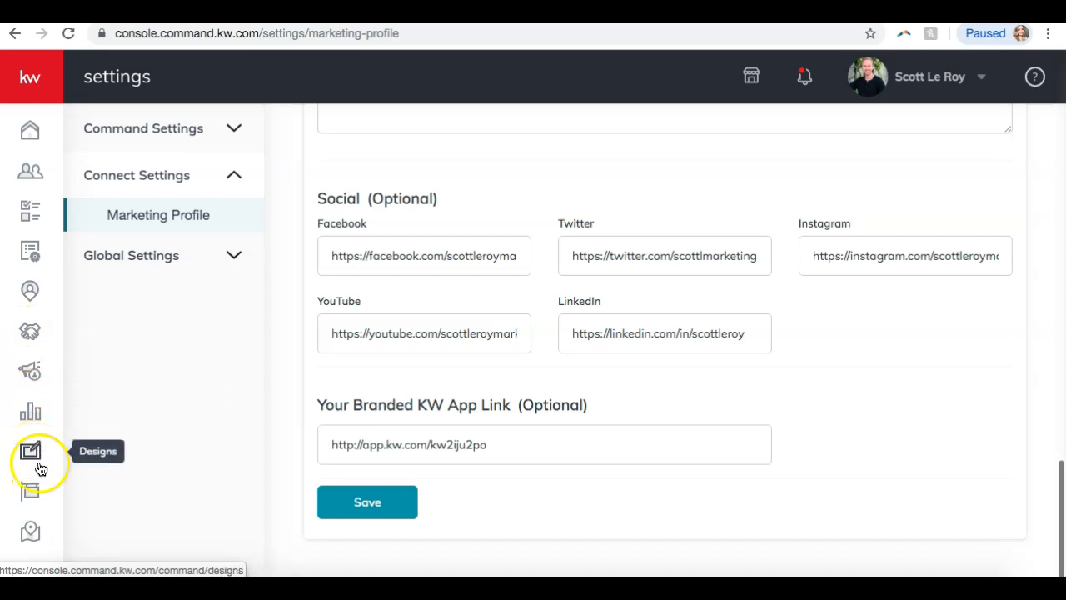
Open My Design Templates and scroll through the saved templates.
left_click(28, 451)
left_click(28, 451)
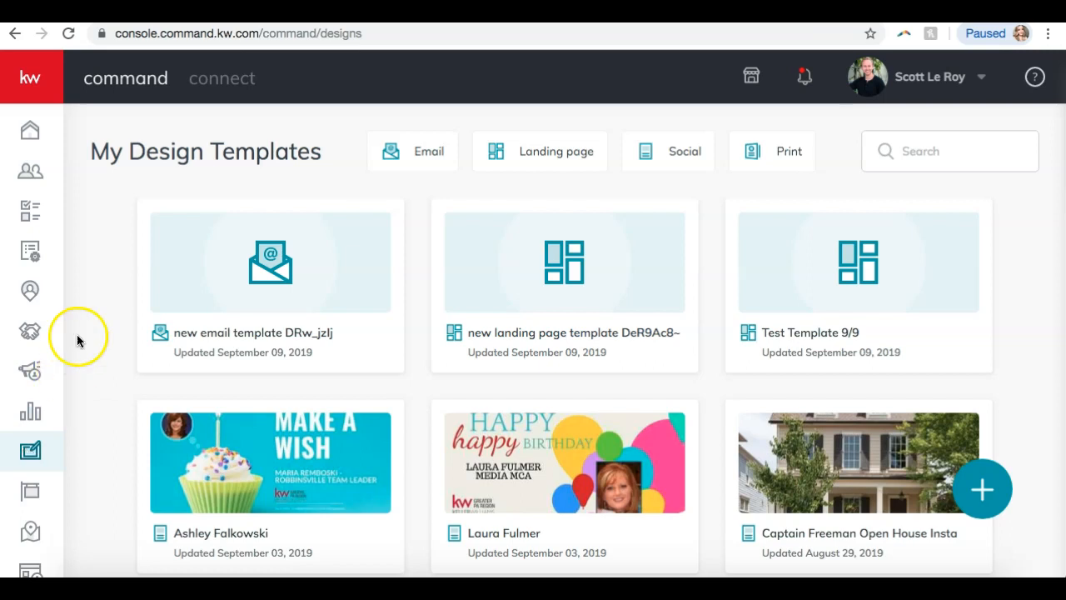
scroll(122, 306, "down", 3)
scroll(121, 305, "up", 3)
scroll(121, 305, "down", 3)
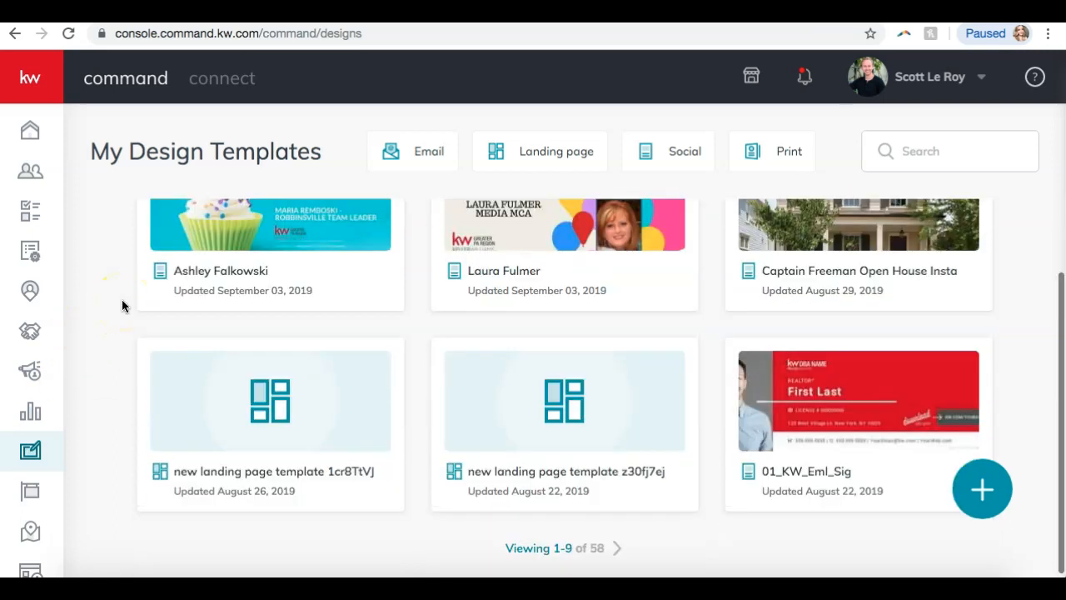
scroll(122, 306, "up", 3)
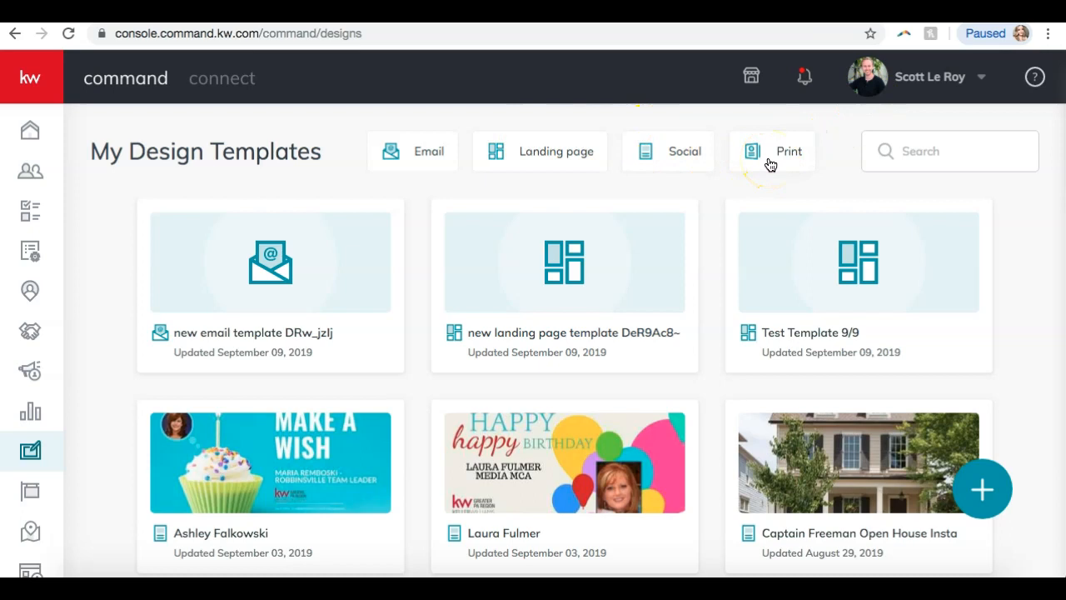
Filter templates by Landing page, Social, Print and Email, then start a new template.
left_click(575, 156)
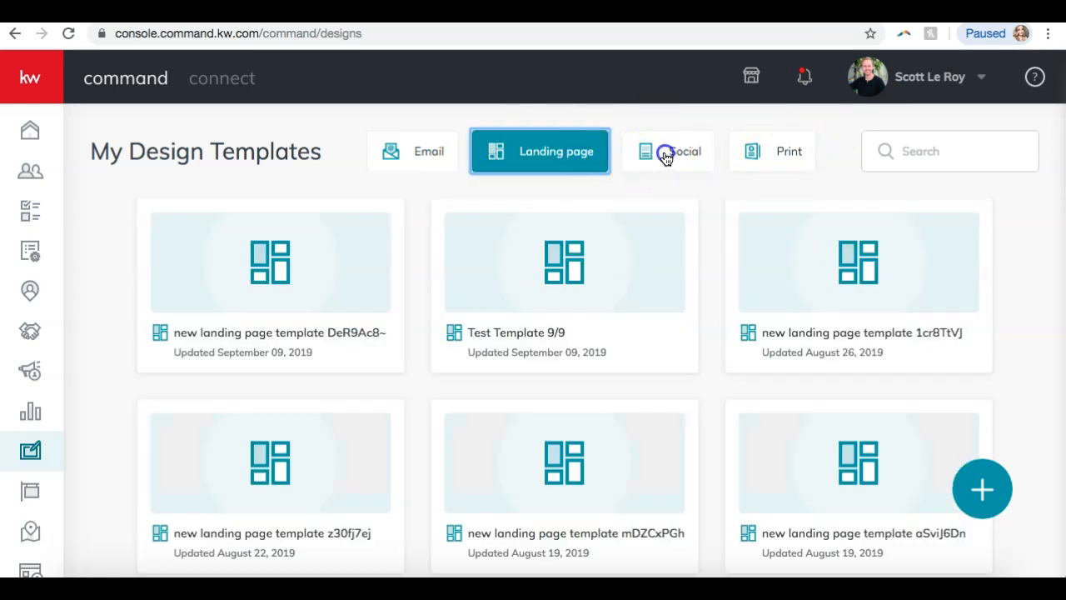
left_click(666, 157)
left_click(767, 158)
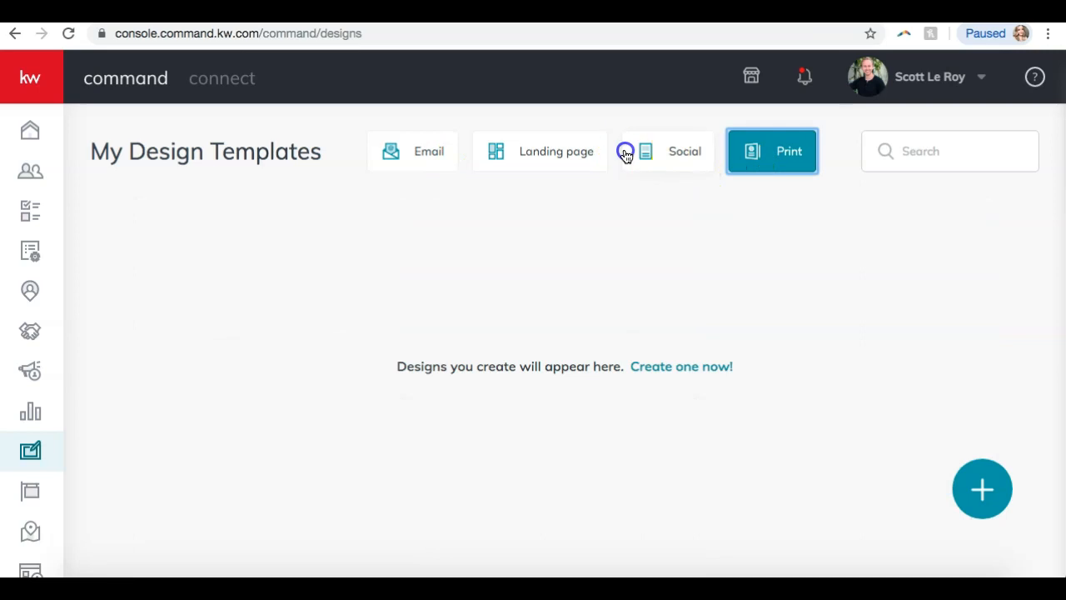
left_click(625, 155)
left_click(445, 162)
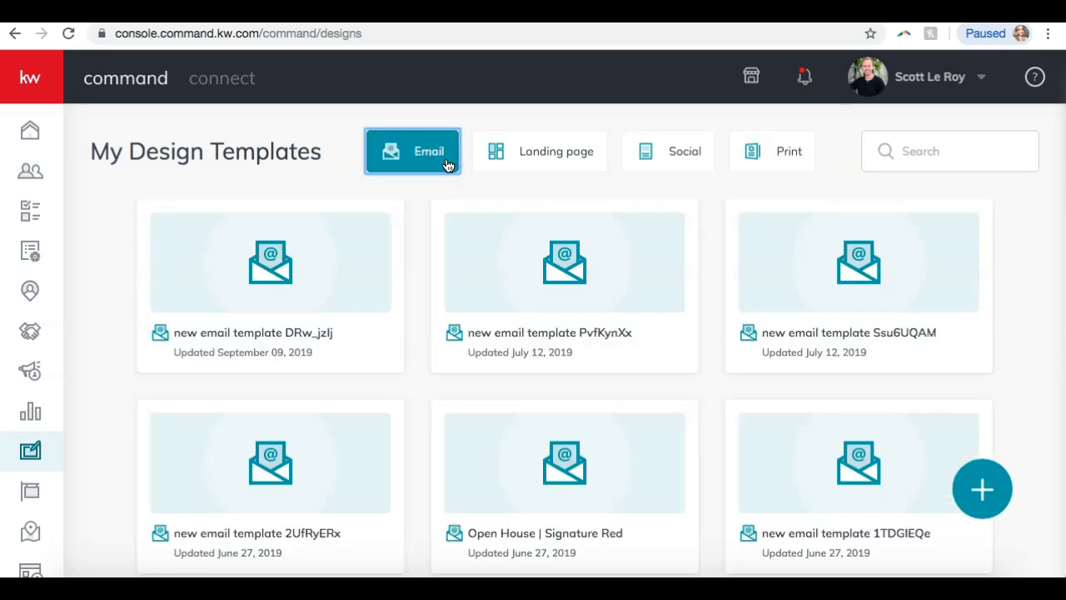
left_click(1004, 498)
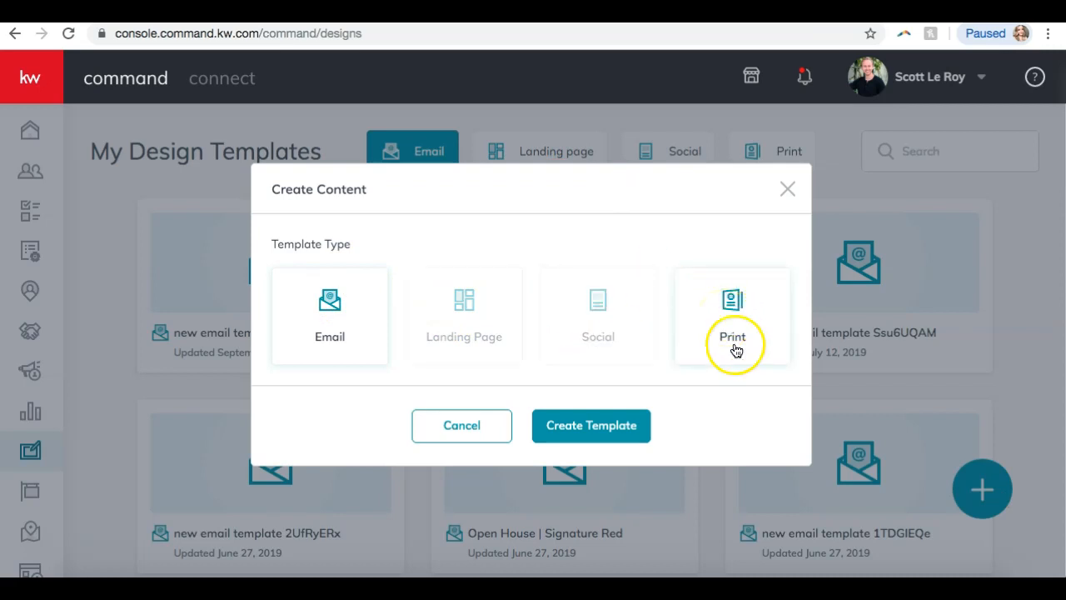
Choose the Social tile and create a new social template.
left_click(617, 336)
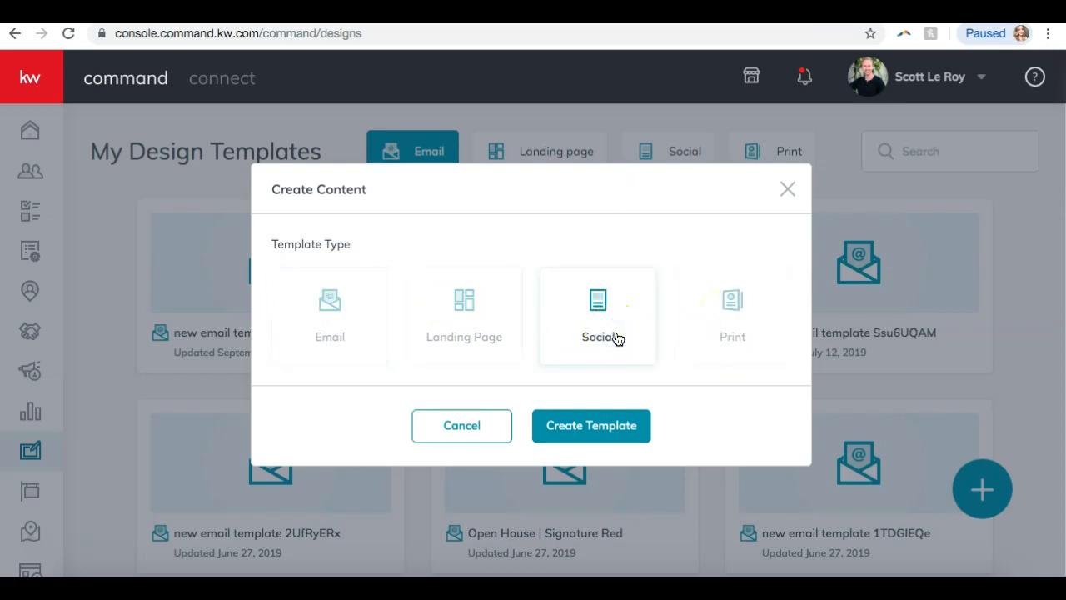
left_click(622, 354)
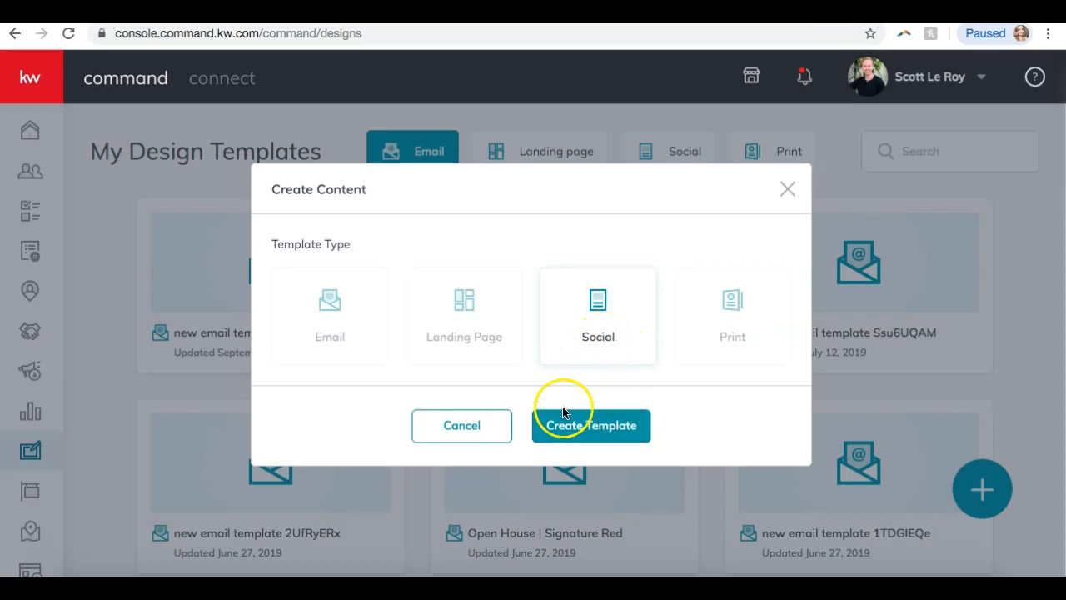
left_click(573, 431)
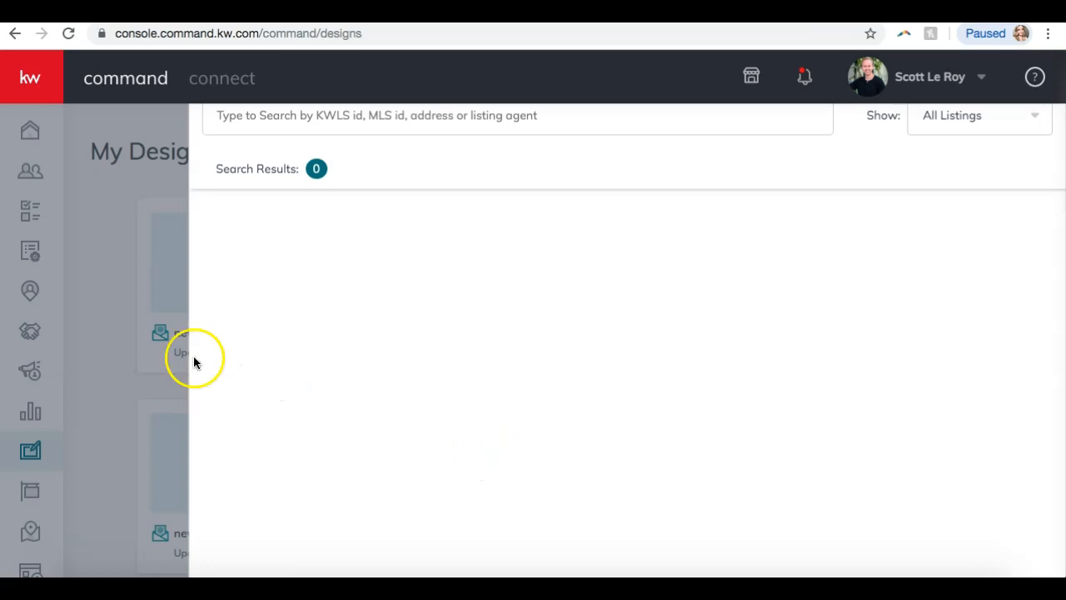
Close the empty listing search panel by clicking the grey overlay beside it.
left_click(82, 345)
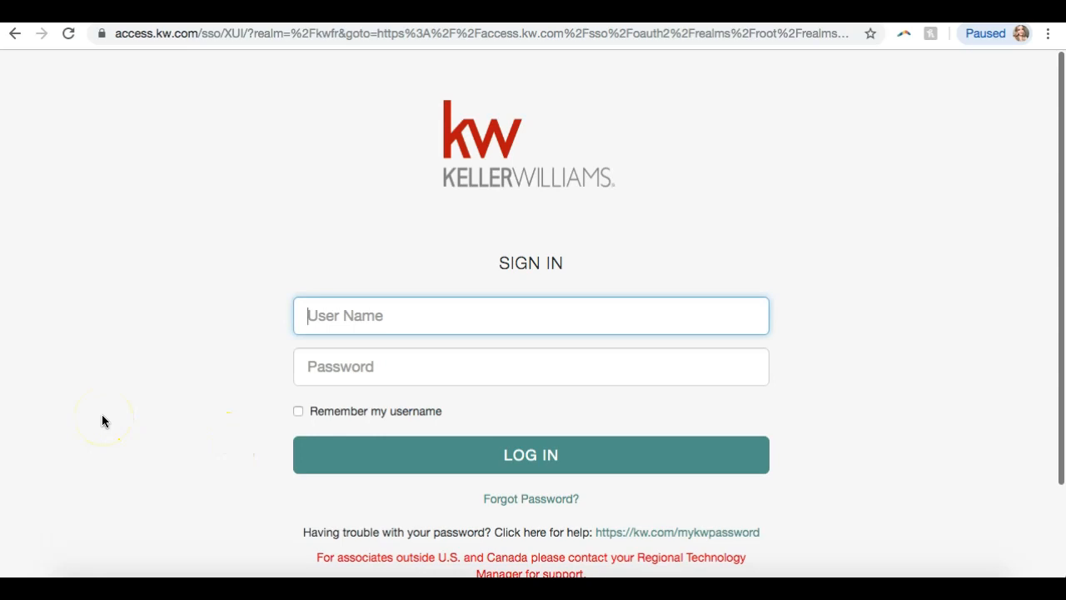
Log back in on the Keller Williams sign-in page with the agent's user name and password.
type("sleroy")
key("Tab")
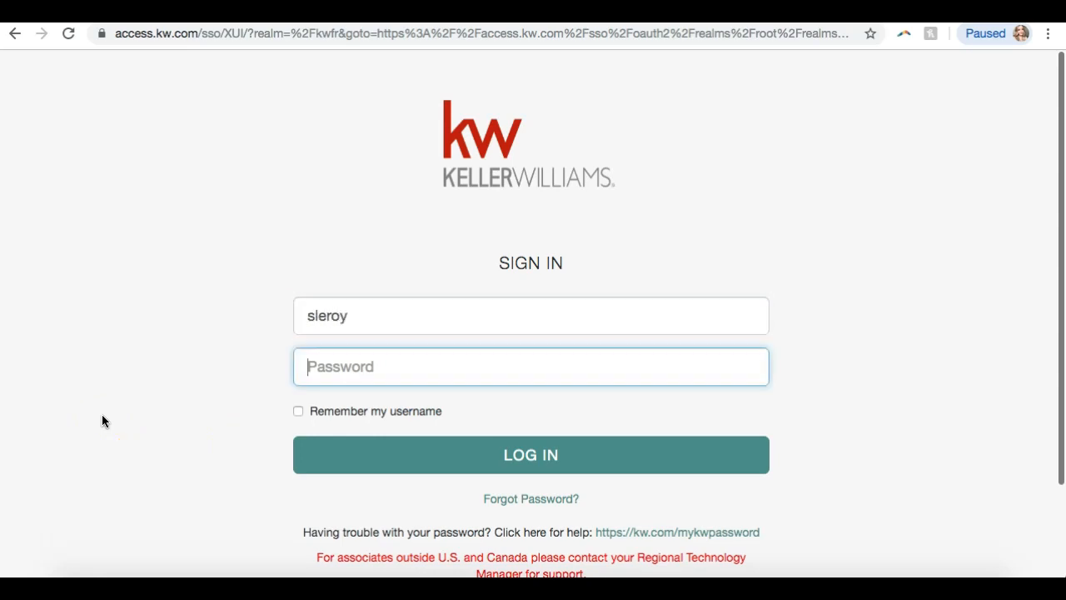
type("•••••••••")
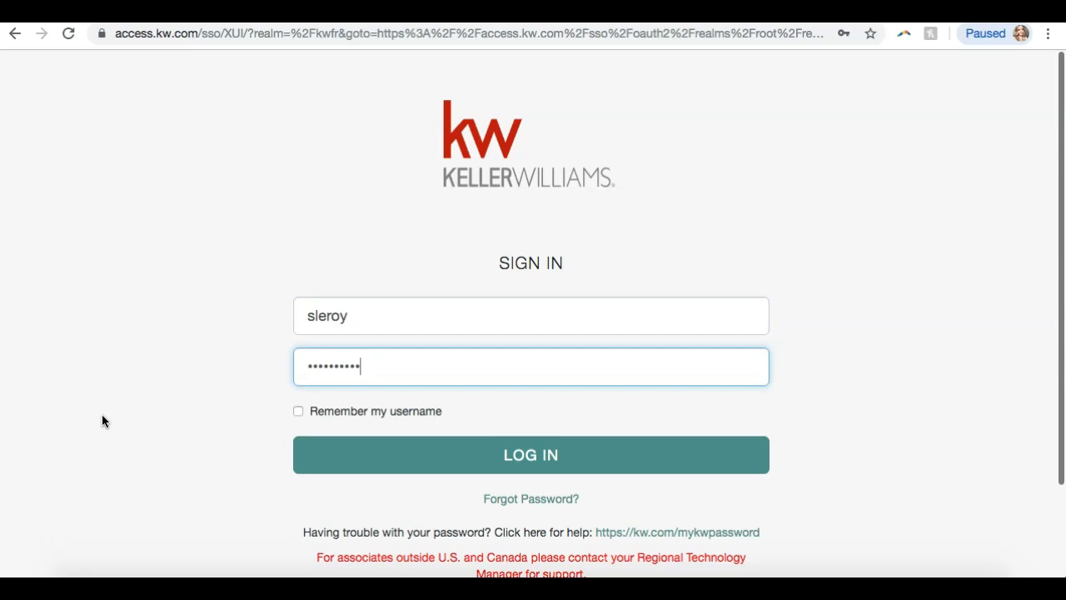
key("Return")
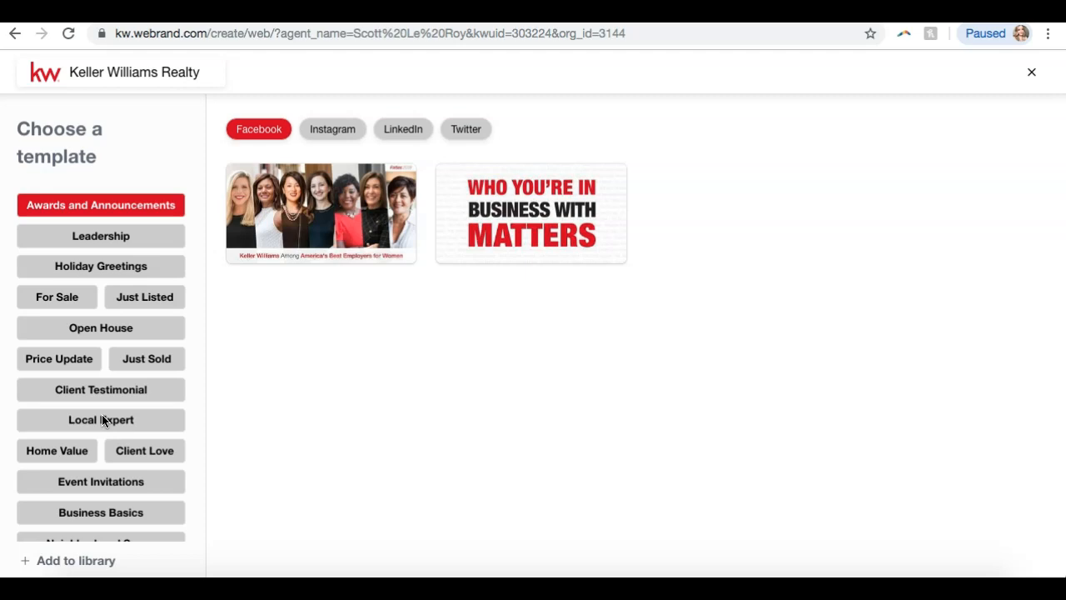
Browse template categories and view Holiday Greetings in Instagram, LinkedIn, Twitter and Facebook versions.
left_click(50, 156)
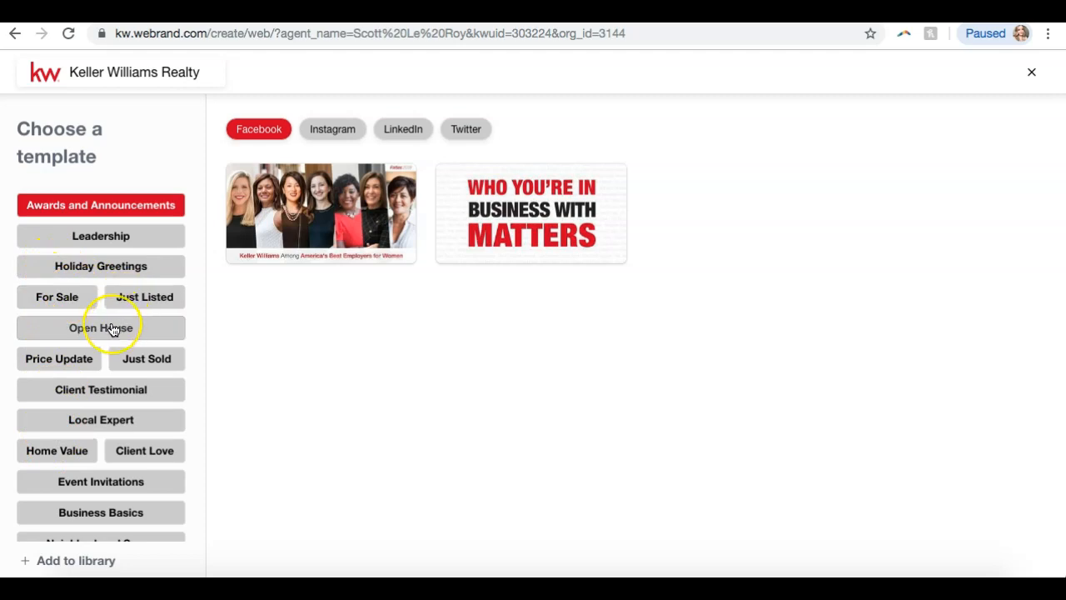
scroll(112, 329, "down", 1)
scroll(113, 329, "up", 1)
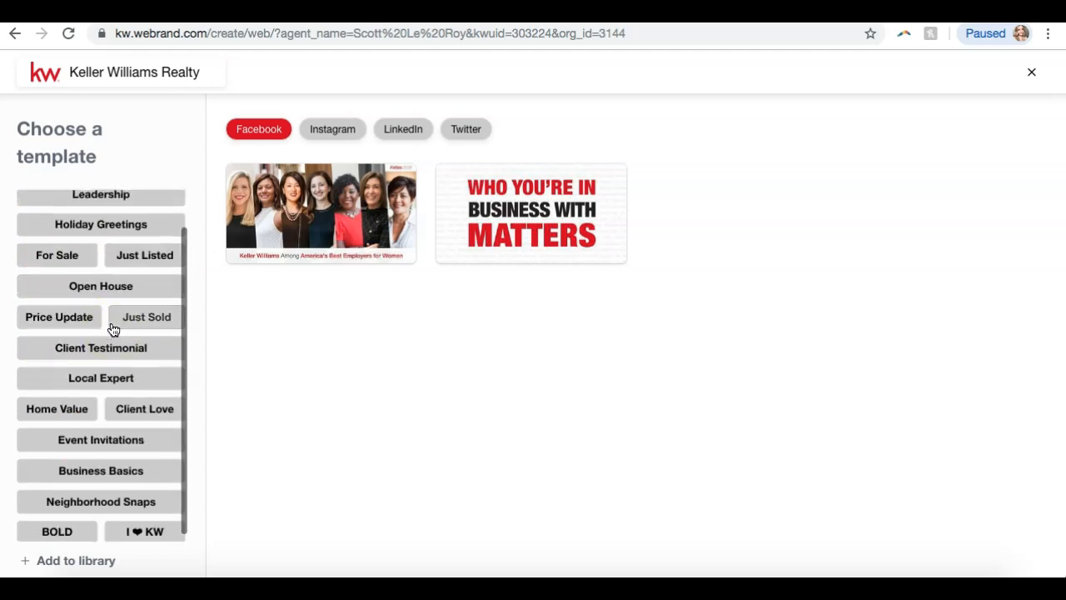
left_click(100, 272)
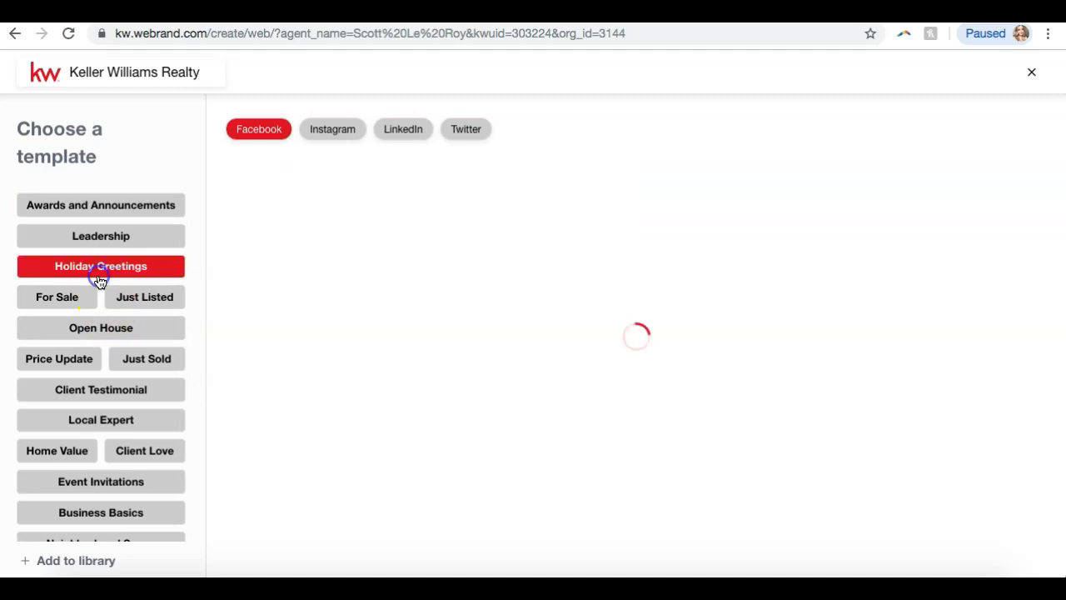
mouse_move(498, 233)
left_click(333, 129)
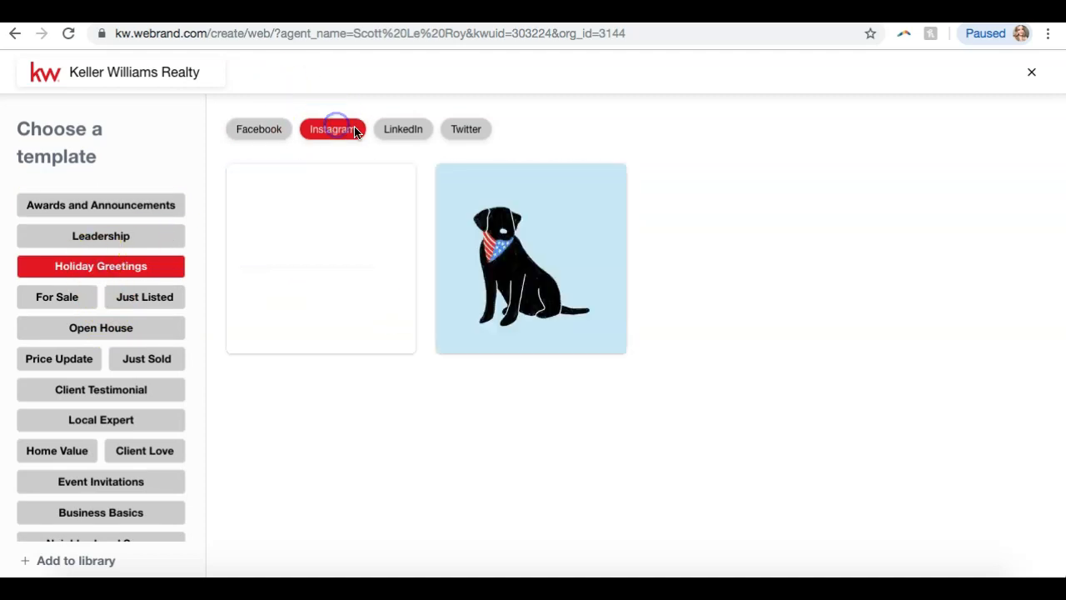
left_click(402, 131)
left_click(461, 131)
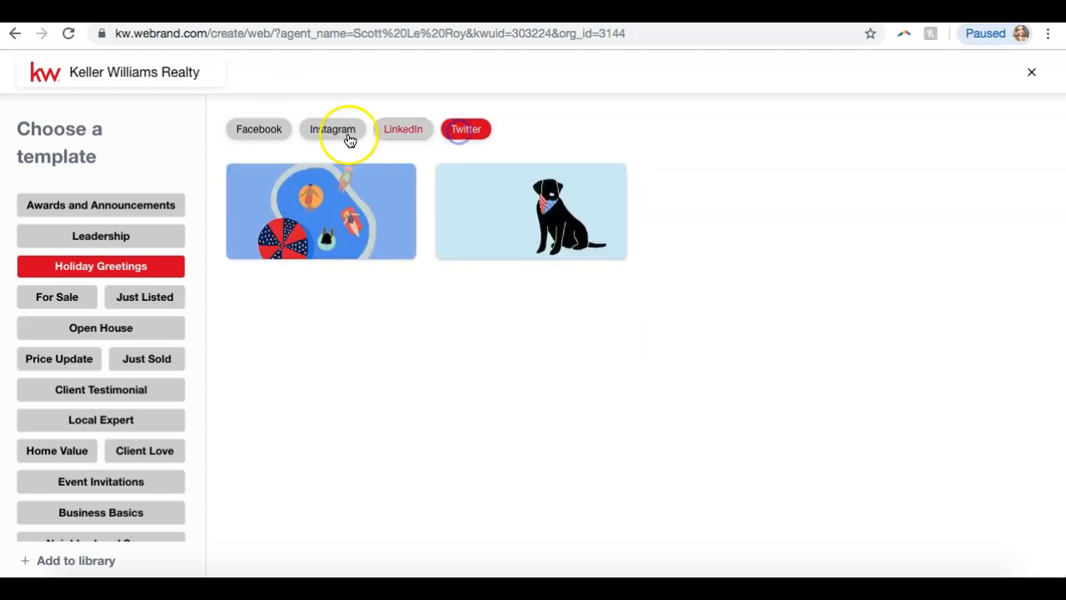
left_click(268, 129)
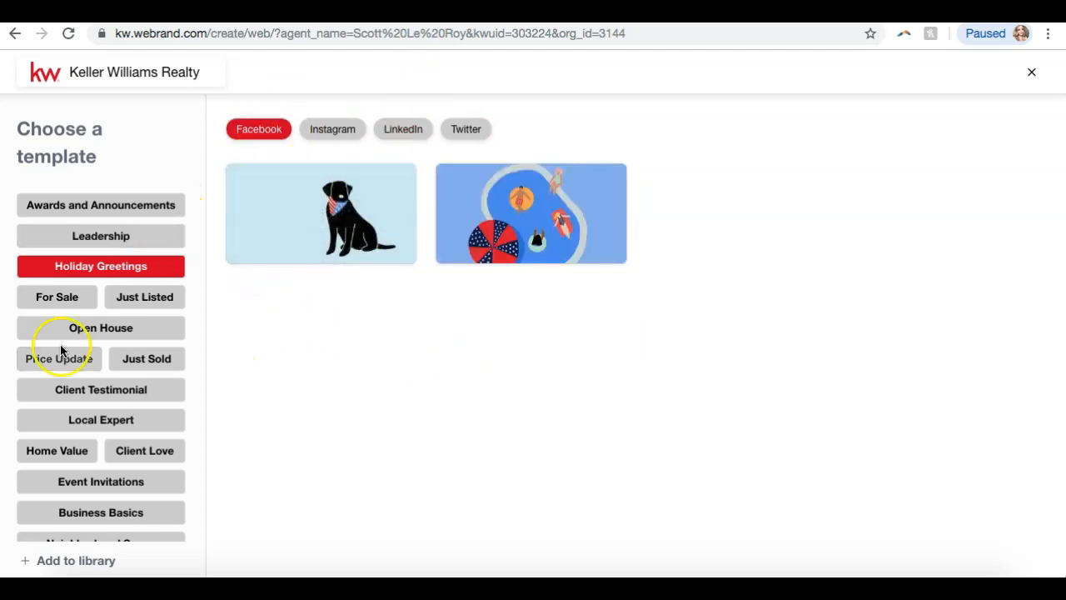
Compare Just Listed templates across platforms, then start a design from Instagram's 01_JustListed_IG.
left_click(147, 296)
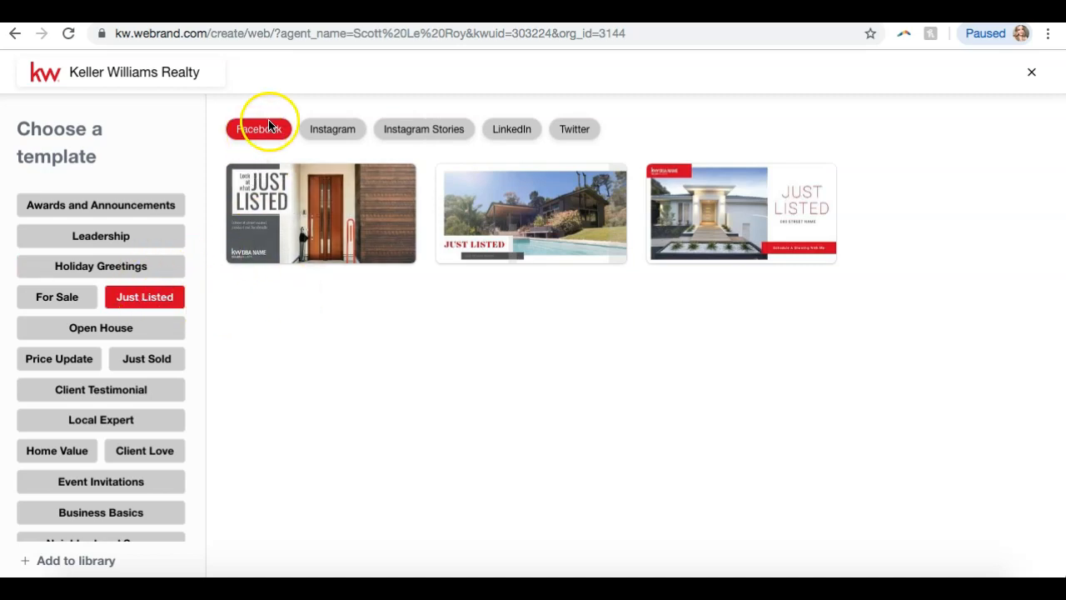
left_click(325, 130)
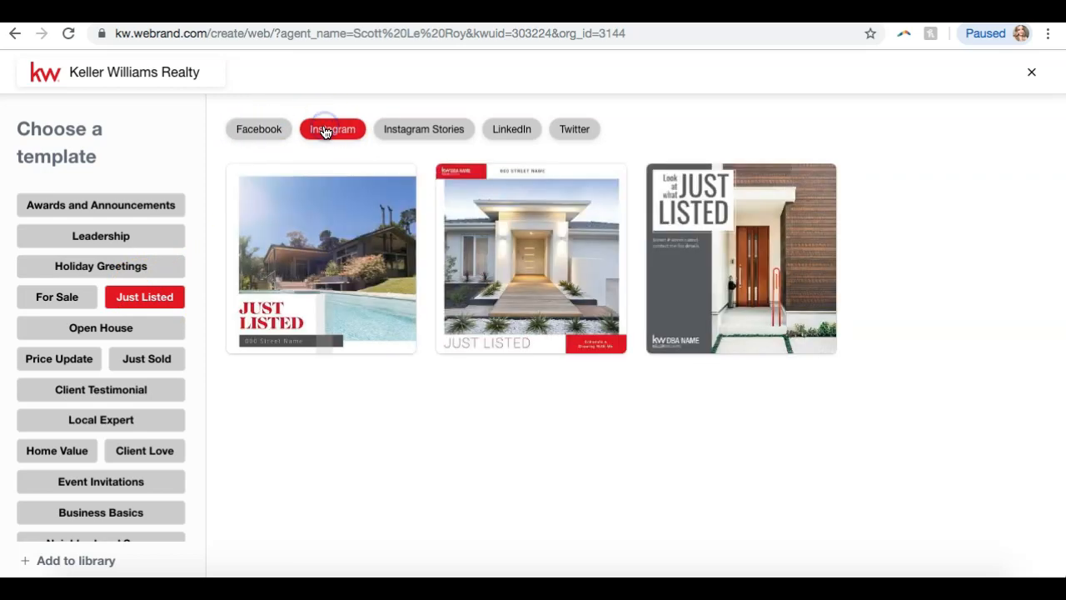
left_click(423, 123)
left_click(509, 129)
left_click(585, 130)
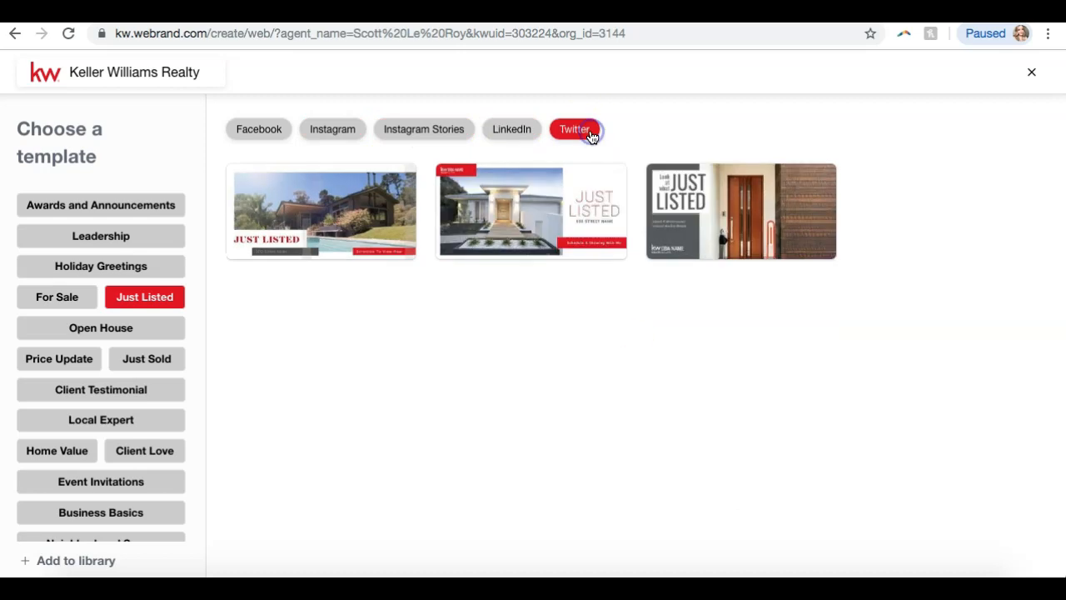
left_click(325, 132)
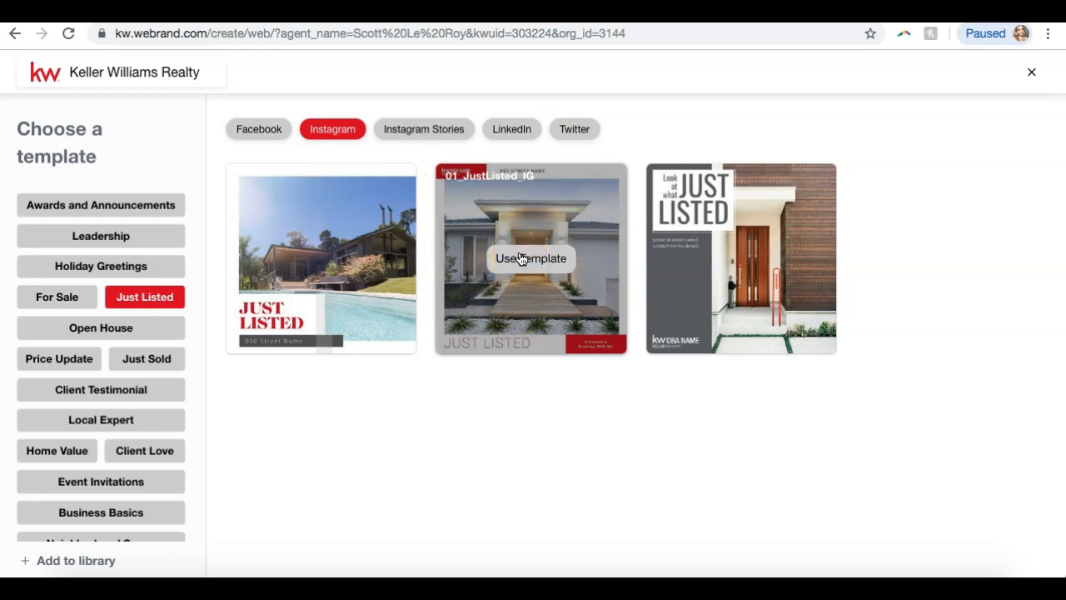
left_click(521, 258)
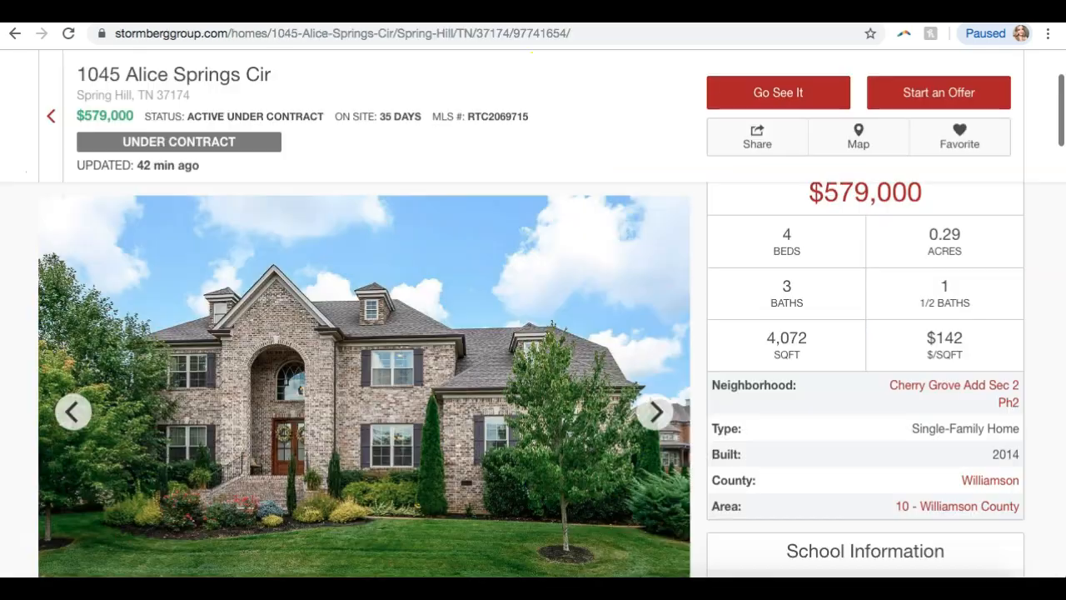
scroll(255, 380, "down", 5)
scroll(258, 384, "up", 5)
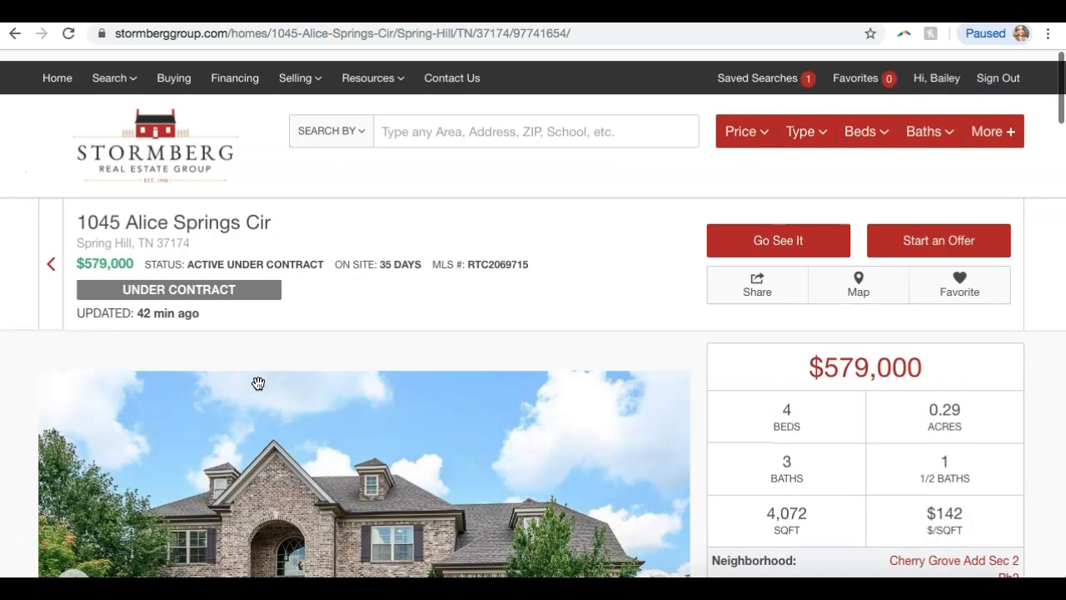
scroll(258, 383, "down", 3)
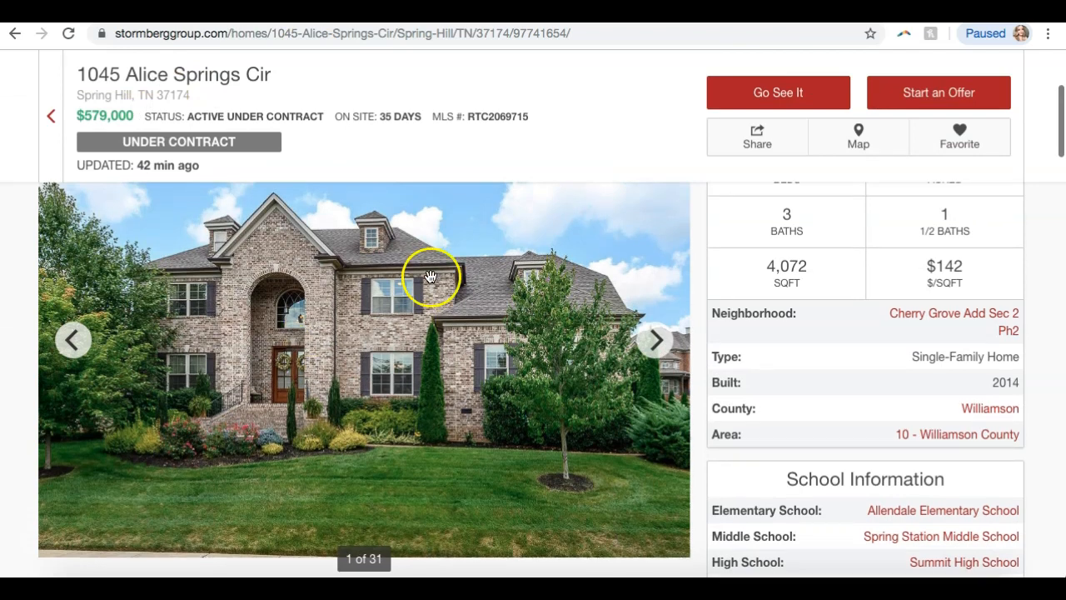
scroll(245, 242, "up", 1)
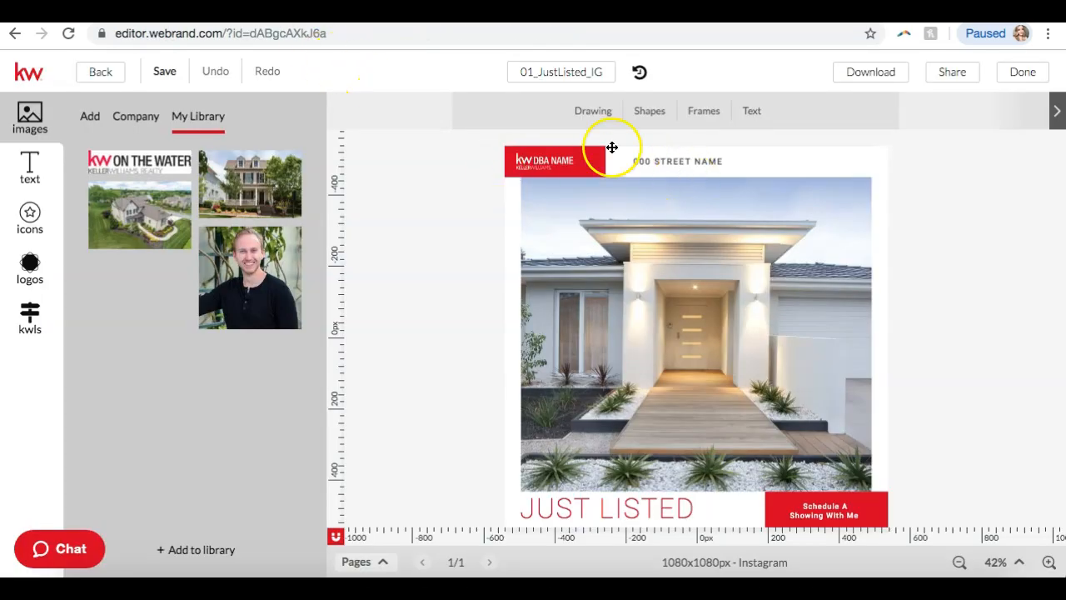
Delete the mountain placeholder image and a mistakenly added On The Water logo.
left_click(546, 161)
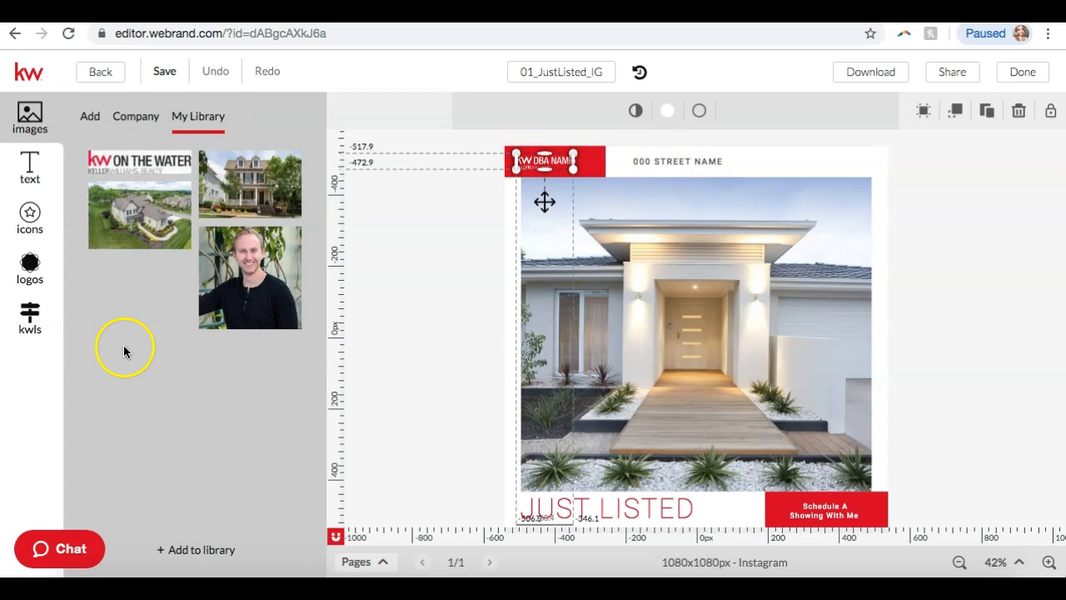
mouse_move(123, 165)
left_click(153, 167)
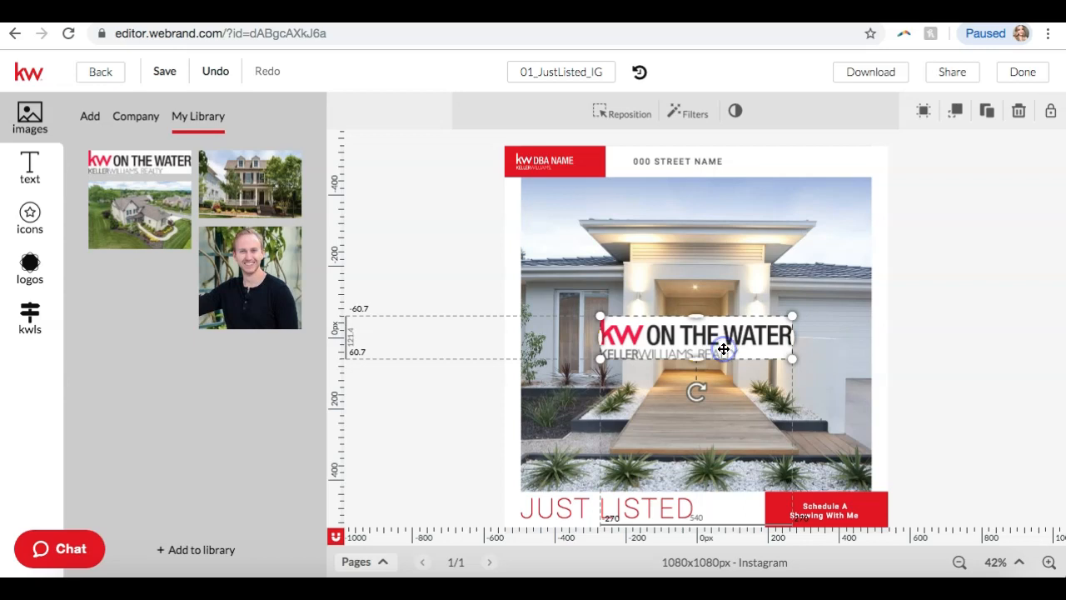
left_click(1020, 111)
left_click(692, 358)
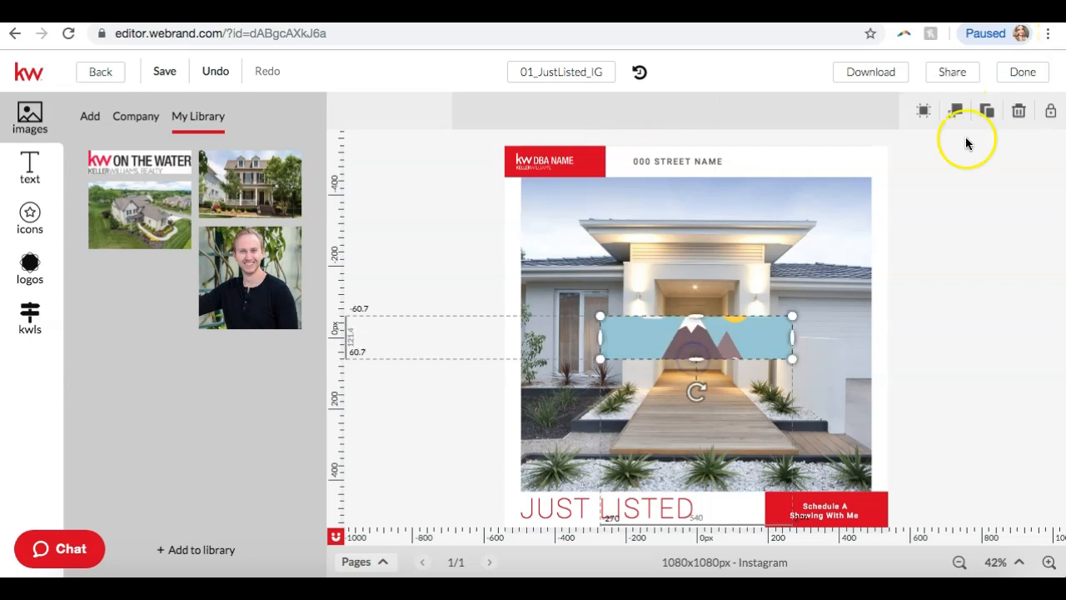
left_click(1021, 112)
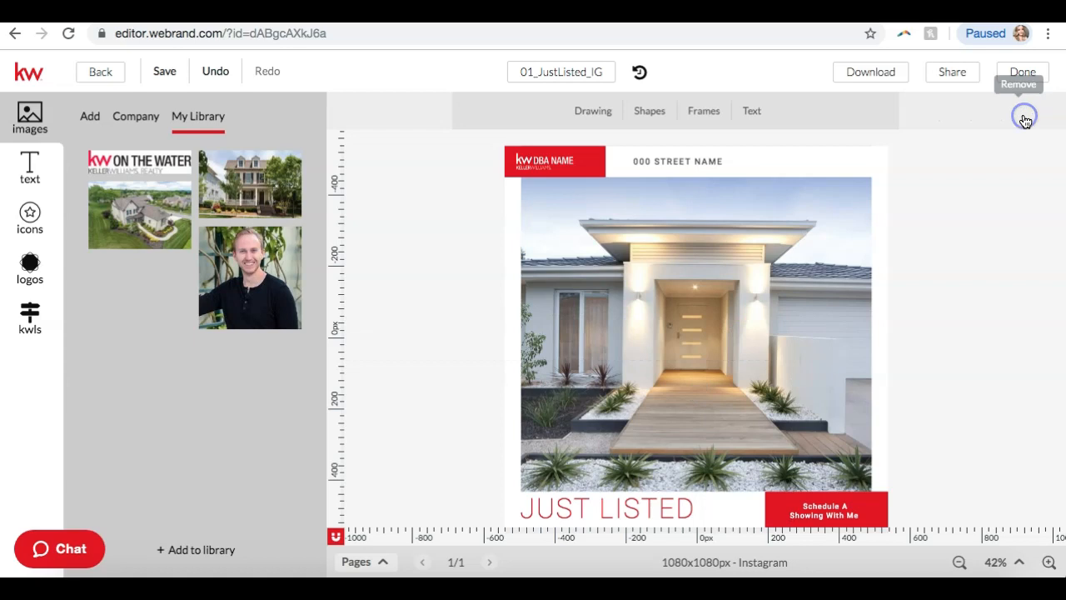
Delete the KW DBA NAME placeholder logo from the top of the design.
left_click(544, 163)
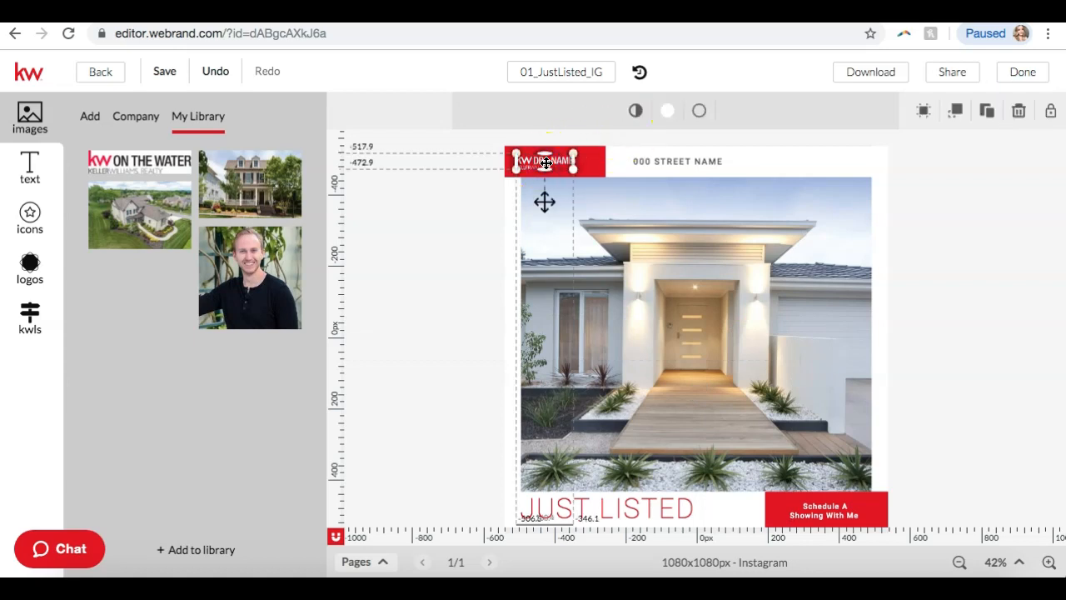
left_click(547, 159)
right_click(545, 162)
left_click(533, 165)
left_click(1016, 112)
Add the KW ON THE WATER logo, shrink it, and place it in the top-left red block.
mouse_move(150, 163)
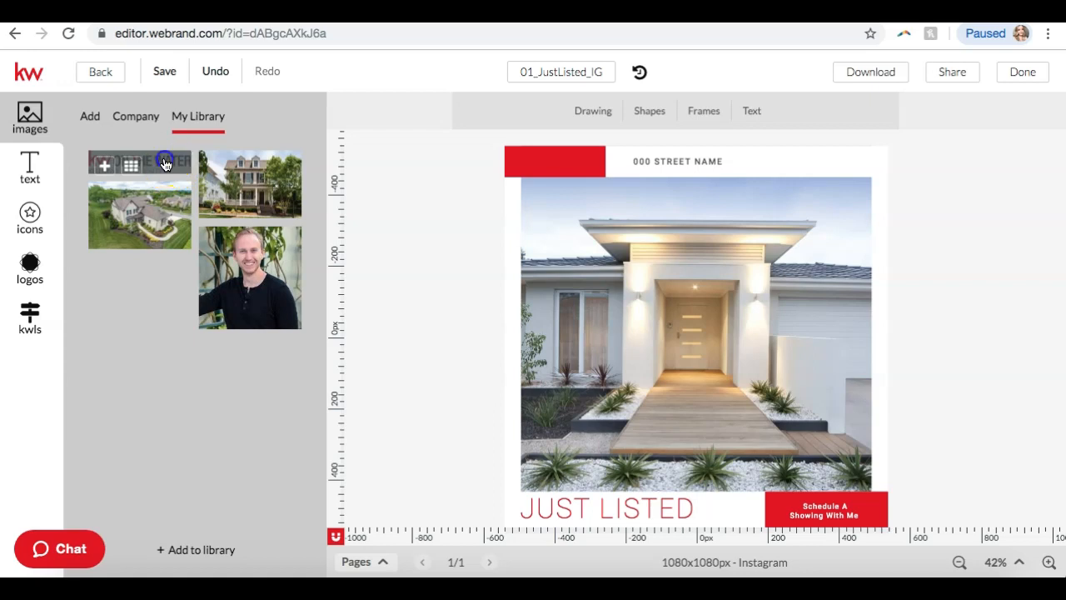
left_click(105, 165)
left_click_drag(792, 359, 579, 166)
left_click_drag(565, 166, 559, 164)
left_click(905, 233)
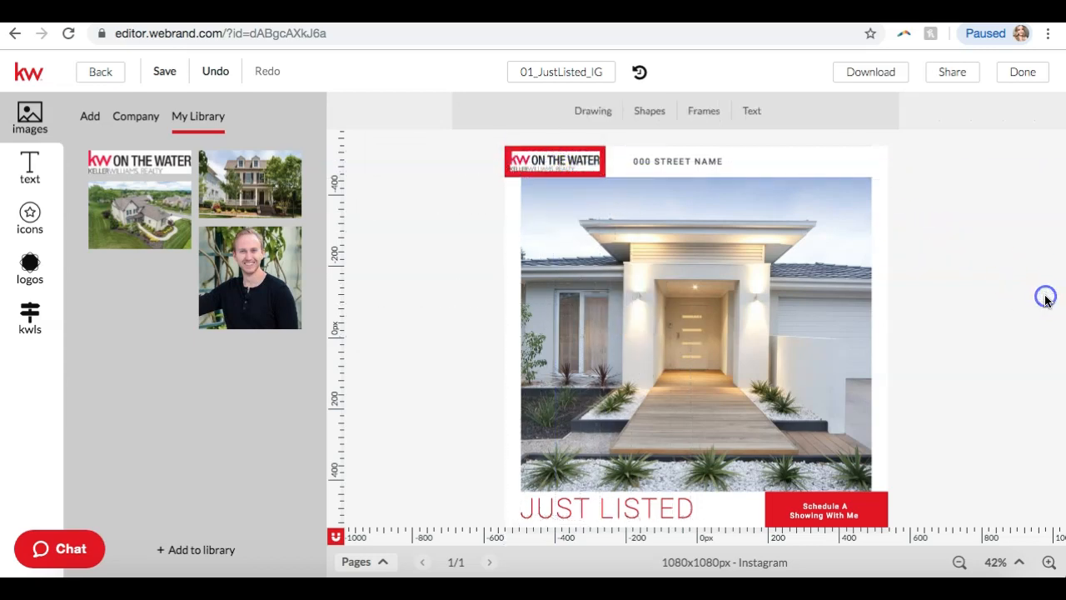
left_click(671, 159)
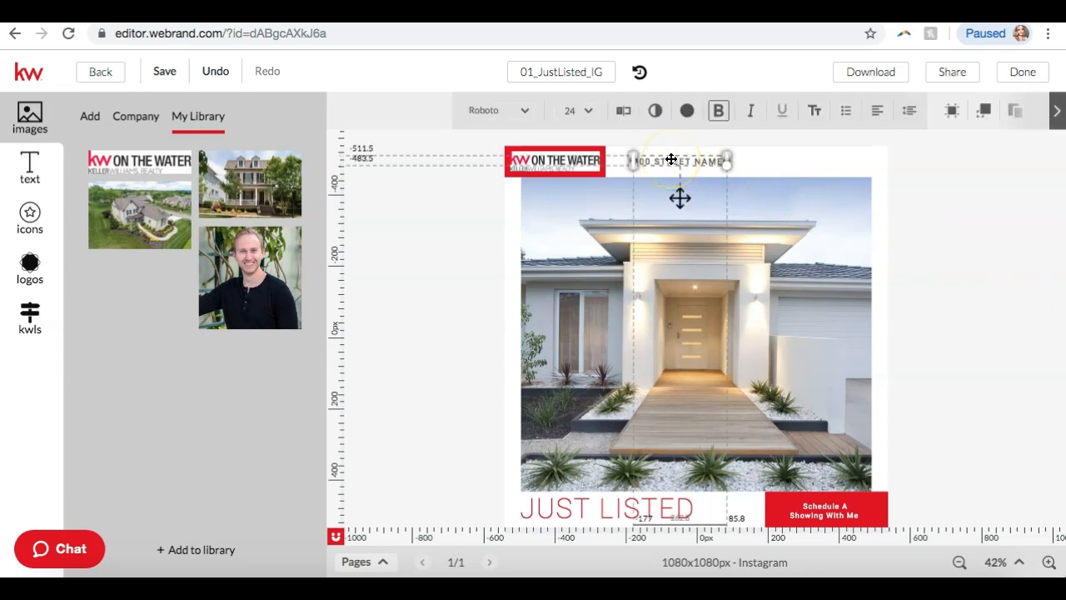
left_click(661, 294)
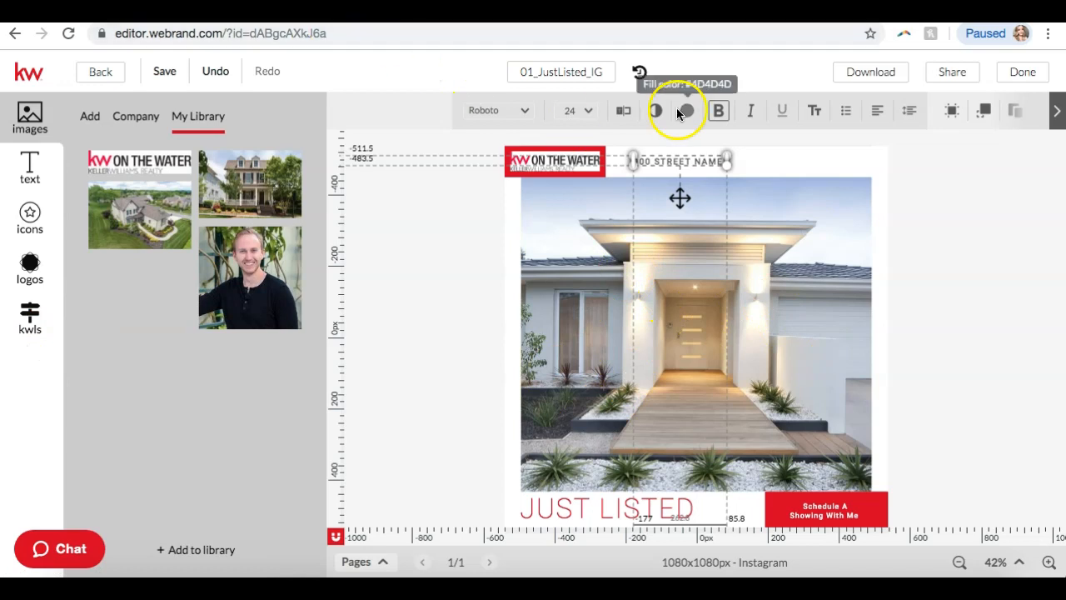
left_click(673, 162)
left_click(717, 161)
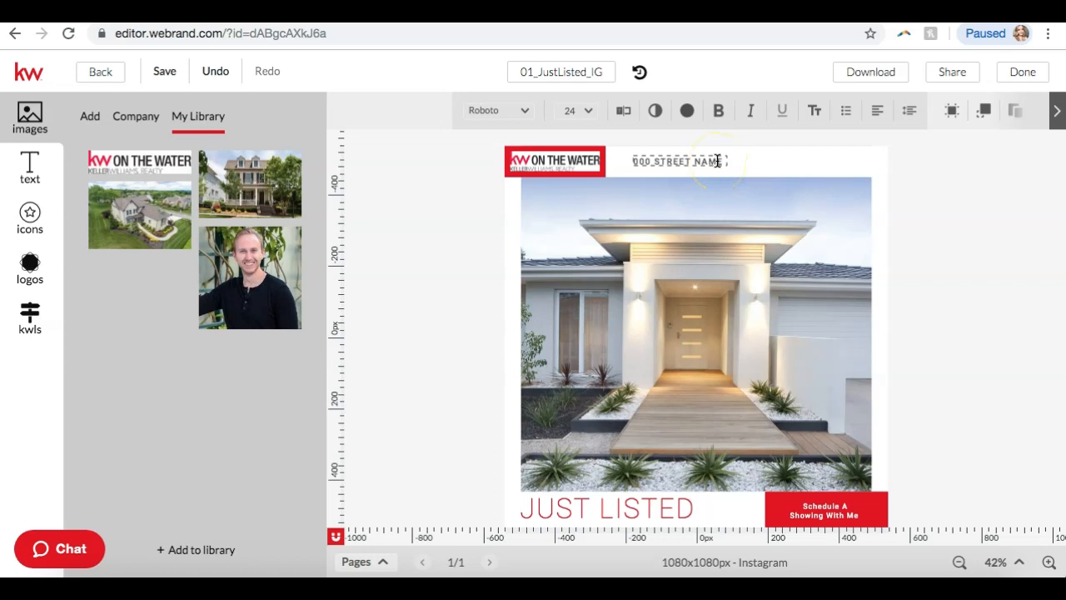
key("BackSpace")
key("BackSpace")
key("BackSpace")
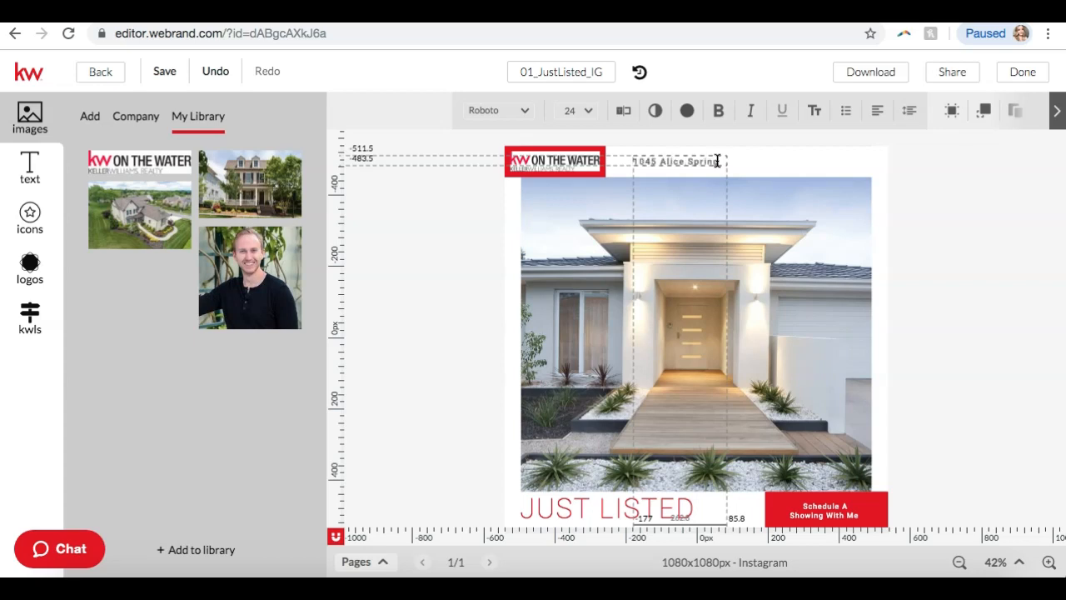
key("Return")
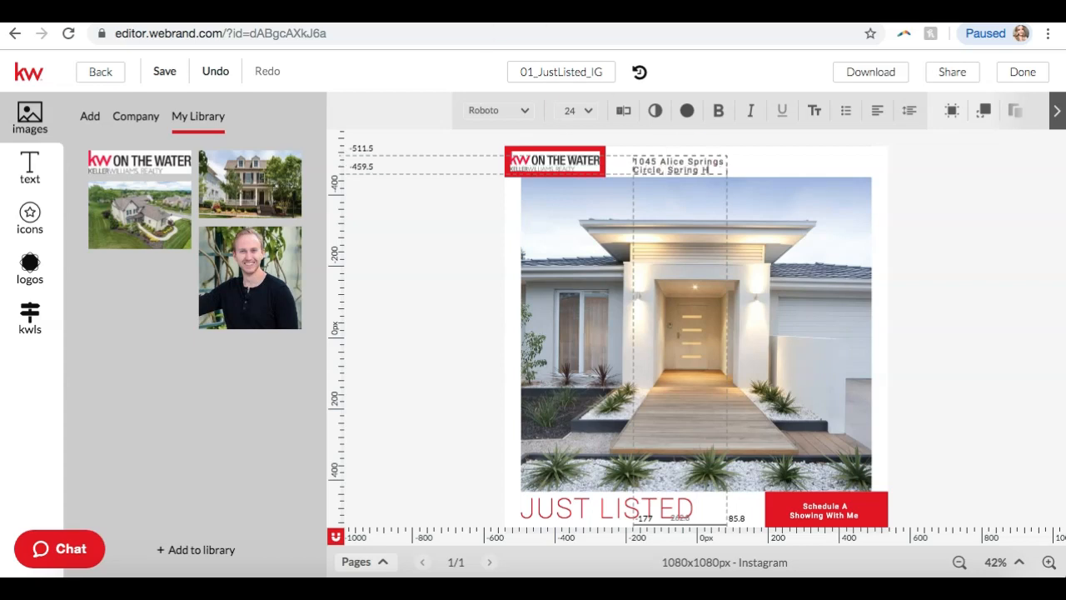
type(",")
key("BackSpace")
type("TN")
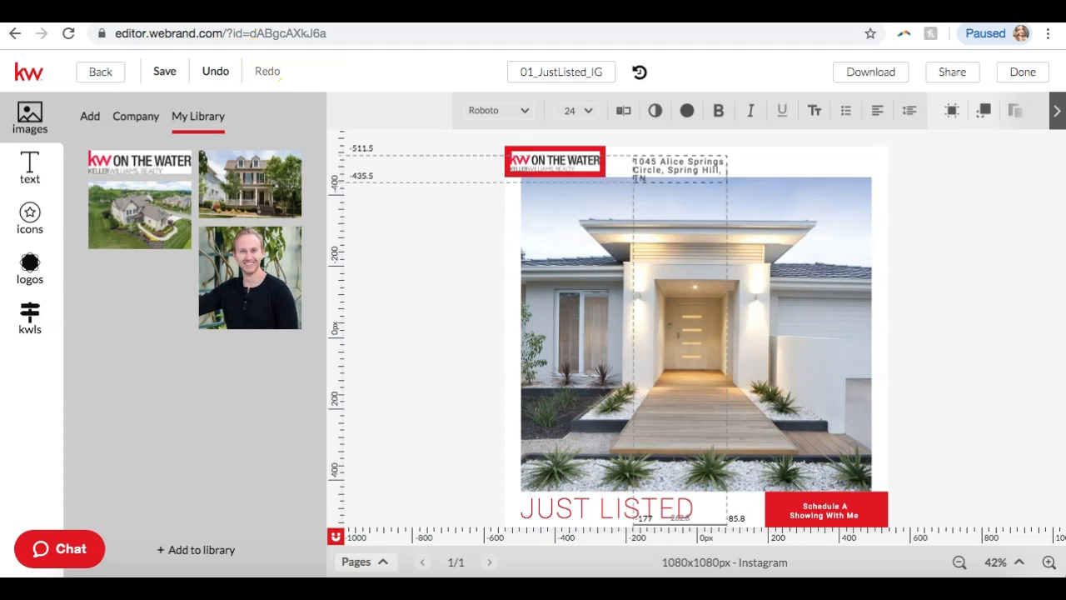
left_click(313, 14)
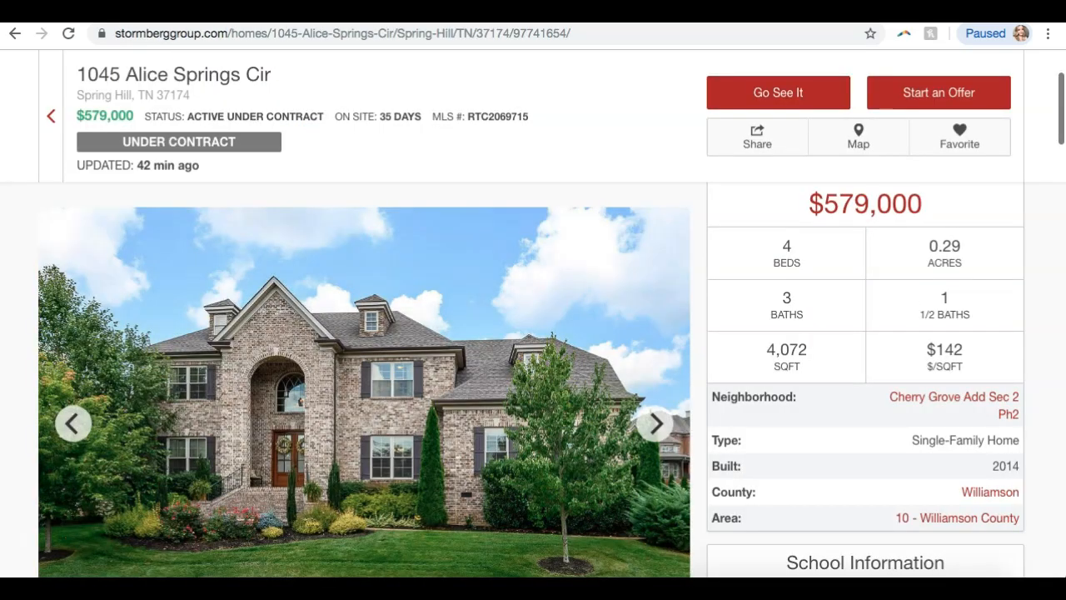
left_click(167, 14)
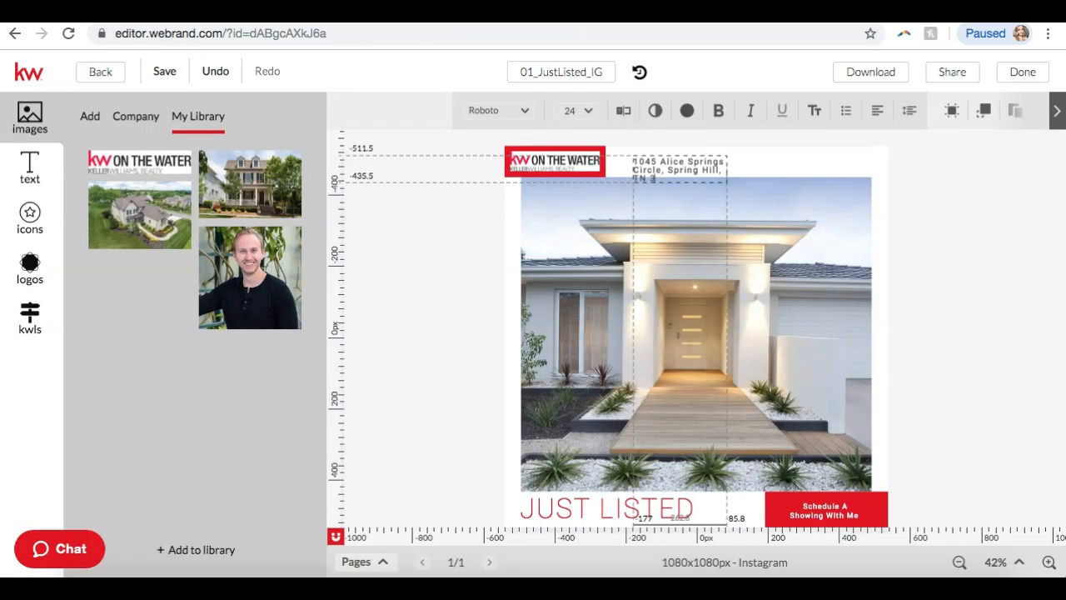
type("37174")
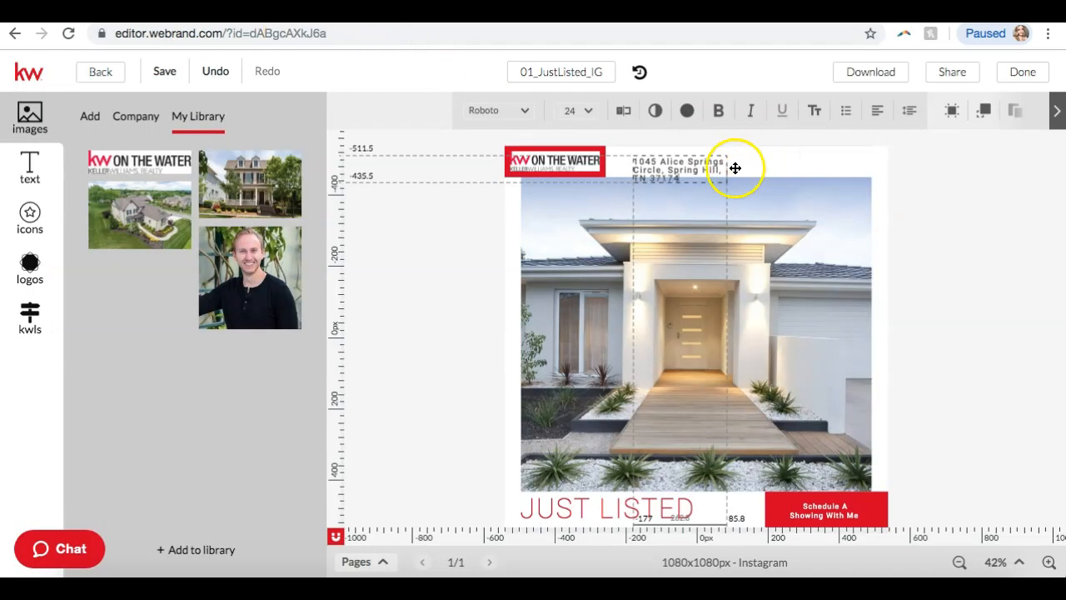
left_click(729, 170)
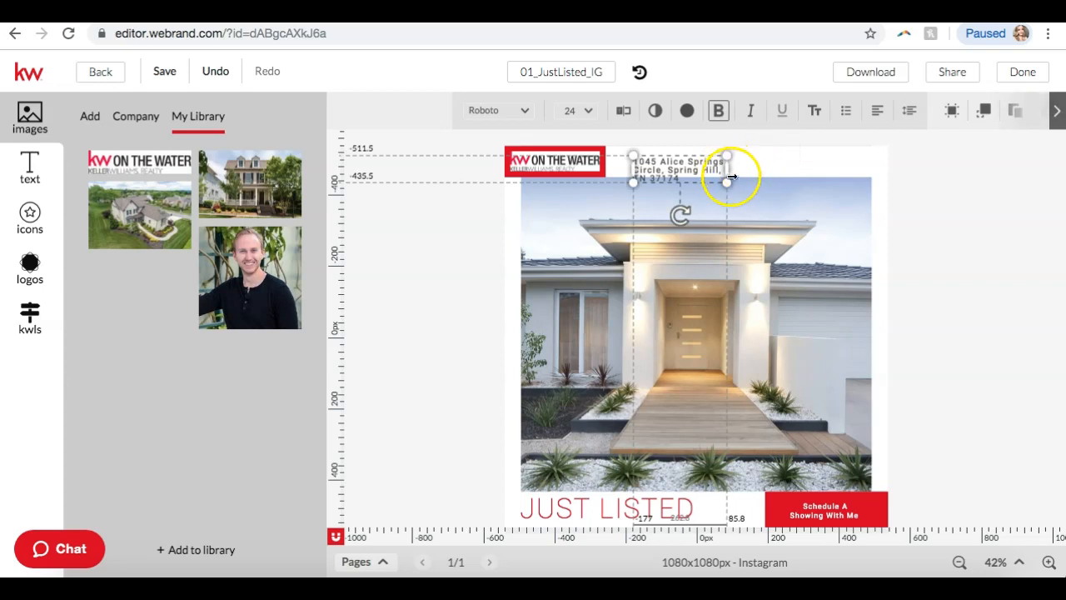
Widen the address text box and nudge it slightly left in the header.
left_click_drag(727, 168, 871, 169)
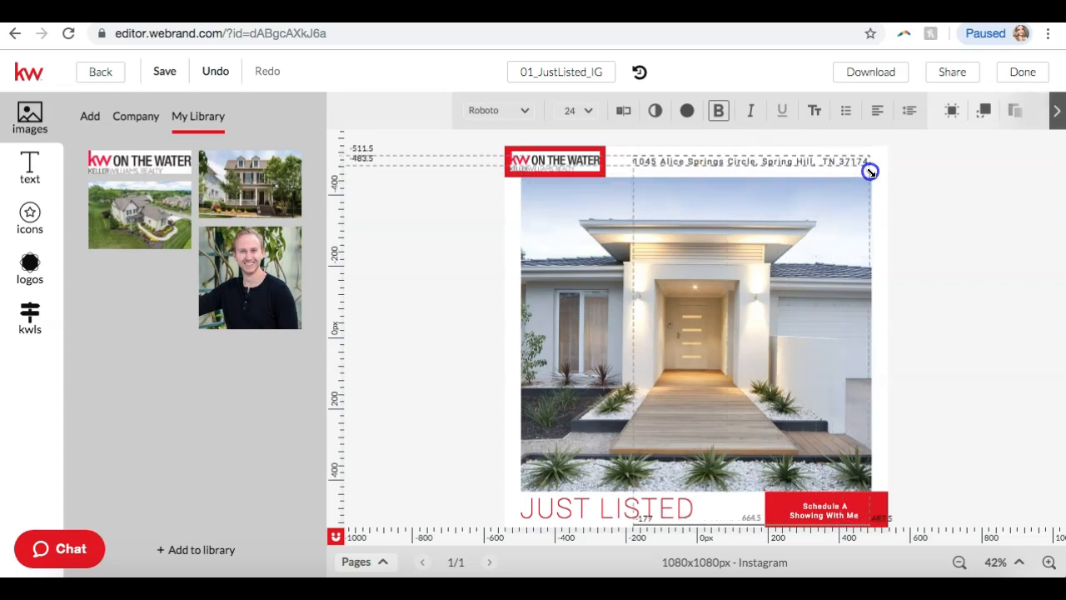
left_click(959, 178)
left_click(750, 159)
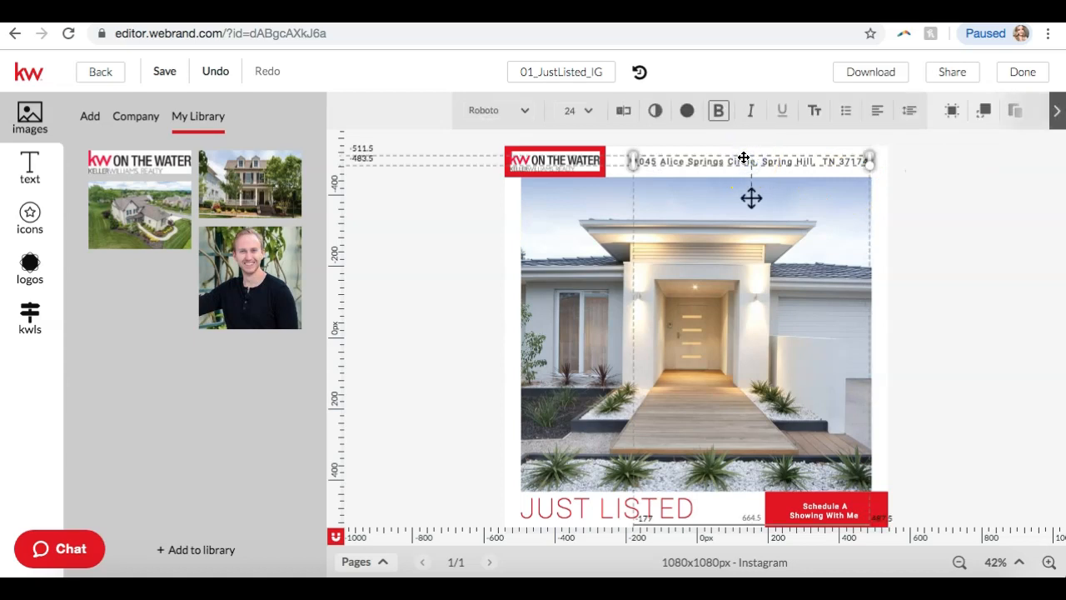
left_click(741, 153)
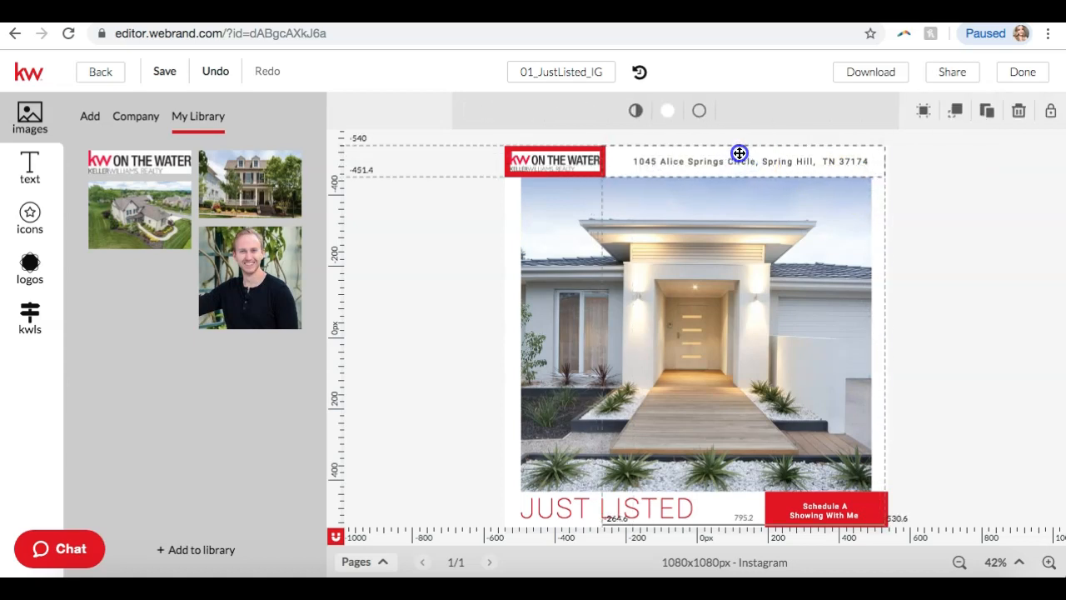
left_click(869, 177)
left_click_drag(785, 161, 770, 158)
left_click(1042, 228)
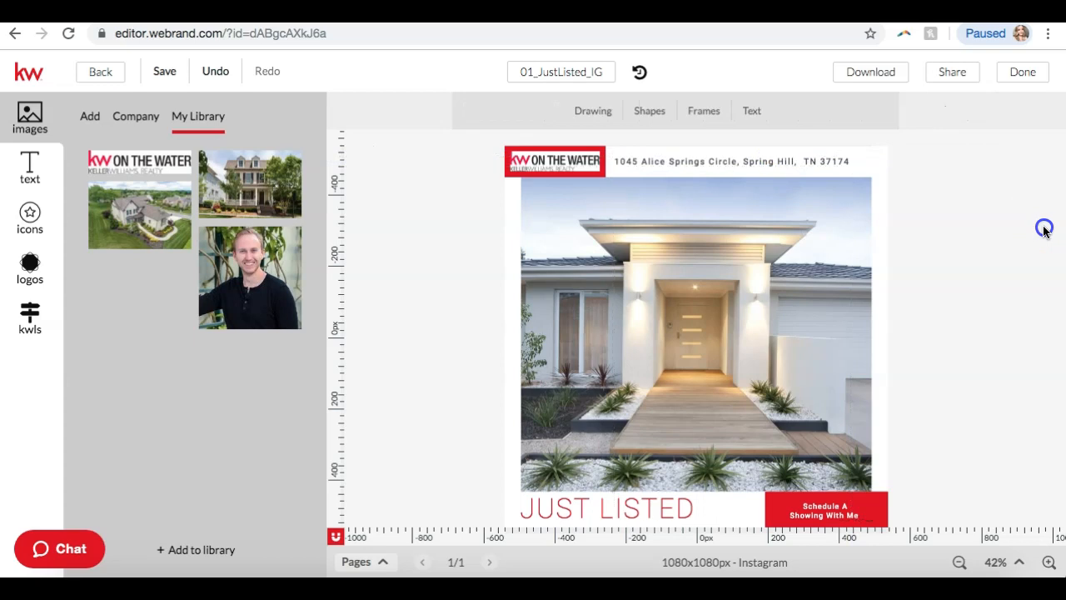
Set the address text to 26 pt and widen it so it fits on one line.
left_click(690, 163)
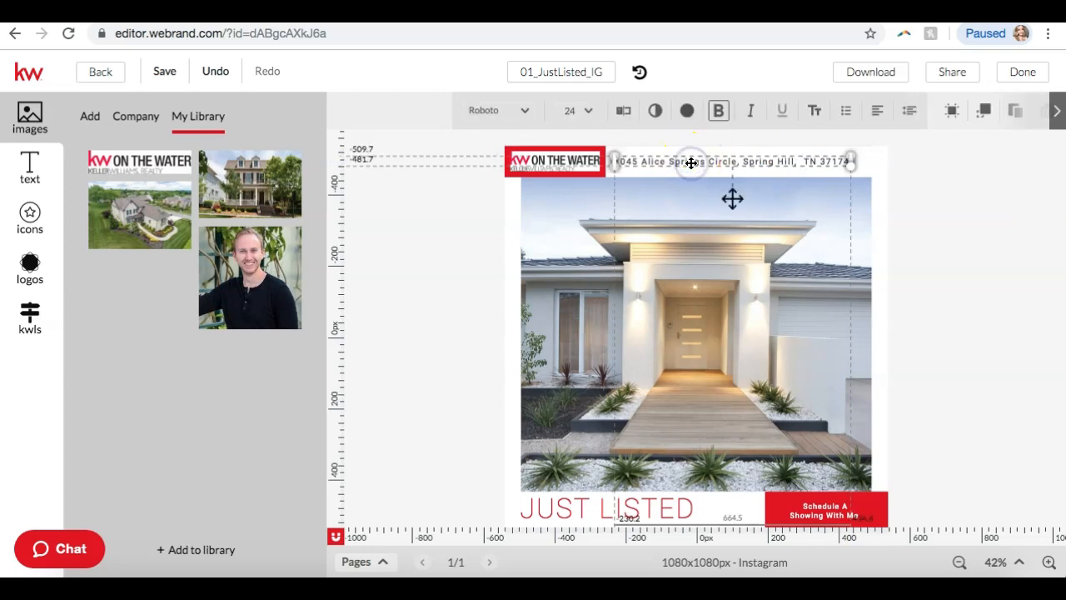
left_click(582, 112)
scroll(590, 266, "down", 2)
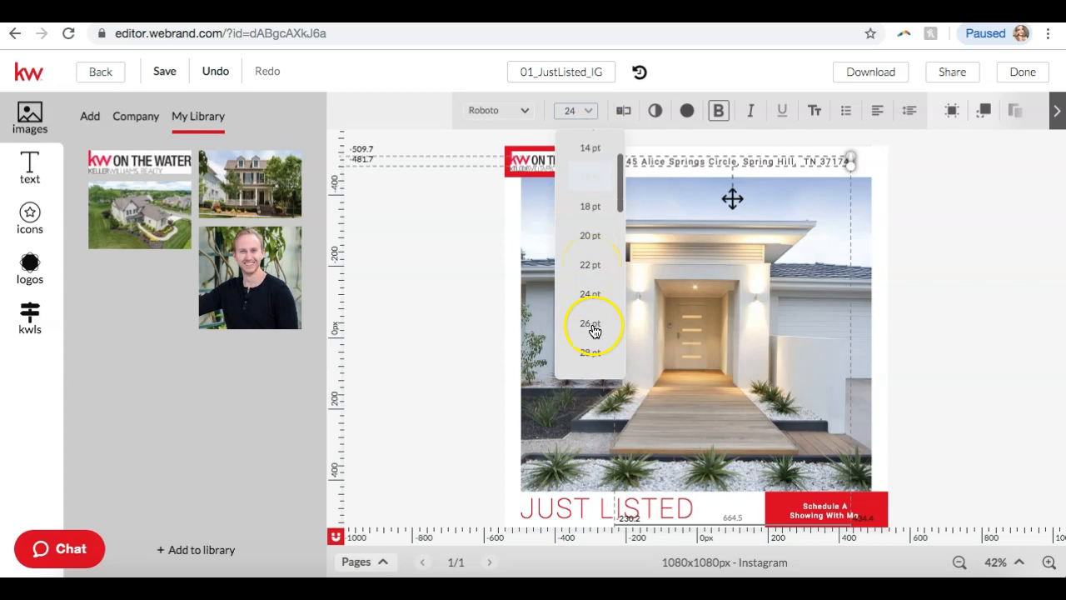
left_click(589, 328)
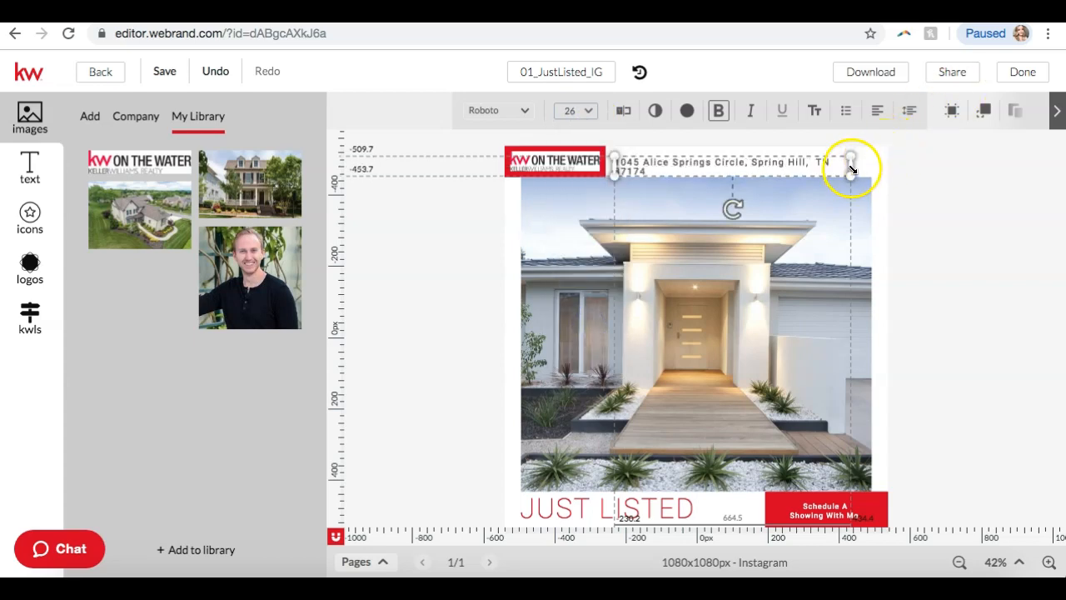
left_click_drag(848, 163, 872, 162)
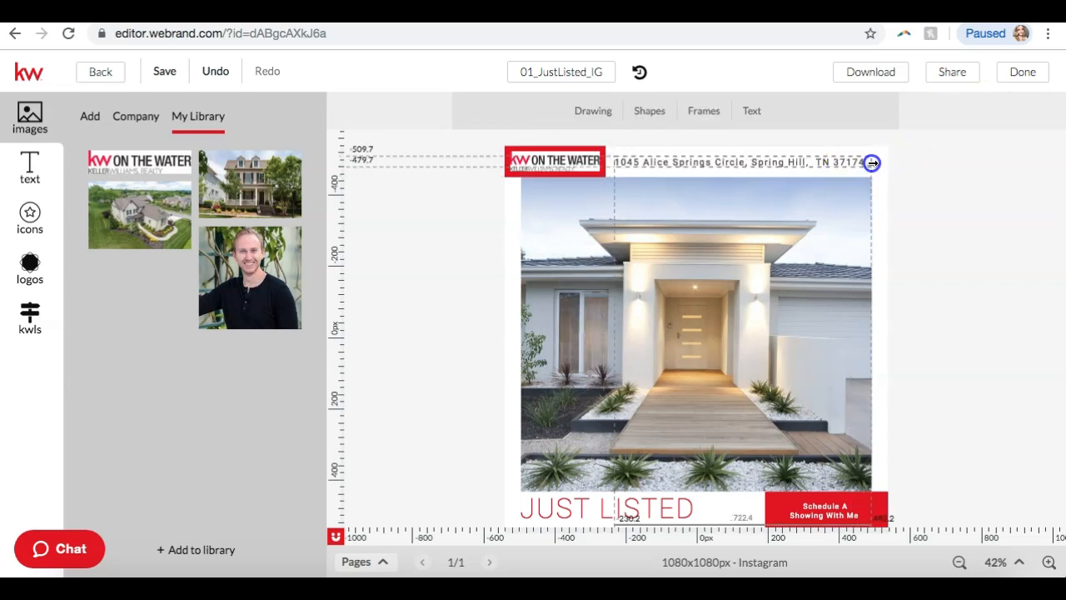
left_click(947, 191)
left_click(674, 276)
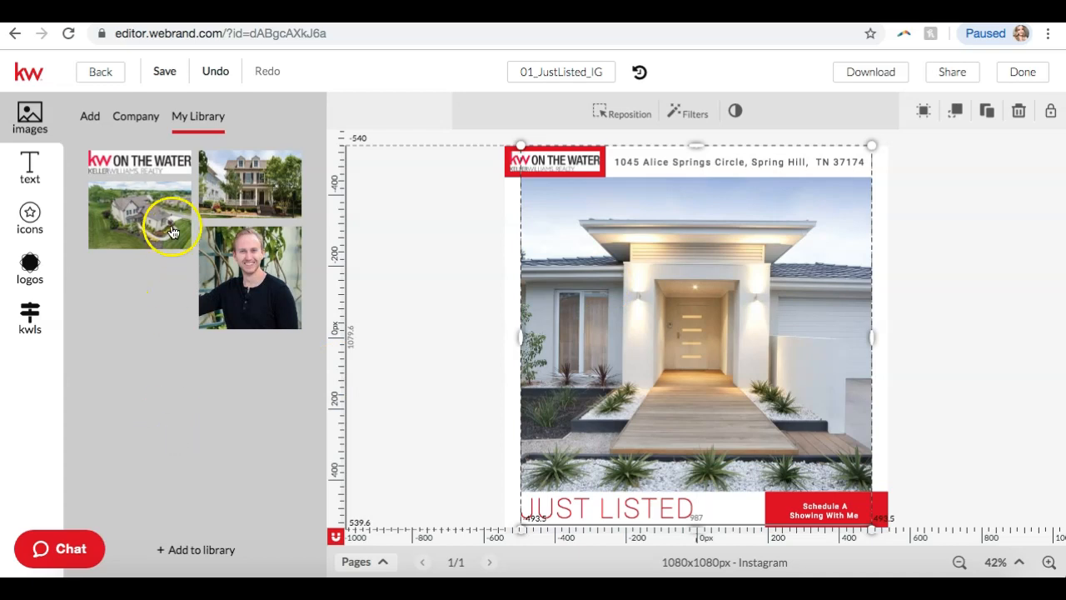
Upload the downloaded brick house listing photo as a new Backgrounds image in the library.
left_click(184, 553)
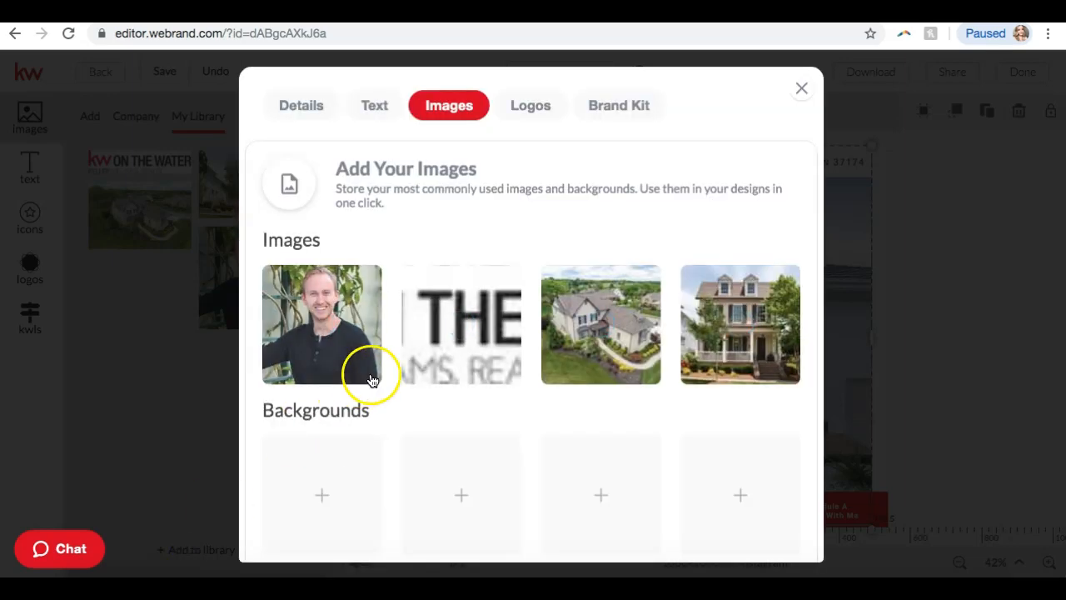
scroll(419, 425, "down", 1)
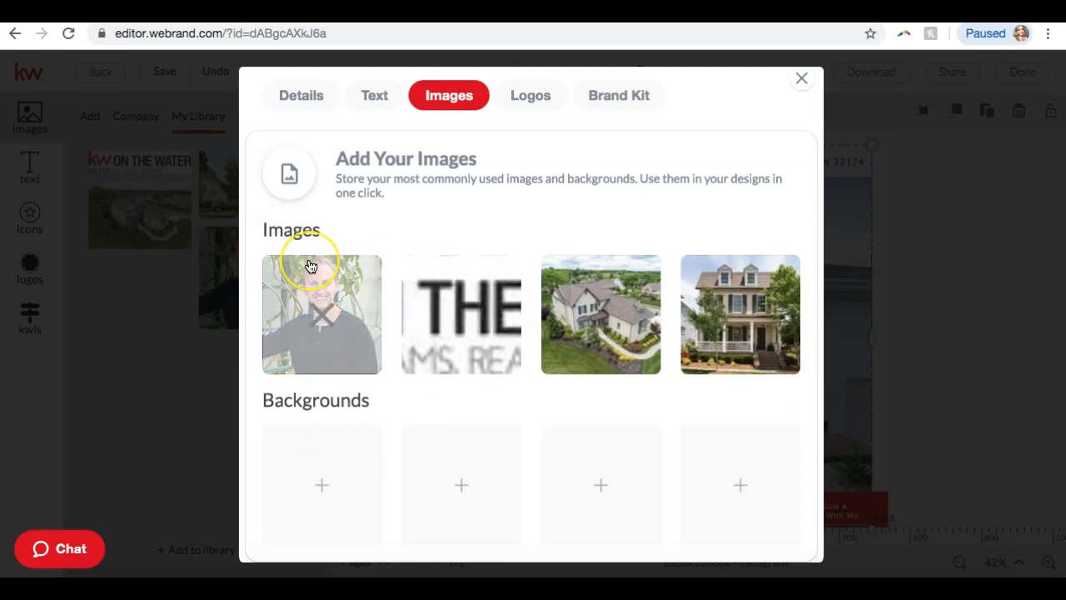
scroll(311, 267, "down", 1)
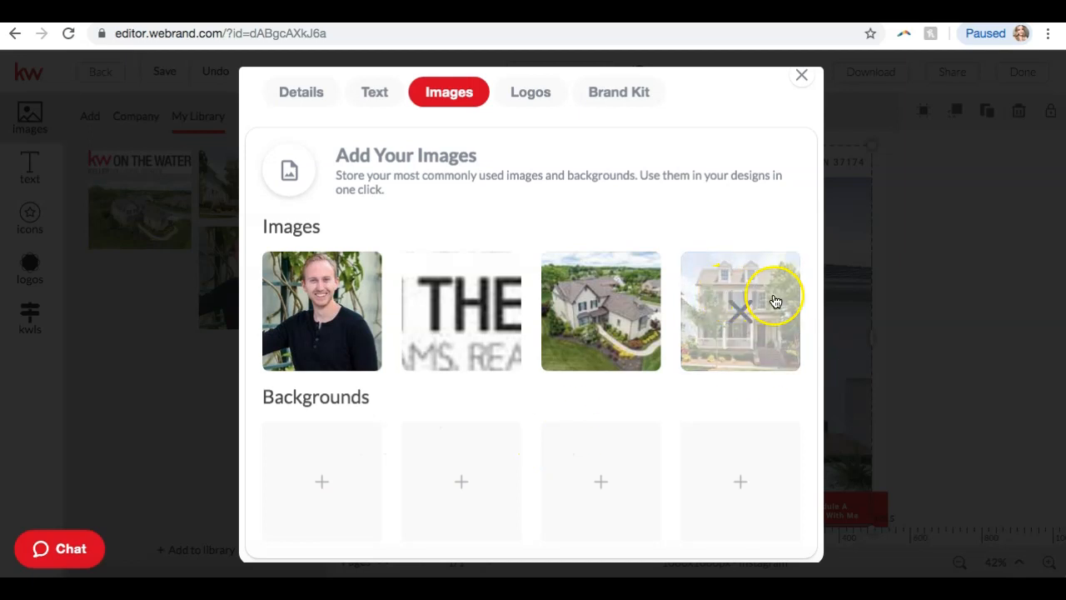
scroll(583, 350, "down", 1)
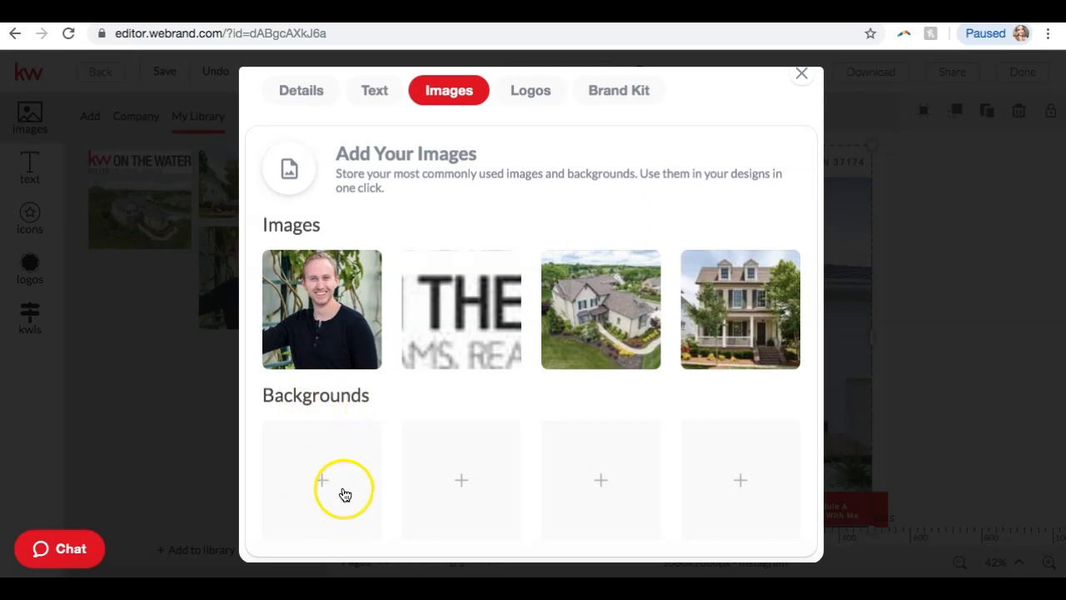
left_click(325, 488)
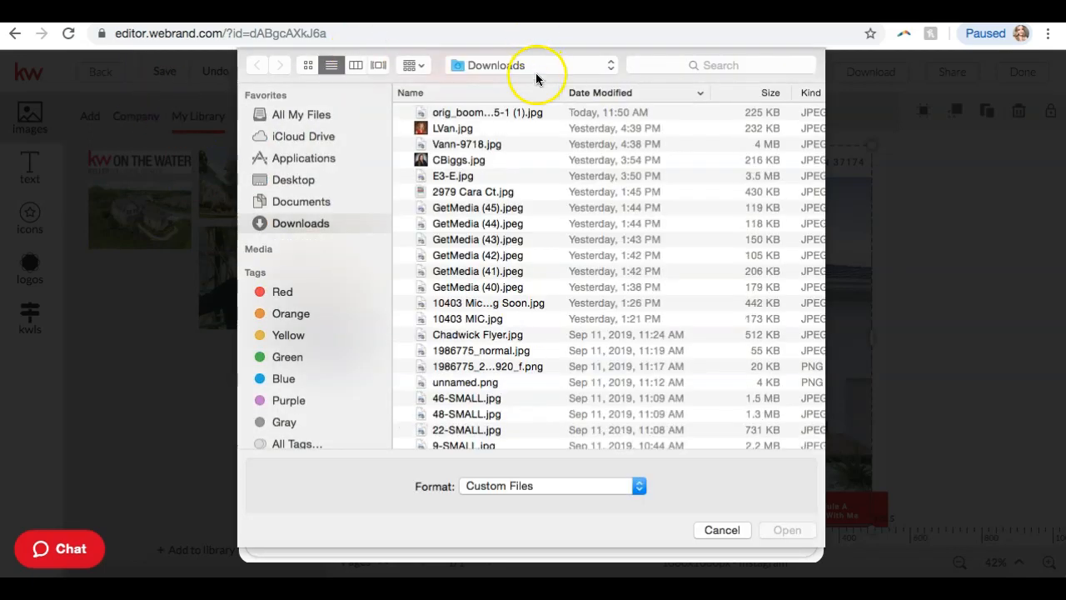
left_click(472, 114)
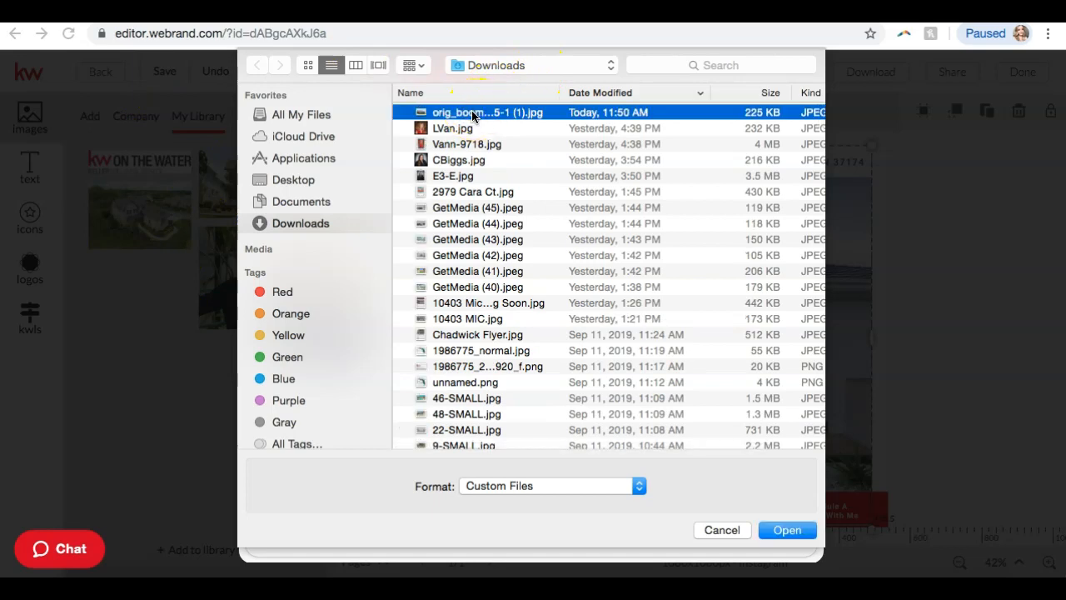
double_click(472, 114)
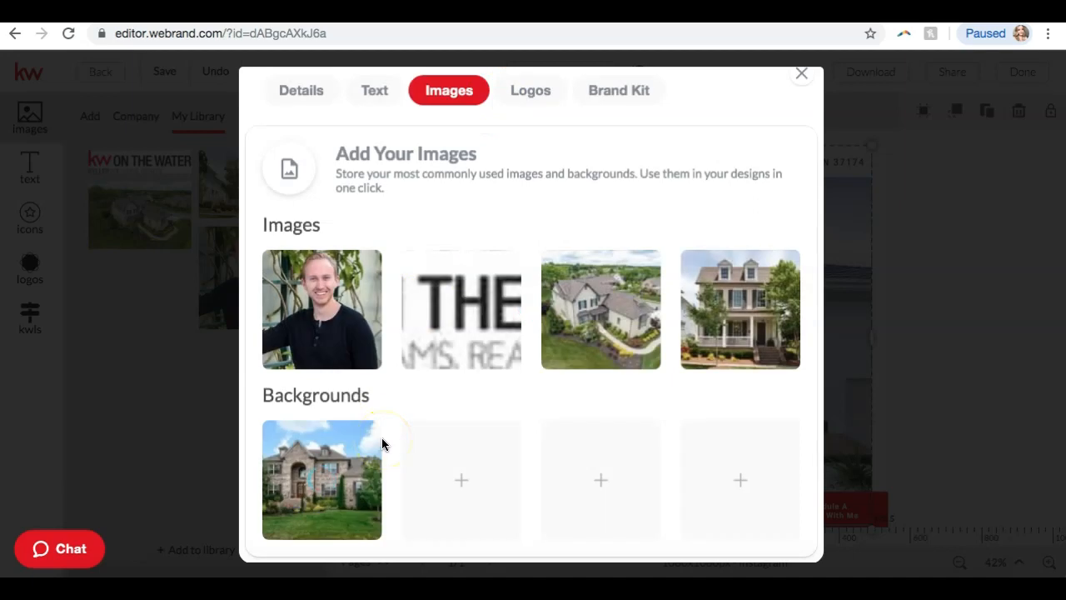
mouse_move(283, 467)
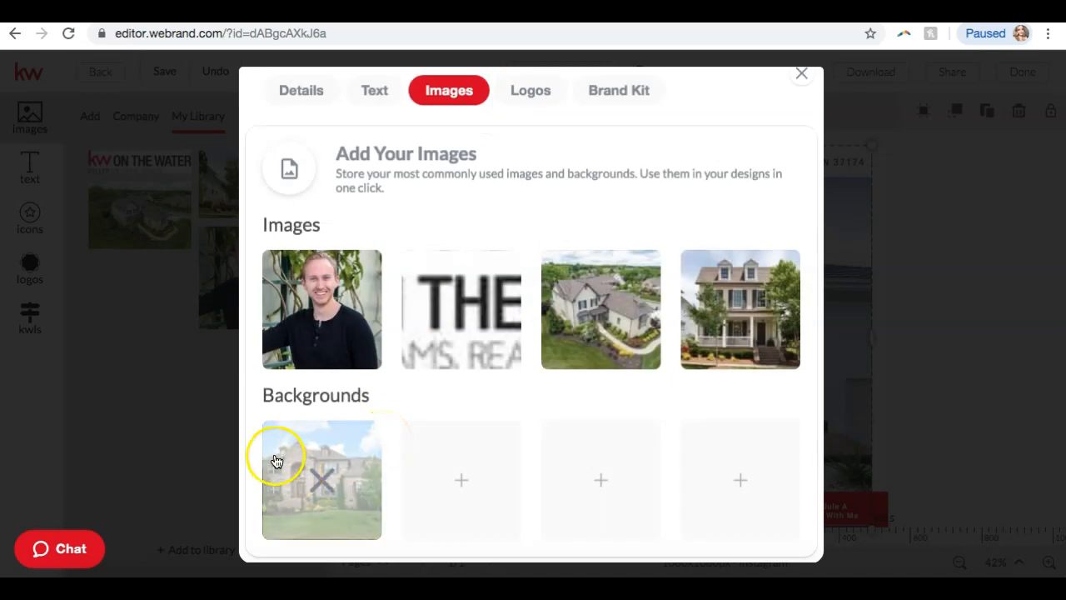
left_click(803, 74)
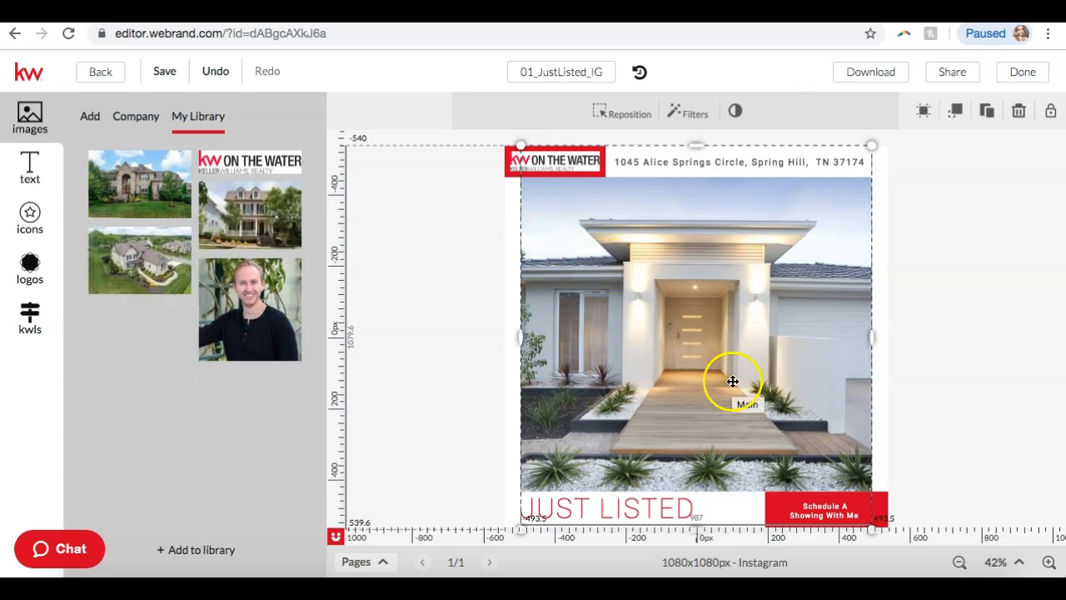
Swap the design's house photo for the newly uploaded brick house library image.
left_click(947, 364)
left_click(759, 341)
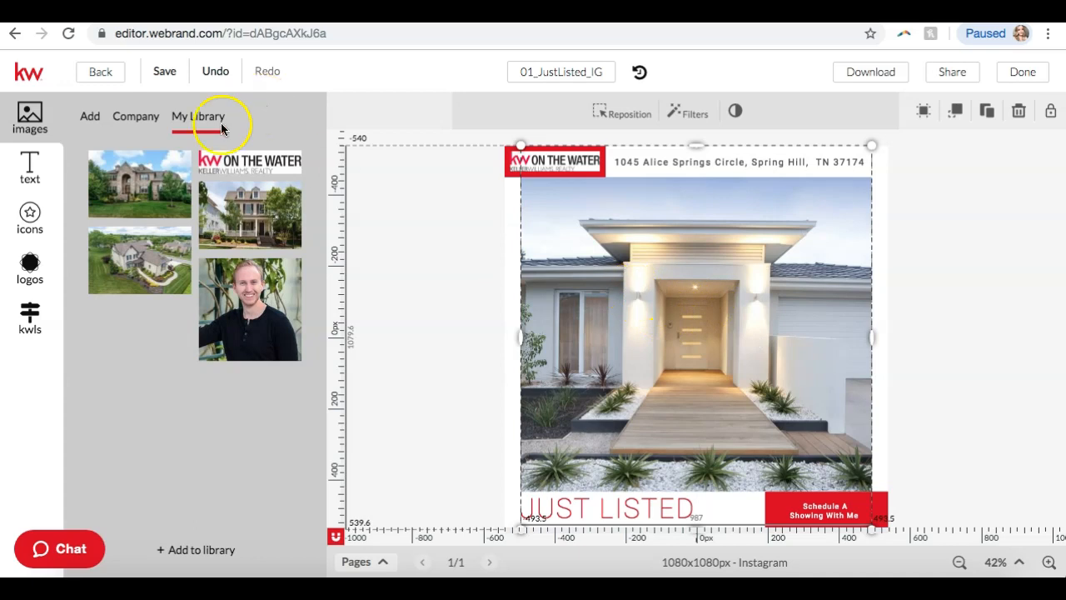
mouse_move(140, 180)
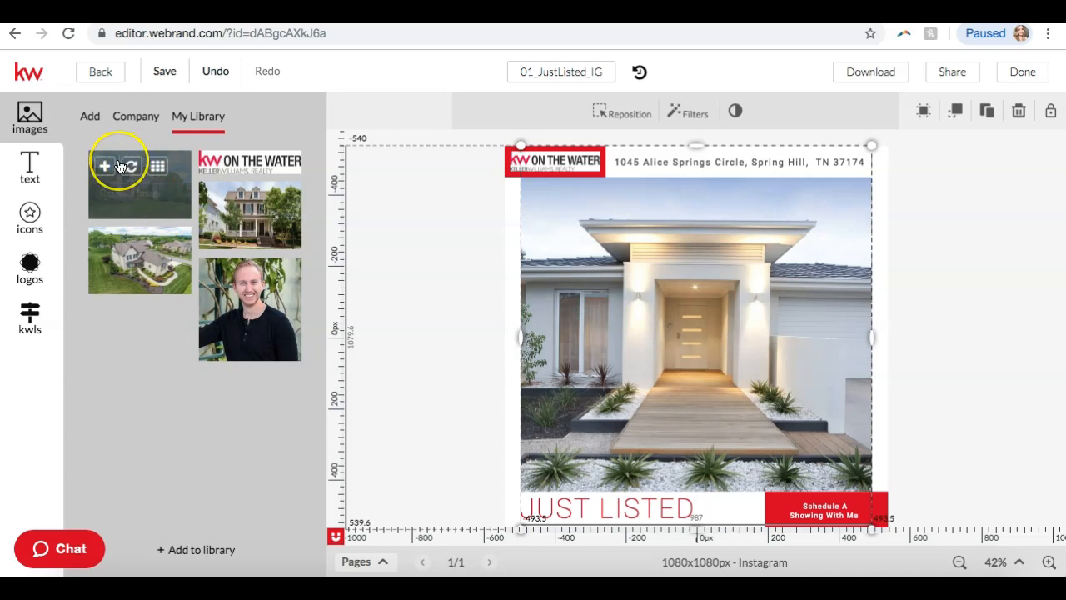
left_click(133, 165)
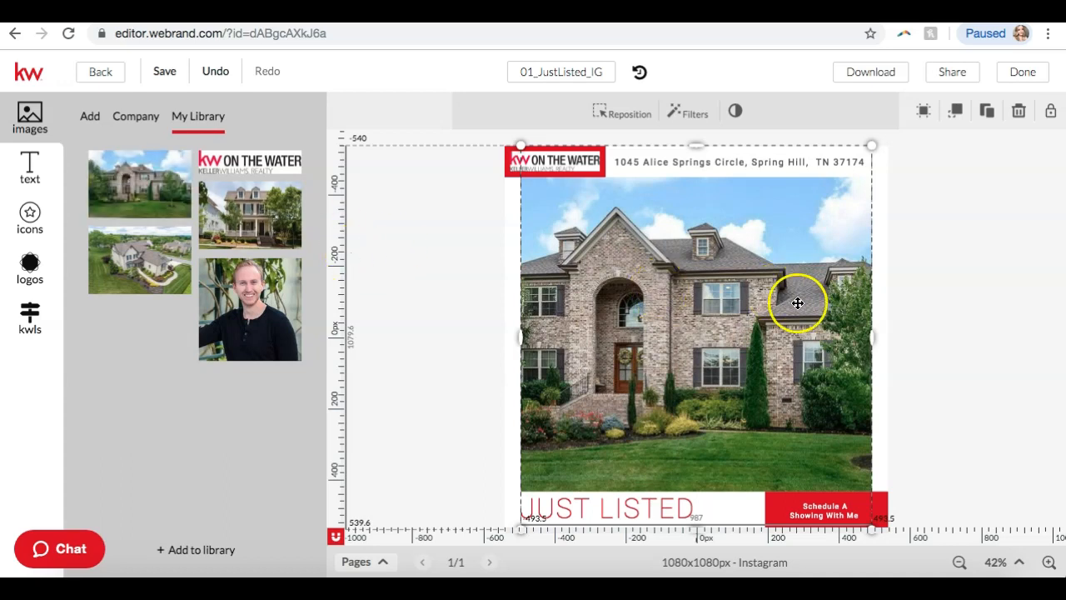
left_click(954, 292)
left_click(664, 257)
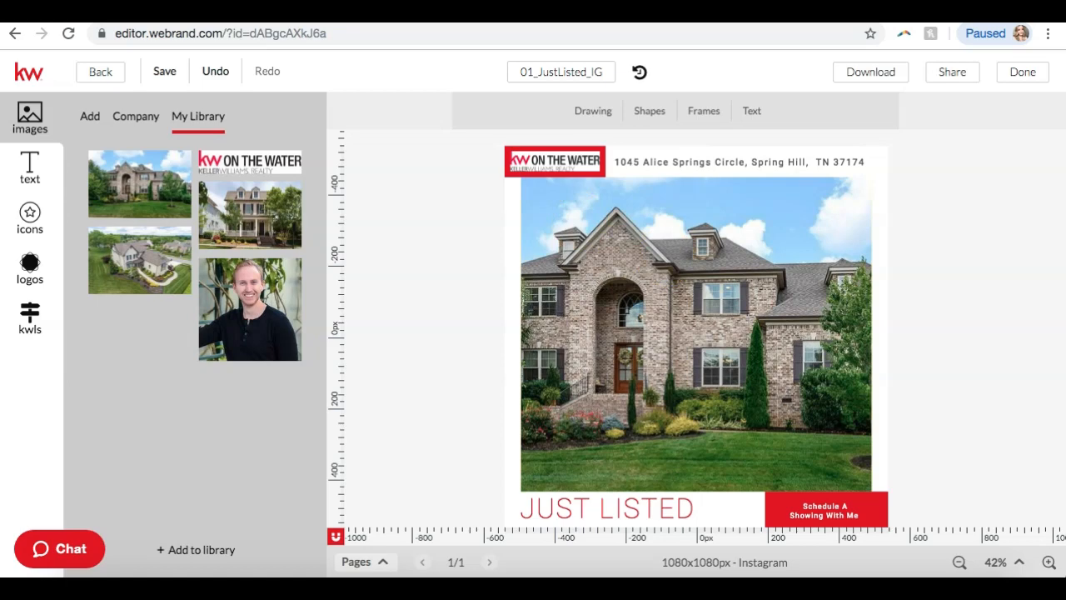
Open the stormberggroup.com listing and advance its photo gallery to 3 of 31.
left_click(560, 400)
left_click(722, 341)
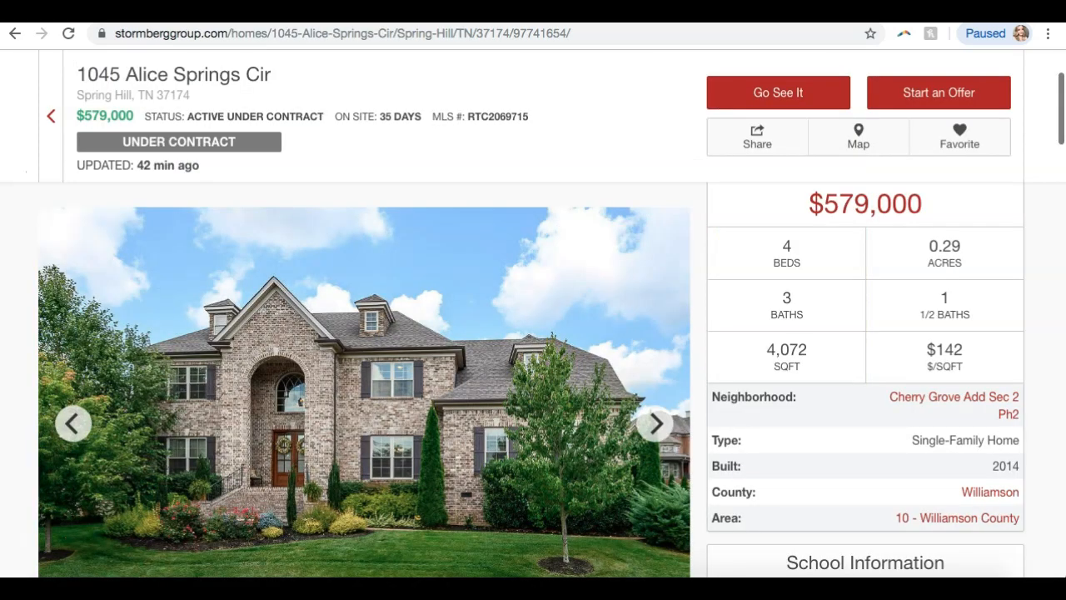
left_click(578, 441)
scroll(578, 441, "down", 1)
left_click(657, 325)
left_click(657, 326)
left_click(658, 326)
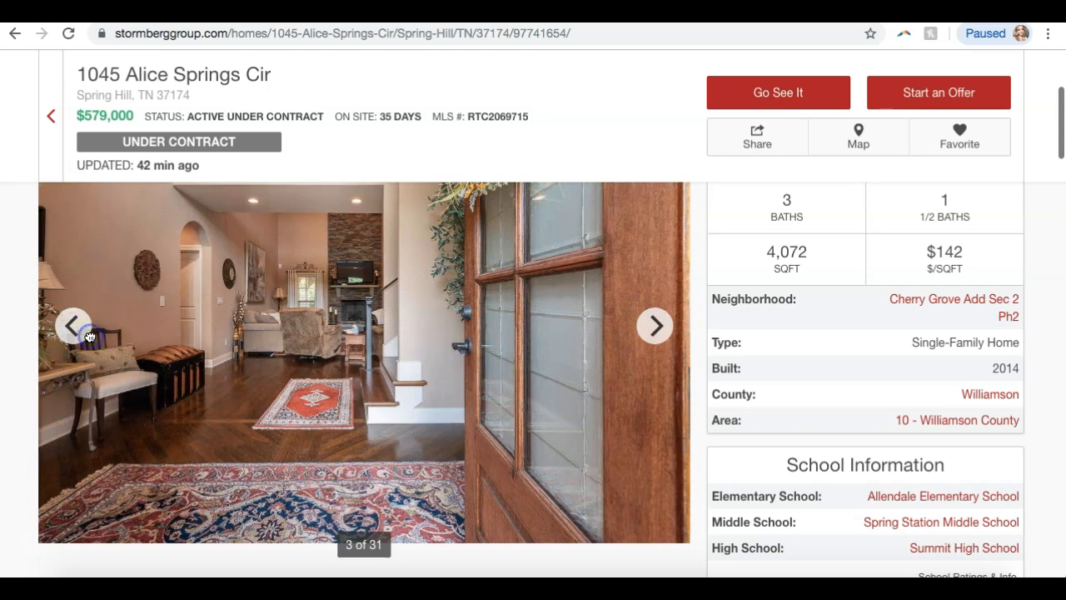
Step back through the listing's gallery photos, then return to the Just Listed design's house photo.
left_click(74, 329)
left_click(74, 328)
left_click(74, 328)
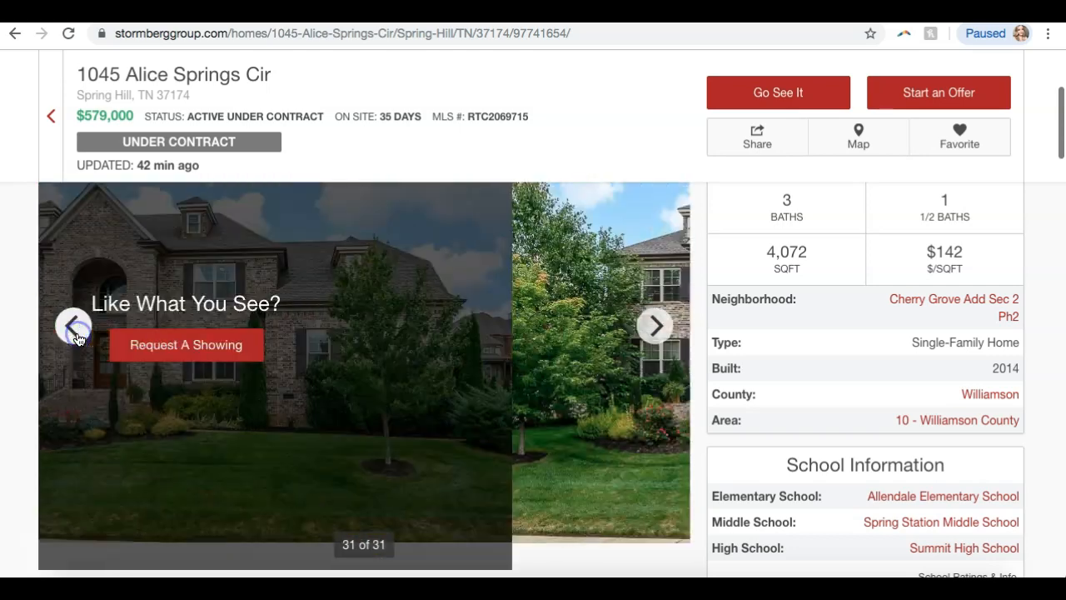
left_click(74, 329)
left_click(74, 329)
left_click(74, 329)
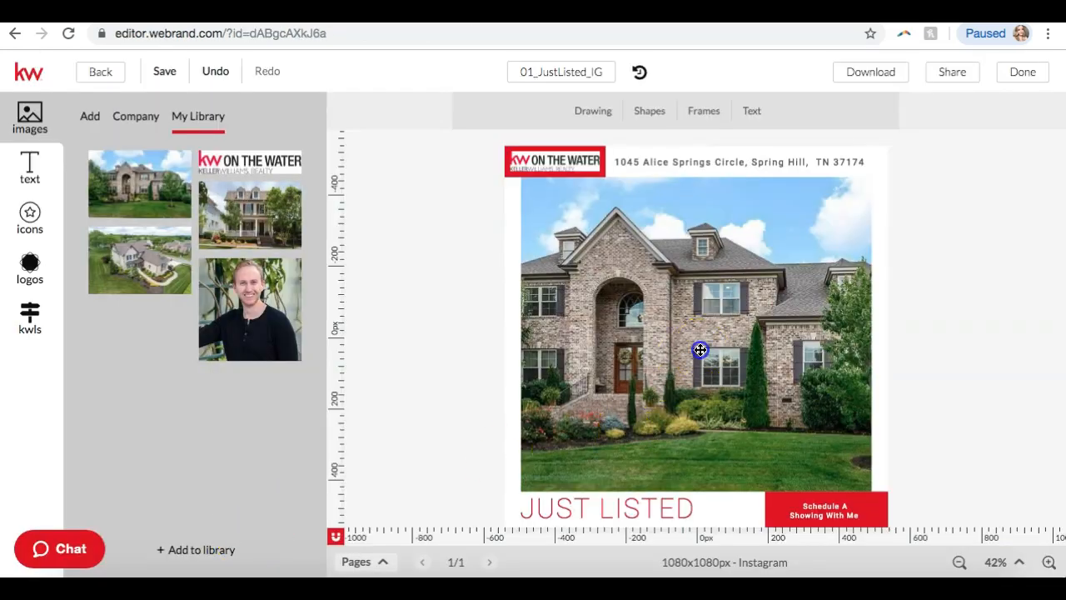
left_click(704, 354)
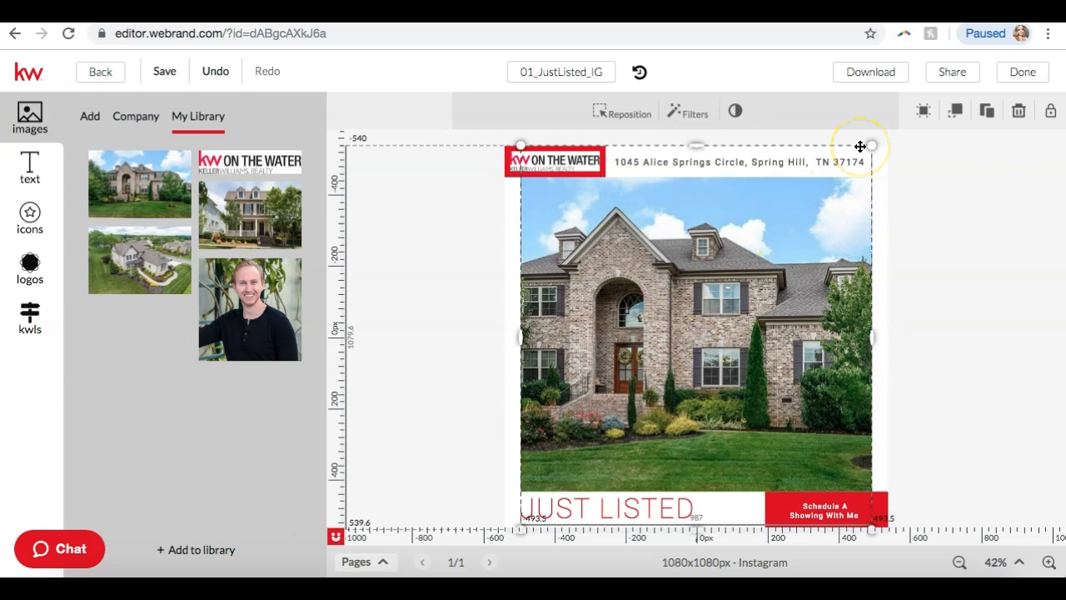
left_click(900, 232)
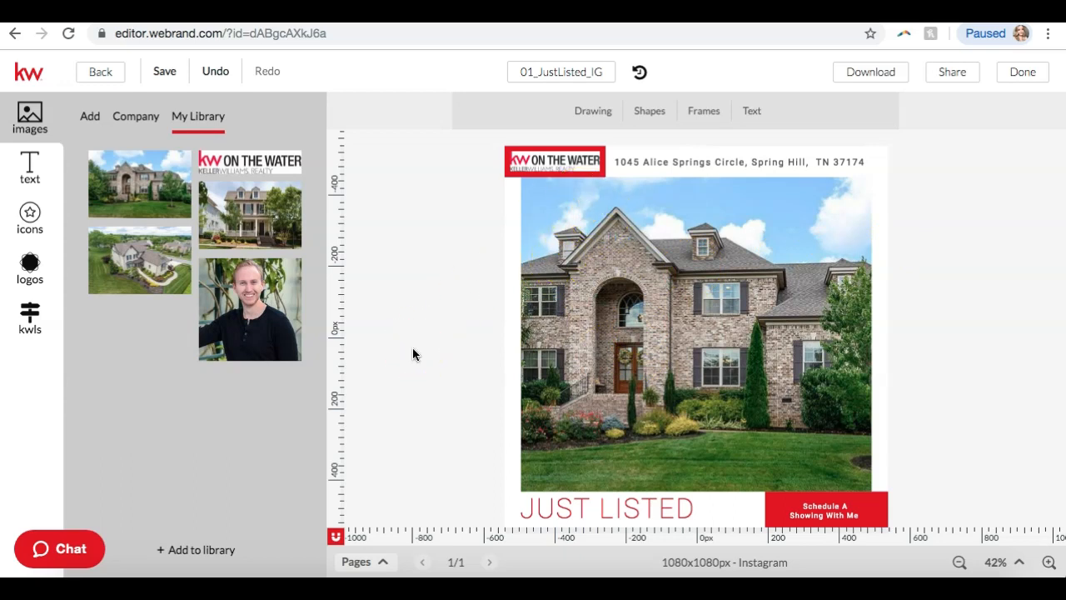
double_click(574, 75)
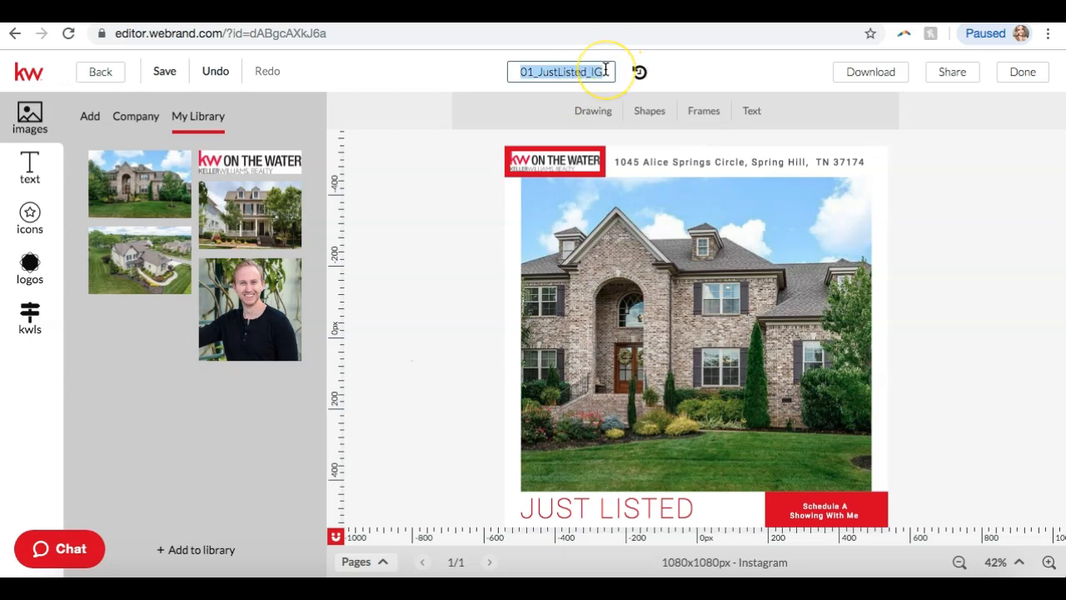
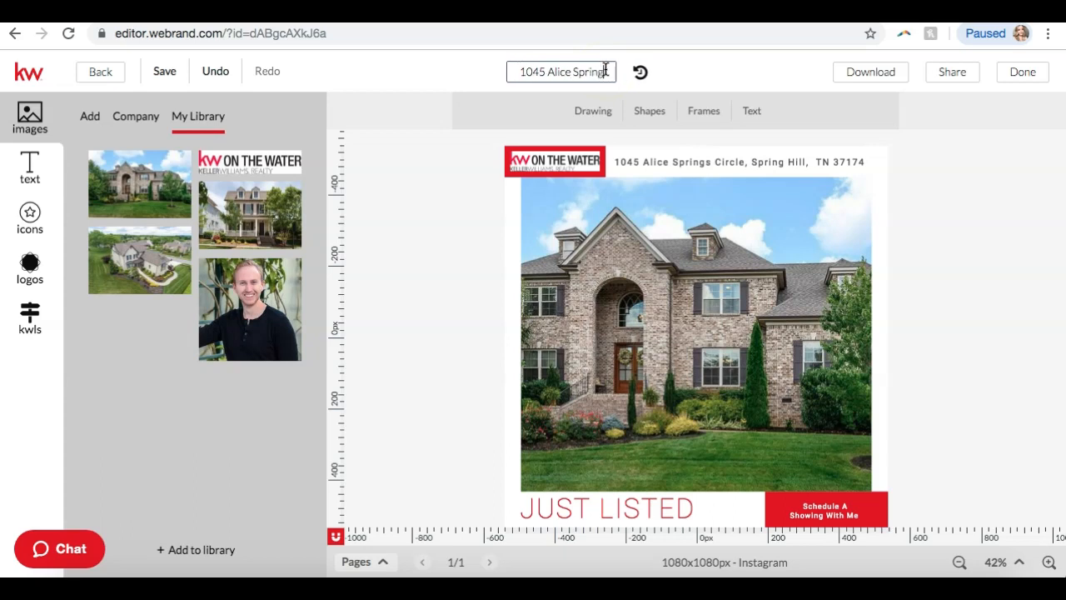
type(" Ju")
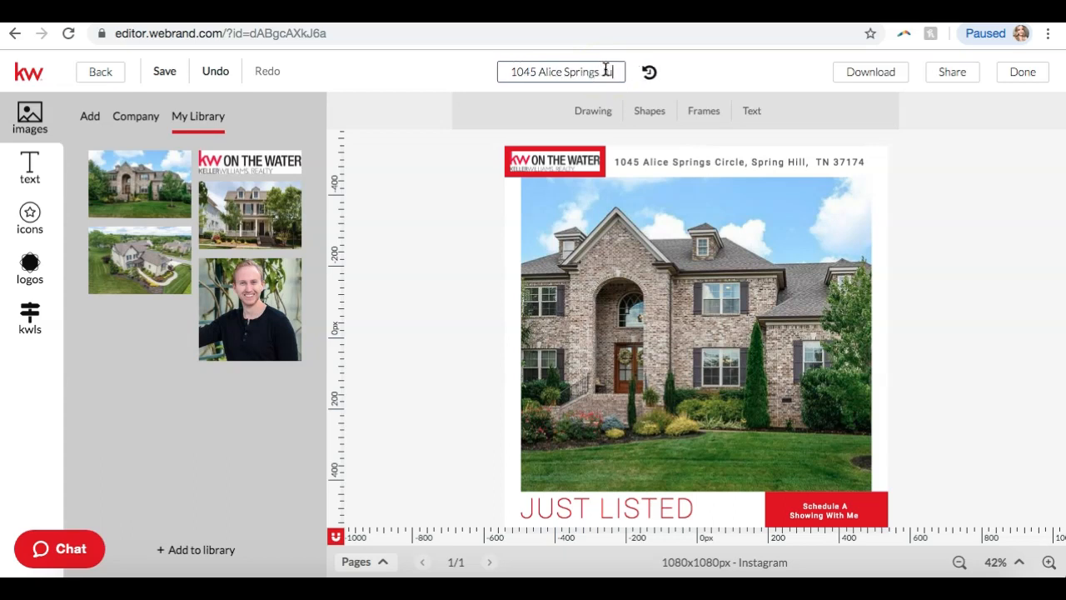
type("st List")
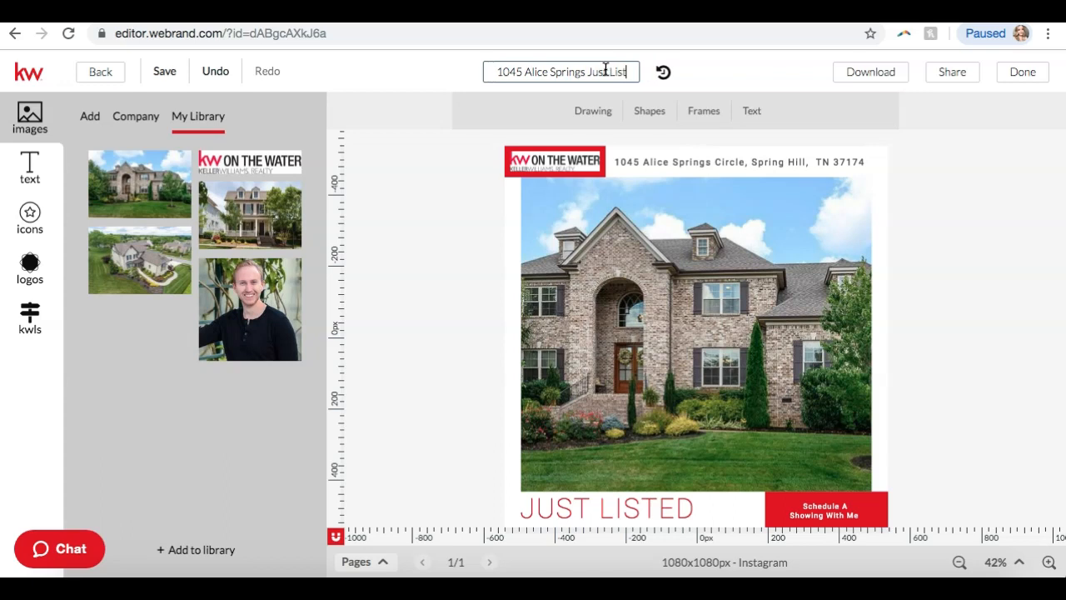
type("ed Instagram")
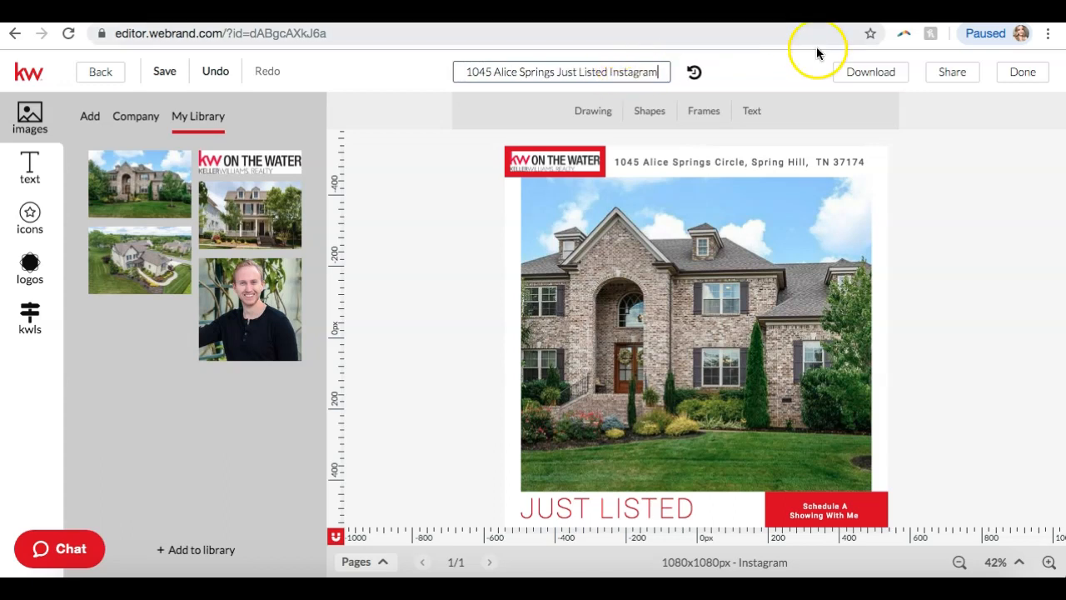
left_click(167, 71)
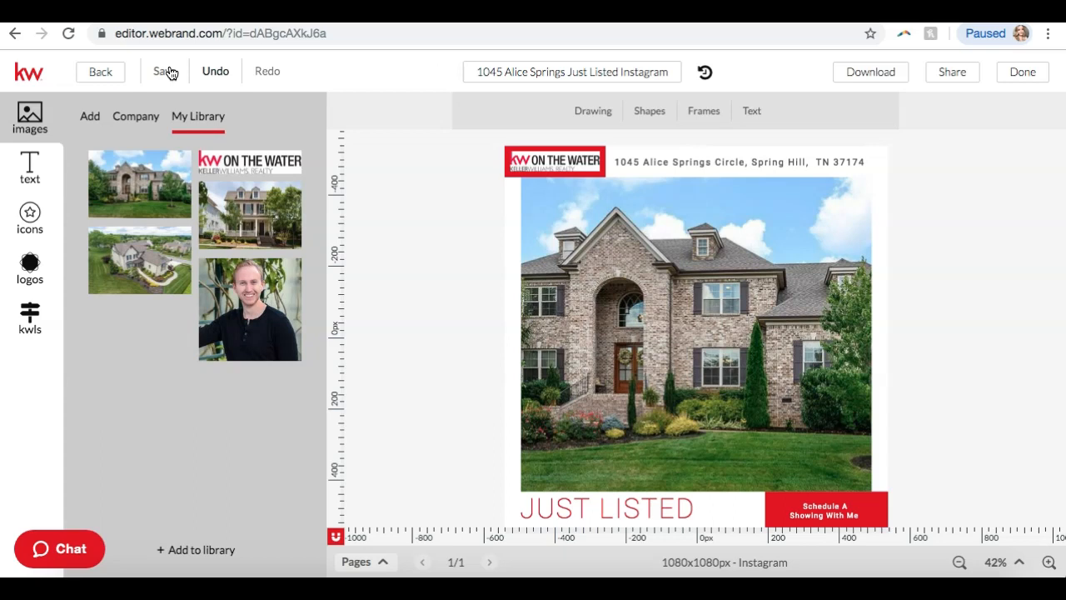
Download the design as a JPEG at quality 100 and save it to Downloads.
left_click(871, 75)
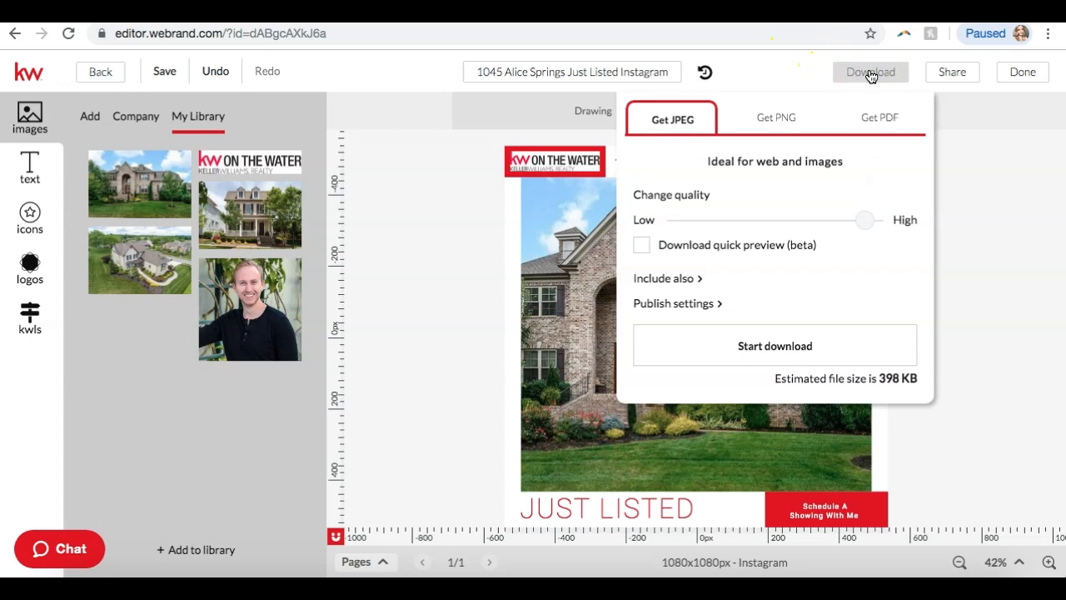
left_click(885, 123)
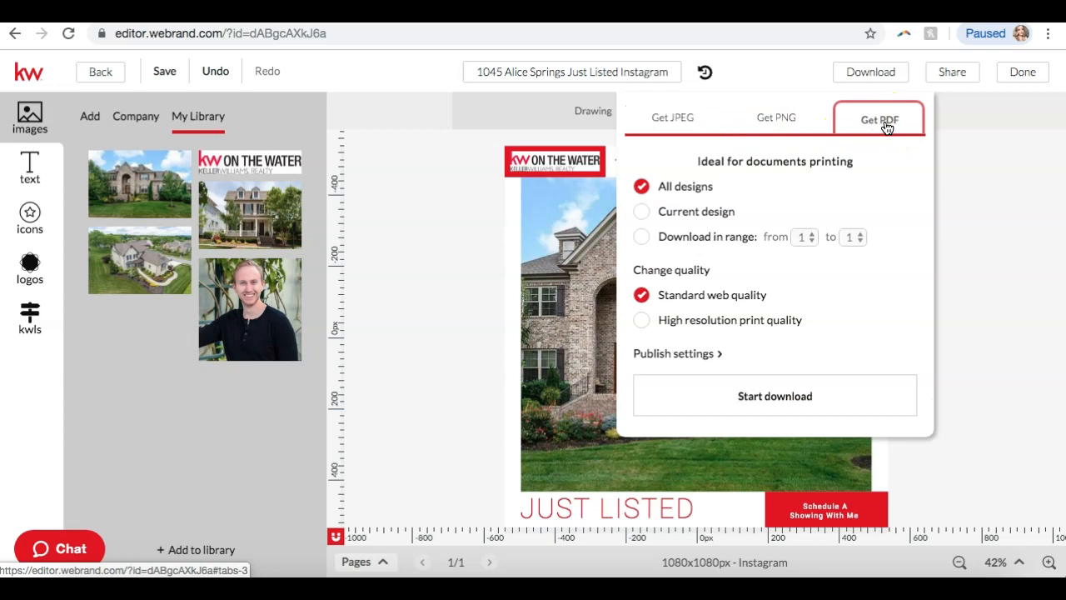
left_click(774, 117)
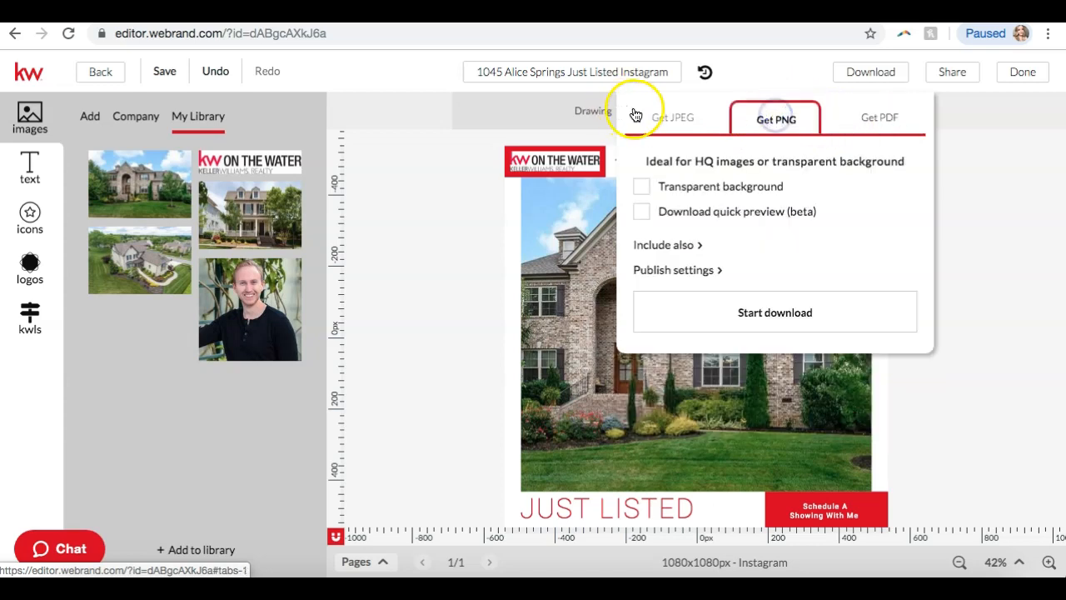
left_click(658, 121)
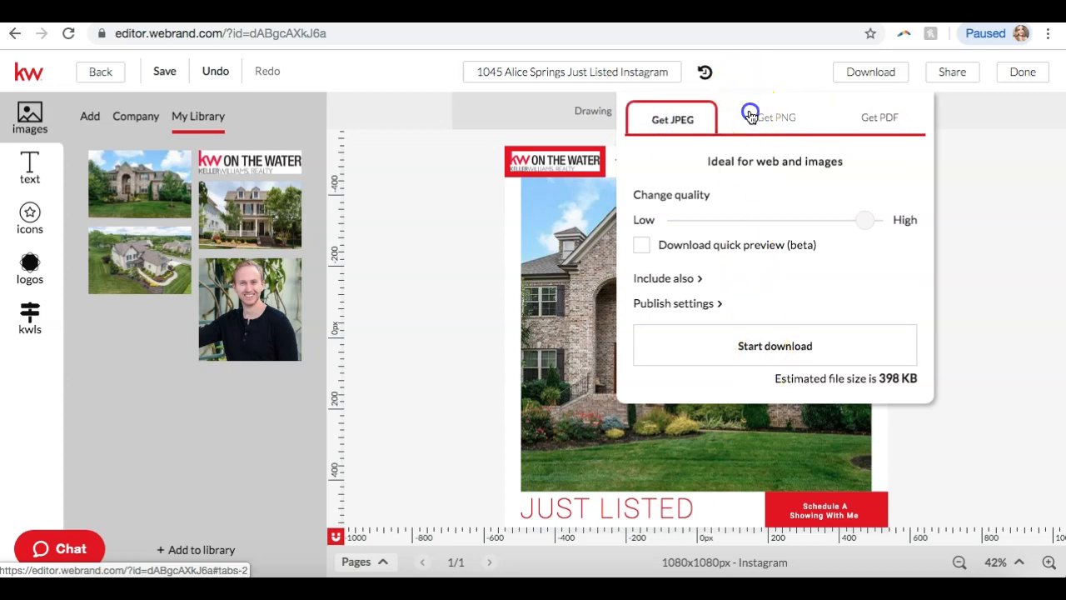
left_click(750, 115)
left_click(664, 130)
left_click(869, 220)
left_click_drag(873, 221, 906, 219)
left_click_drag(851, 274, 851, 275)
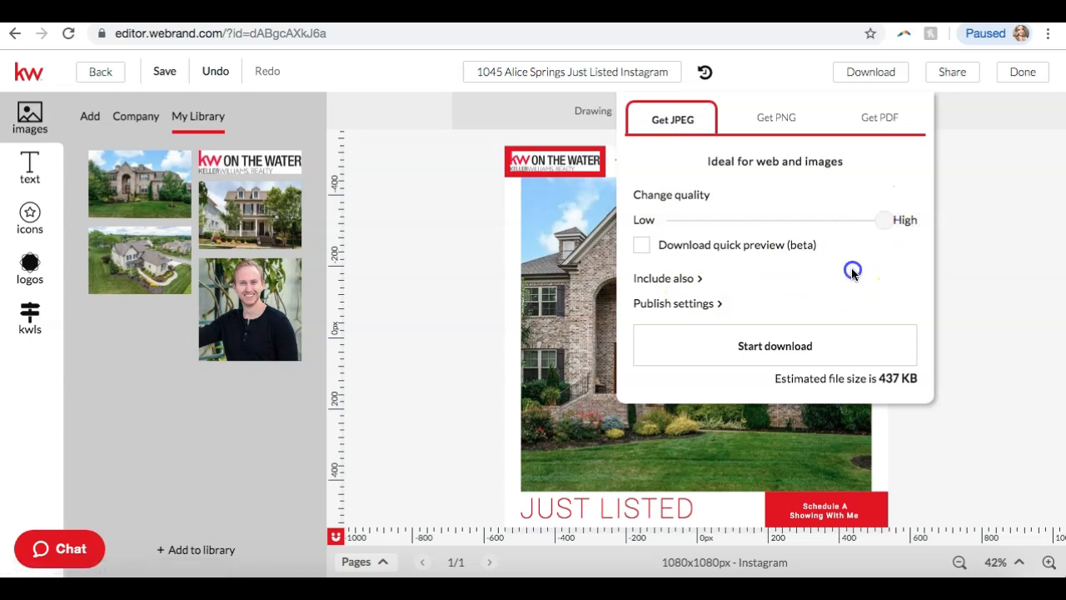
left_click(787, 338)
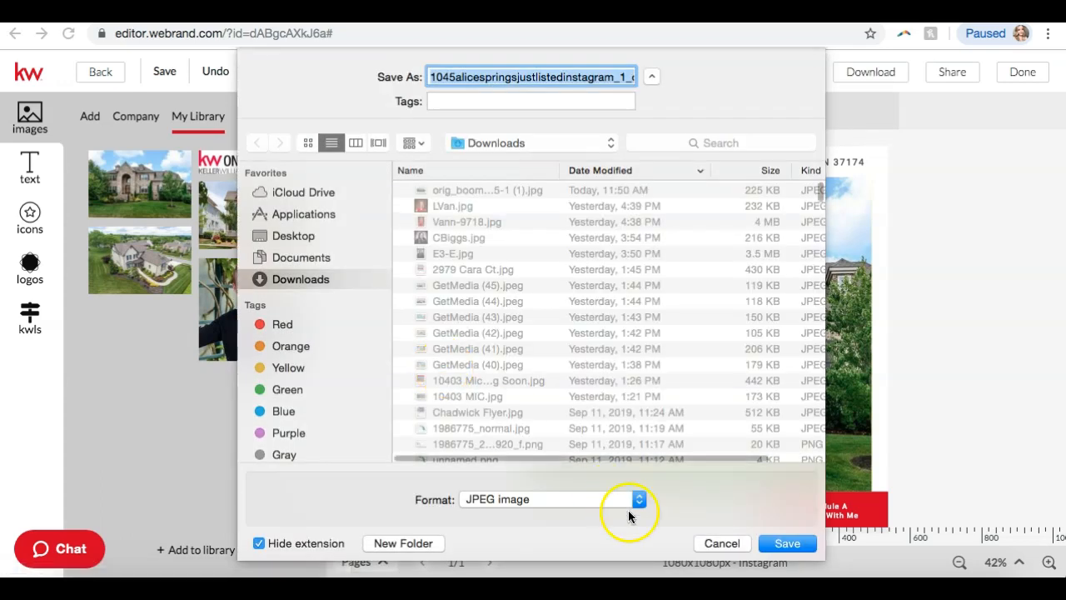
left_click(788, 543)
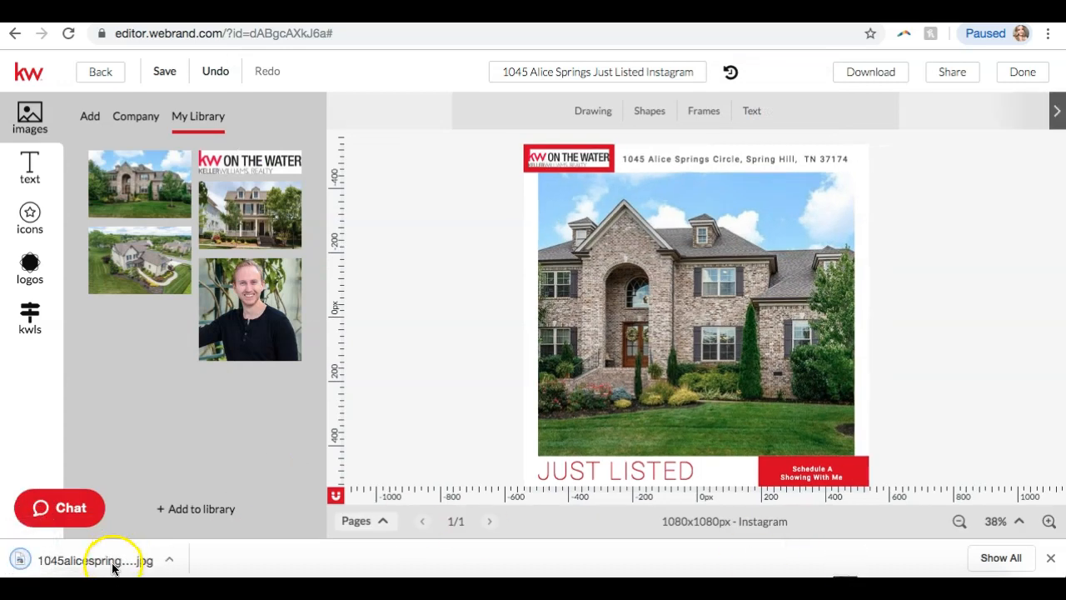
left_click(112, 564)
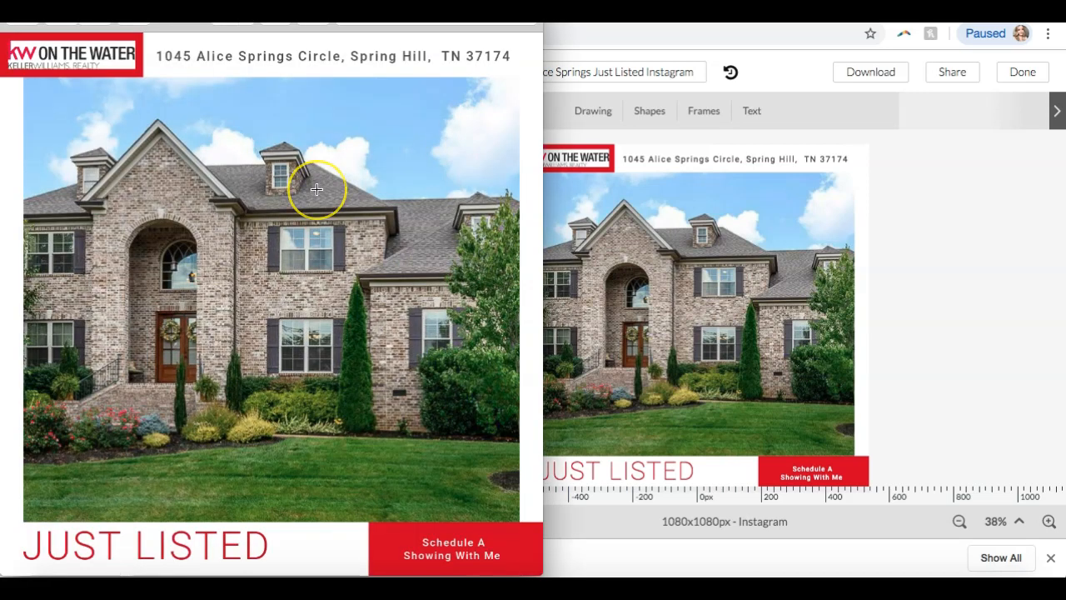
left_click_drag(465, 0, 540, 45)
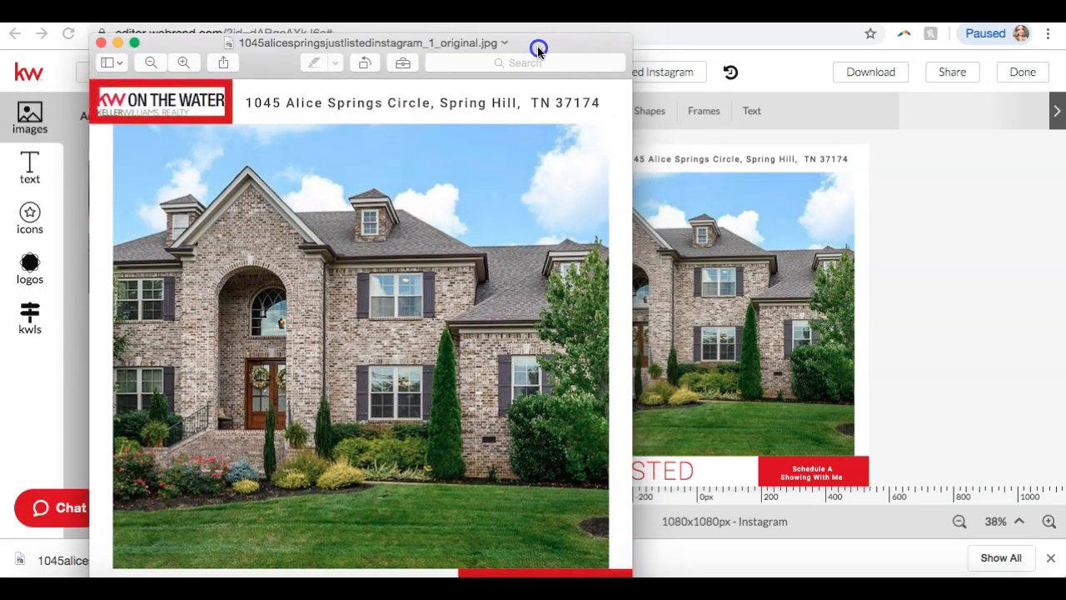
left_click(102, 42)
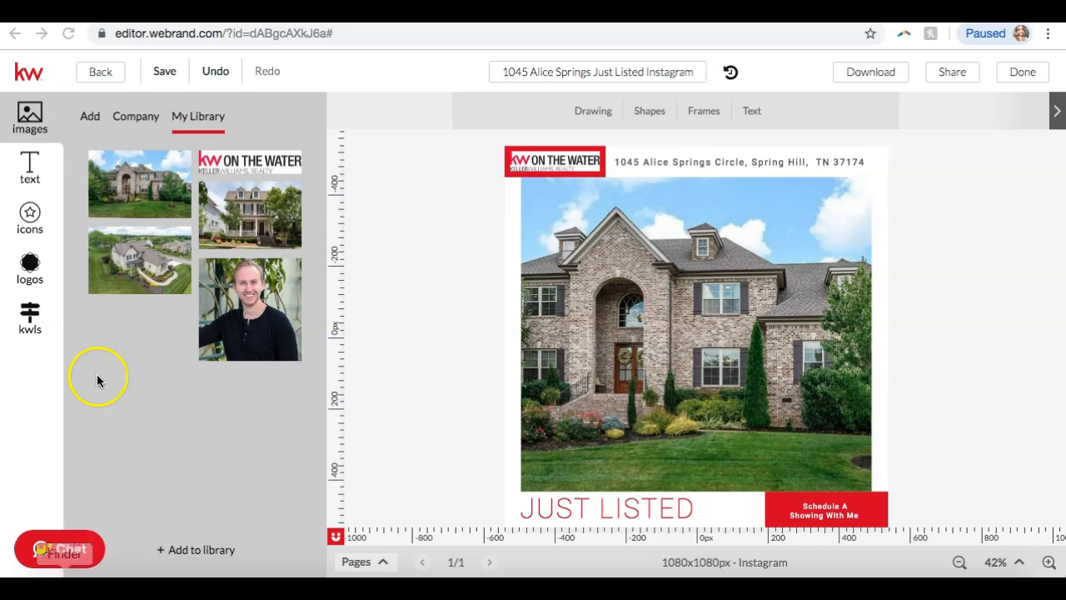
Exit the design editor, go back a page, and load agent.kw.com.
left_click(107, 73)
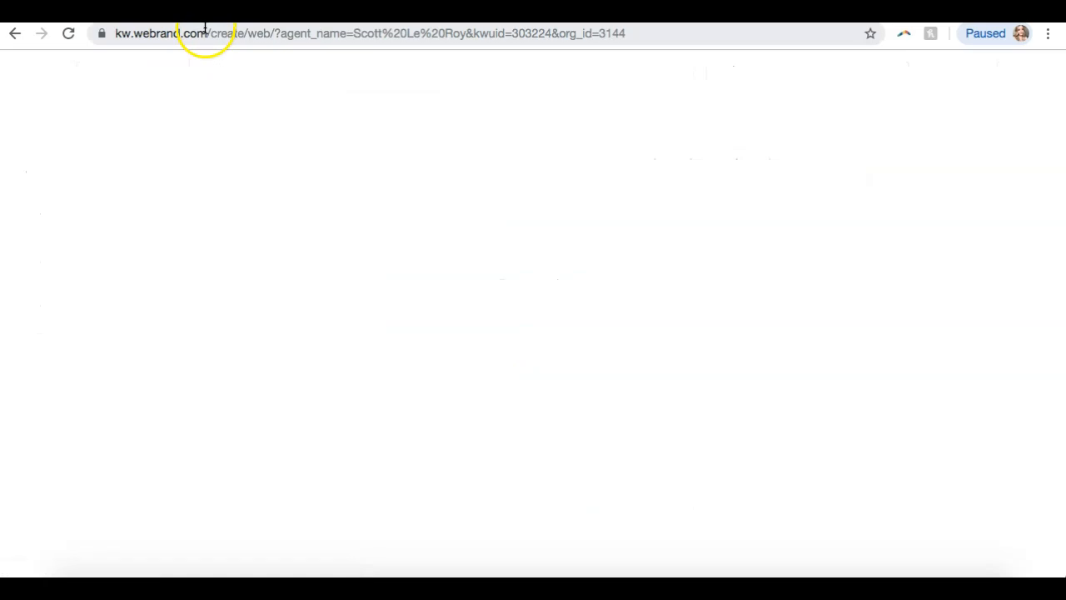
left_click(204, 32)
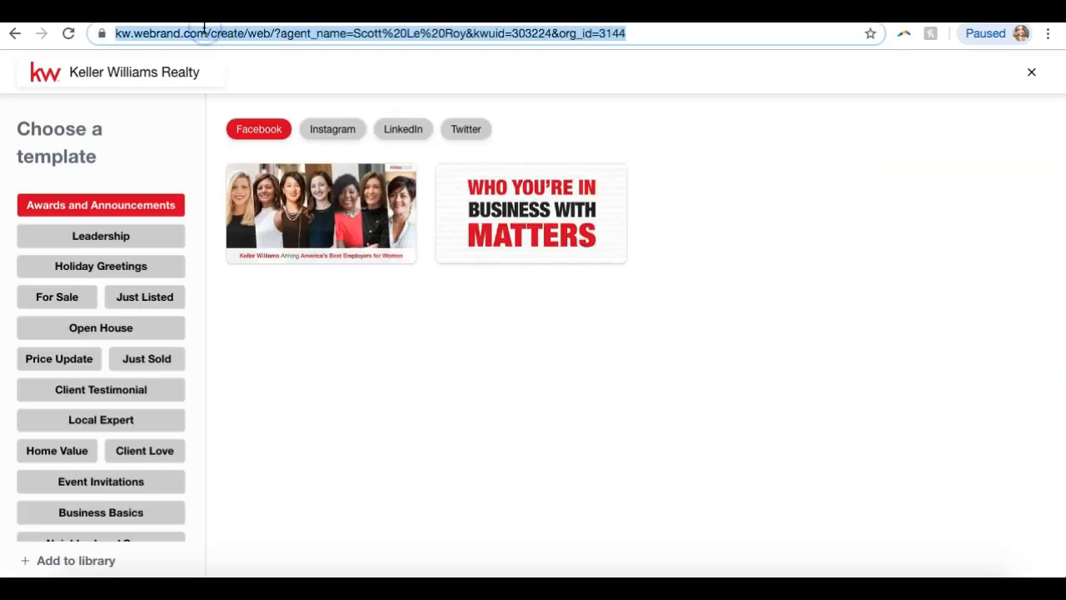
left_click(16, 37)
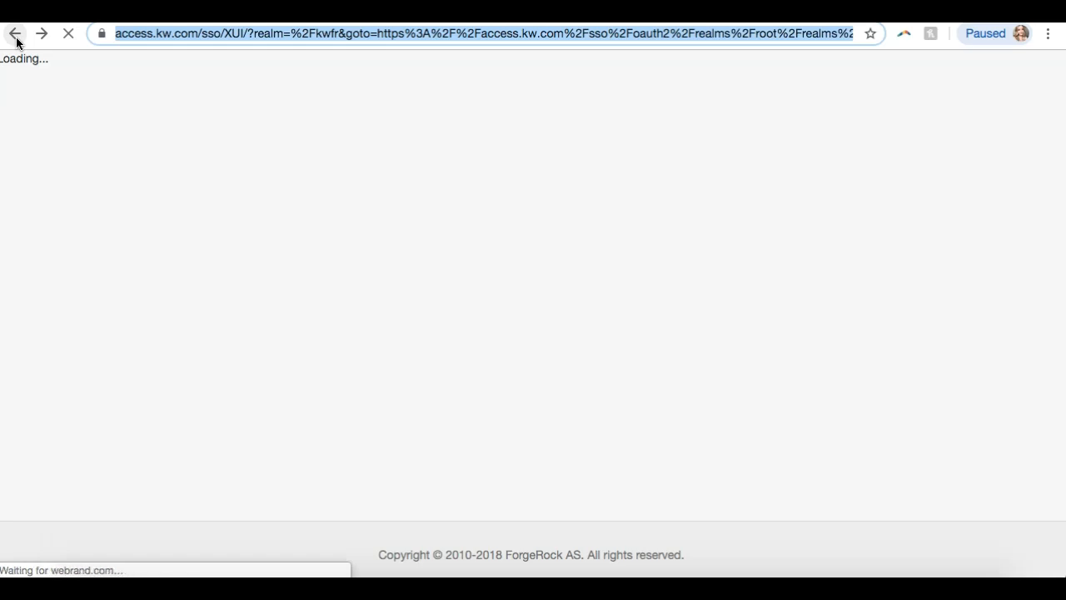
type("agent.kw.com")
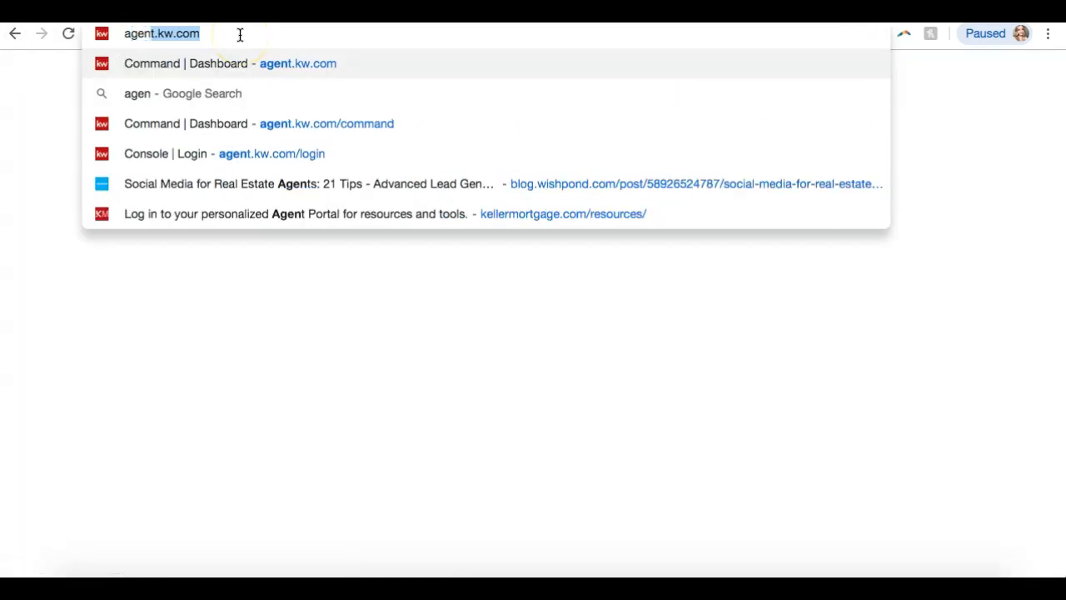
key("Return")
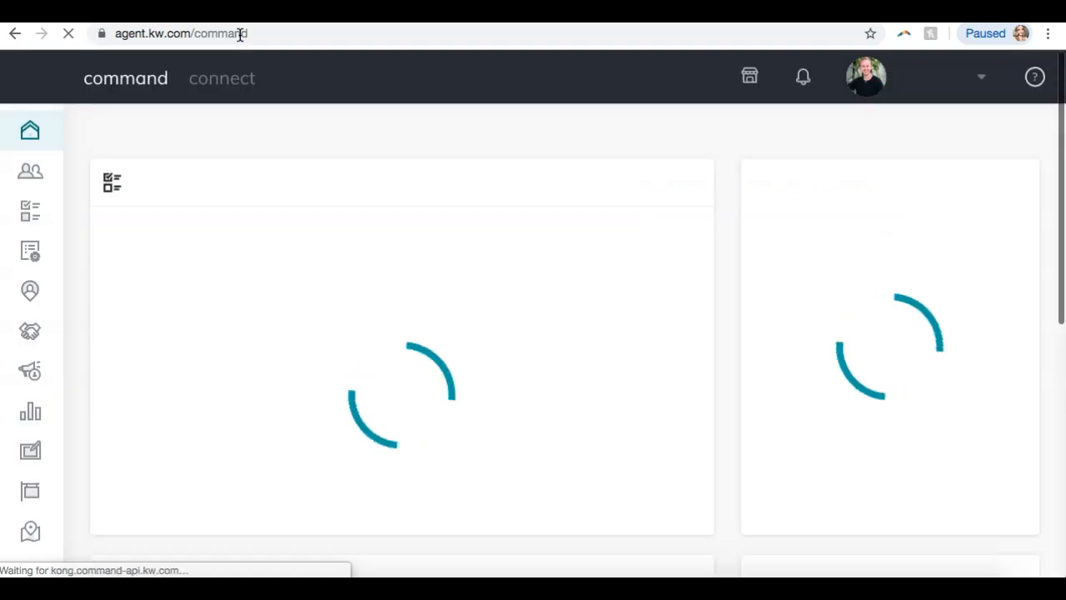
Open My Design Templates and bring up Create Content to start a new design.
left_click(29, 457)
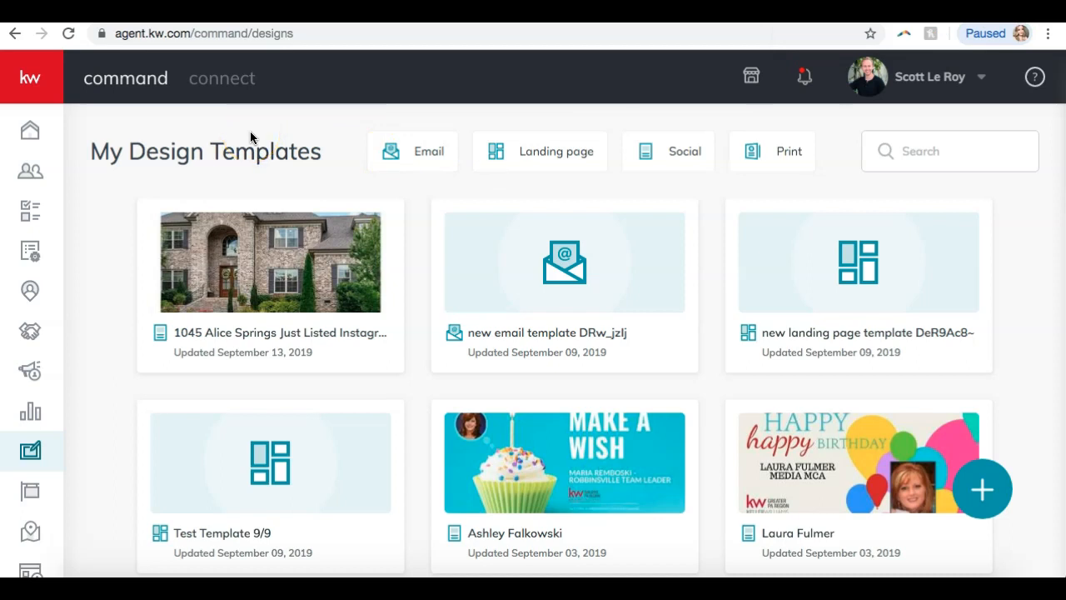
left_click(28, 455)
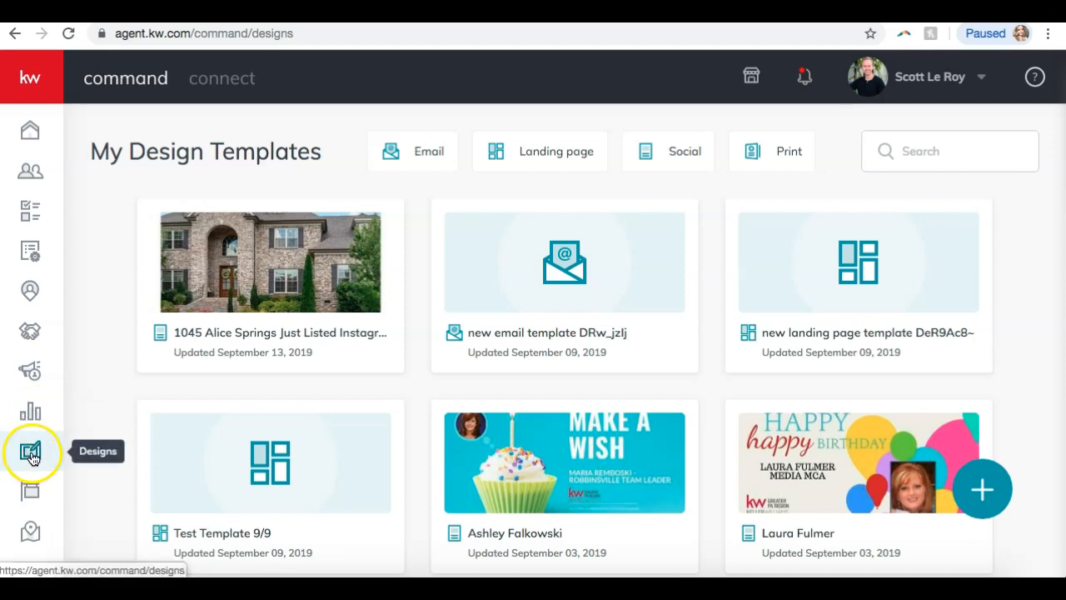
left_click(987, 499)
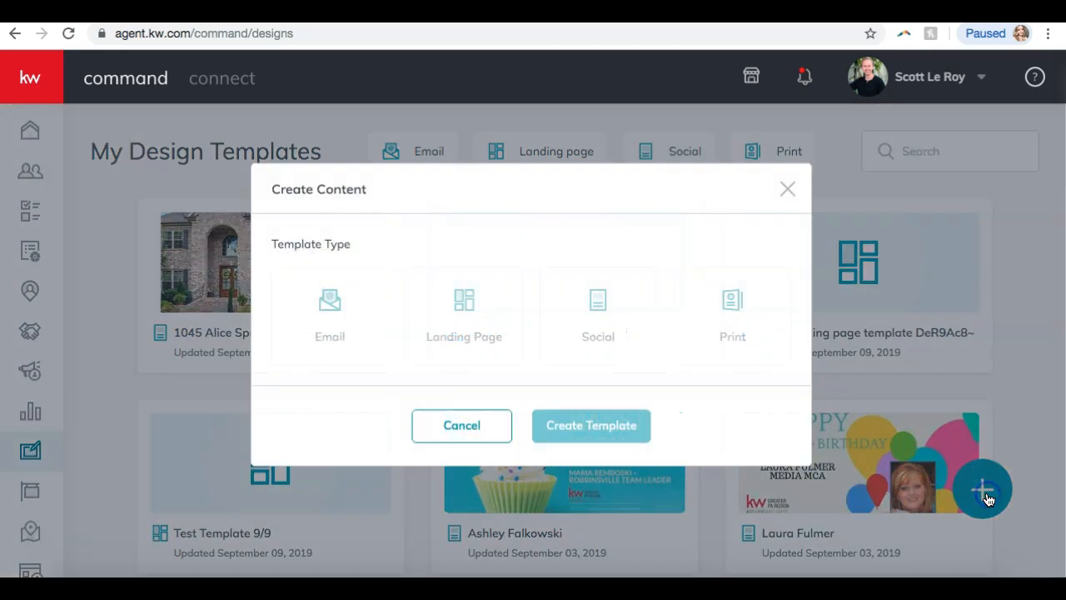
Create a Print template, then close the empty listing search to reach the Leadership flier chooser.
left_click(723, 306)
left_click(566, 435)
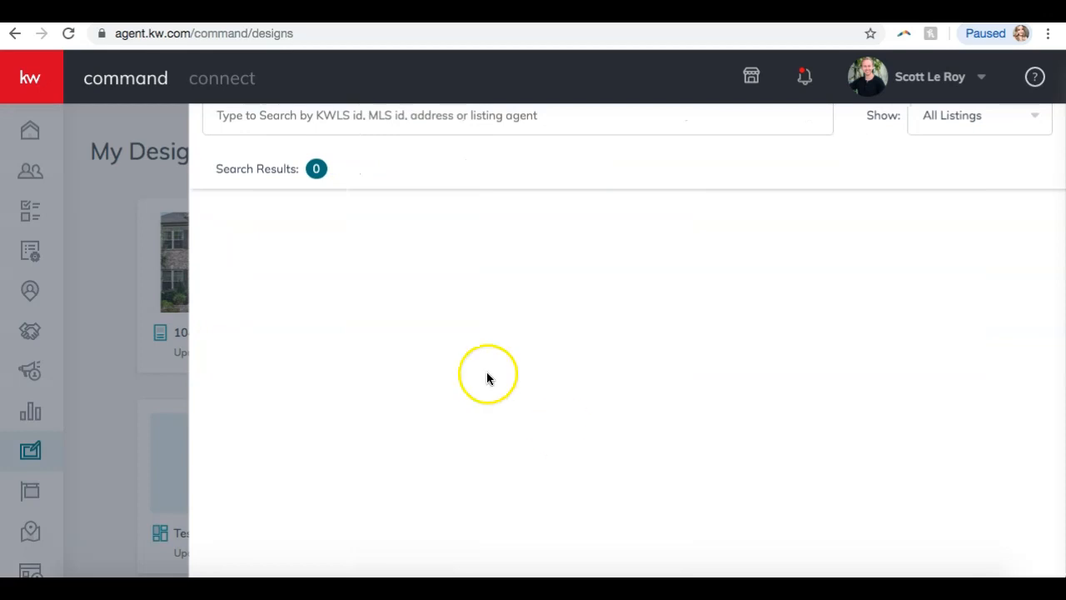
left_click(95, 241)
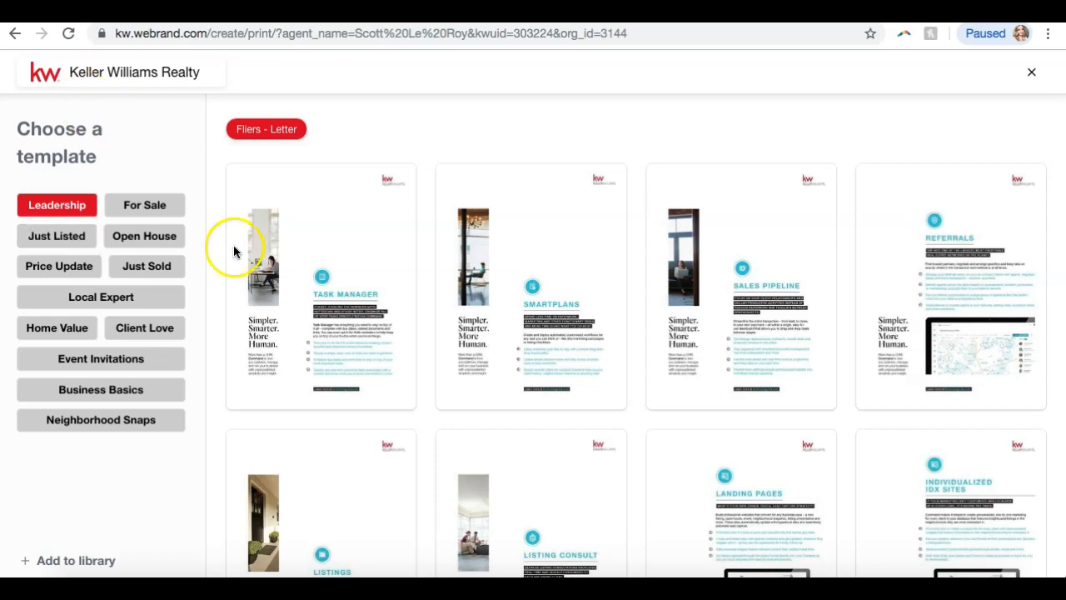
Browse the template categories to Just Listed and settle on the letter-size flier.
scroll(256, 290, "down", 8)
scroll(256, 284, "up", 8)
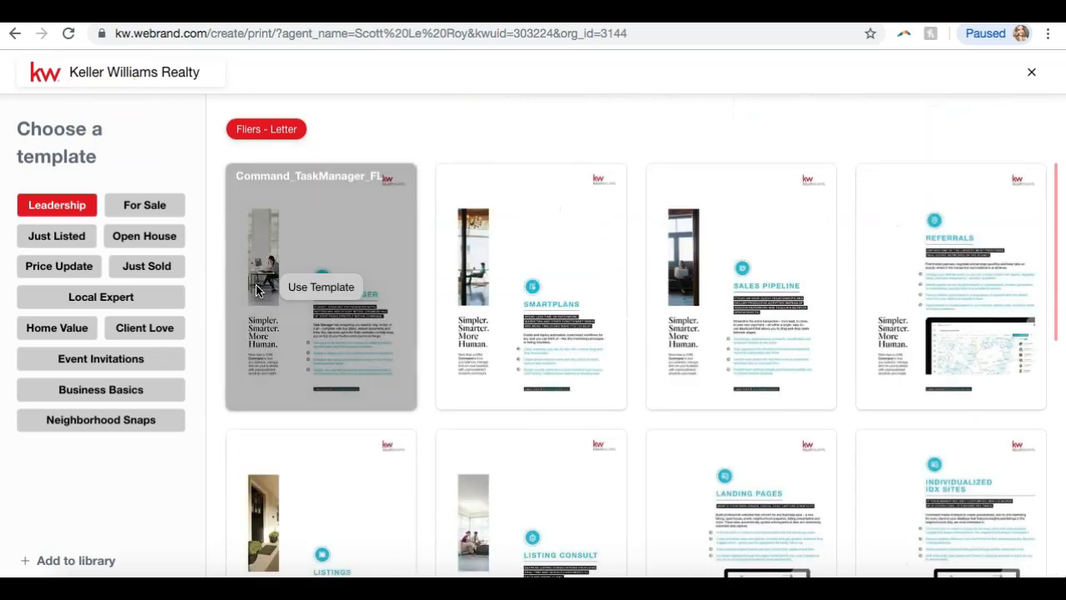
left_click(109, 357)
left_click(120, 288)
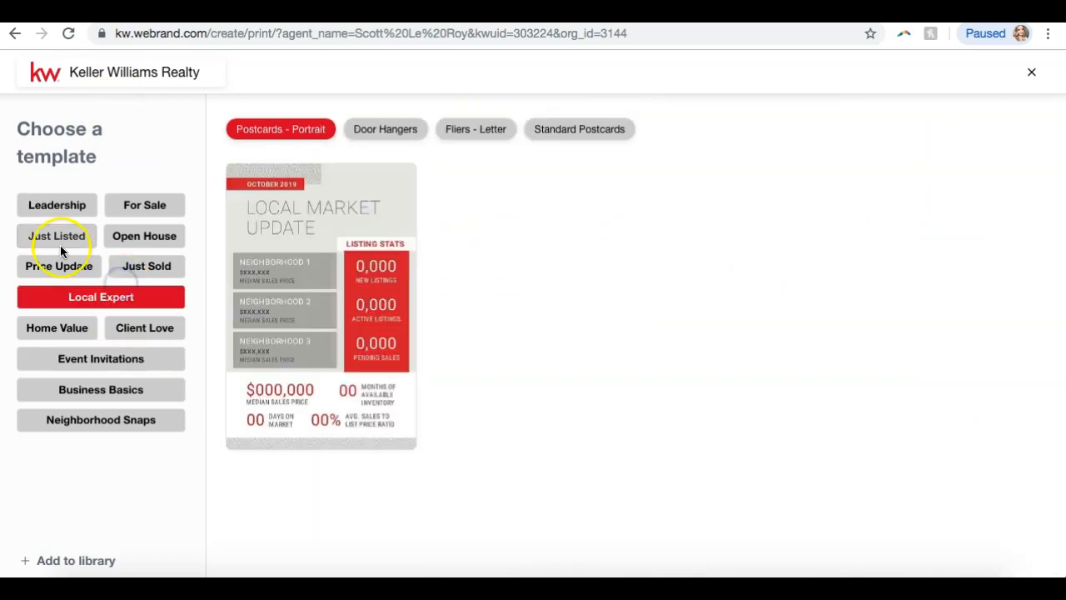
left_click(58, 240)
left_click(338, 126)
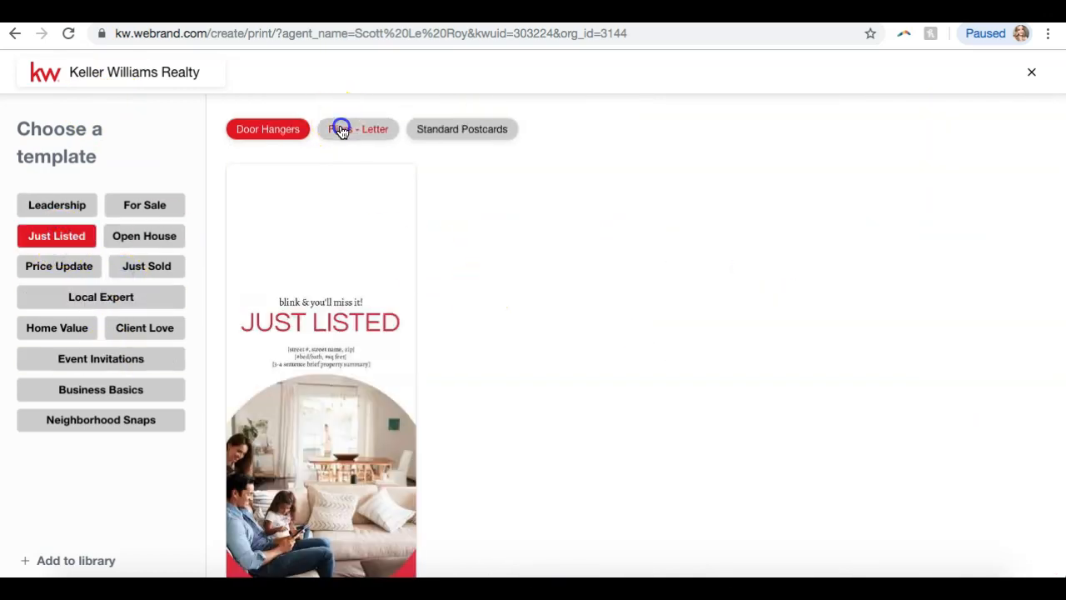
left_click(437, 136)
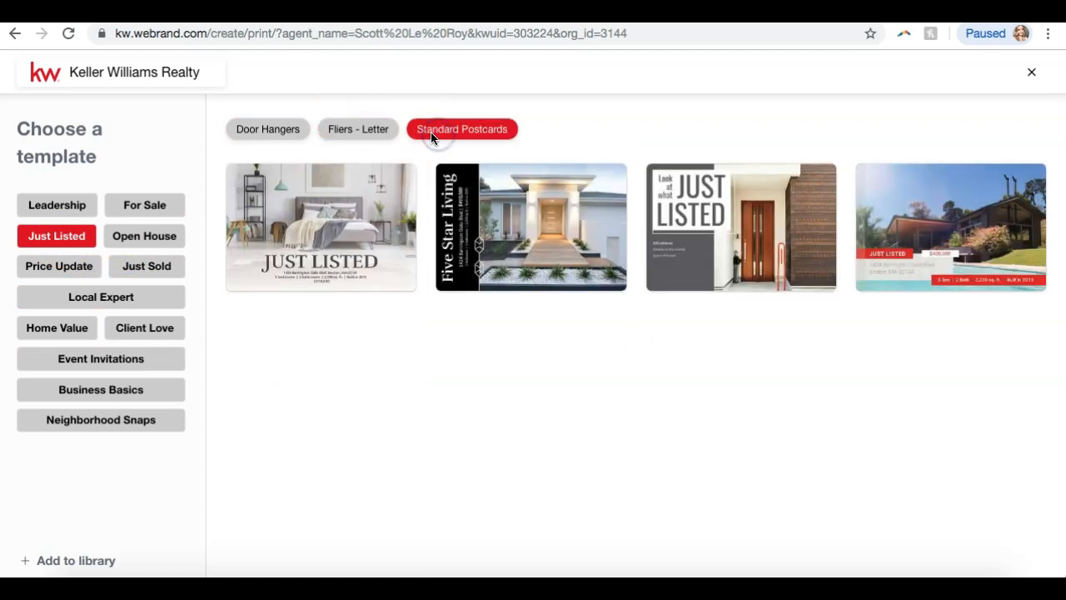
left_click(360, 132)
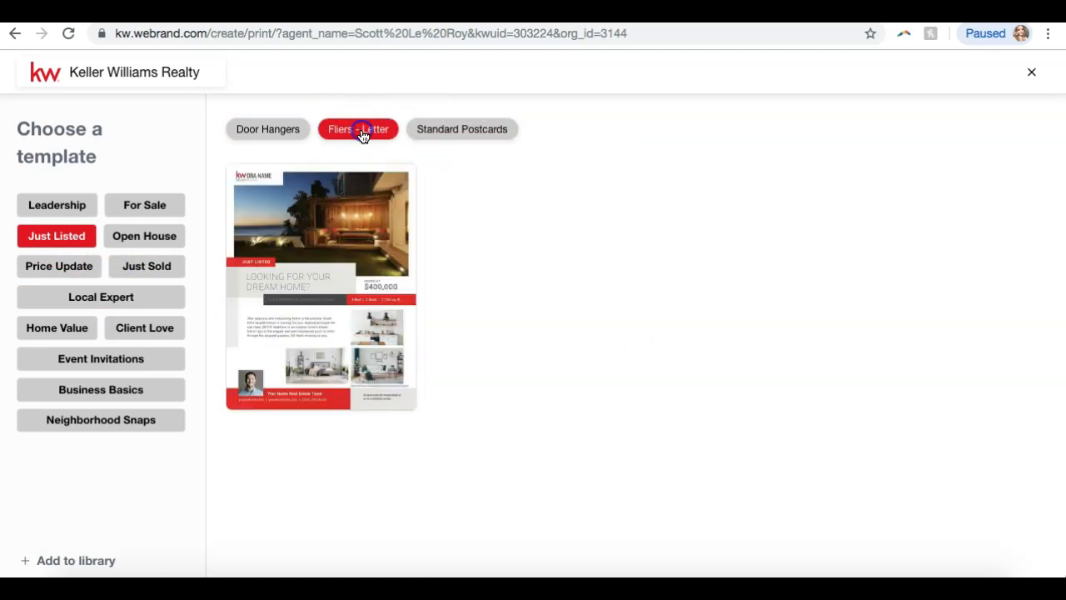
left_click(192, 34)
Go to agent.kw.com and scroll through the Command home dashboard.
type("agen")
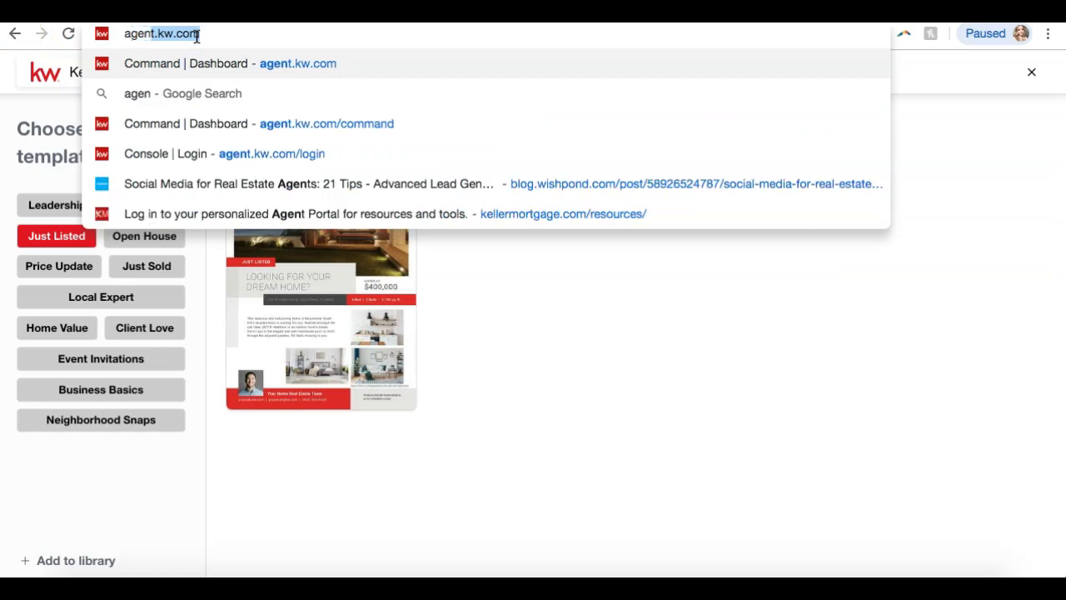
key("Return")
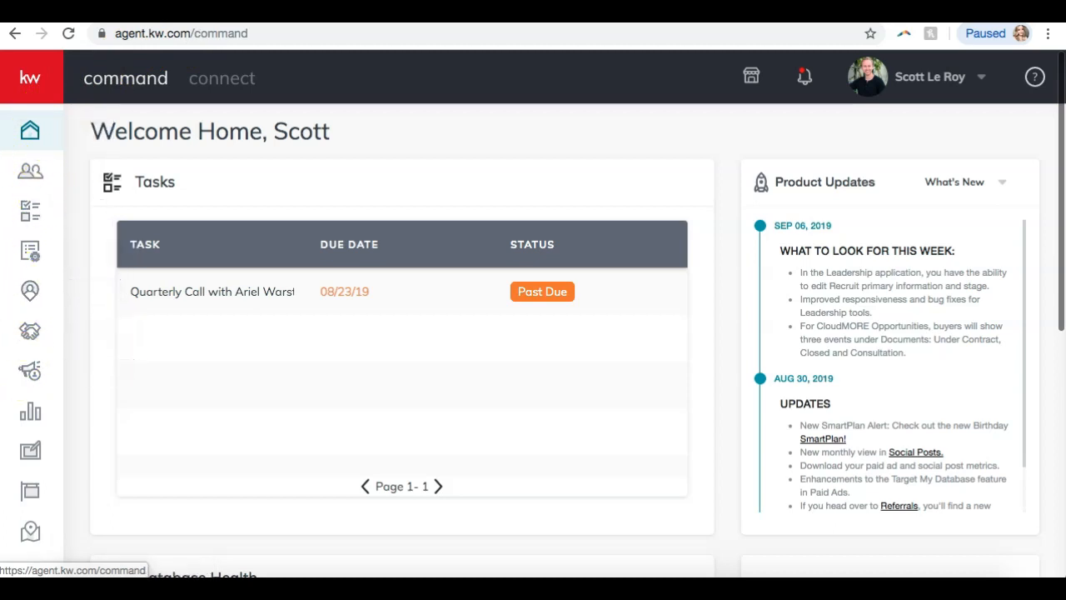
scroll(123, 339, "down", 3)
scroll(122, 338, "down", 3)
scroll(123, 338, "up", 6)
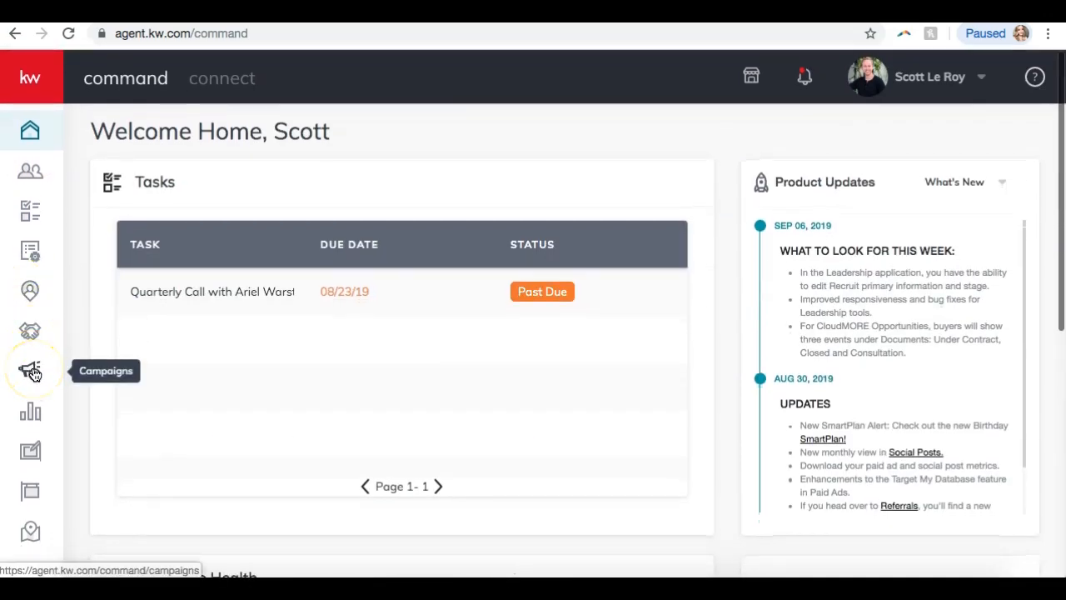
Open Paid Campaigns and review the four draft 10-day campaigns with $10 budgets and $0 spent.
left_click(31, 373)
left_click(30, 372)
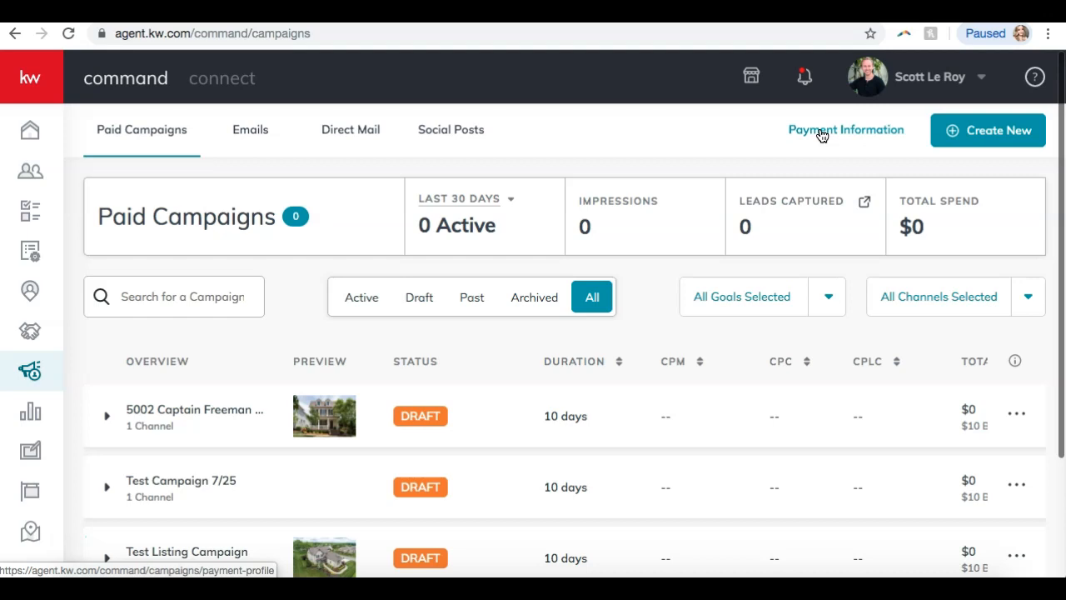
scroll(744, 295, "down", 3)
scroll(746, 294, "up", 3)
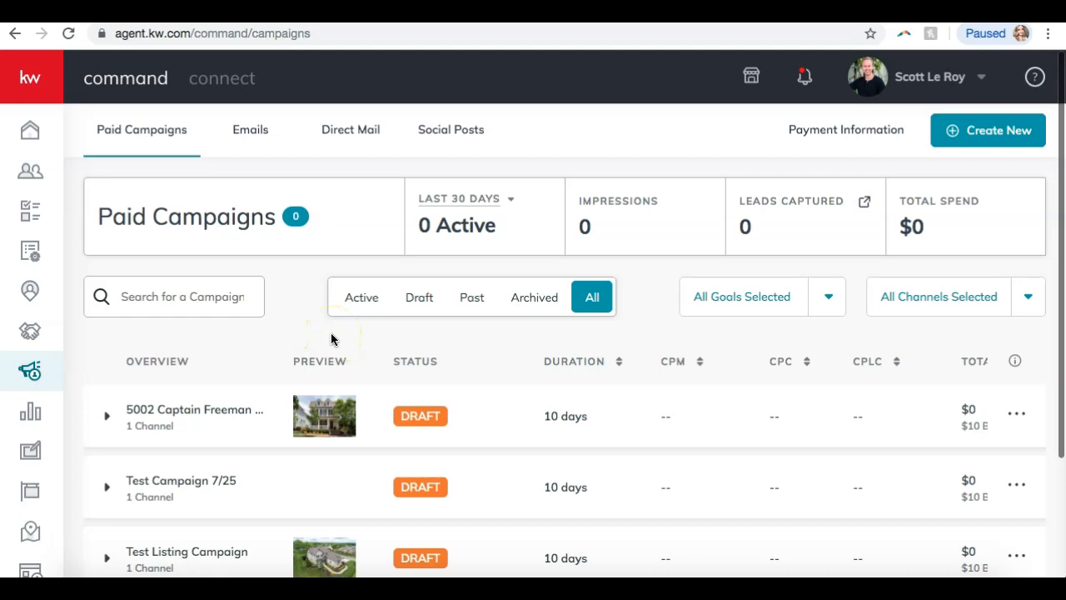
scroll(331, 336, "down", 3)
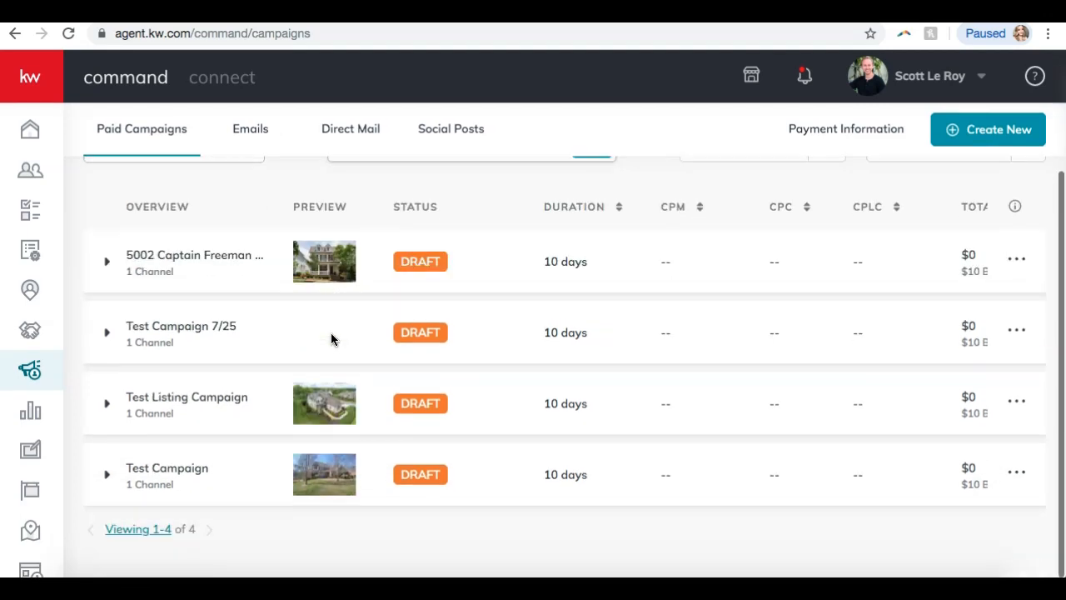
scroll(330, 337, "up", 2)
scroll(331, 342, "down", 2)
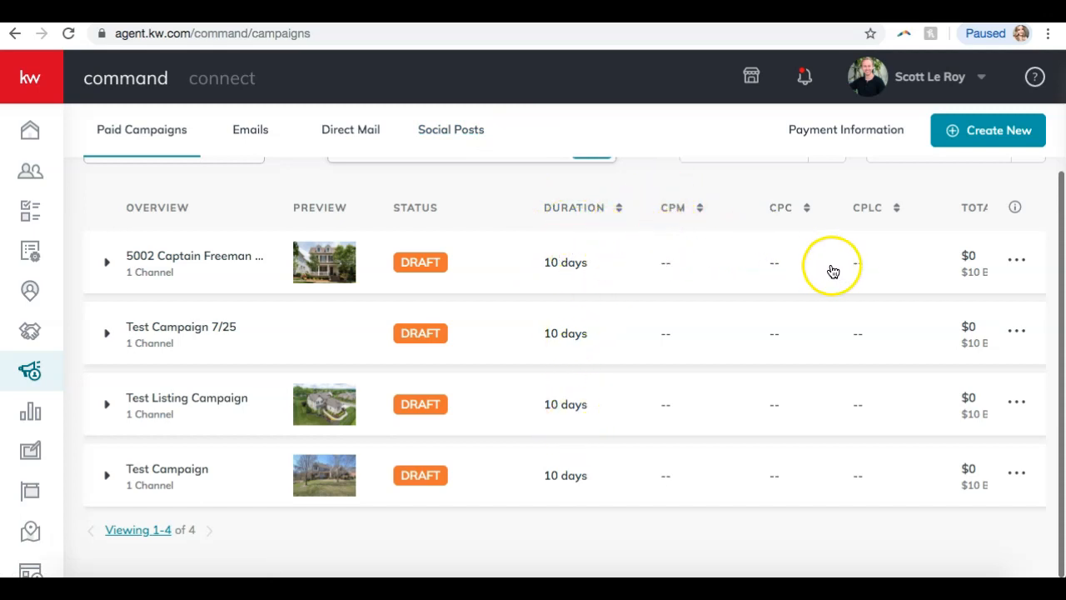
scroll(833, 269, "right", 3)
scroll(835, 274, "right", 3)
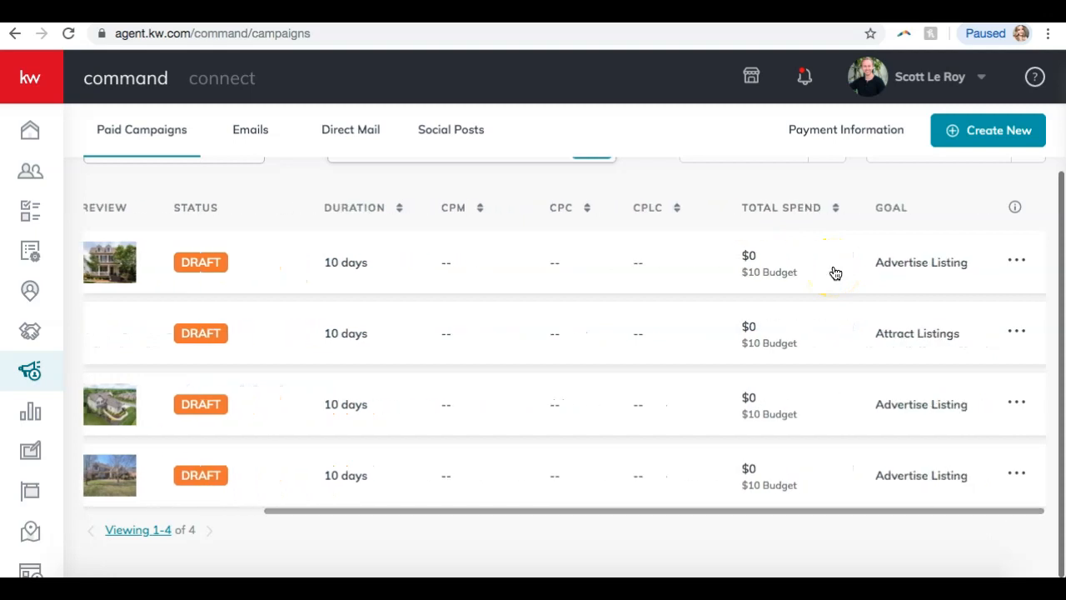
scroll(836, 273, "up", 2)
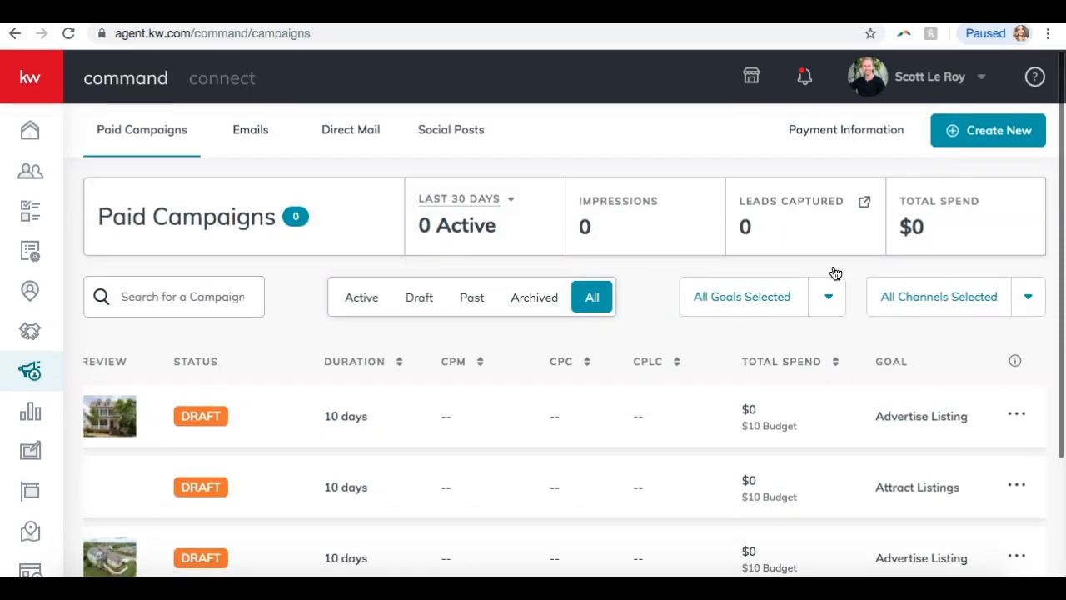
left_click(360, 297)
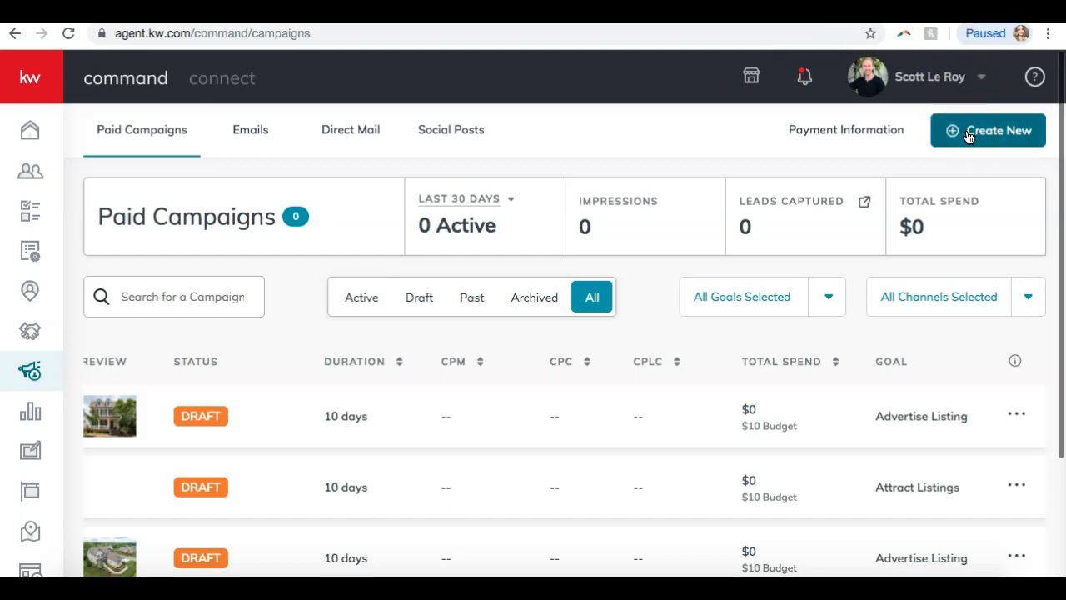
left_click(969, 138)
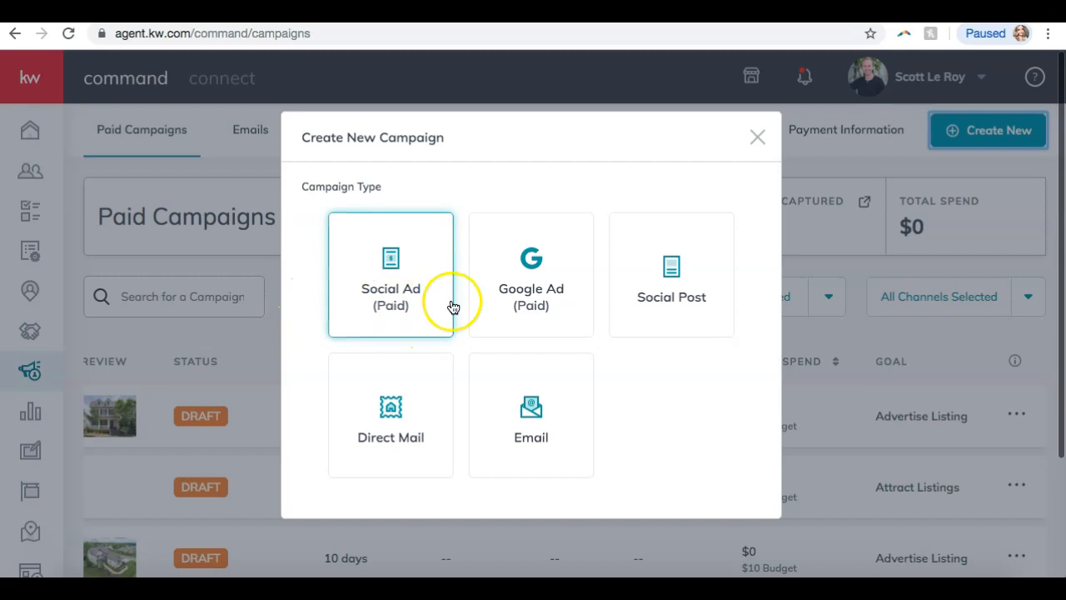
left_click(367, 267)
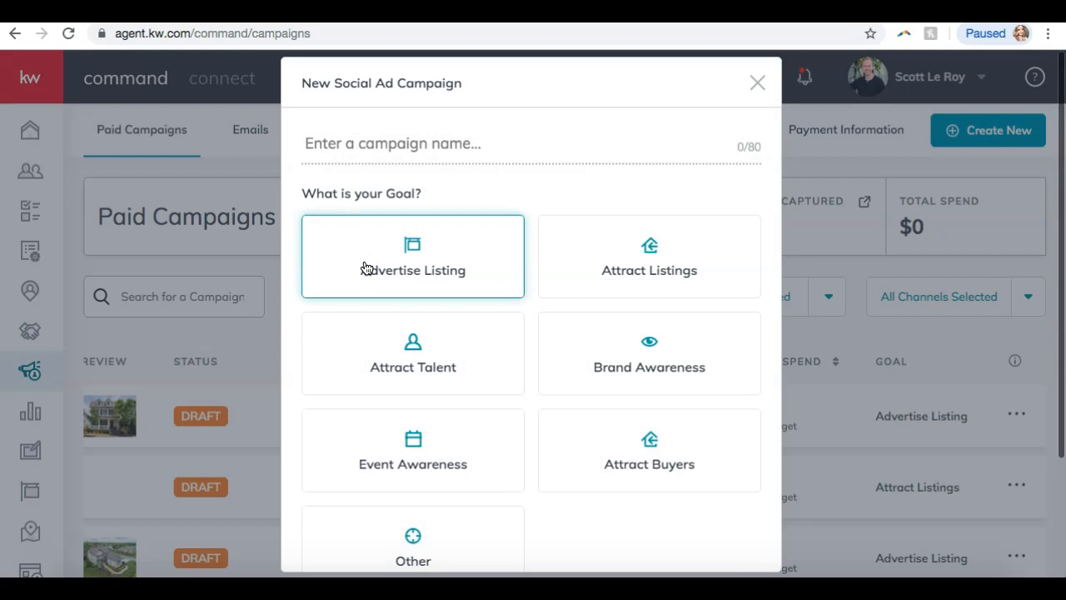
left_click(350, 142)
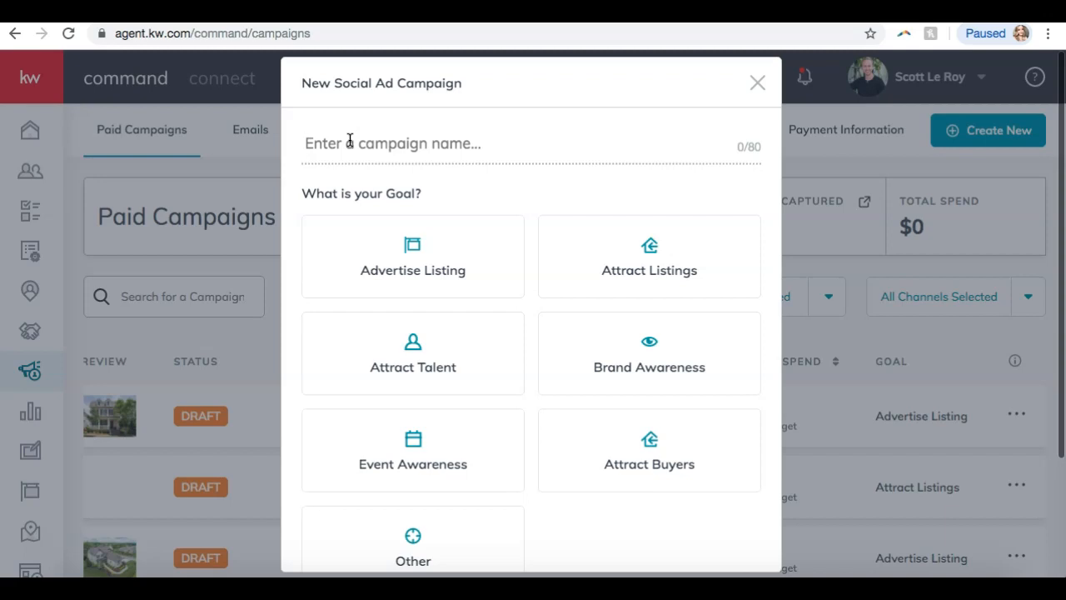
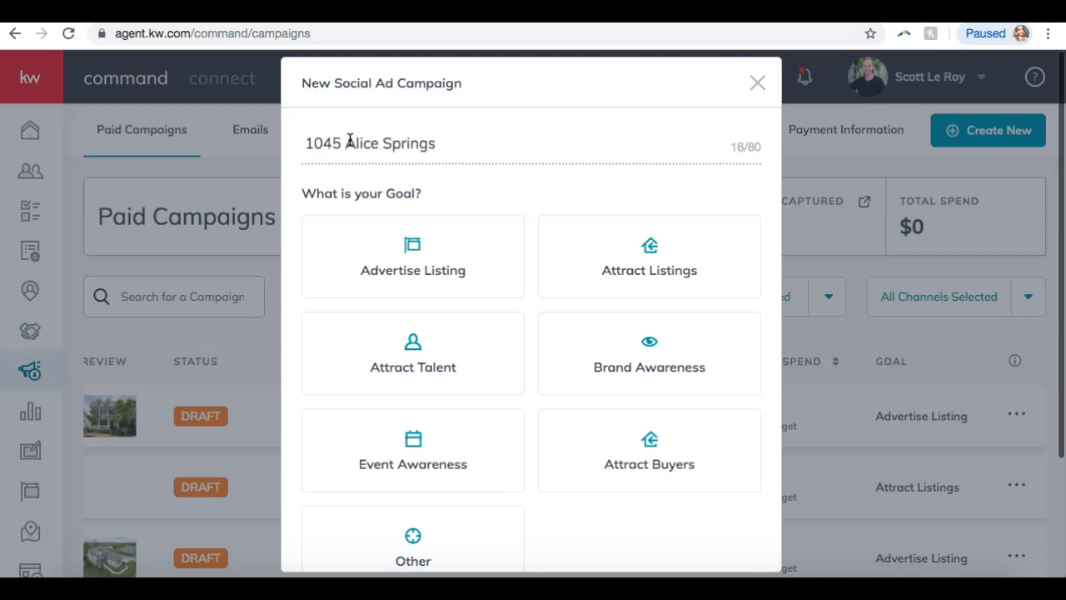
Set the campaign goal to Advertise Listing and run it on Facebook.
left_click(385, 268)
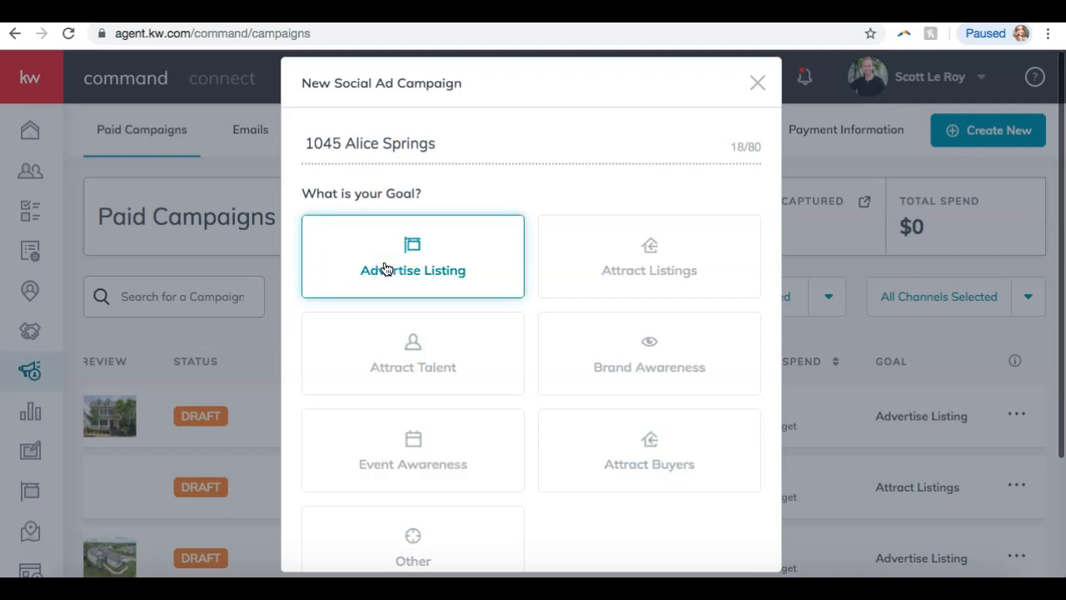
scroll(384, 269, "down", 2)
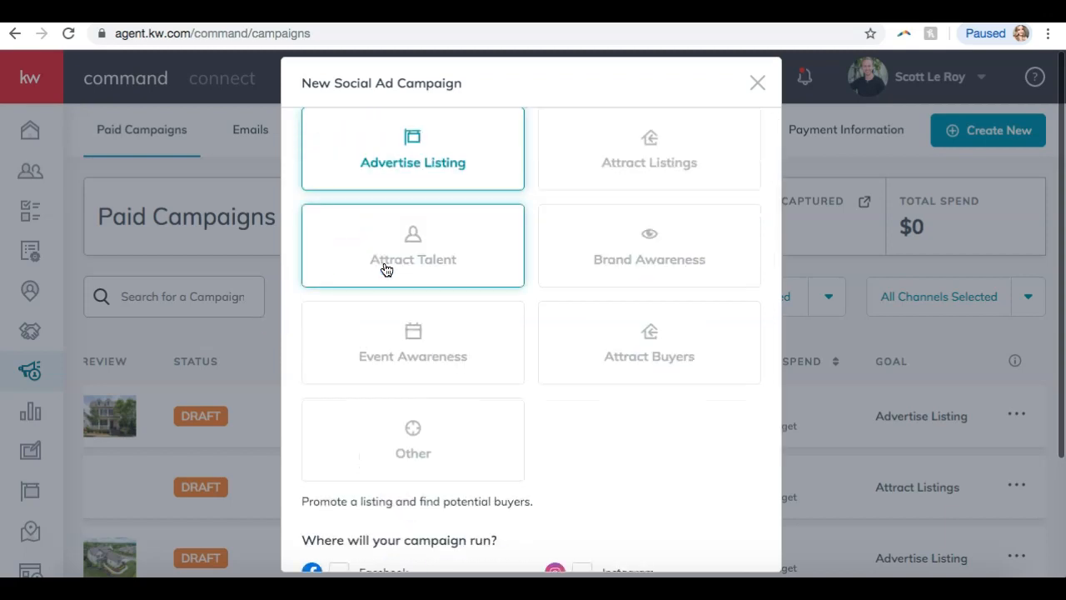
scroll(392, 292, "down", 2)
left_click(397, 319)
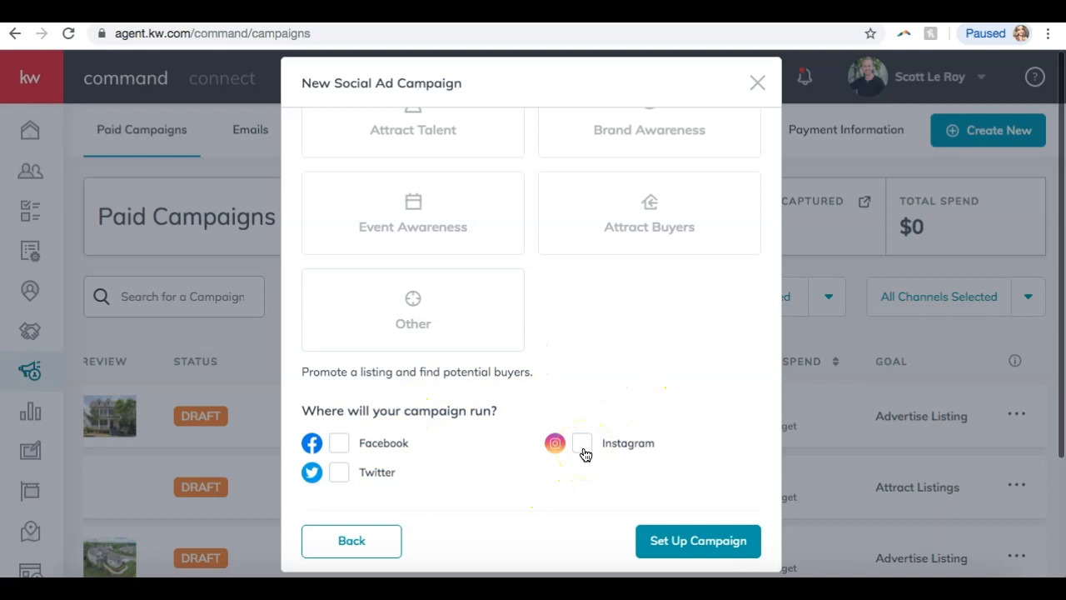
left_click(340, 446)
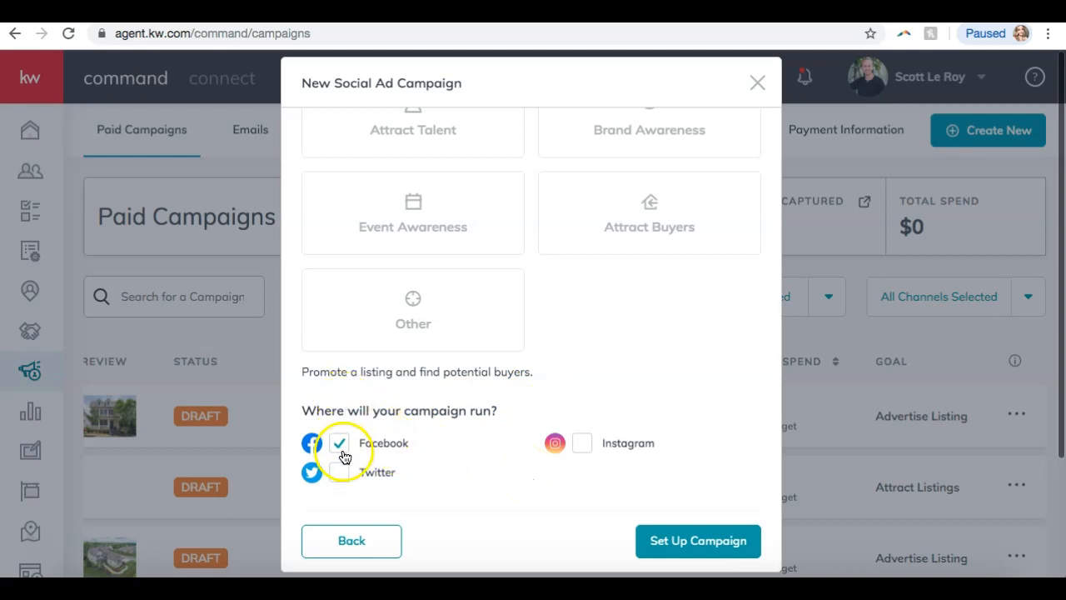
Create the campaign and close the empty property address search.
left_click(671, 543)
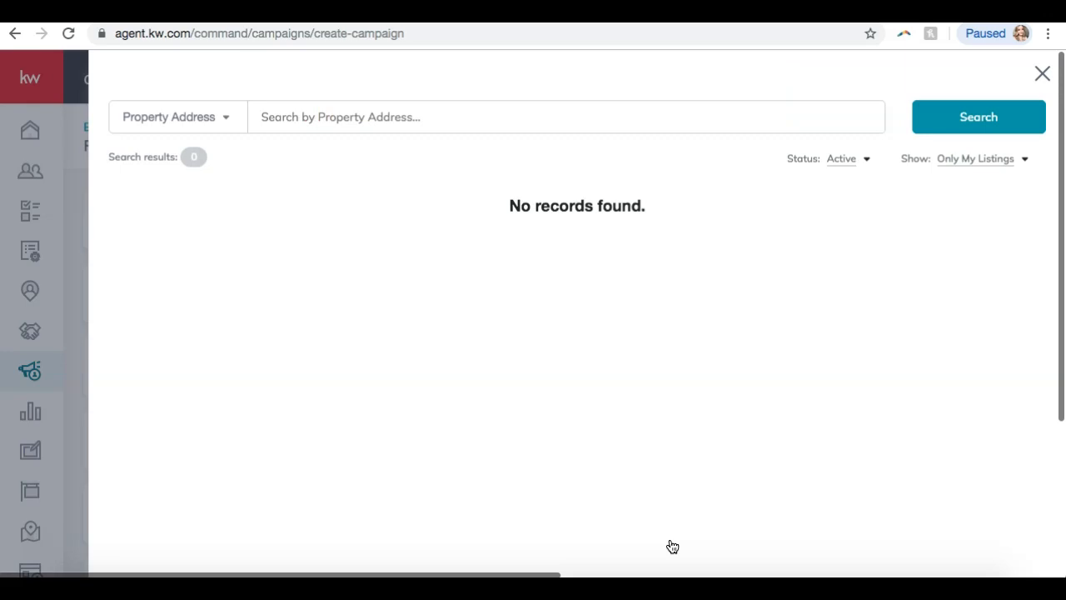
left_click(1043, 75)
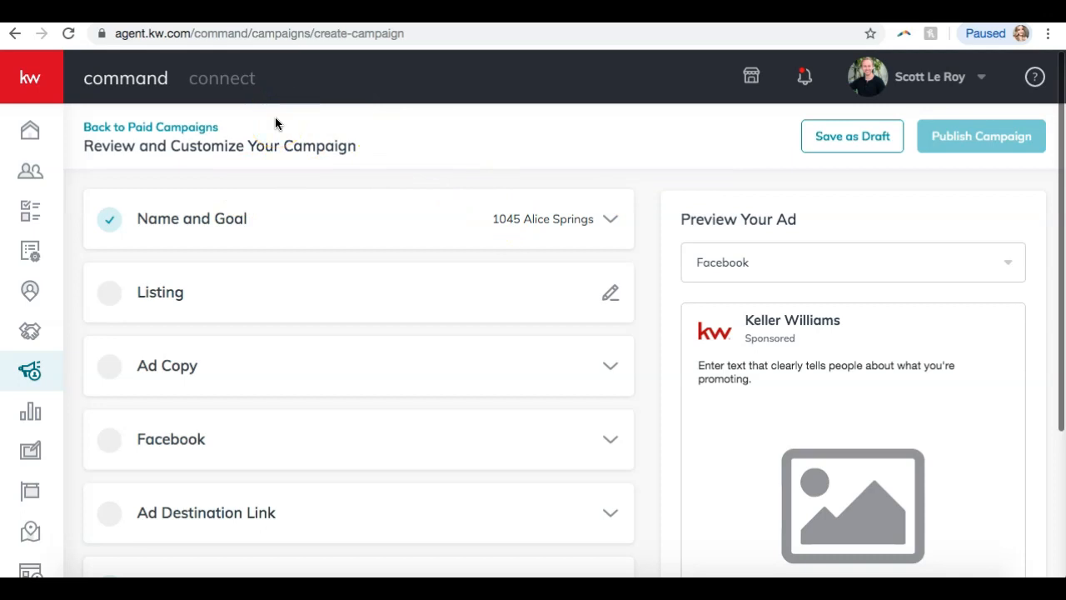
scroll(193, 217, "down", 3)
scroll(195, 217, "up", 5)
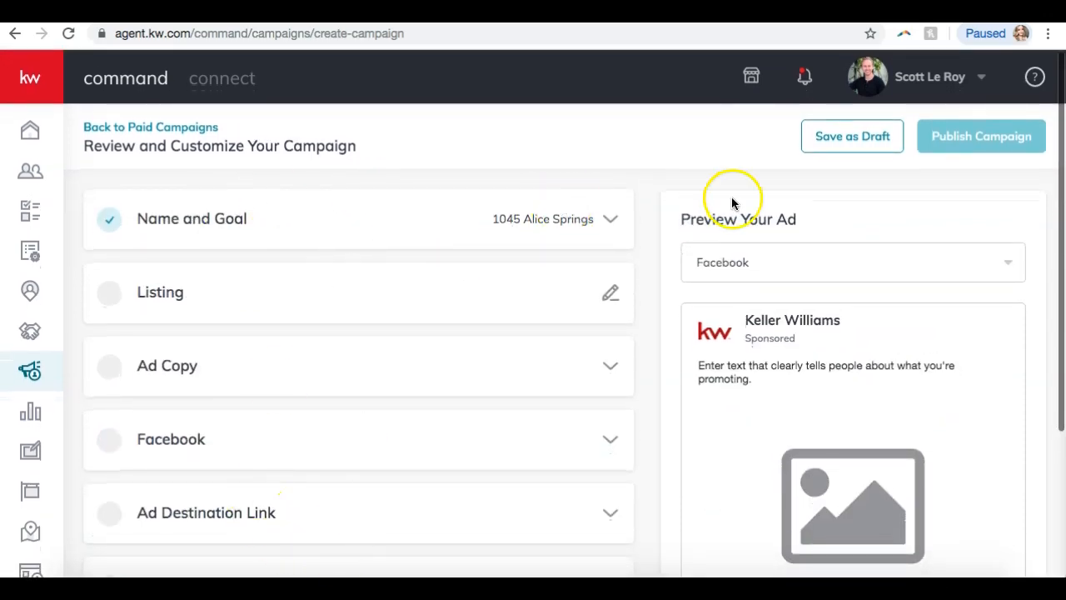
scroll(730, 202, "down", 5)
scroll(729, 201, "up", 5)
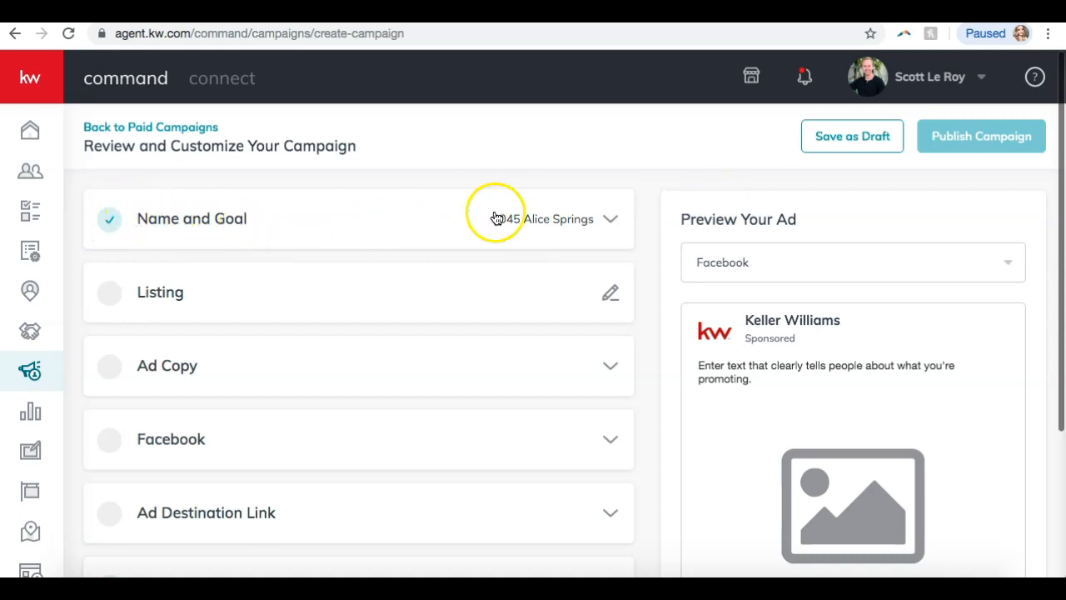
Save the Name and Goal section, then open and close the listing property search.
left_click(543, 219)
scroll(548, 224, "down", 2)
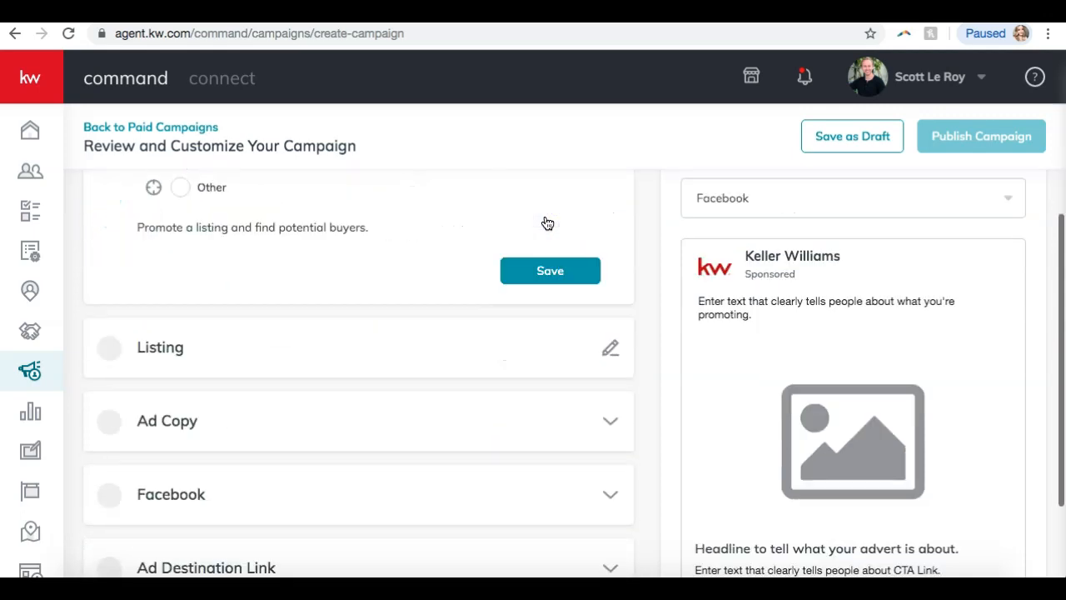
scroll(548, 224, "up", 3)
left_click(561, 553)
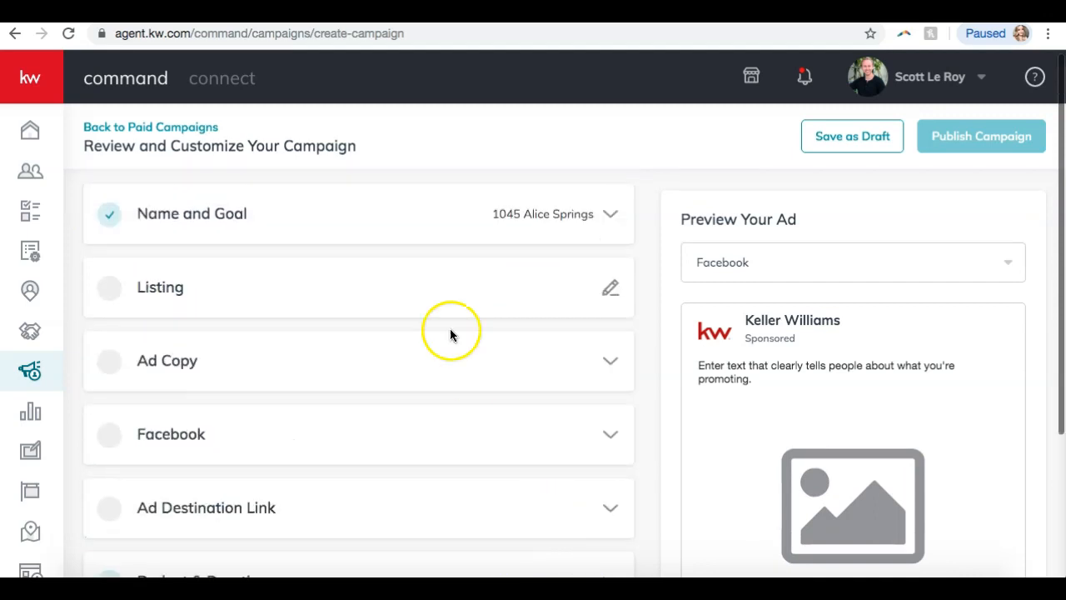
left_click(611, 293)
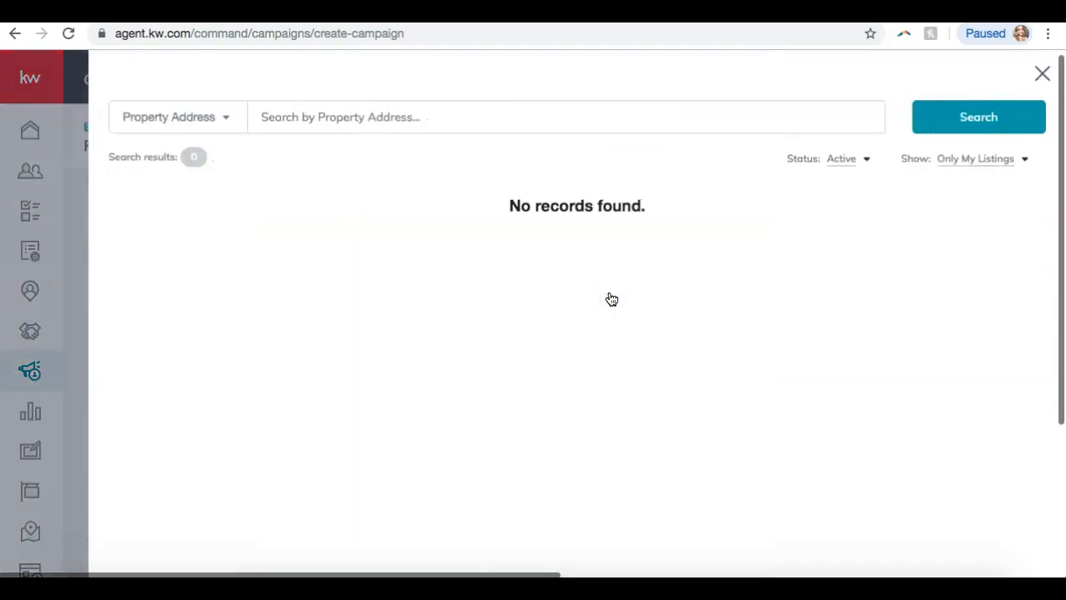
left_click(1041, 75)
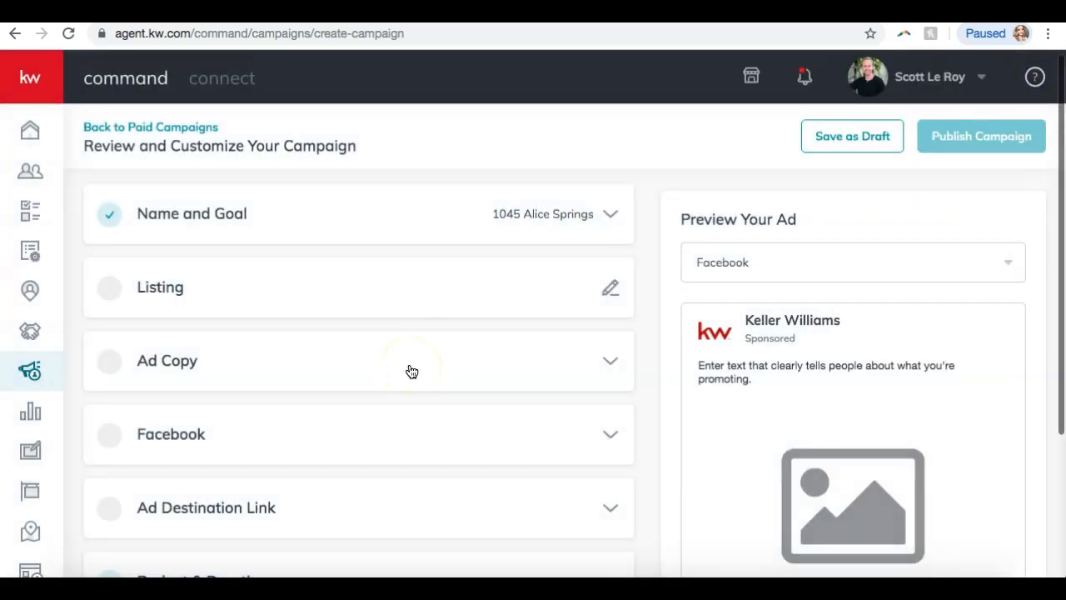
scroll(411, 371, "down", 2)
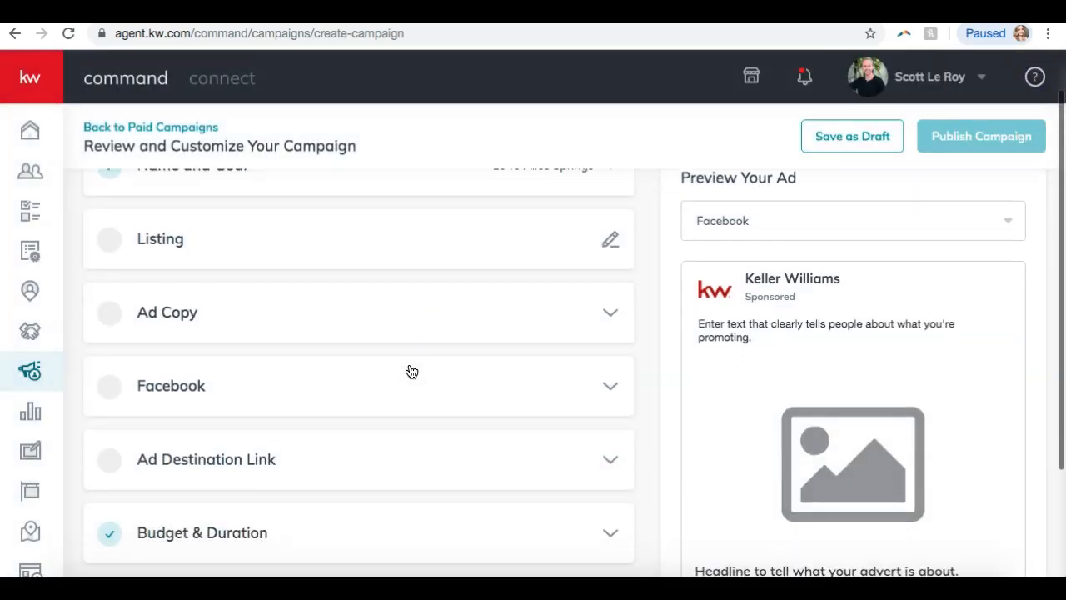
Expand the Ad Copy section and enter a draft headline.
left_click(585, 277)
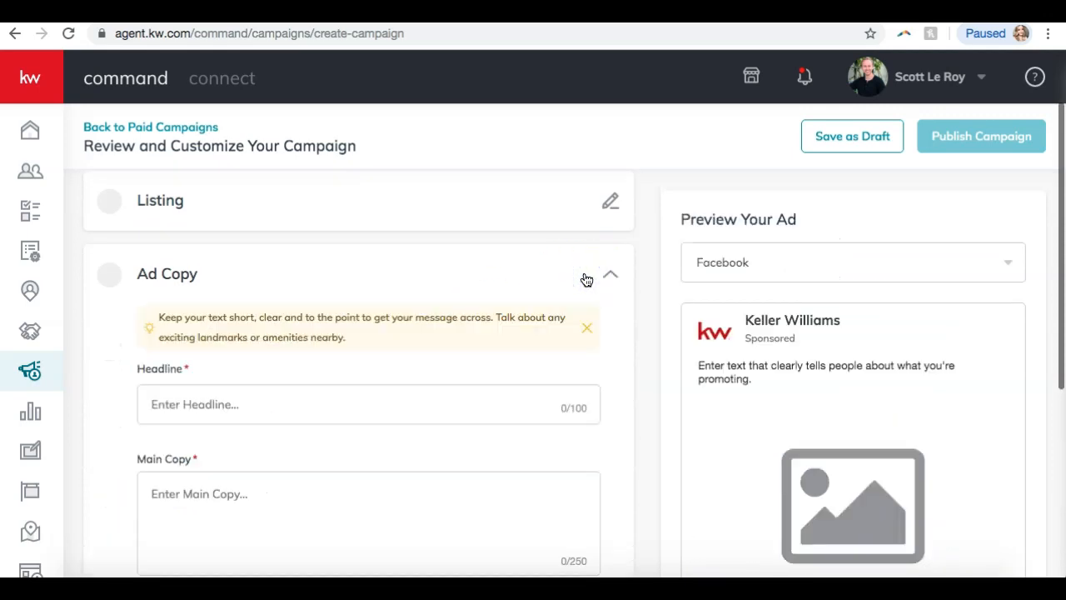
scroll(587, 280, "down", 3)
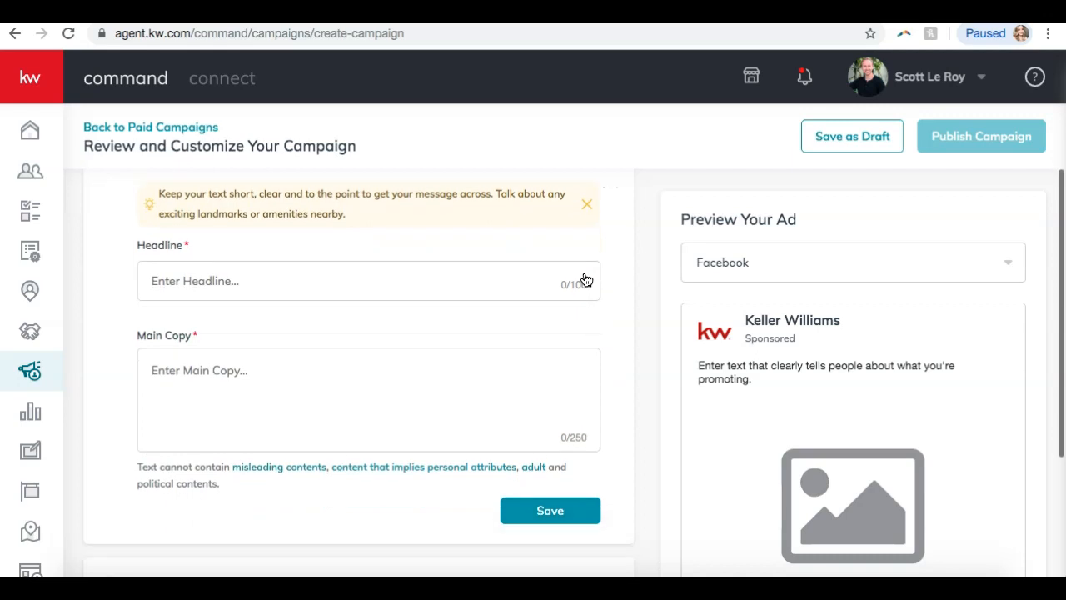
left_click(374, 284)
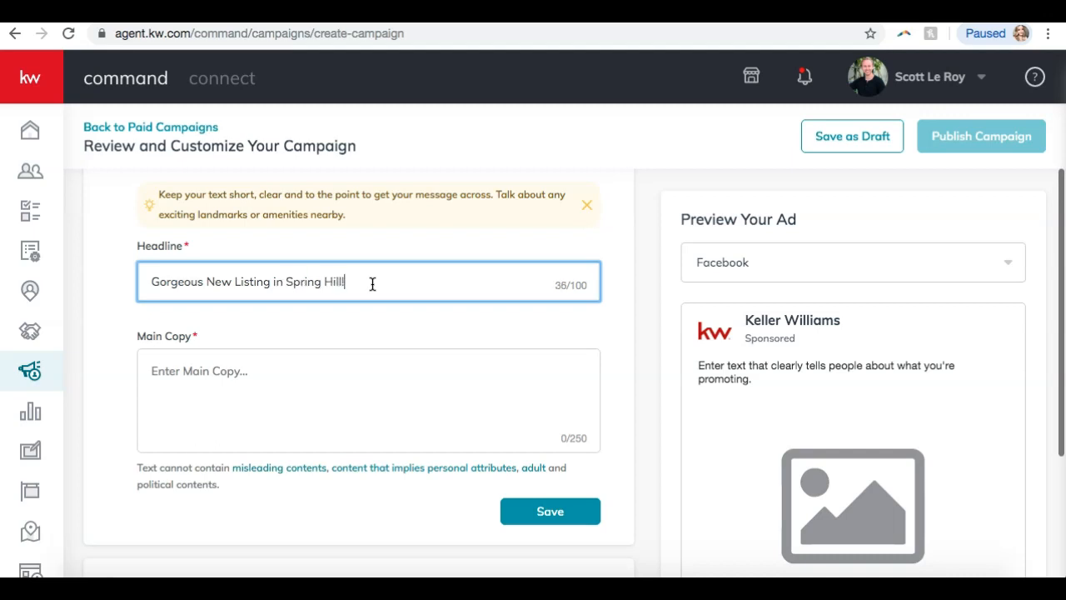
left_click(642, 325)
scroll(624, 336, "down", 3)
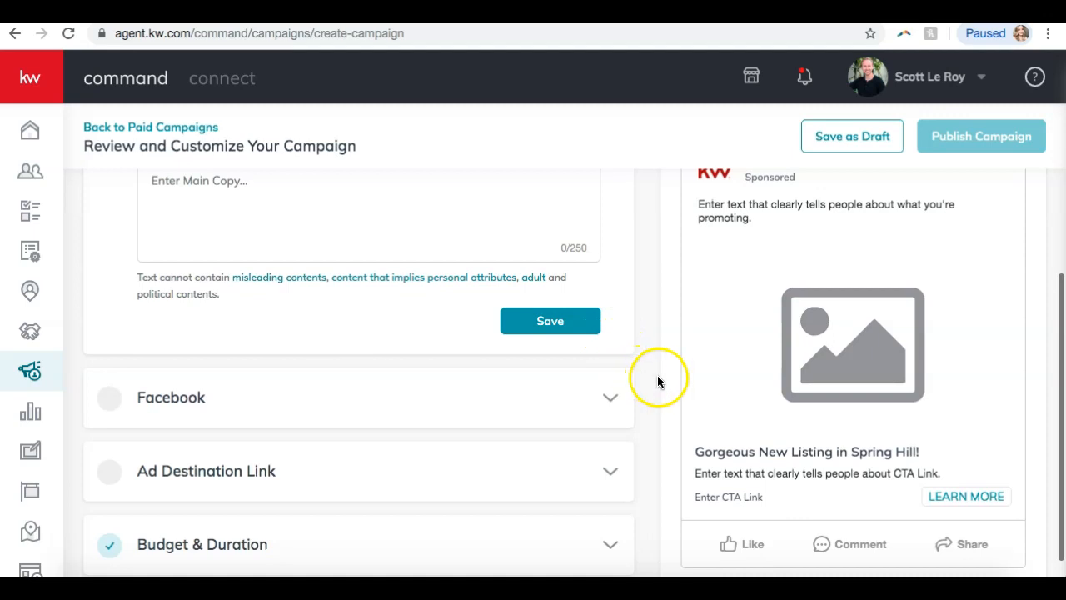
scroll(660, 377, "up", 3)
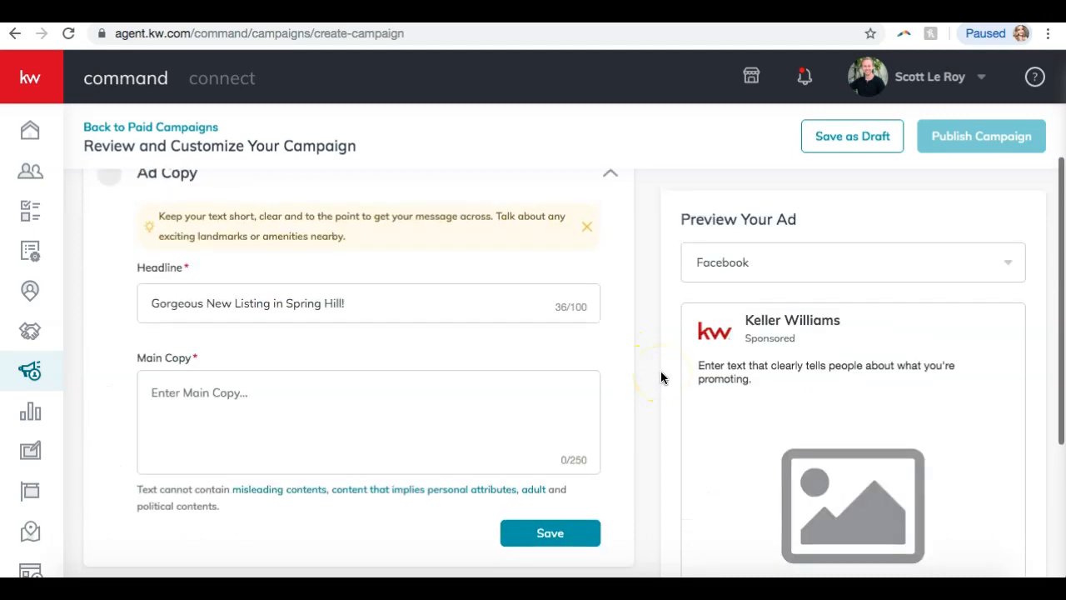
scroll(506, 338, "down", 3)
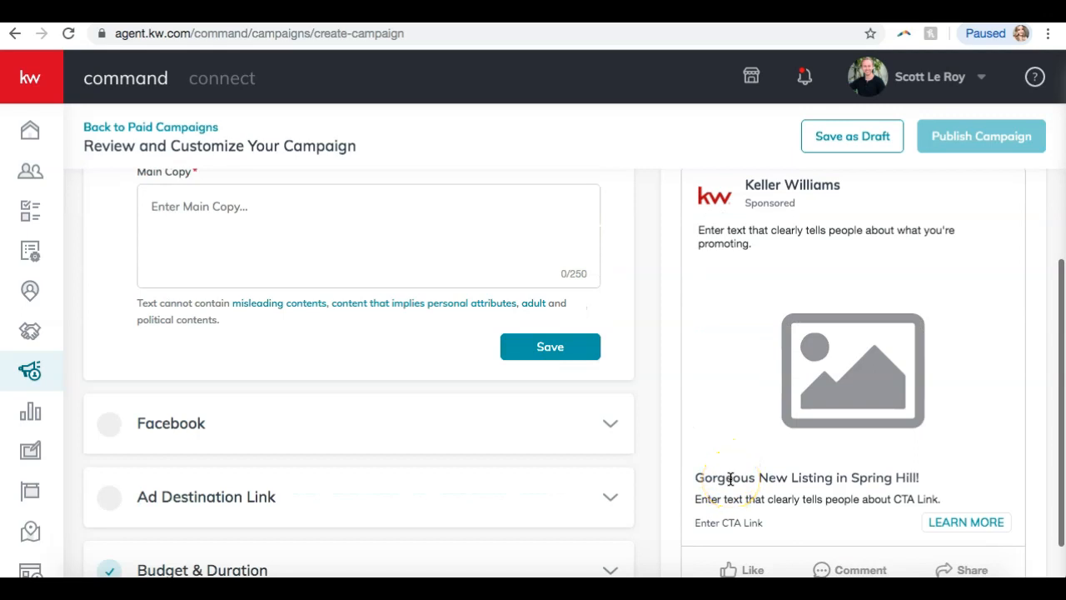
scroll(730, 479, "up", 2)
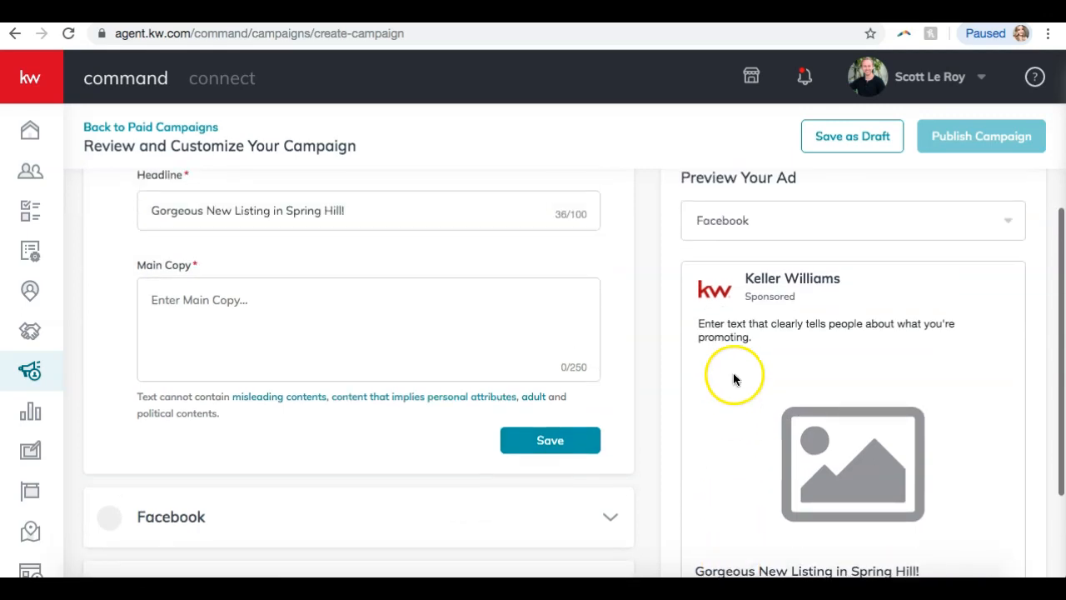
Move the headline text out of Headline into the Main Copy box.
left_click_drag(364, 210, 78, 209)
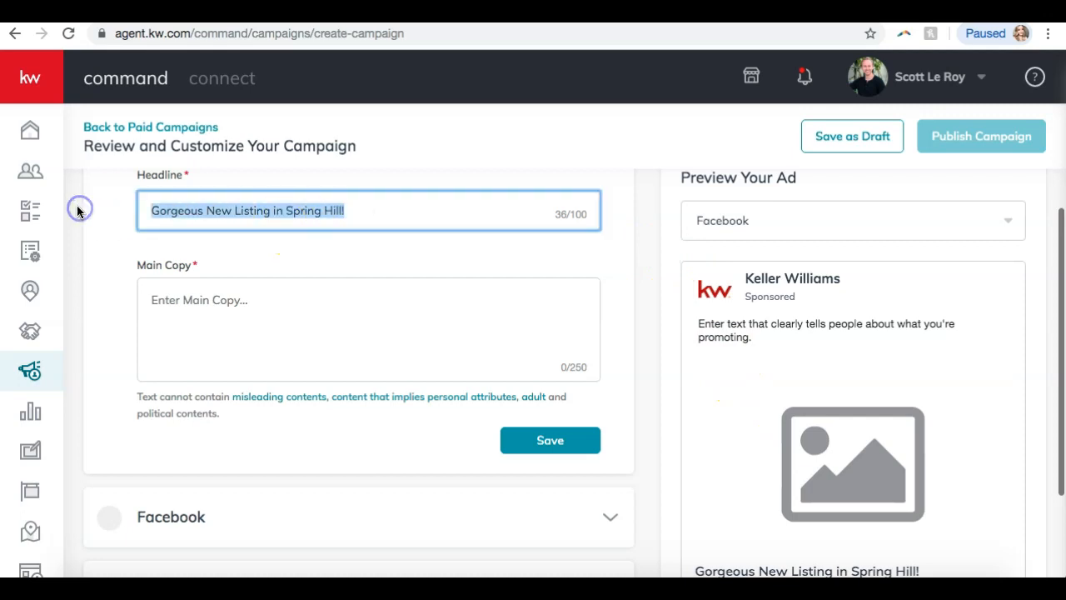
key("ctrl+x")
left_click(238, 309)
key("ctrl+v")
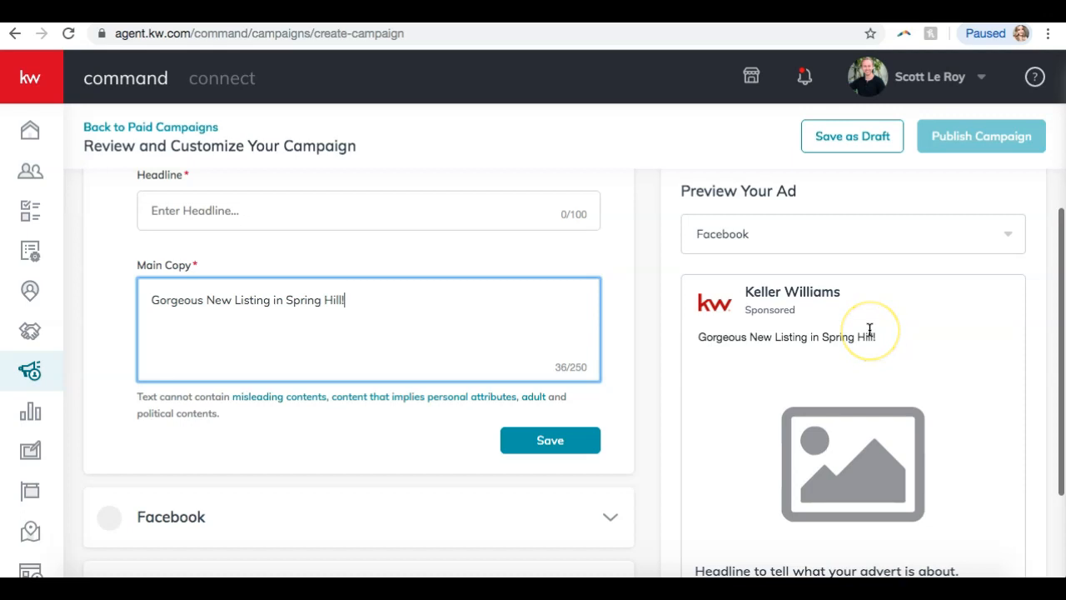
scroll(869, 330, "down", 1)
scroll(869, 330, "up", 1)
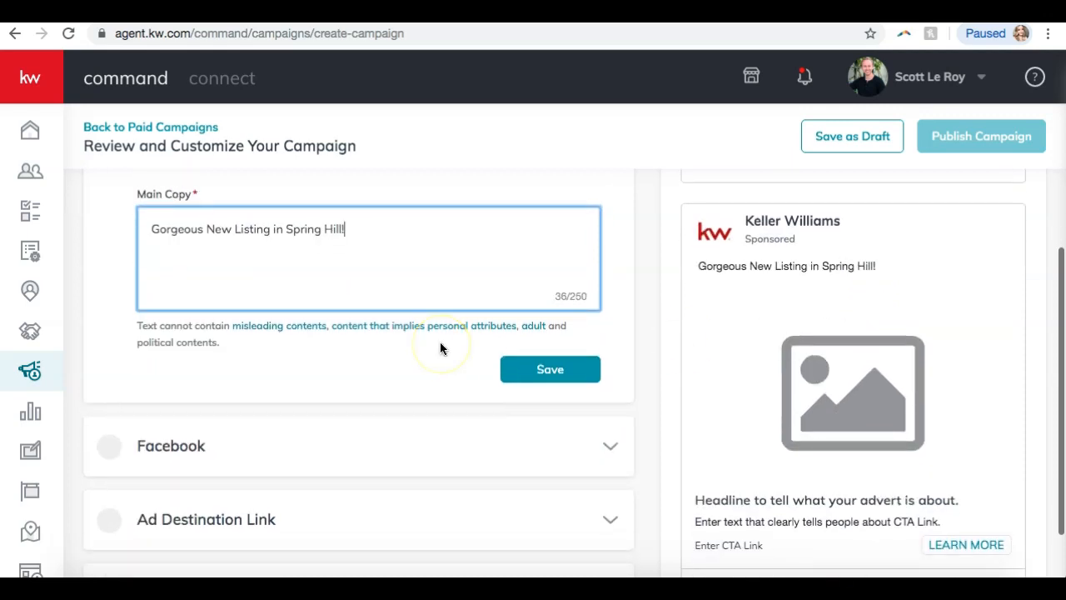
scroll(440, 343, "up", 3)
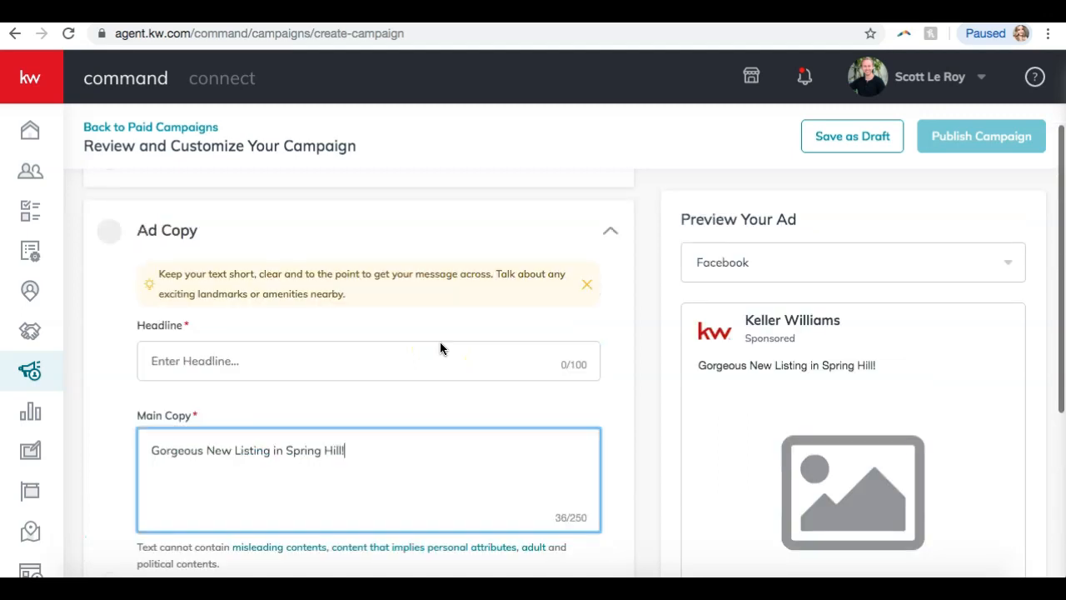
scroll(440, 348, "down", 4)
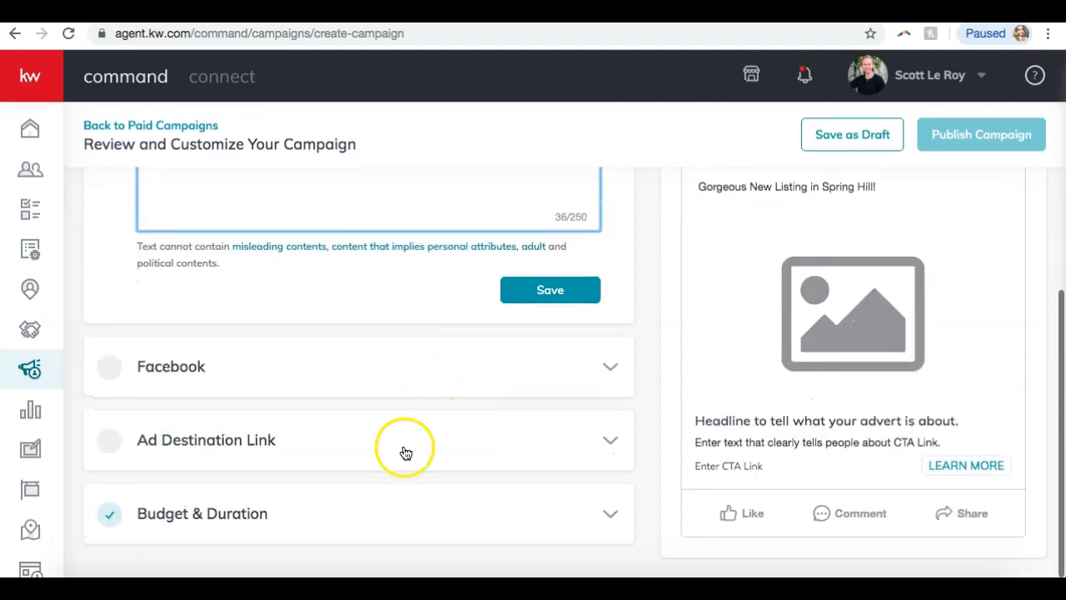
Expand the Facebook ad settings, then reopen the Ad Copy section.
left_click(347, 373)
scroll(349, 383, "down", 5)
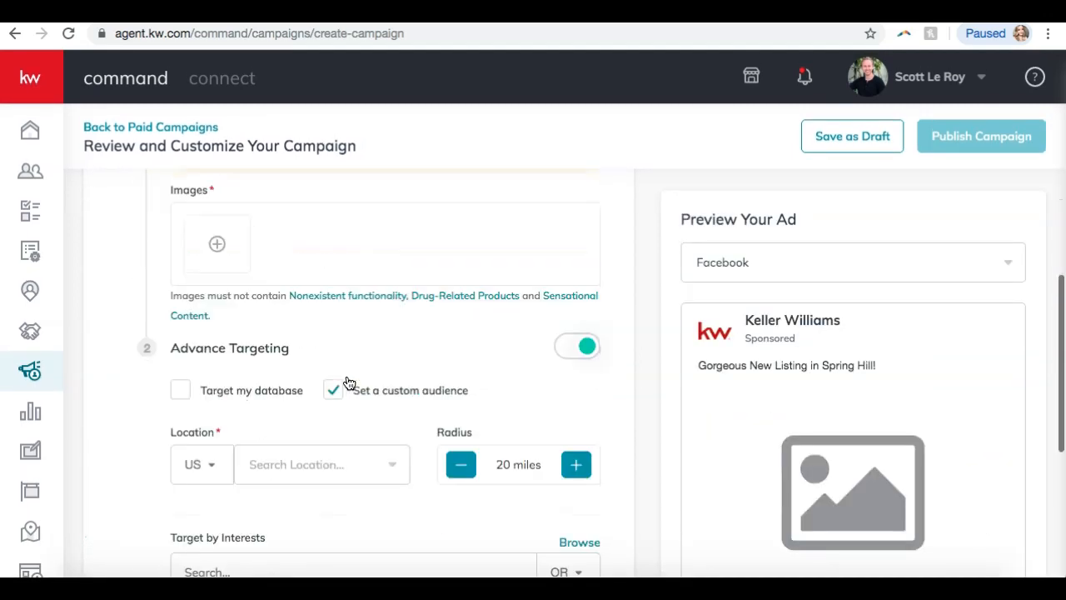
scroll(349, 382, "up", 5)
scroll(349, 382, "up", 5)
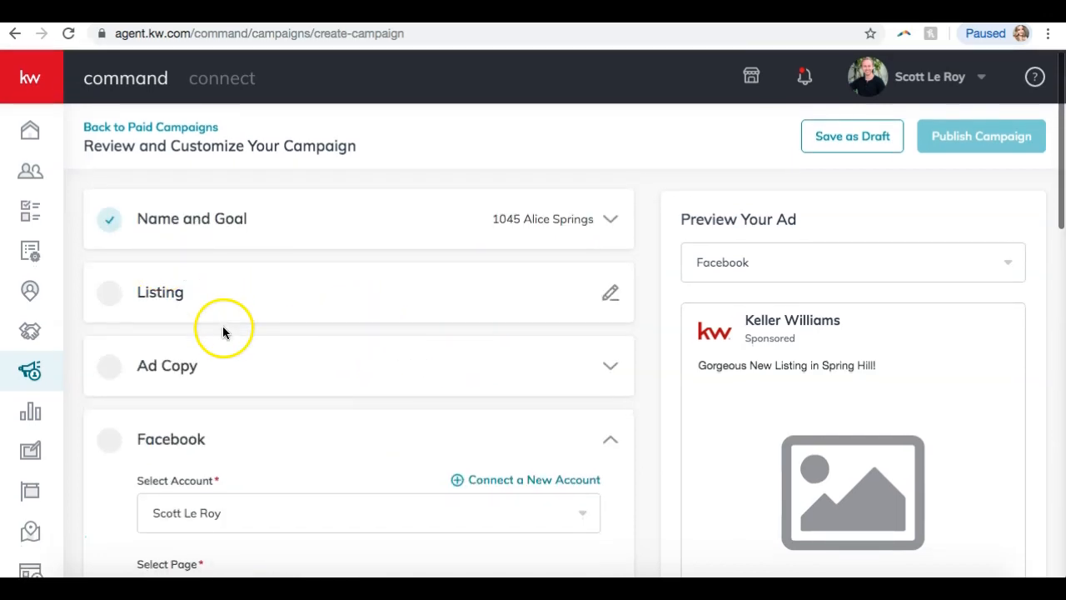
scroll(321, 400, "down", 2)
scroll(312, 370, "up", 2)
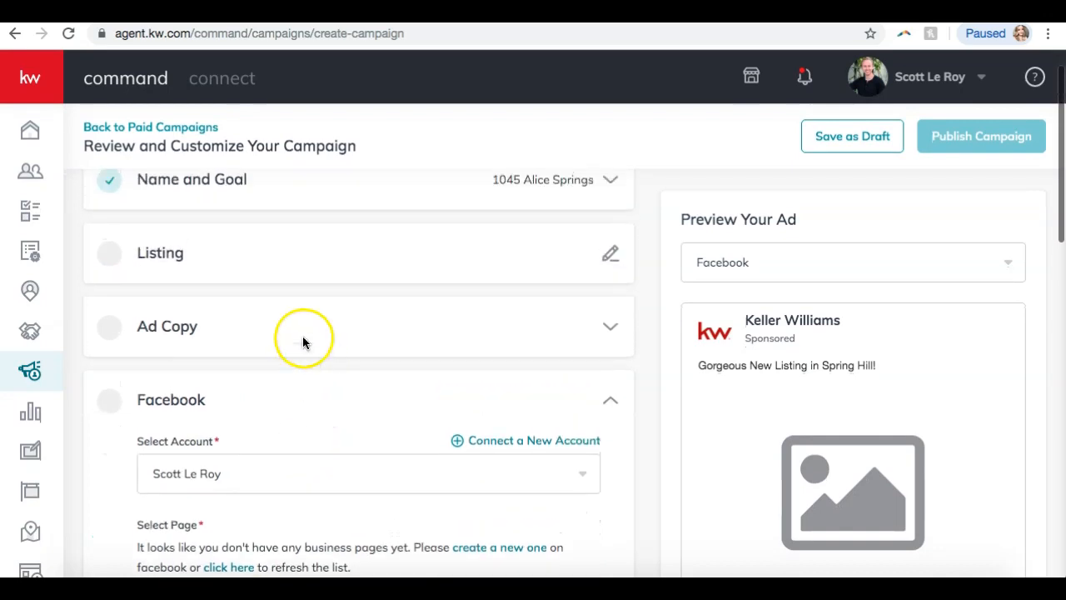
left_click(300, 334)
scroll(319, 463, "down", 2)
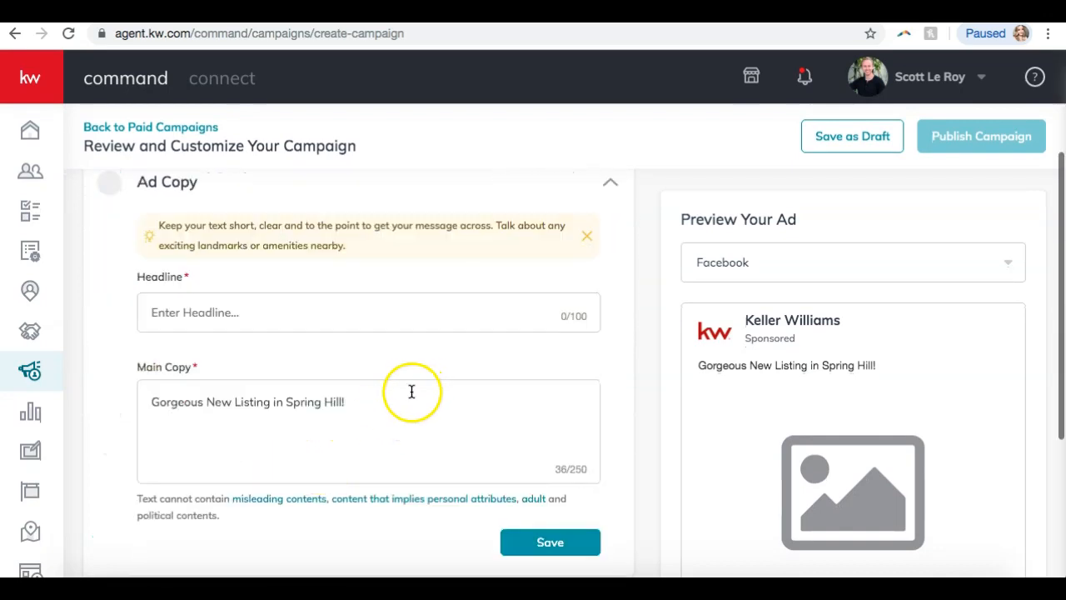
scroll(388, 400, "down", 3)
scroll(387, 398, "up", 4)
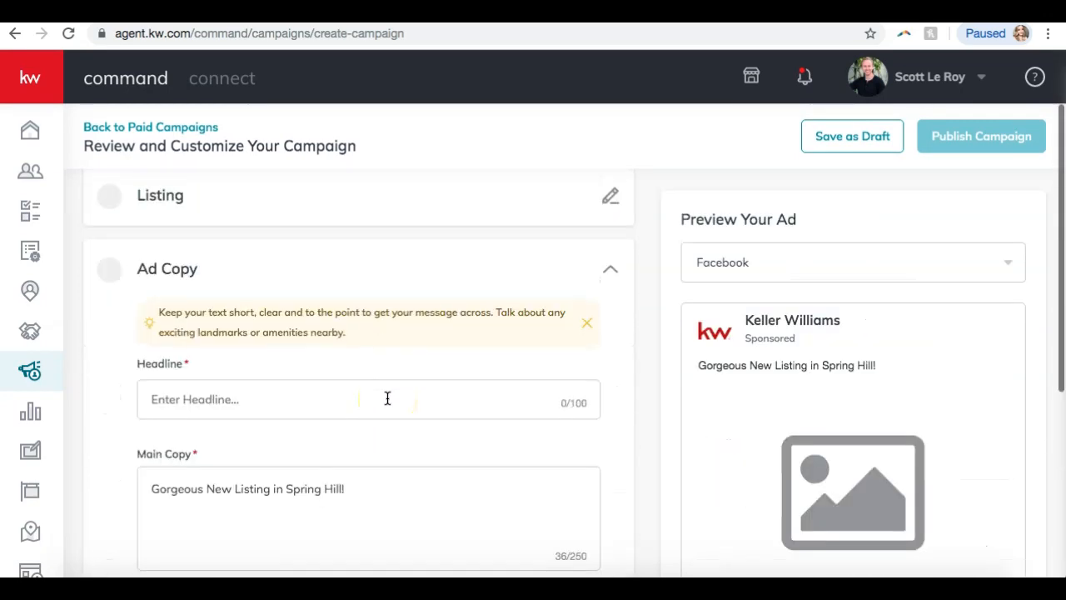
Paste the listing description into Main Copy and delete the duplicated headline line.
left_click(387, 398)
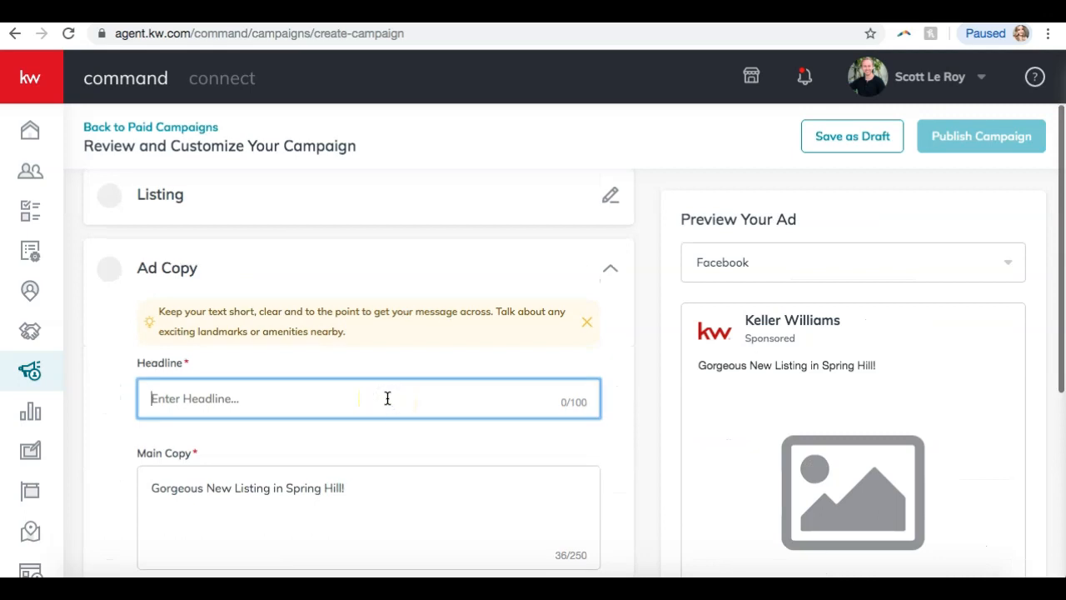
scroll(388, 398, "down", 2)
left_click(839, 377)
scroll(839, 376, "down", 2)
scroll(839, 377, "up", 1)
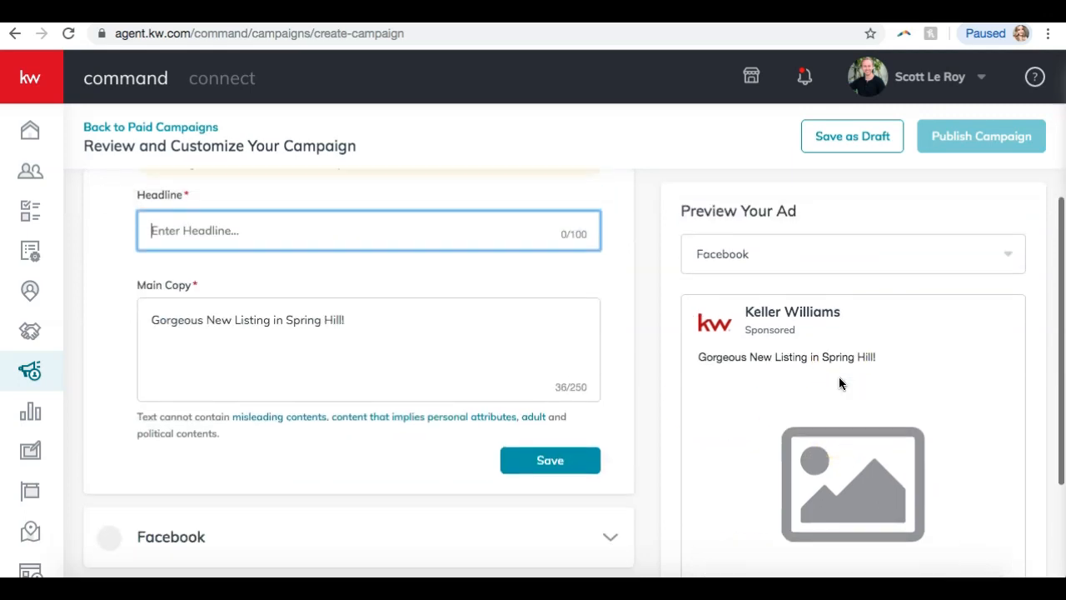
left_click(376, 320)
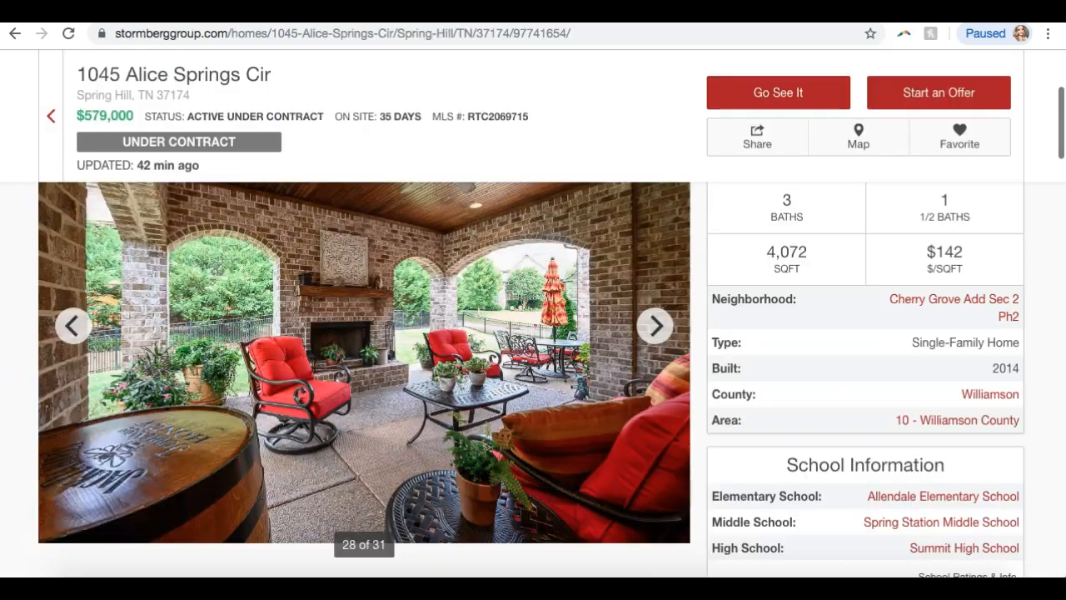
scroll(171, 344, "down", 2)
scroll(170, 344, "down", 2)
left_click_drag(84, 459, 39, 402)
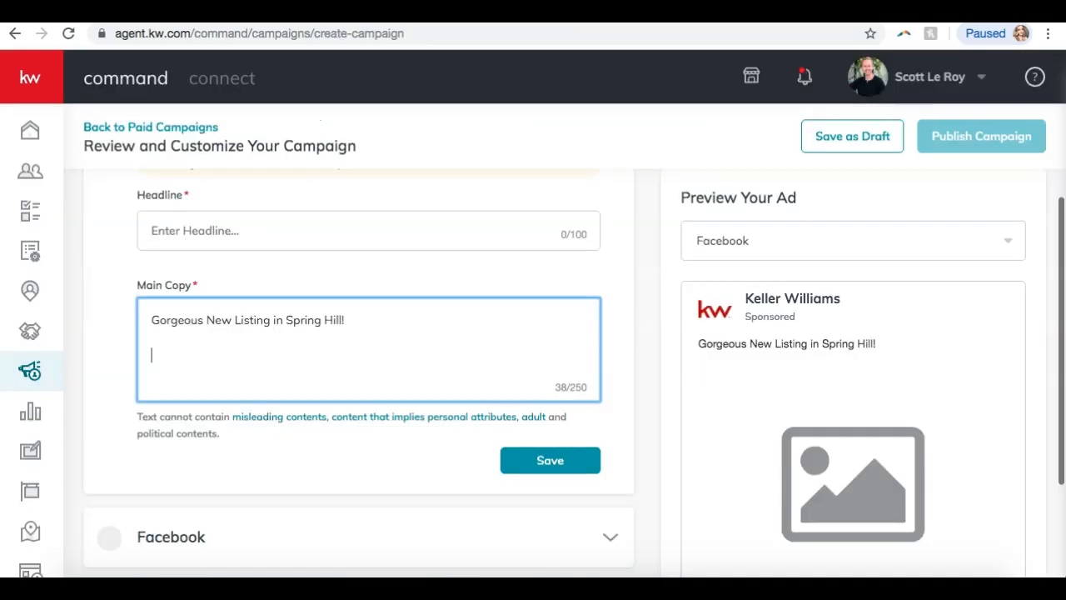
type("Gorgeous all brick home in the Heart of Spring Hill in fabulous Cherry Grove! This home boasts 4 generously sized bedrooms, a covered brick porch with a fire place, an office, walk thru Master Shower - Hardwood F")
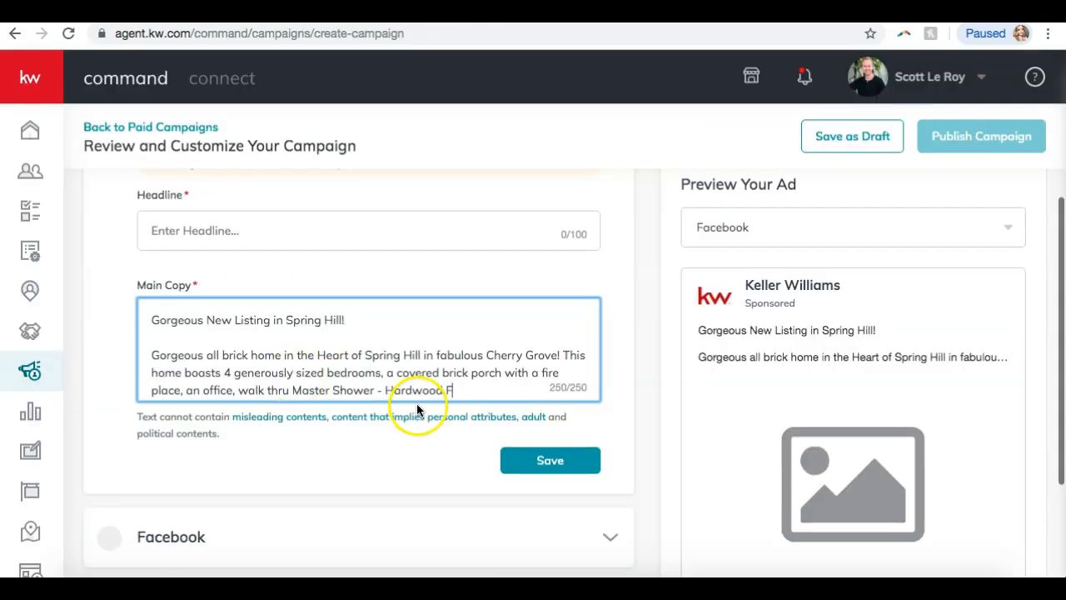
left_click_drag(152, 355, 152, 305)
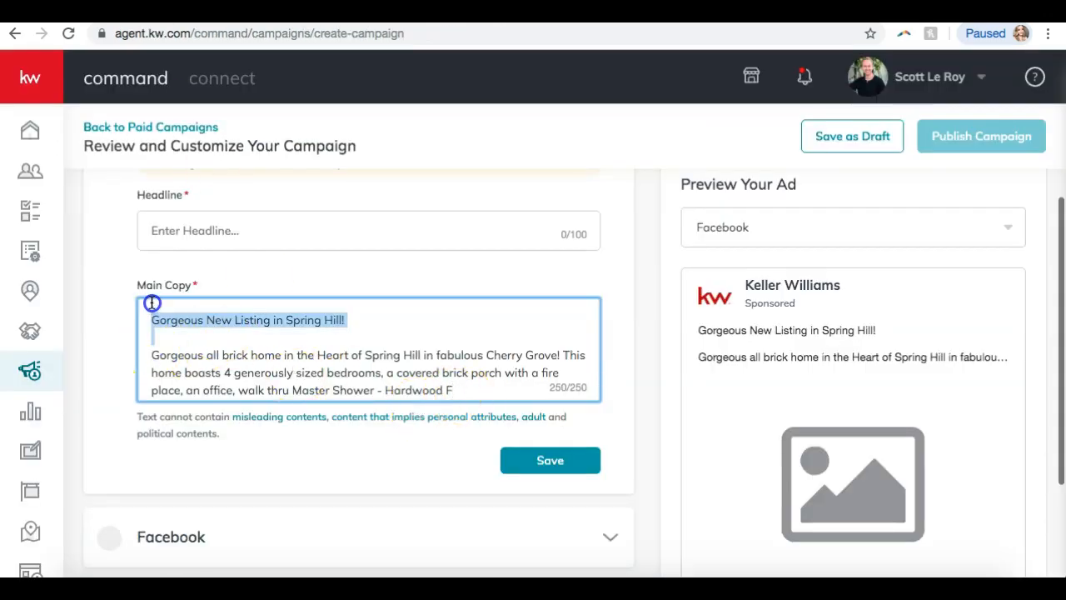
key("BackSpace")
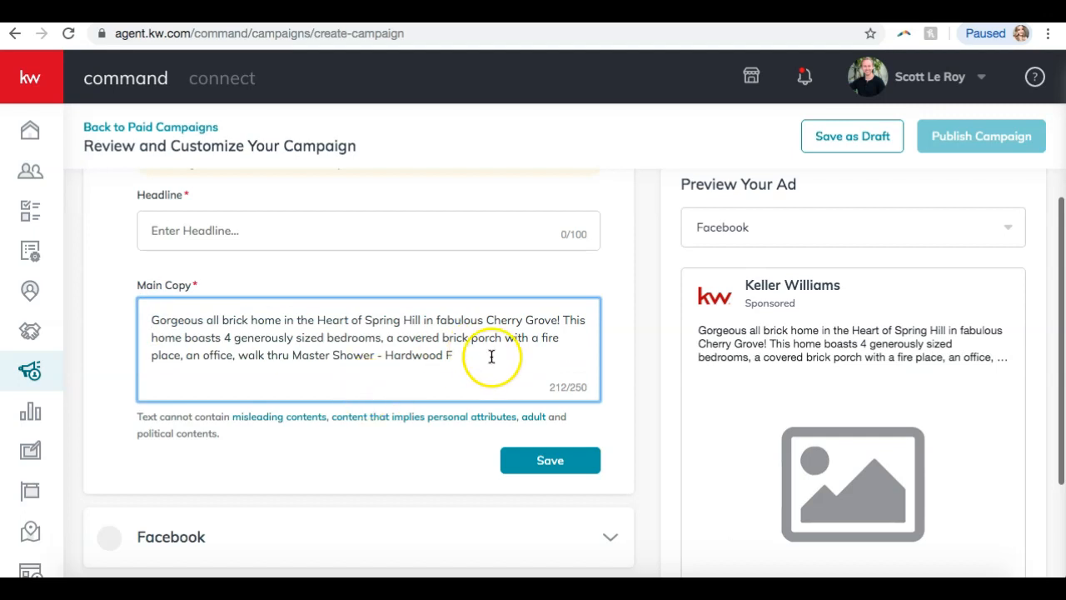
Replace the Main Copy with the full 'Gorgeous all brick home' listing description.
key("ctrl+a")
type("Gorgeous all brick home in the Heart of Spring Hill in fabulous Cherry Grove! This home boasts 4 generously sized bedrooms, a covered brick porch with a fire place, an office, walk thru Master Shower - Hardwood Floors, Granite, and so many more upgra")
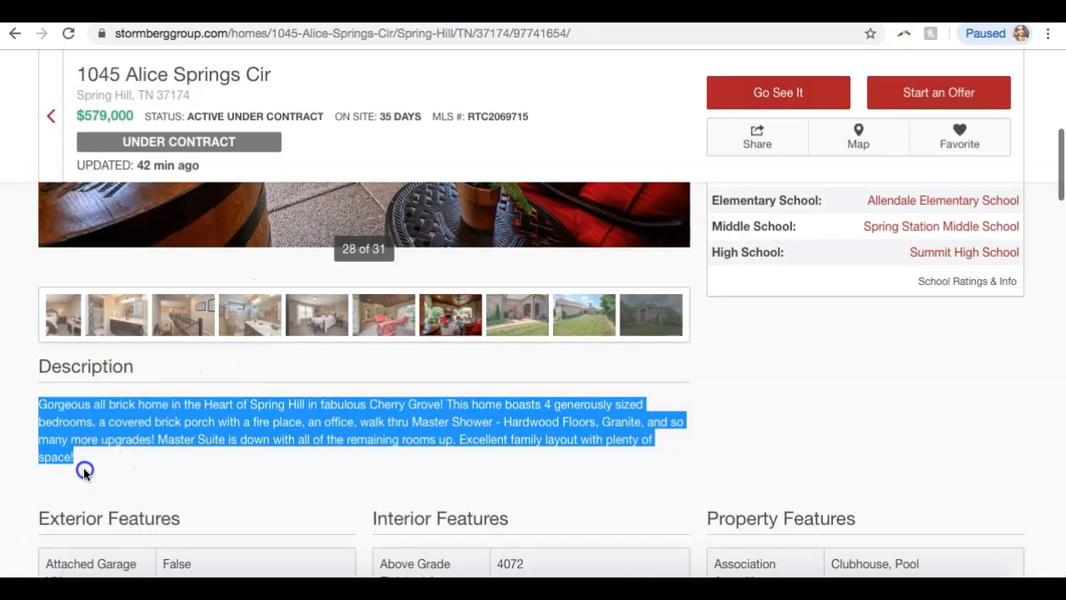
left_click_drag(84, 472, 40, 404)
left_click(143, 500)
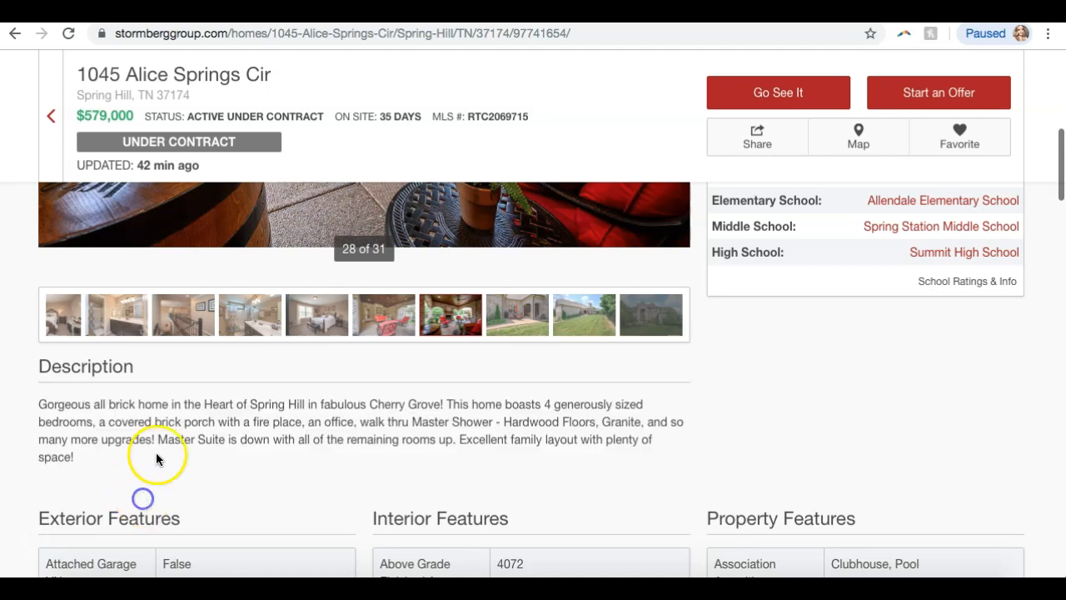
left_click_drag(158, 439, 41, 403)
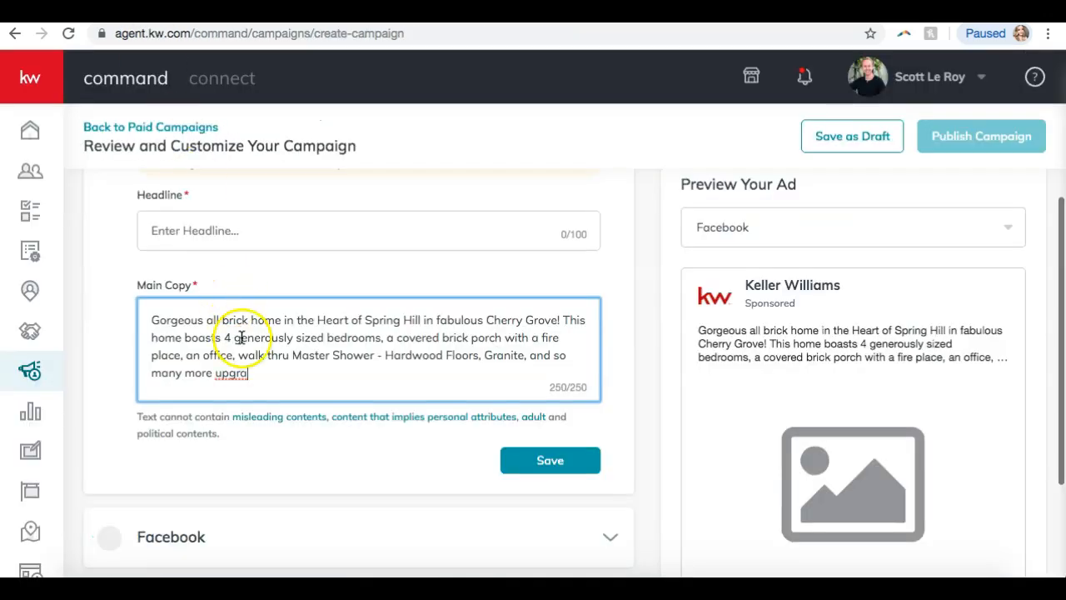
key("ctrl+a")
Edit Main Copy: comma after Shower, drop 'so', and complete 'upgrades!' at 250/250 characters.
left_click(257, 370)
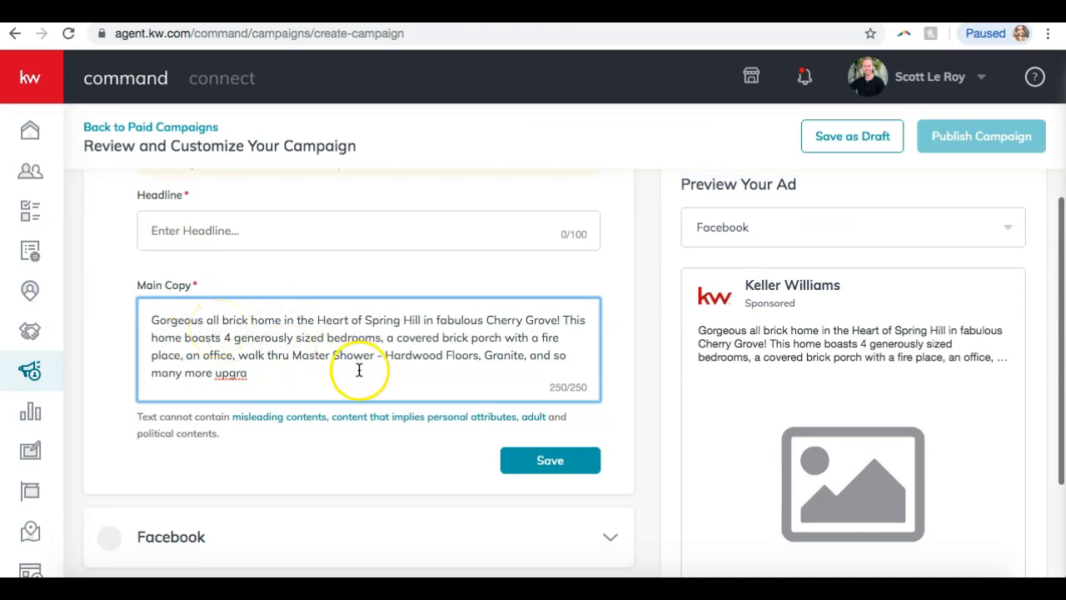
left_click(382, 353)
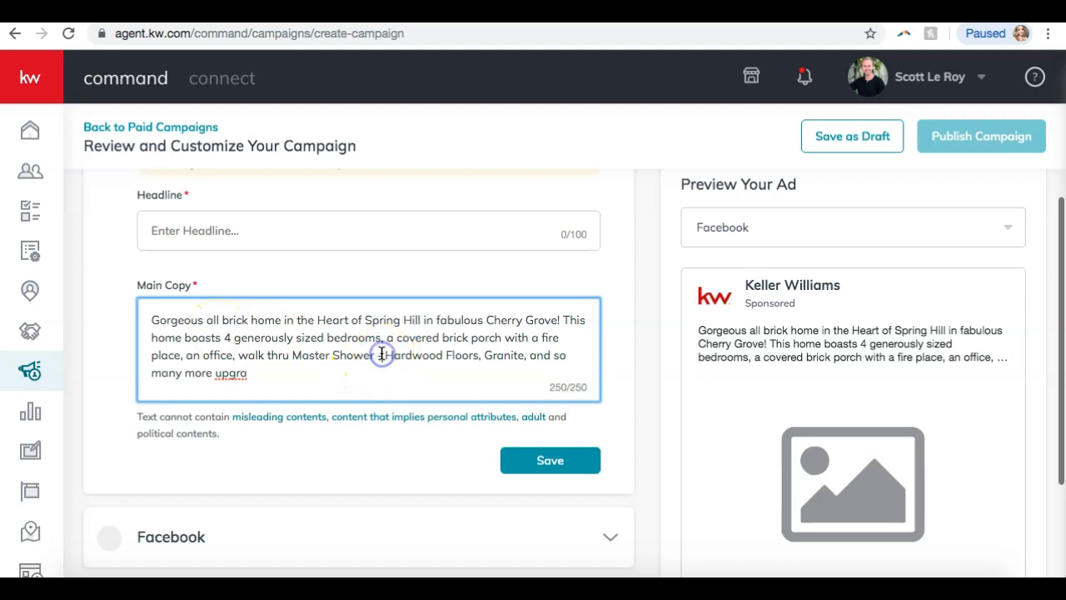
key("BackSpace")
type(",")
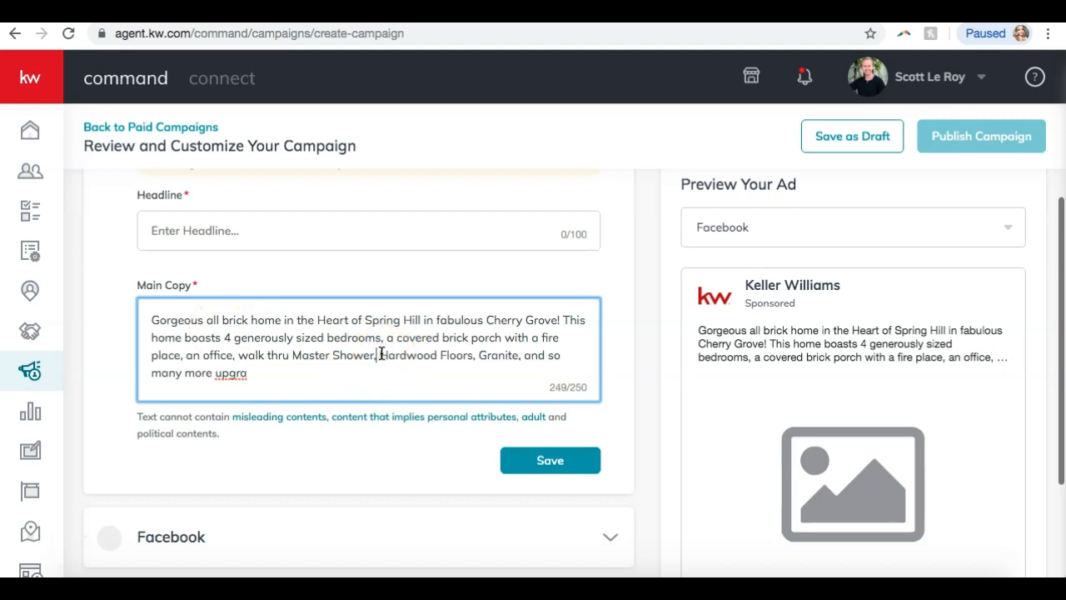
left_click_drag(511, 371, 483, 357)
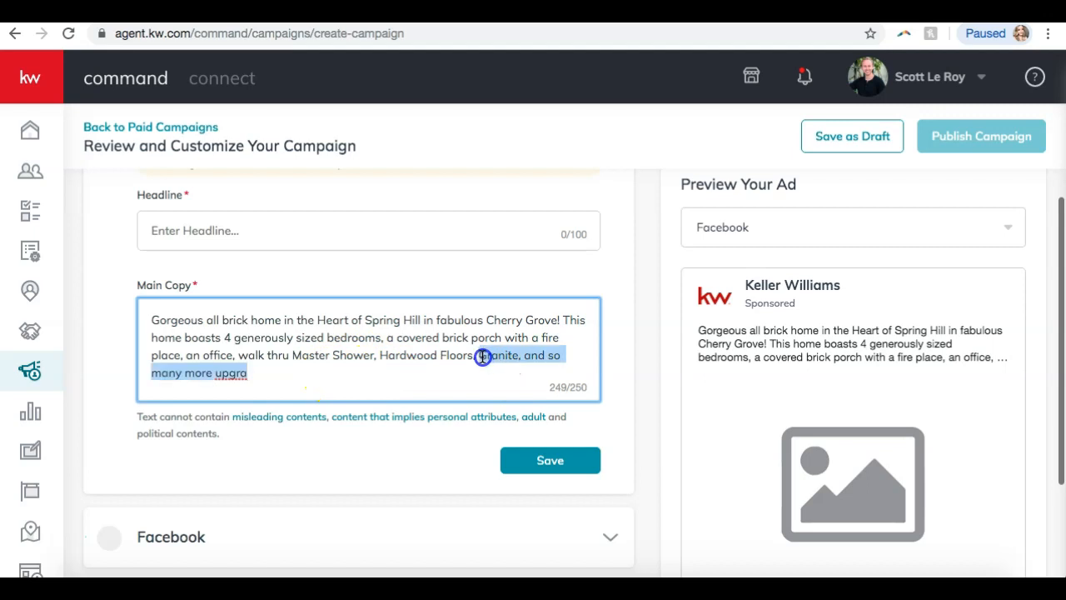
left_click(506, 359)
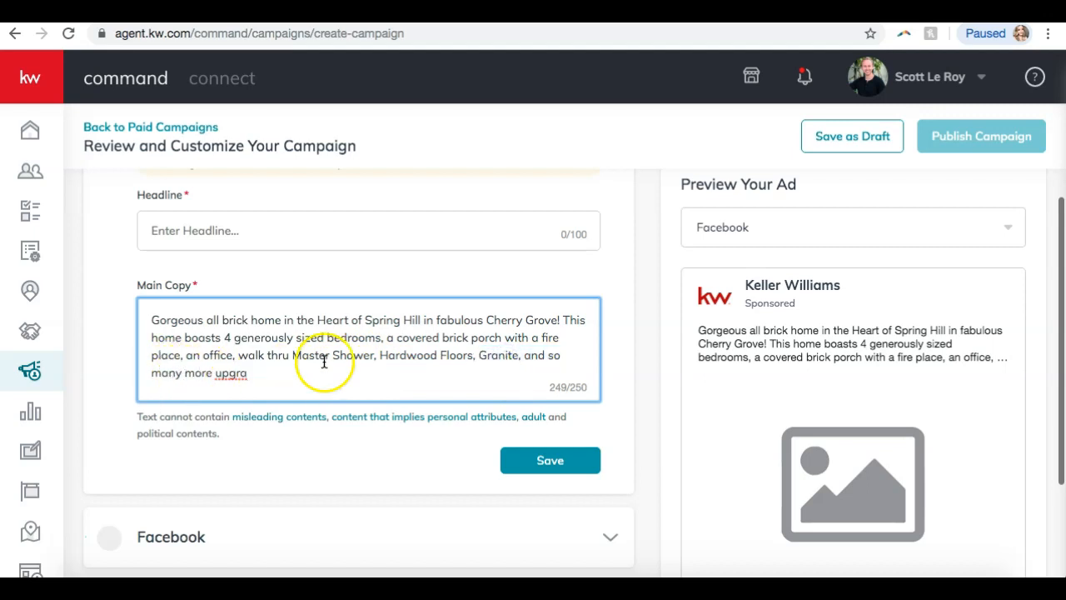
left_click(568, 355)
key("BackSpace")
key("BackSpace")
key("BackSpace")
left_click(215, 380)
type("des!")
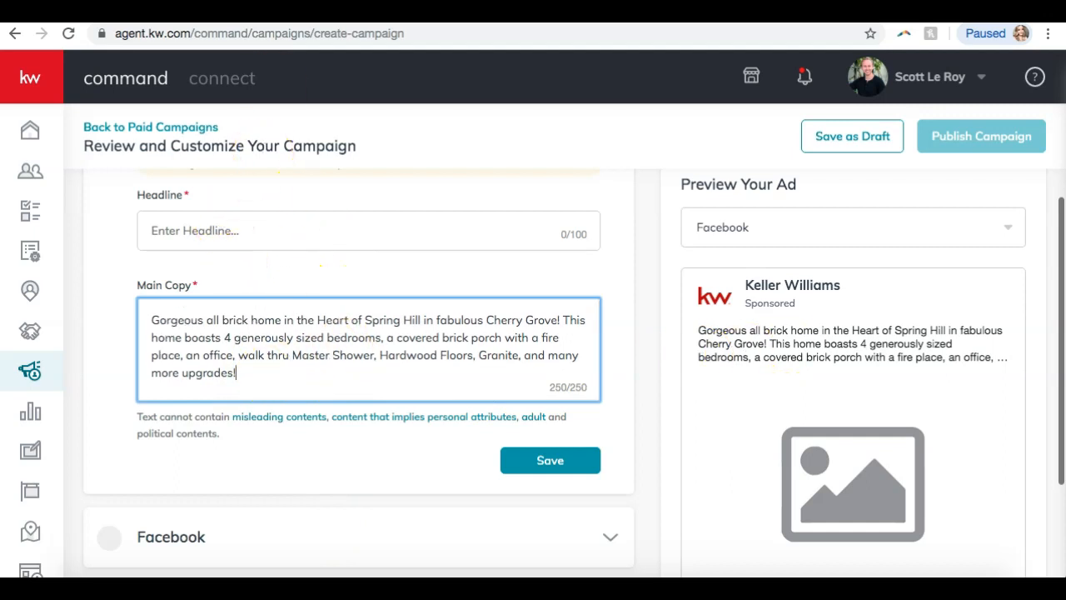
left_click(217, 244)
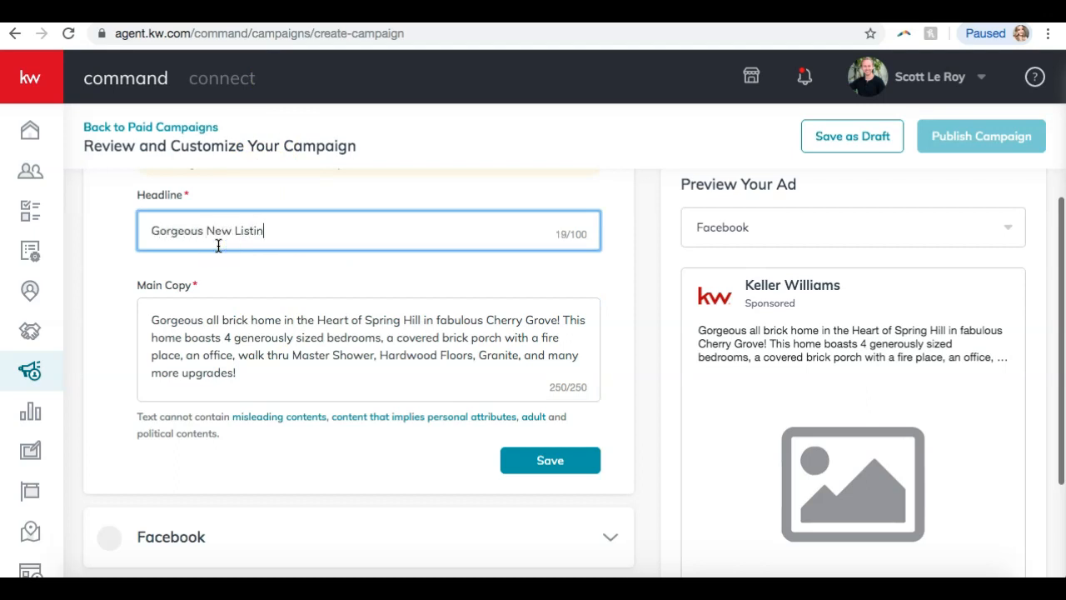
Complete the Headline as 'Gorgeous New Listing in Spring Hill' and save the Ad Copy.
type("ll")
left_click(295, 233)
left_click(863, 375)
scroll(863, 375, "down", 2)
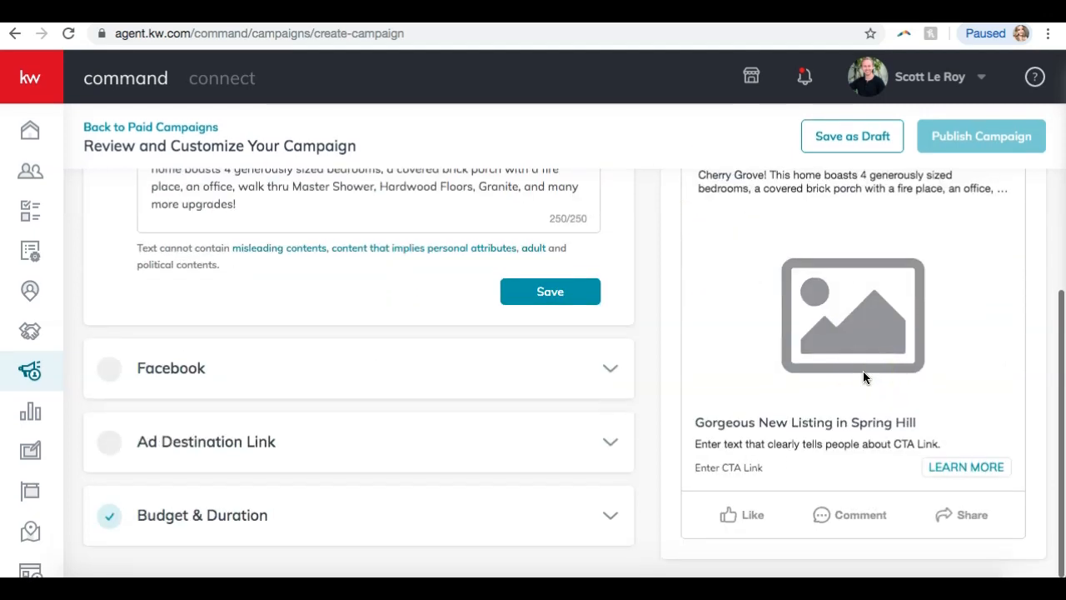
left_click(863, 370)
scroll(863, 366, "up", 1)
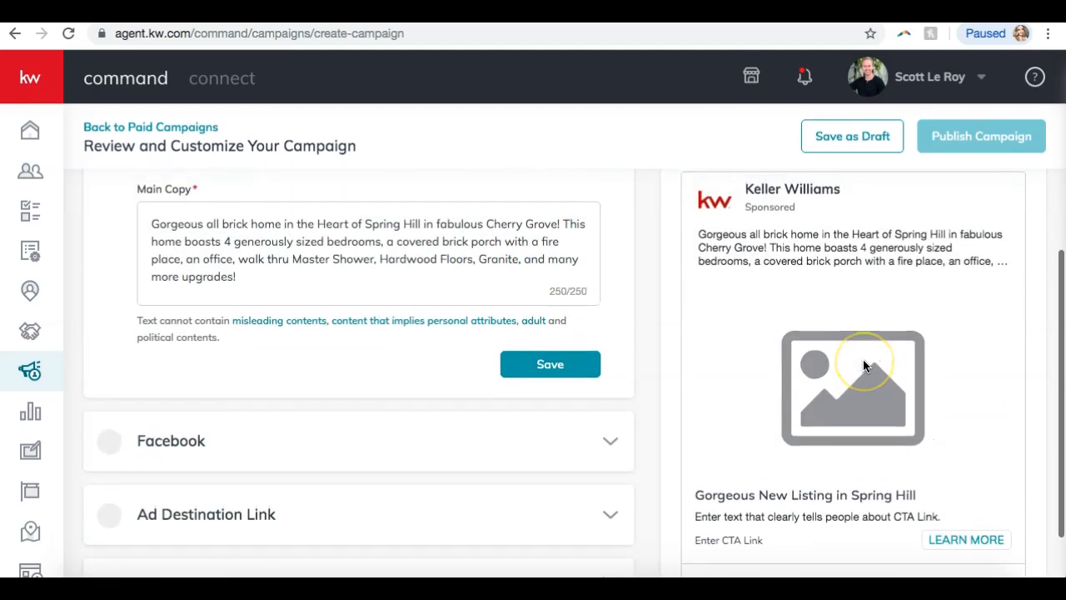
left_click(522, 298)
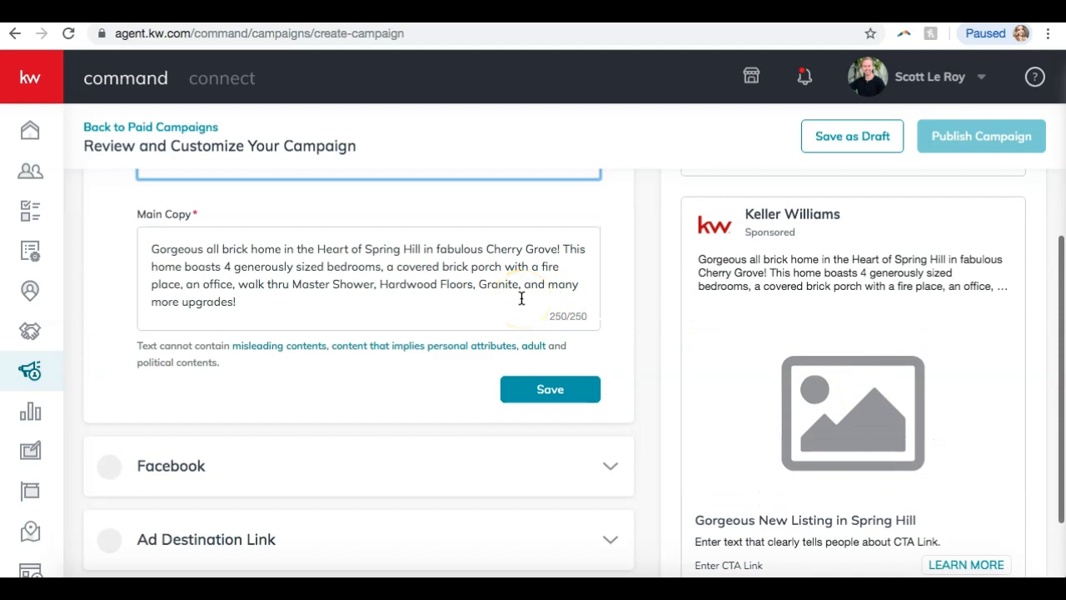
scroll(521, 298, "up", 2)
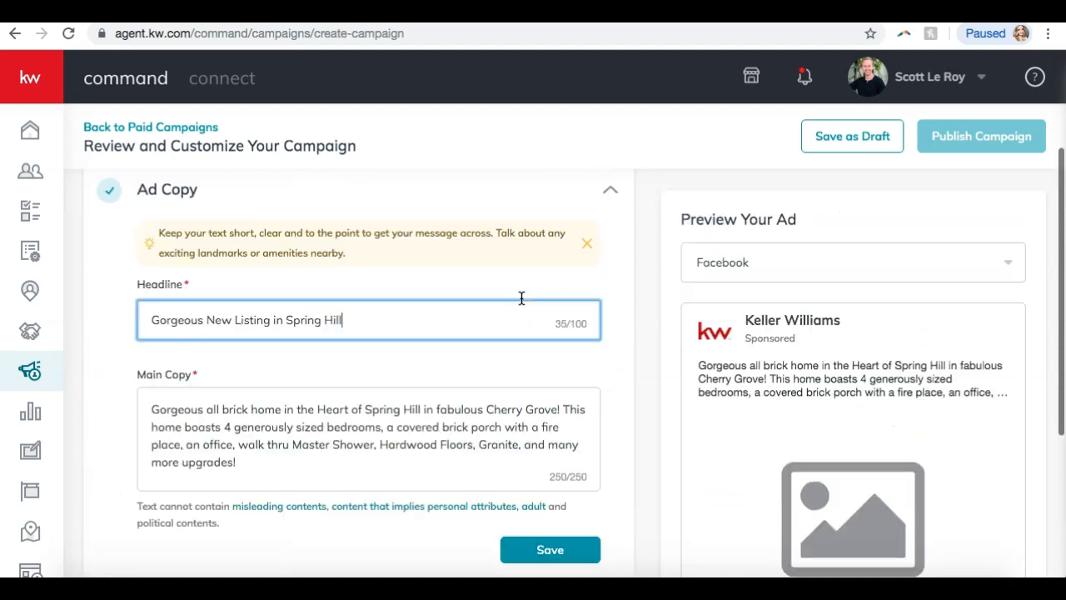
left_click(369, 355)
scroll(361, 363, "down", 2)
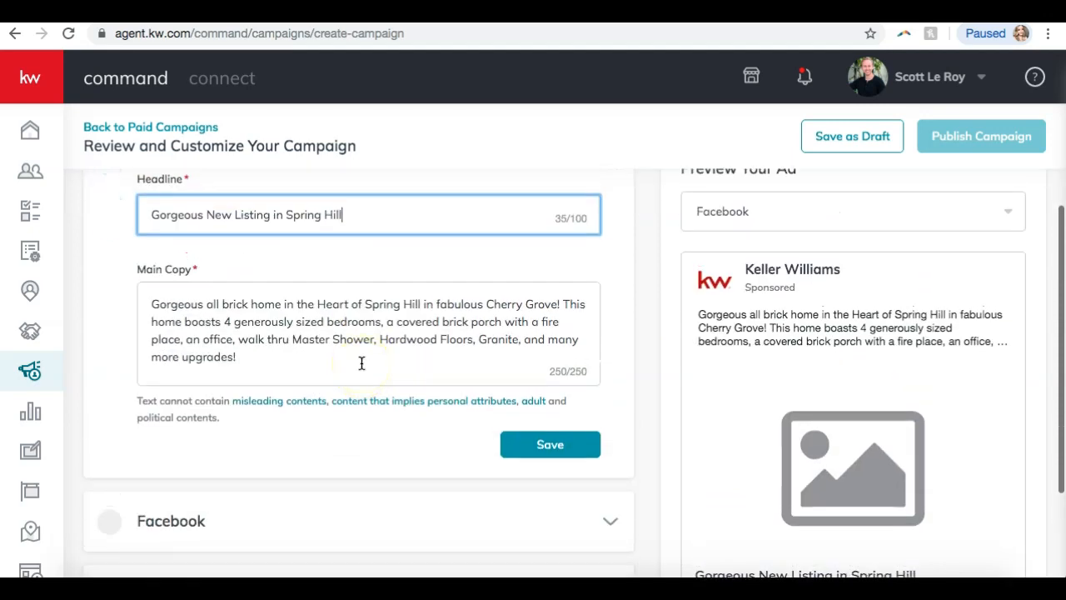
left_click(545, 447)
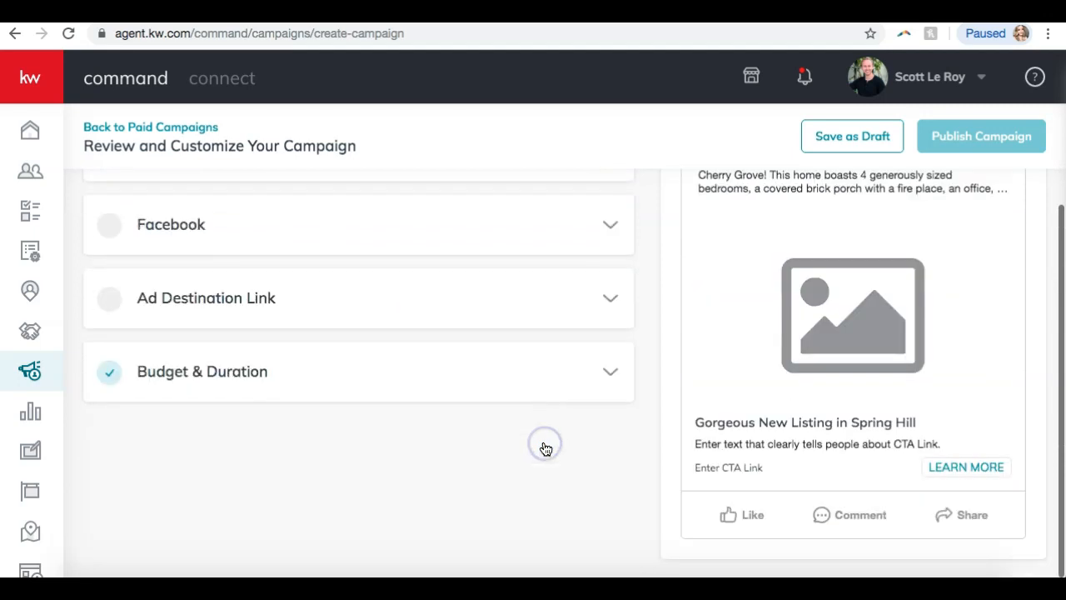
left_click(412, 445)
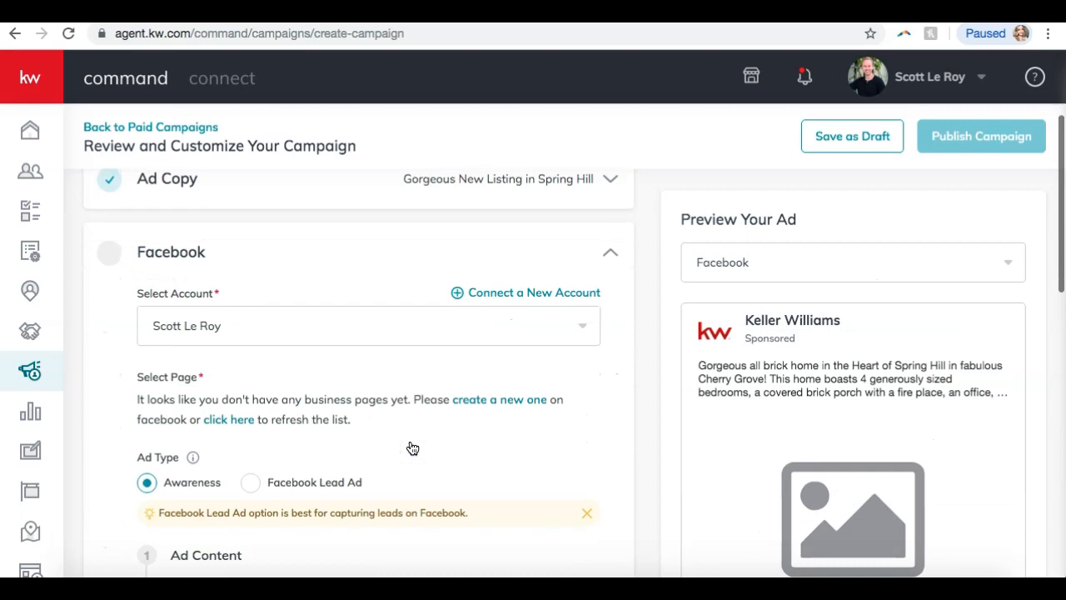
Select the agent's own connected Facebook account for the campaign, then scroll down to Ad Content.
left_click(396, 324)
left_click(346, 275)
left_click(176, 327)
left_click(178, 364)
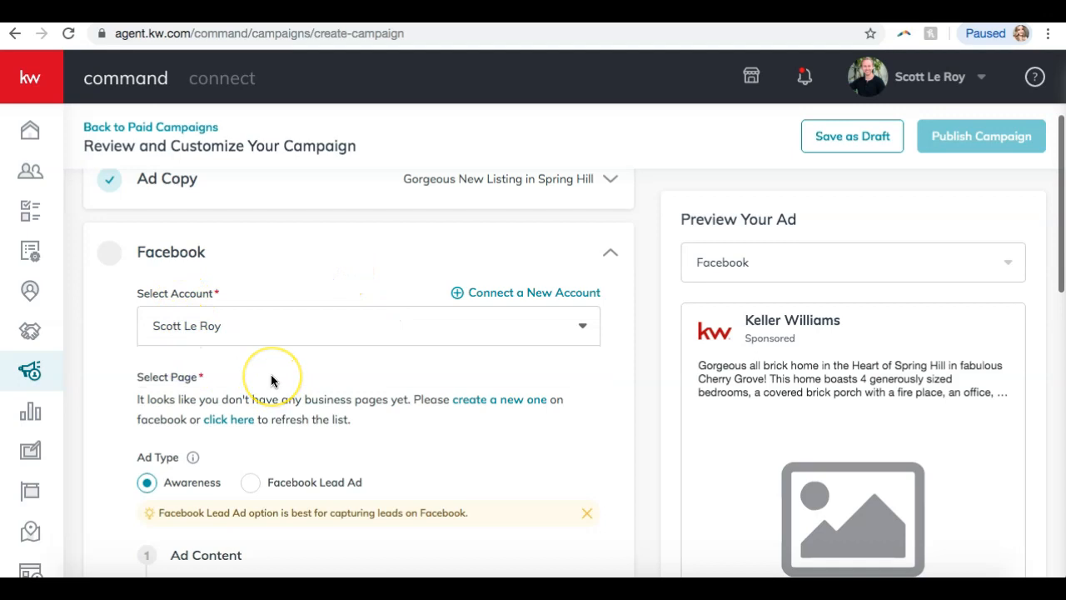
scroll(271, 380, "down", 4)
scroll(271, 381, "down", 1)
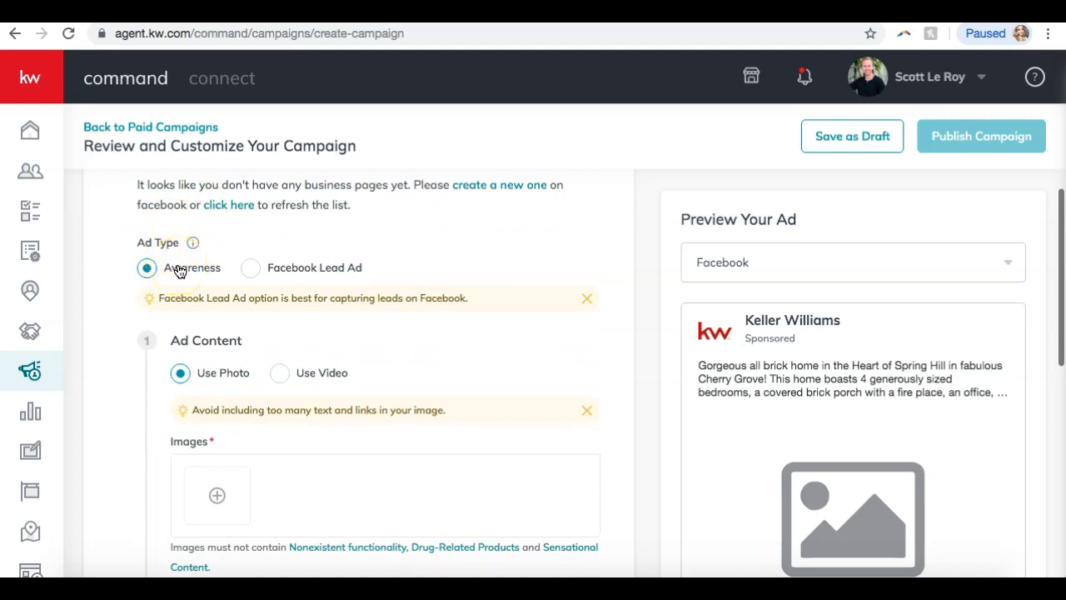
scroll(317, 271, "down", 2)
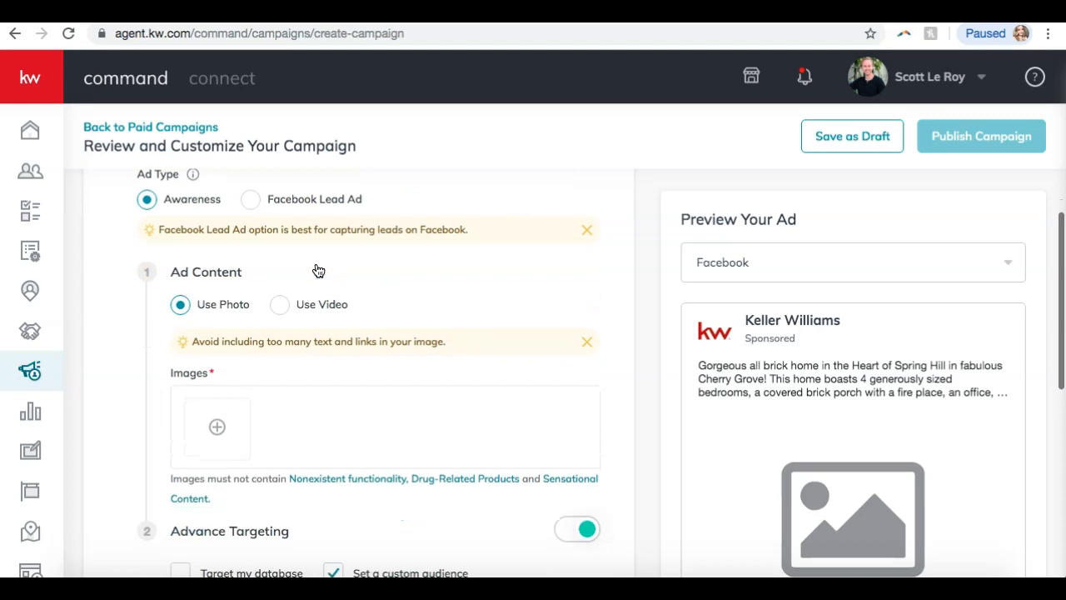
scroll(317, 271, "down", 2)
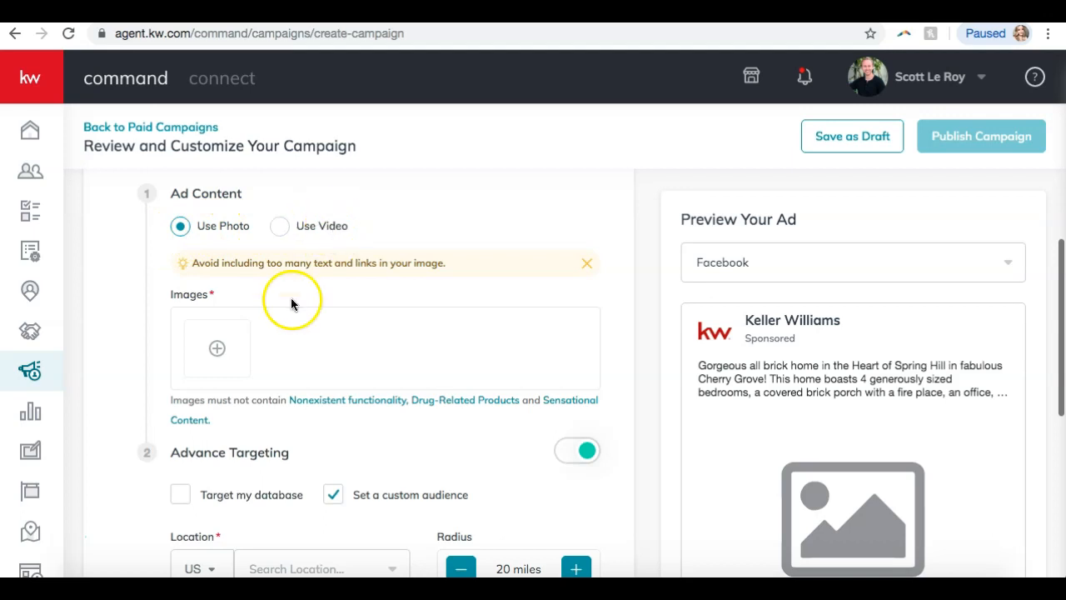
Upload the first house photo from Downloads to the ad's images.
left_click(218, 353)
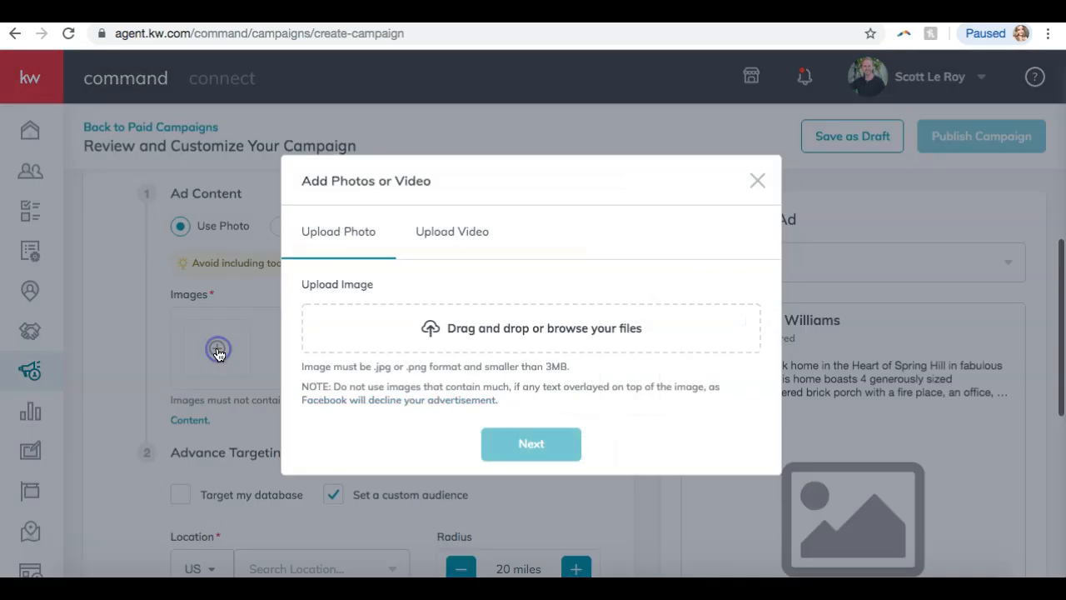
left_click(495, 326)
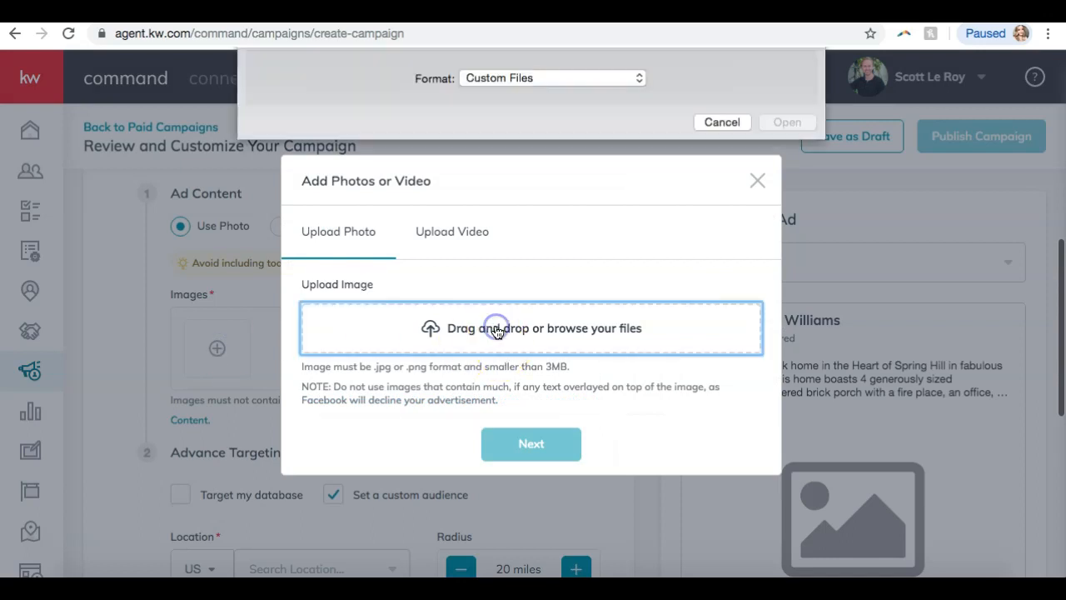
left_click(441, 107)
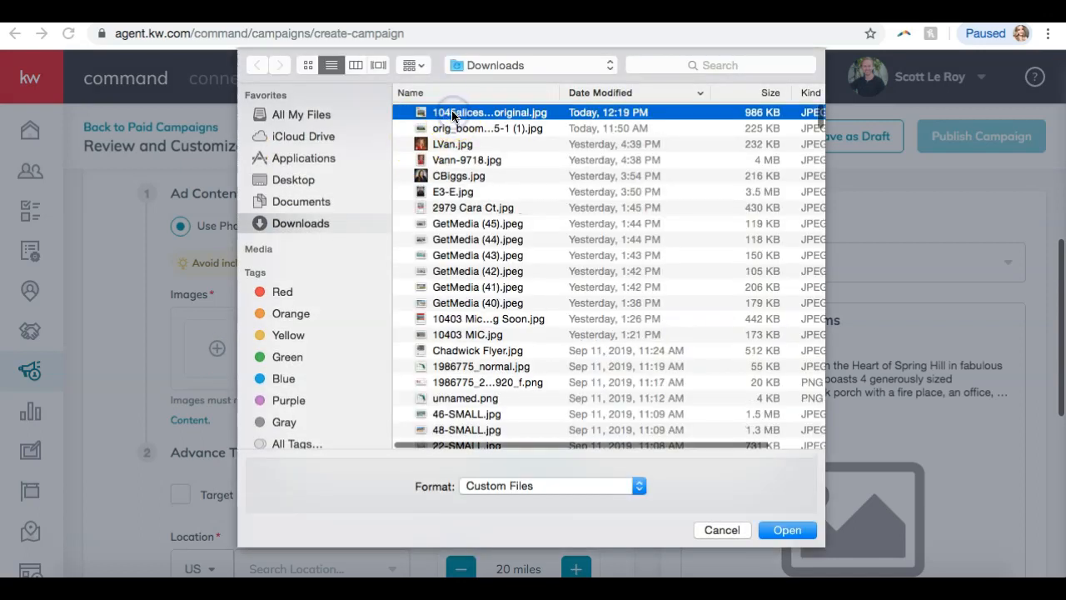
double_click(441, 107)
left_click(528, 479)
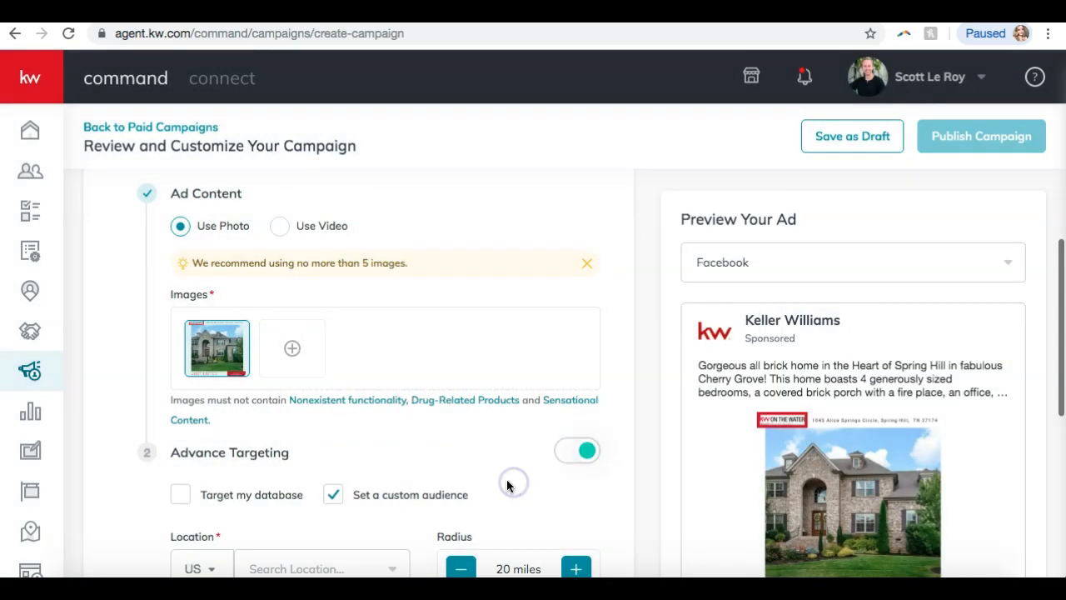
Upload a second house photo, the plain brick house, so the Facebook preview shows it.
left_click(219, 354)
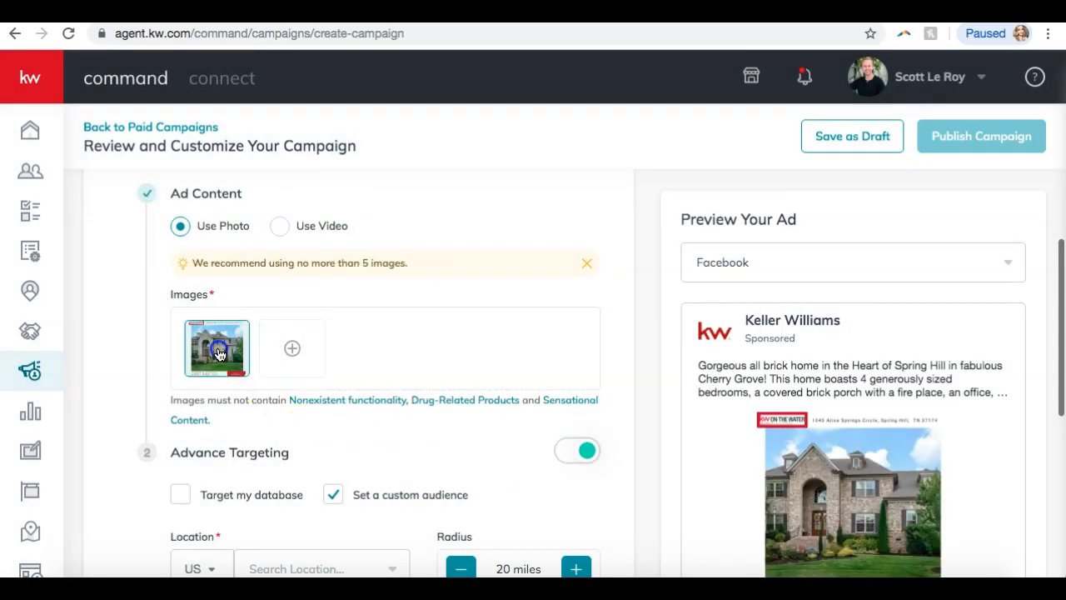
left_click(219, 354)
left_click(292, 348)
left_click(468, 326)
left_click(442, 131)
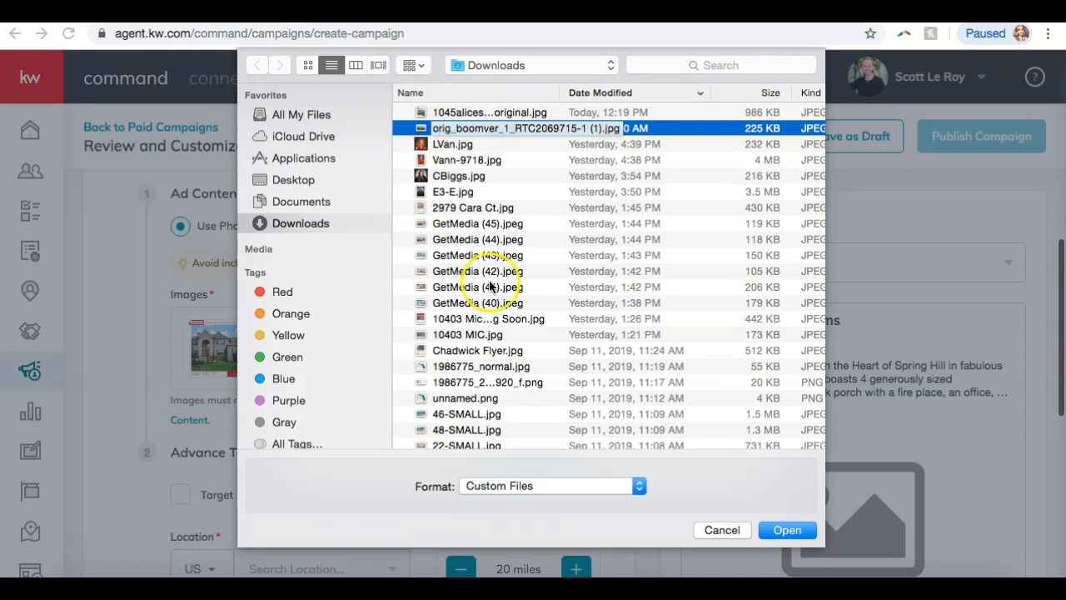
left_click(784, 530)
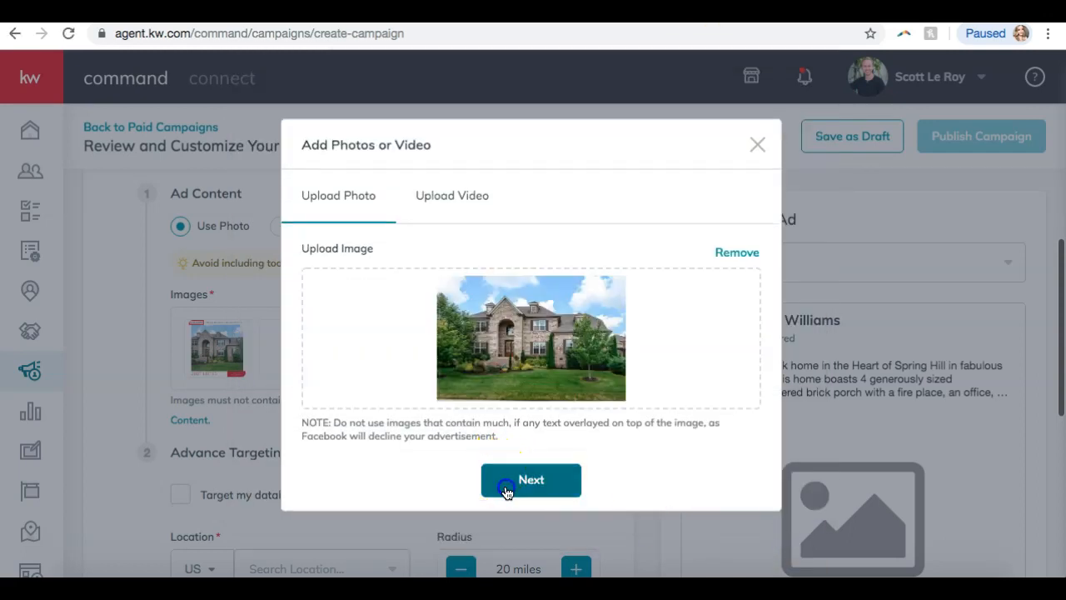
left_click(506, 489)
scroll(514, 340, "down", 2)
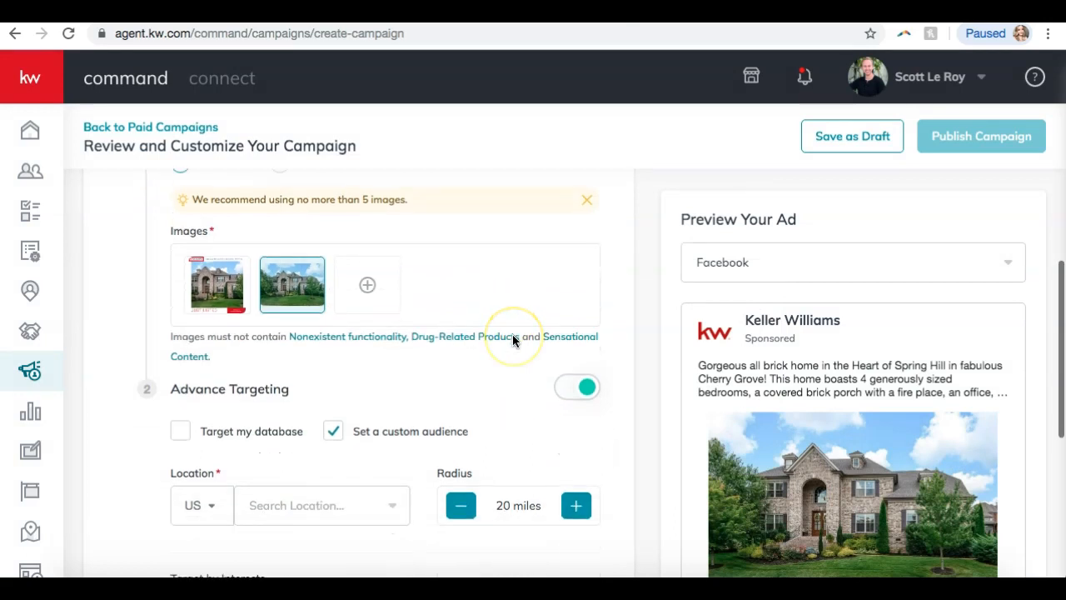
Search 'spring hill' in the Advance Targeting location field.
scroll(513, 341, "down", 2)
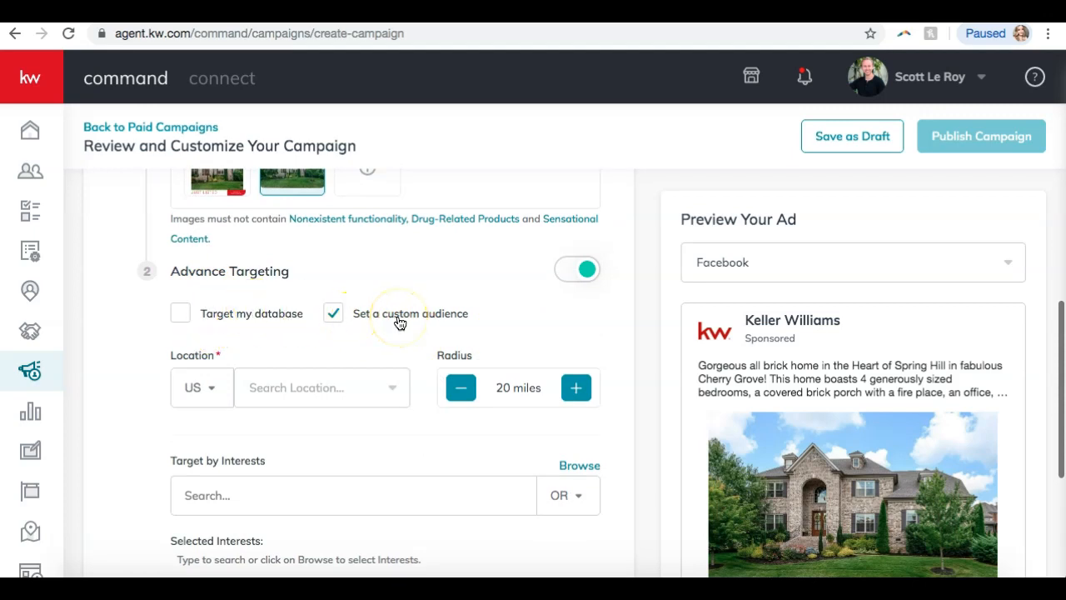
scroll(400, 323, "down", 1)
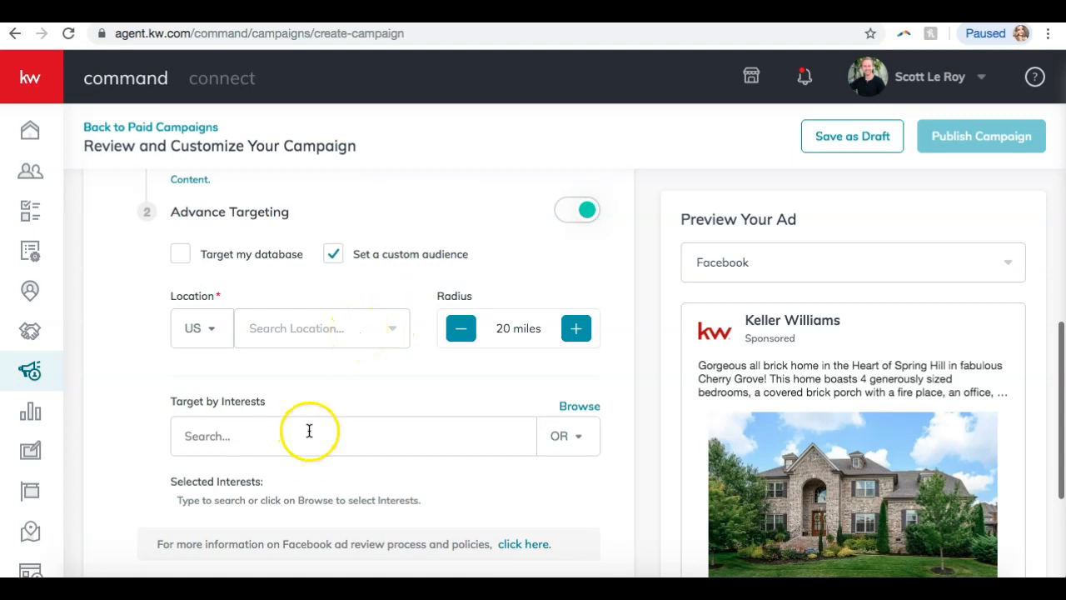
left_click(301, 334)
scroll(299, 329, "up", 1)
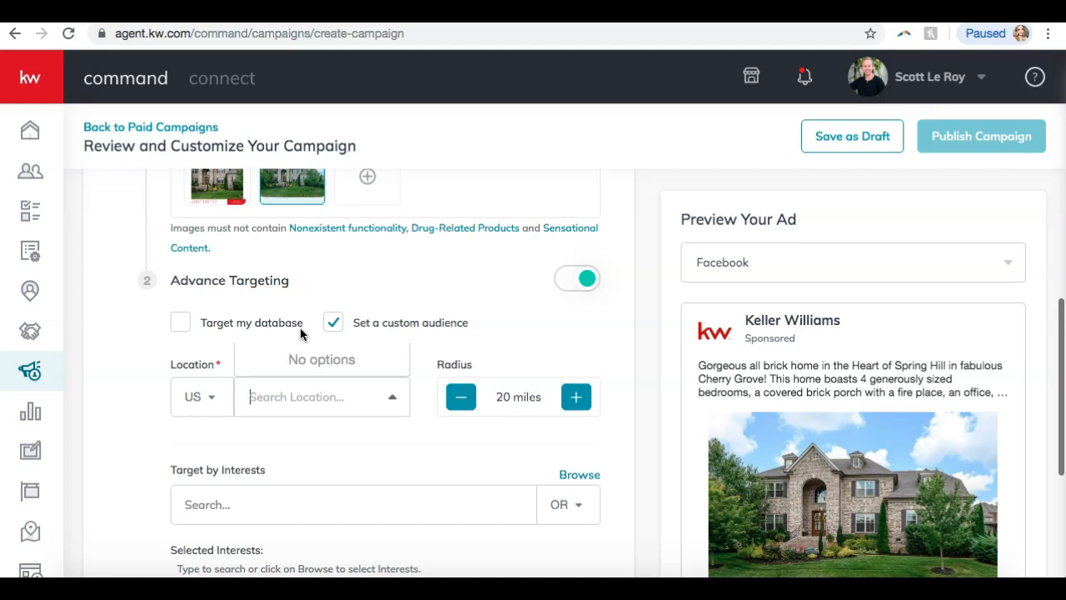
type("spring ")
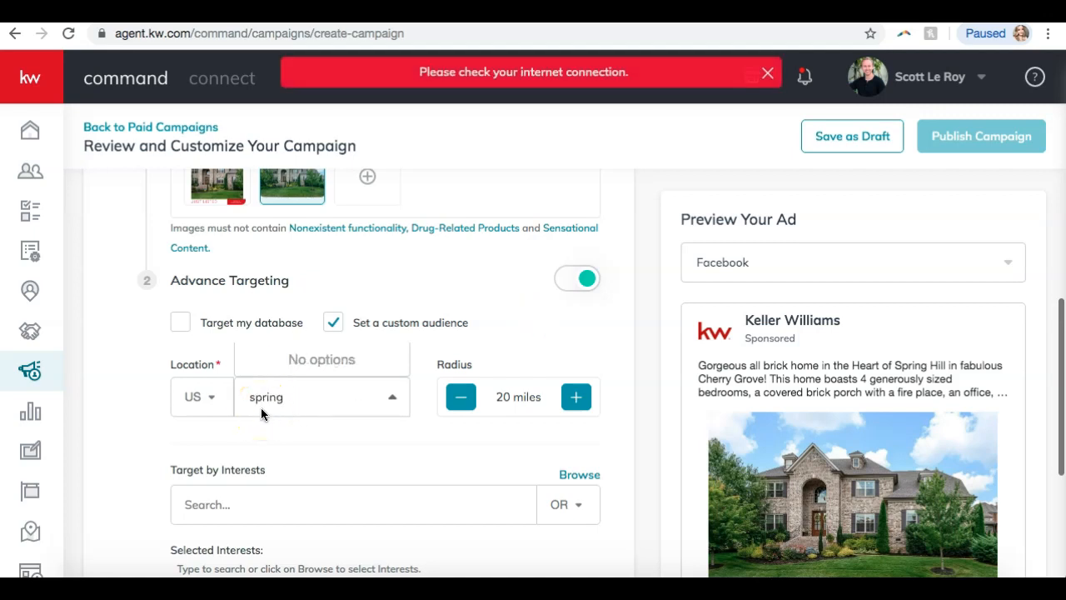
type("hill")
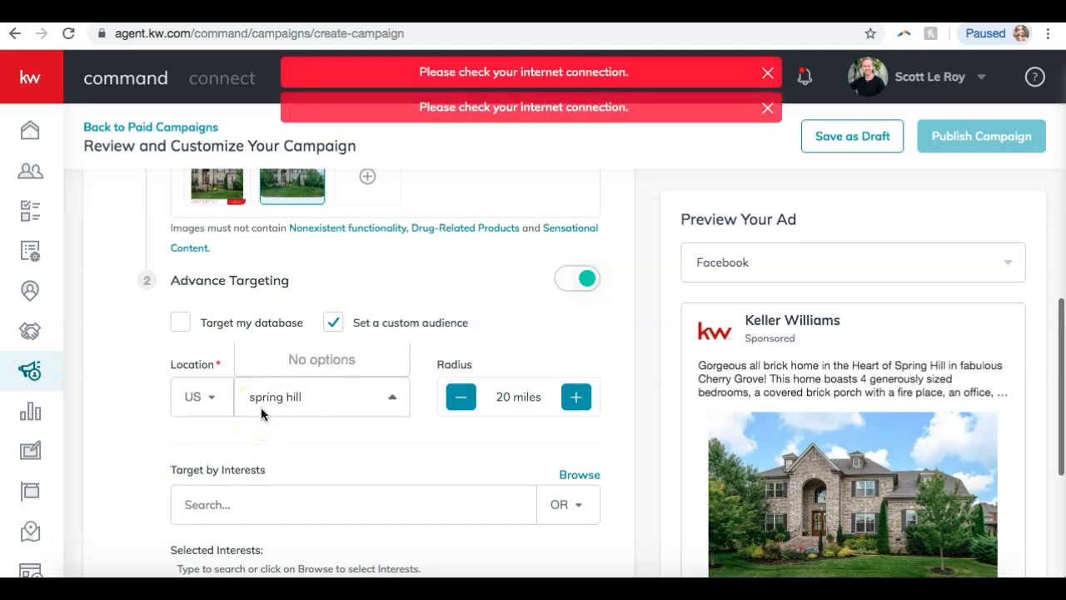
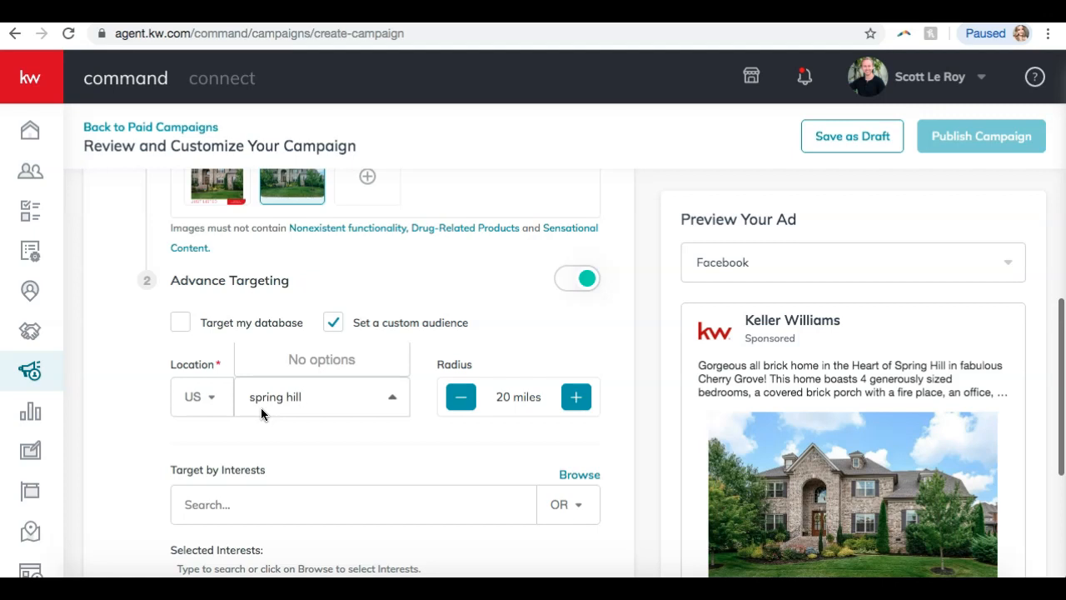
Clear the unmatched 'spring hill' entry from the targeting location field.
left_click(306, 392)
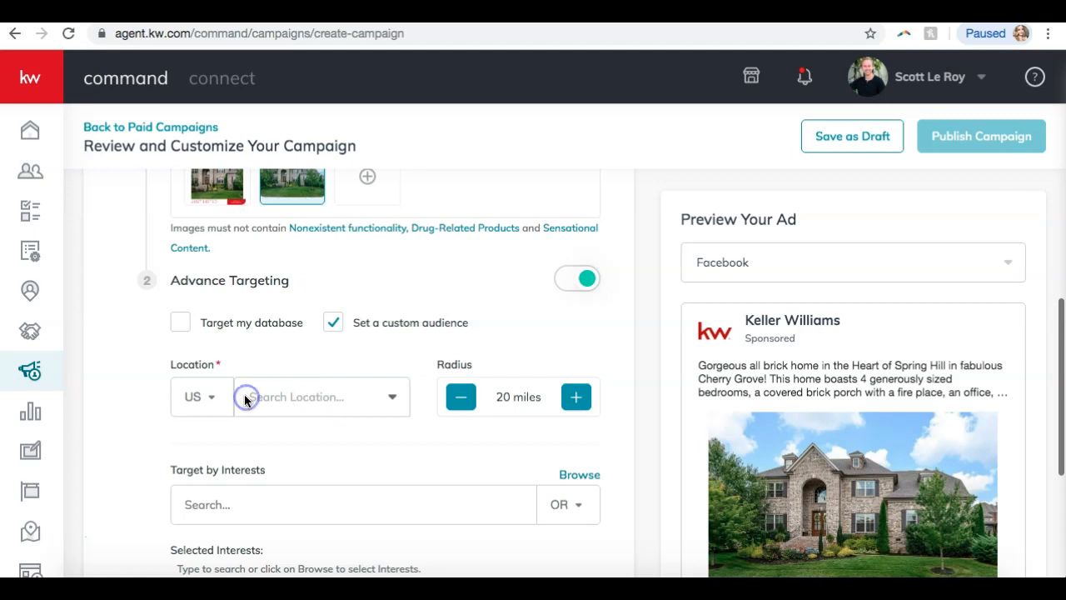
left_click(268, 399)
scroll(270, 407, "down", 5)
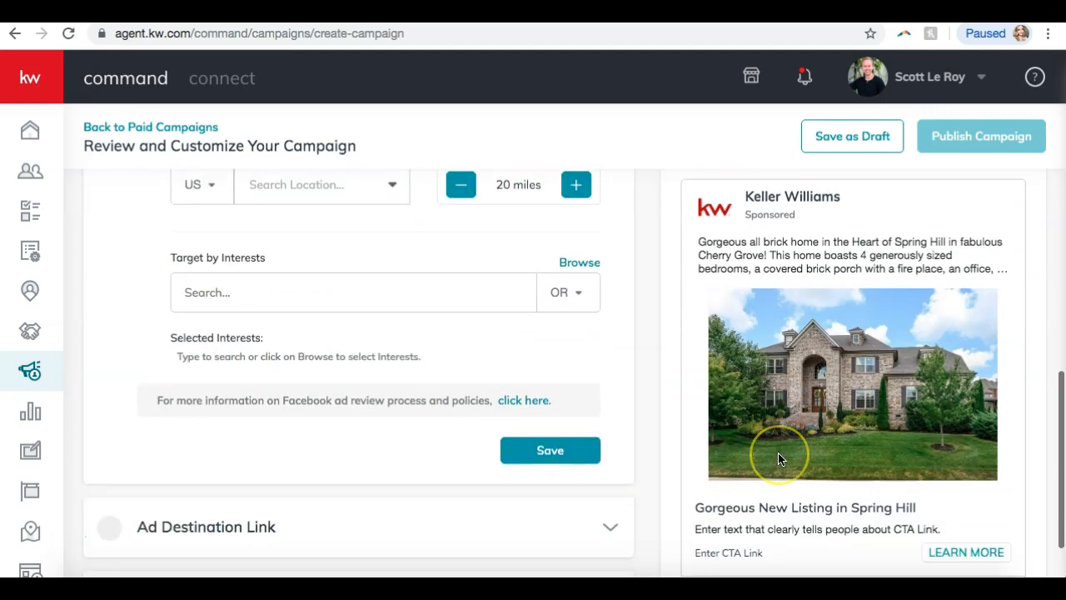
scroll(778, 452, "up", 3)
left_click(318, 550)
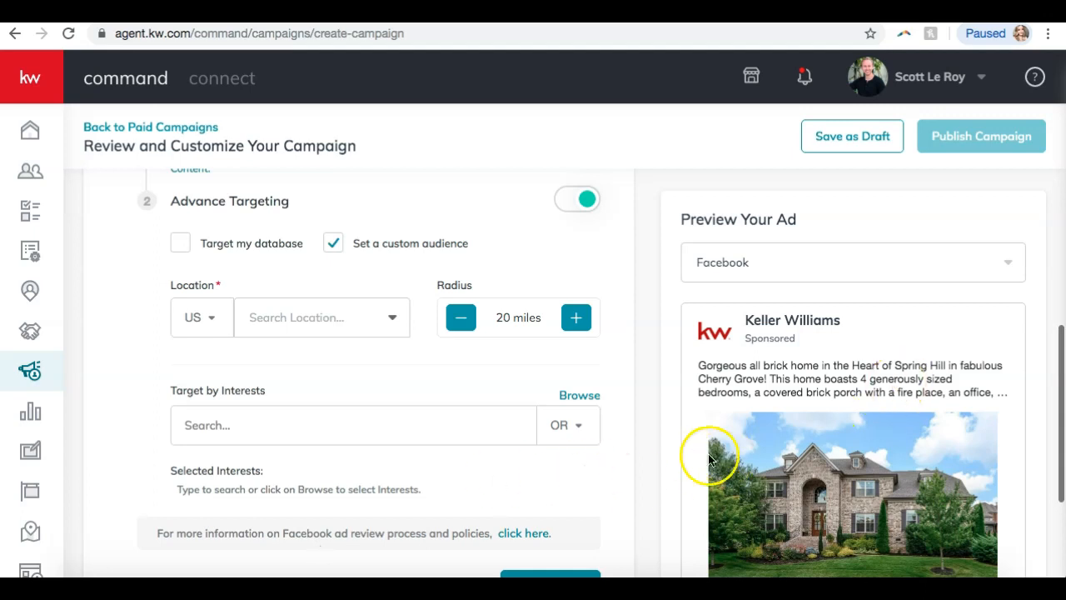
scroll(583, 424, "down", 3)
Try saving Advance Targeting, which is rejected because a valid location is required.
left_click(295, 301)
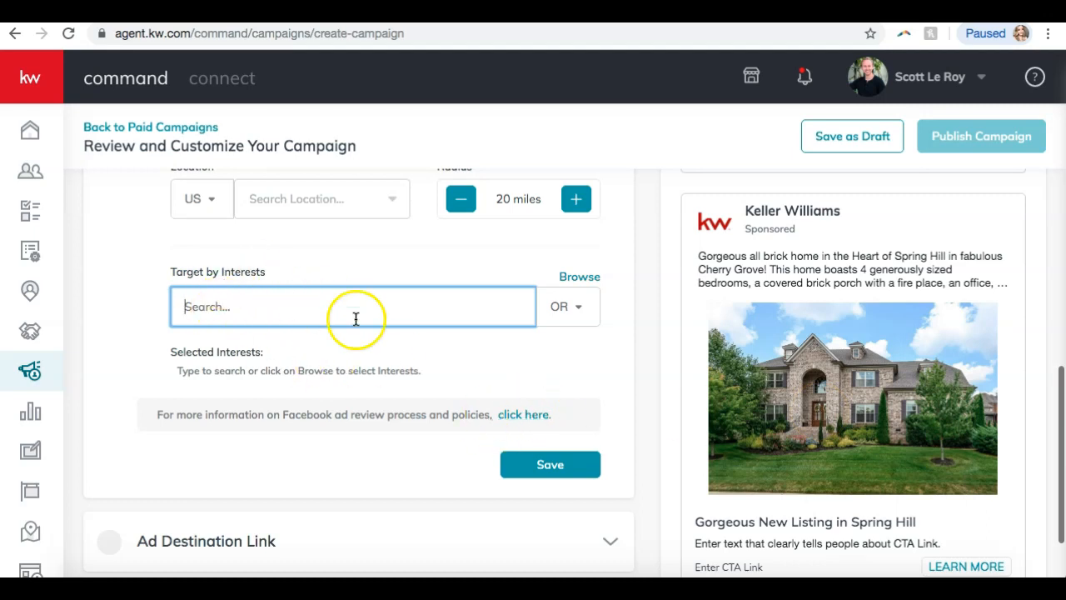
scroll(355, 319, "up", 1)
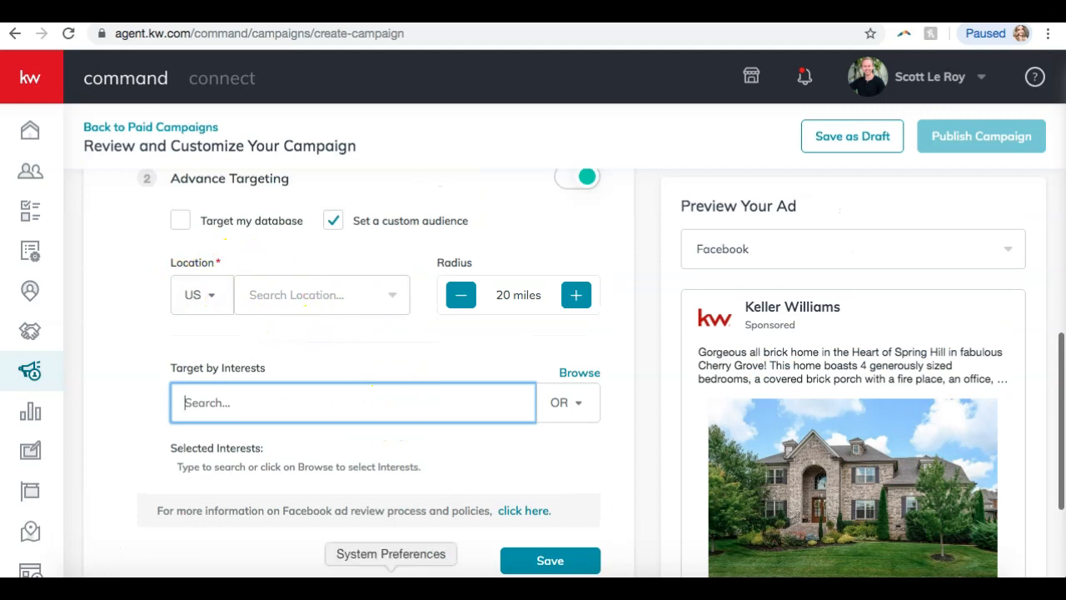
scroll(774, 423, "down", 1)
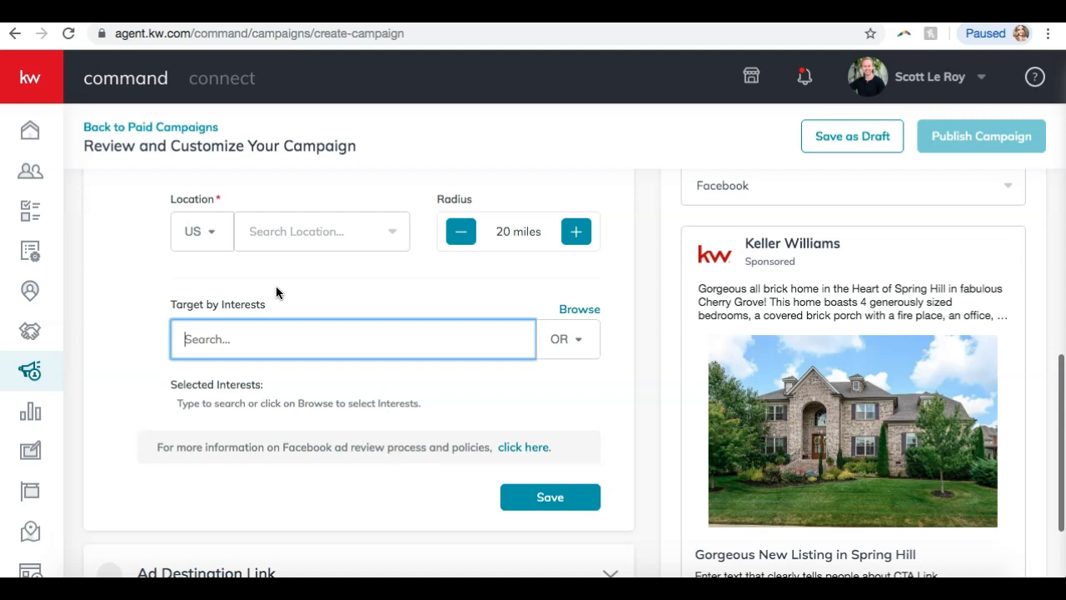
scroll(183, 266, "up", 1)
scroll(199, 265, "down", 2)
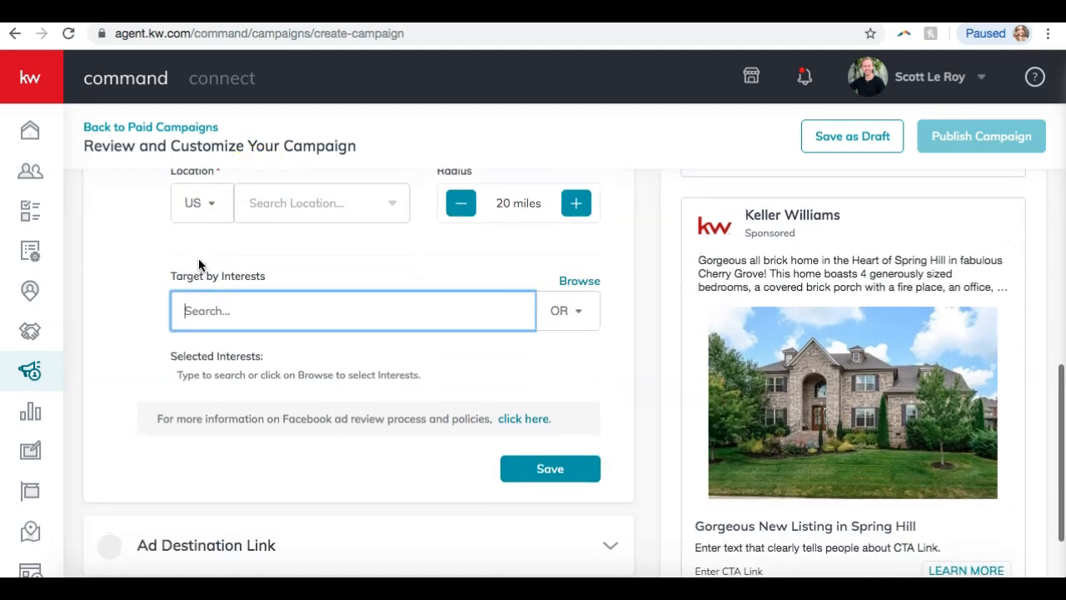
left_click(537, 468)
scroll(530, 485, "down", 4)
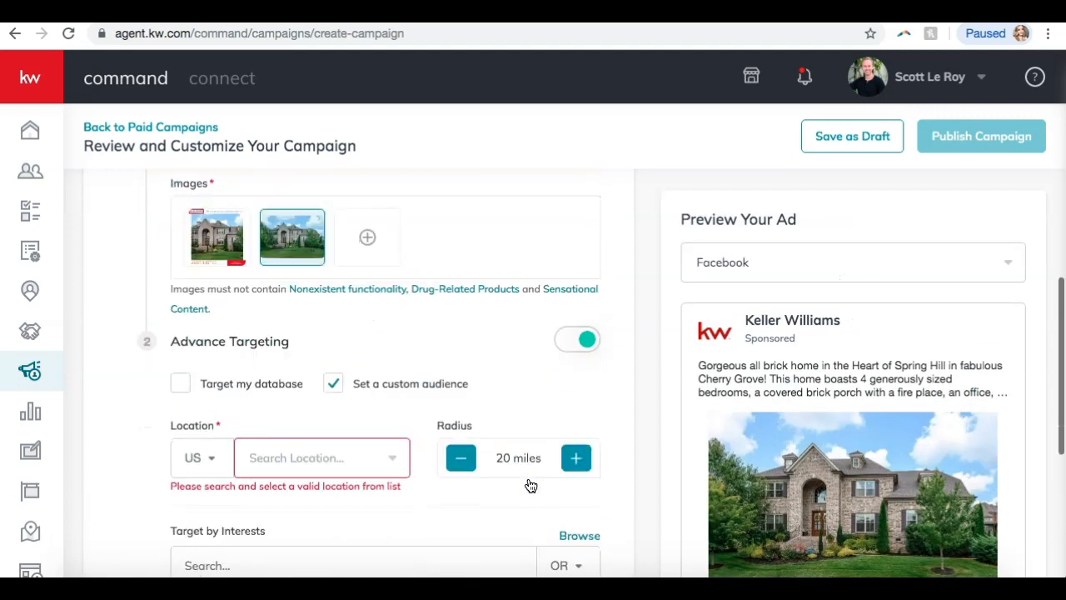
Try the Target my database and Set a custom audience options, whose audience lists are empty.
left_click(329, 460)
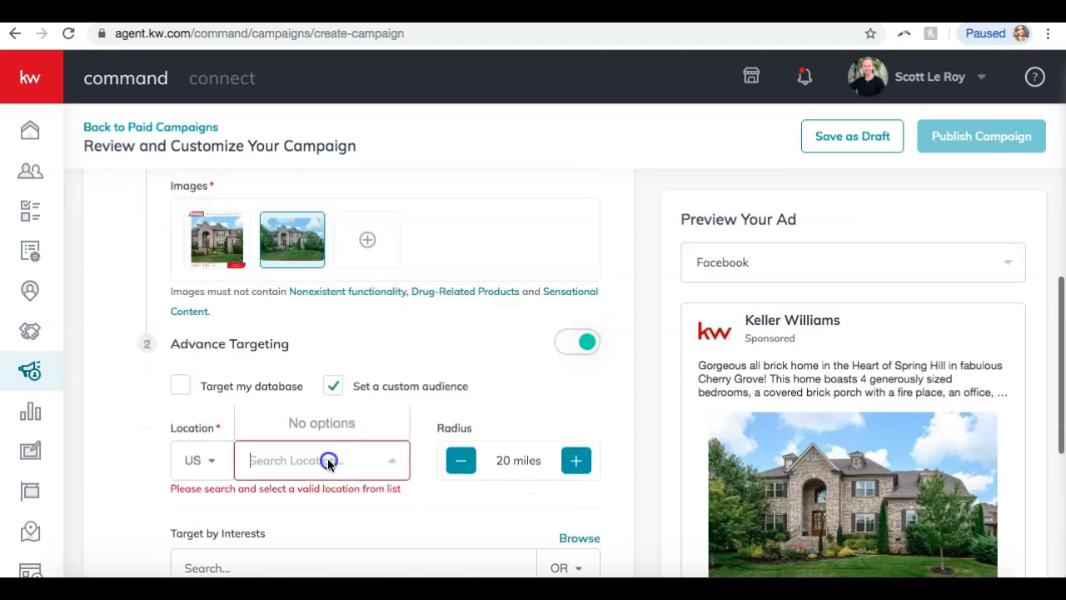
left_click(179, 386)
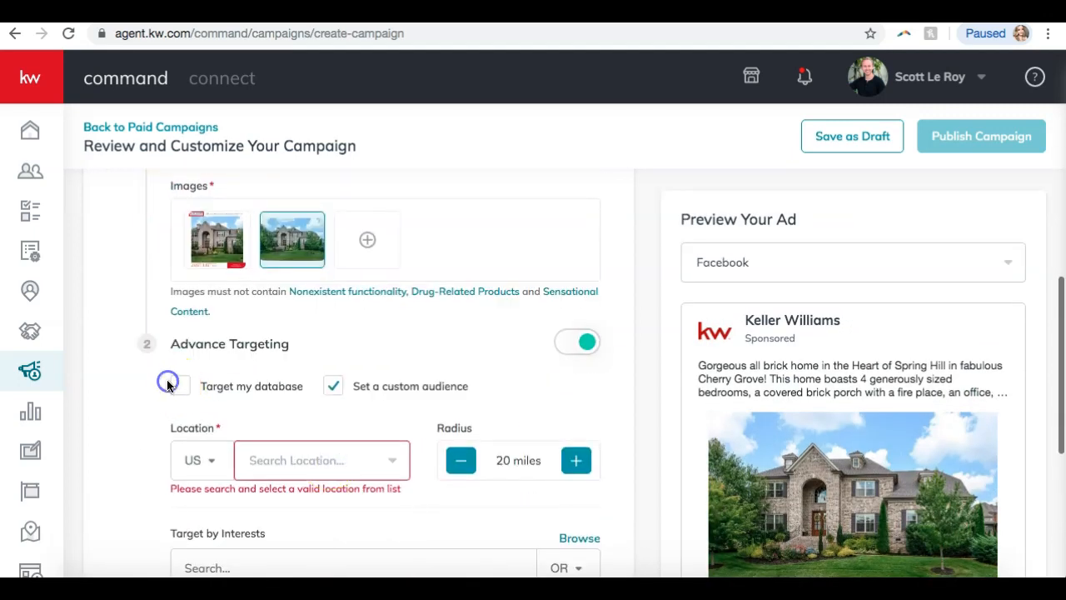
left_click(333, 387)
left_click(302, 492)
scroll(303, 502, "down", 2)
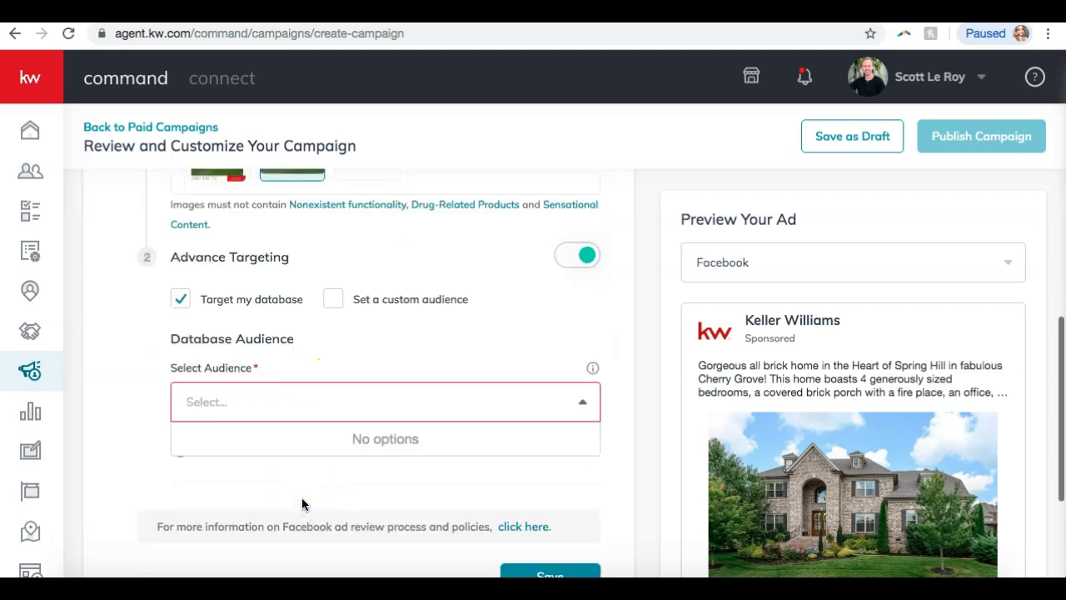
left_click(391, 354)
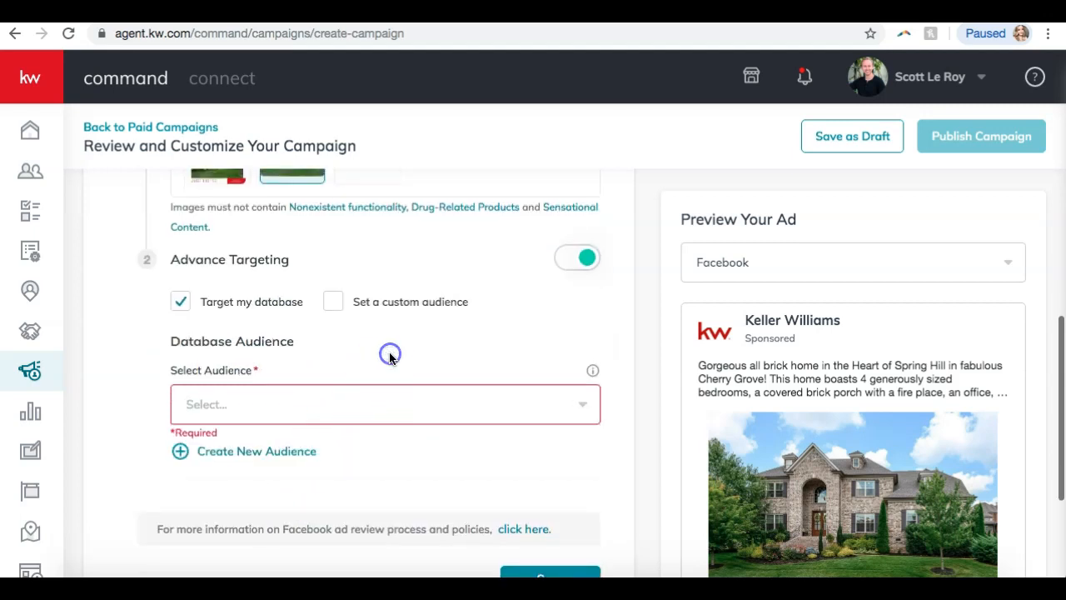
left_click(180, 301)
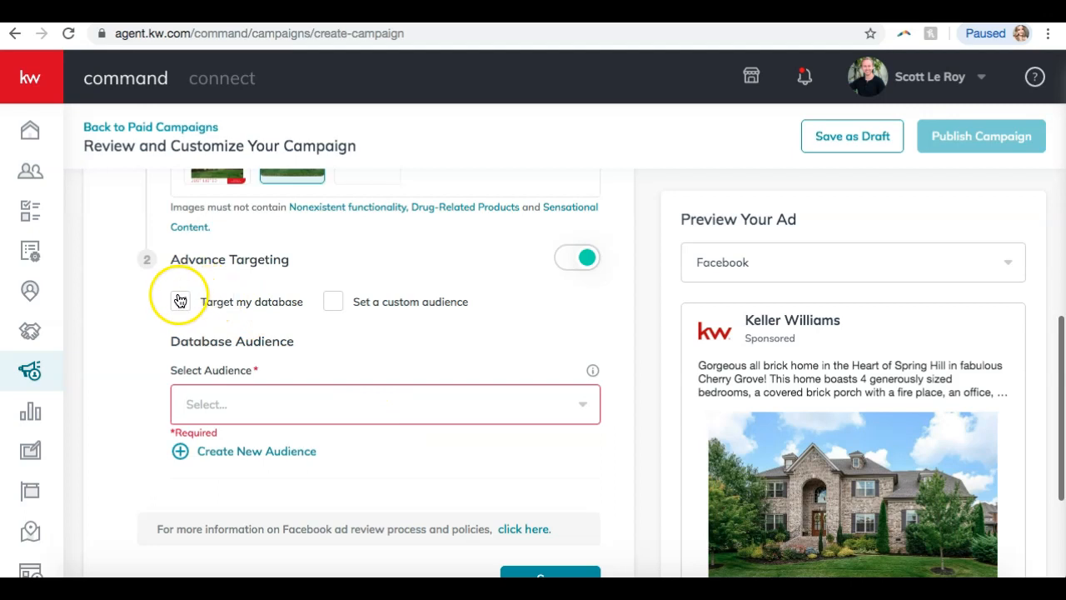
left_click(334, 302)
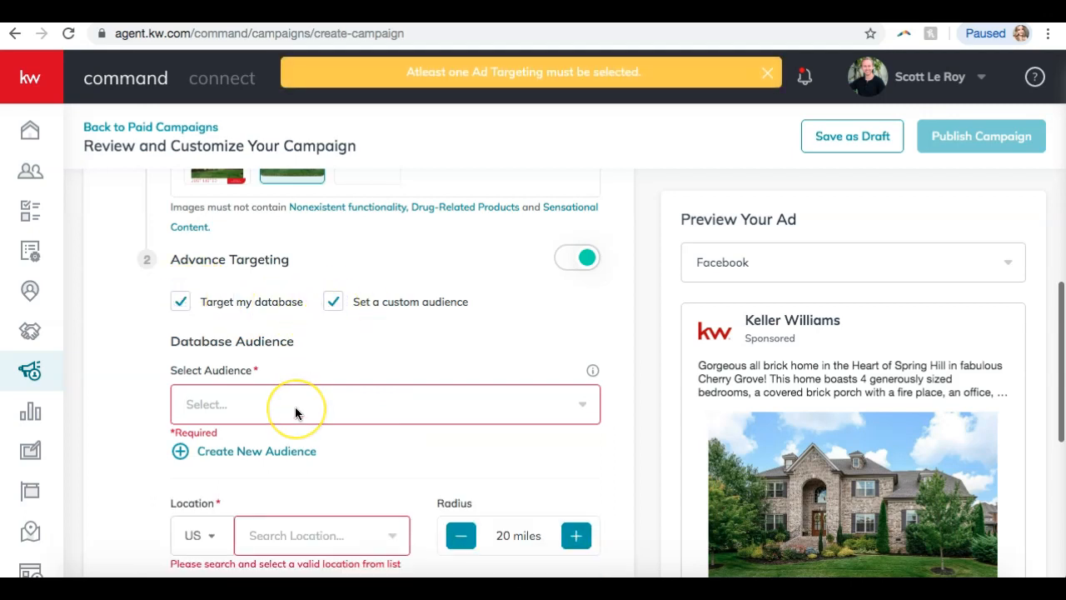
scroll(298, 409, "down", 3)
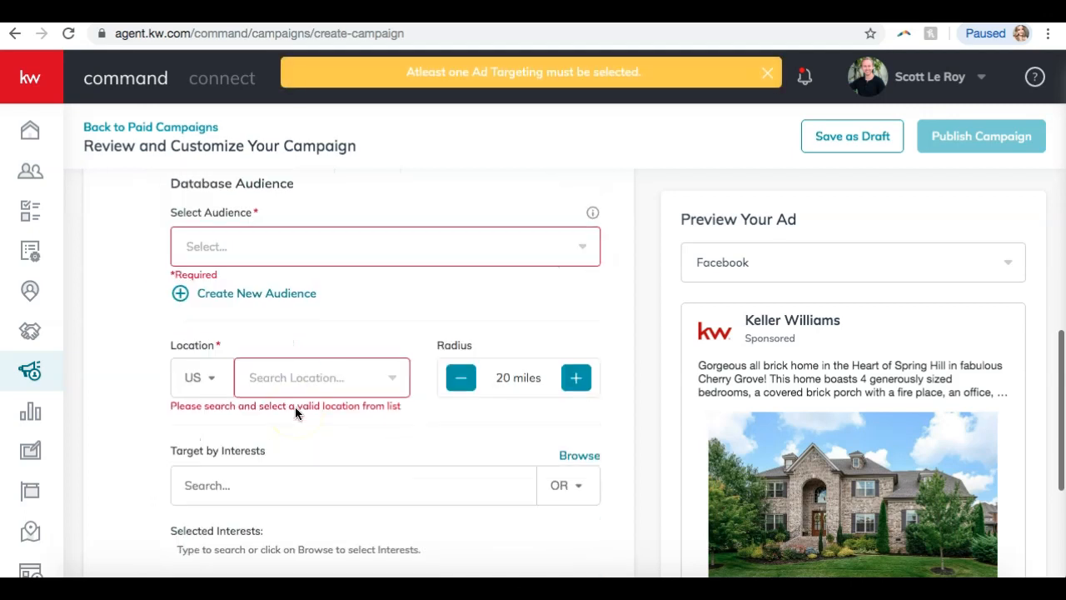
left_click(289, 254)
scroll(290, 257, "up", 2)
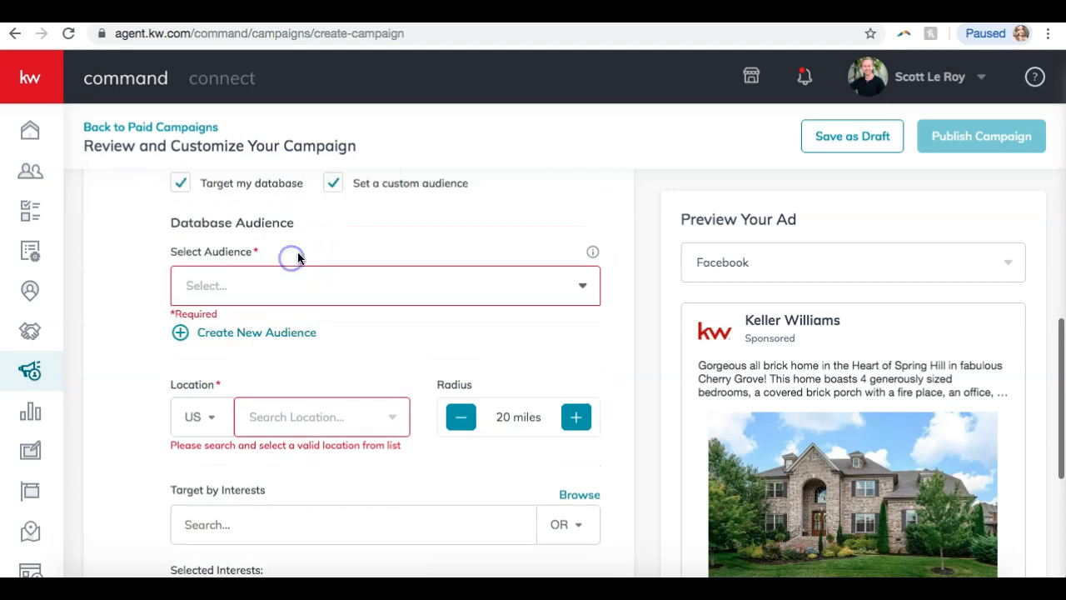
left_click(180, 240)
left_click(334, 241)
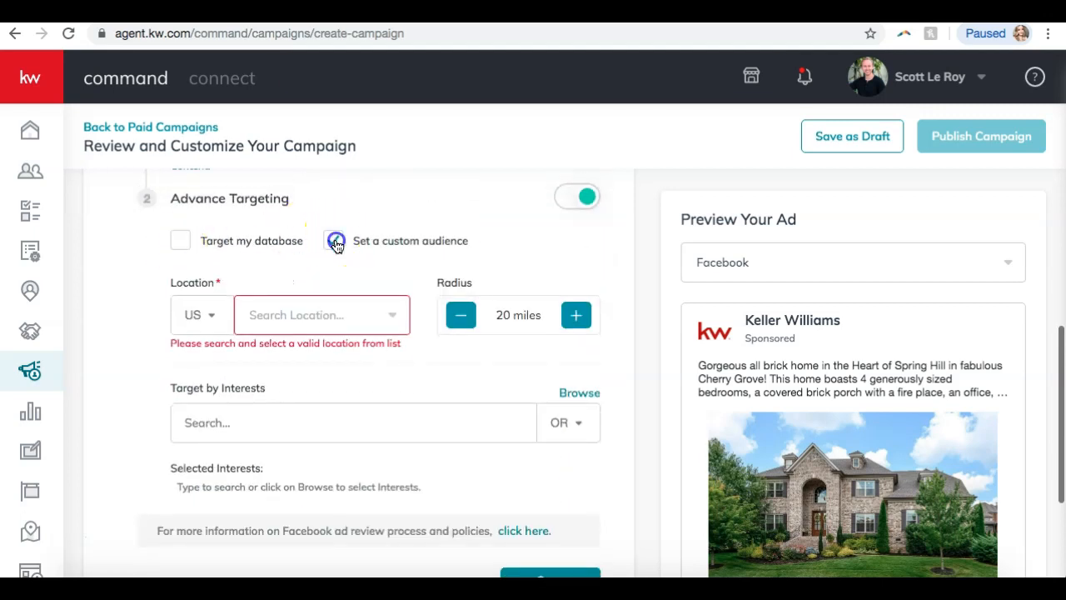
Re-enter 'spring hill' as the target location and retry saving the targeting.
left_click(305, 329)
type("spring hill")
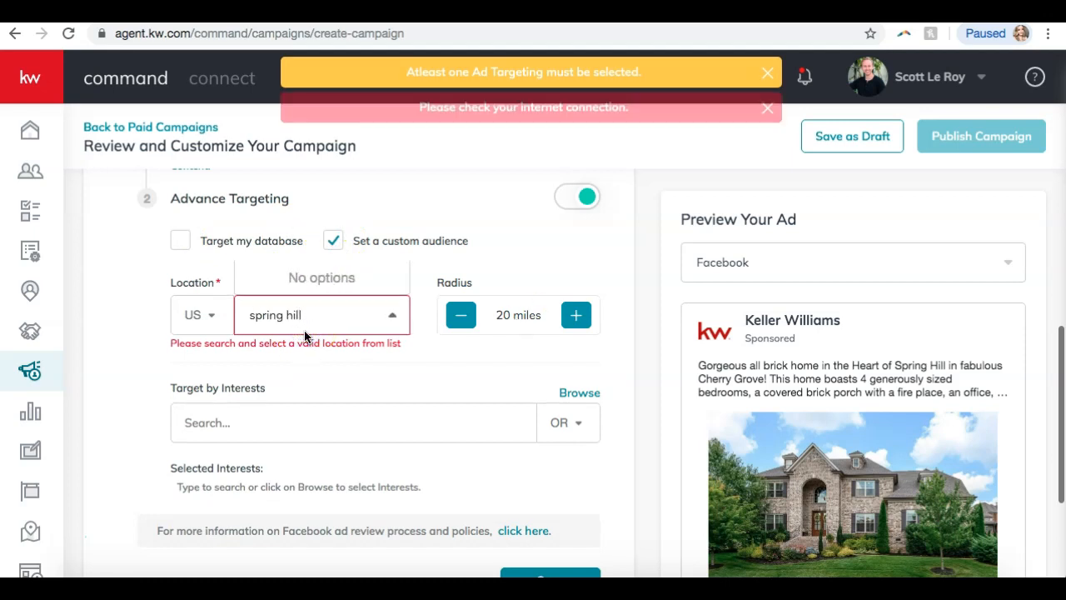
left_click(328, 389)
left_click(374, 398)
scroll(378, 396, "down", 5)
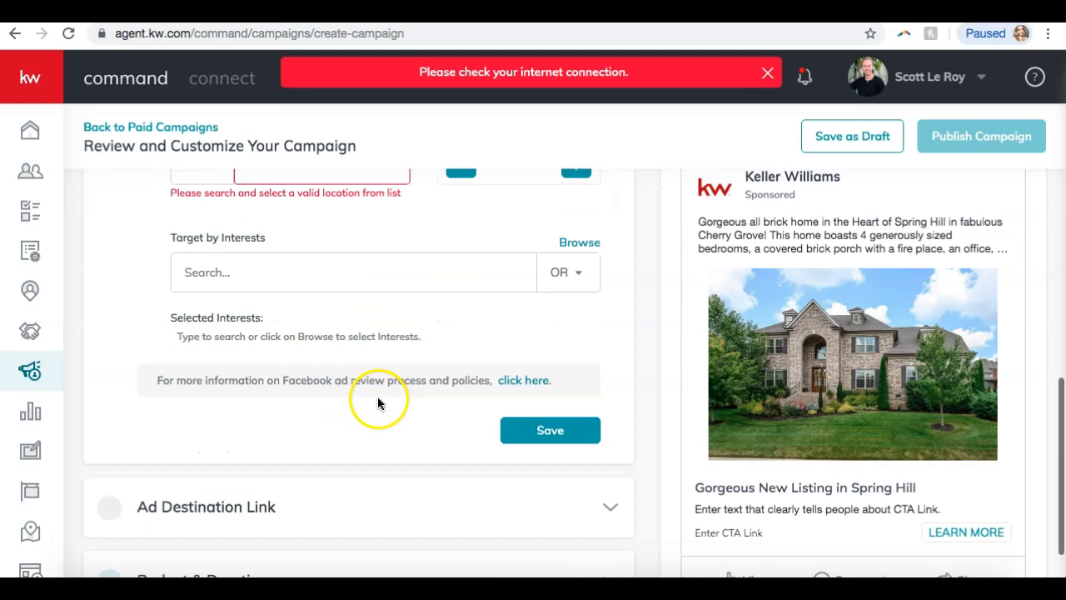
left_click(583, 381)
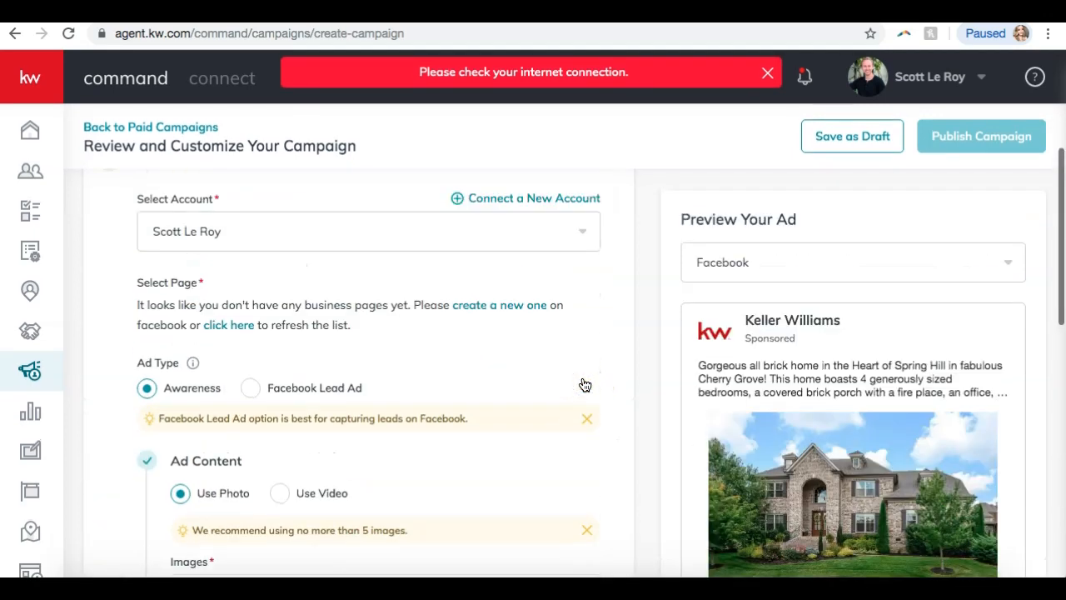
Switch Advance Targeting off for the Facebook ad.
scroll(584, 383, "down", 8)
scroll(584, 383, "up", 3)
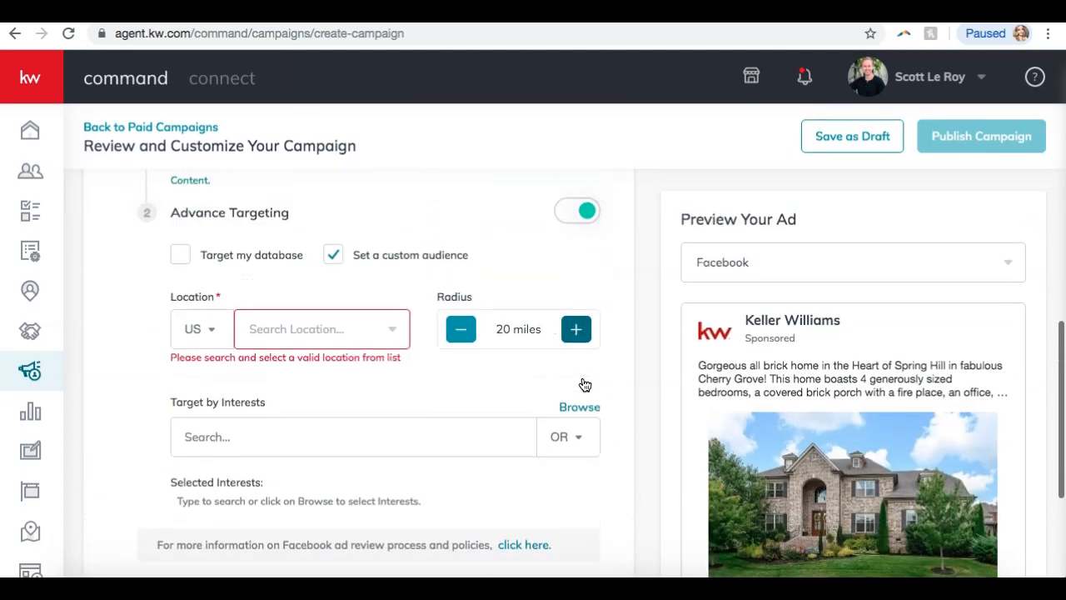
left_click(584, 263)
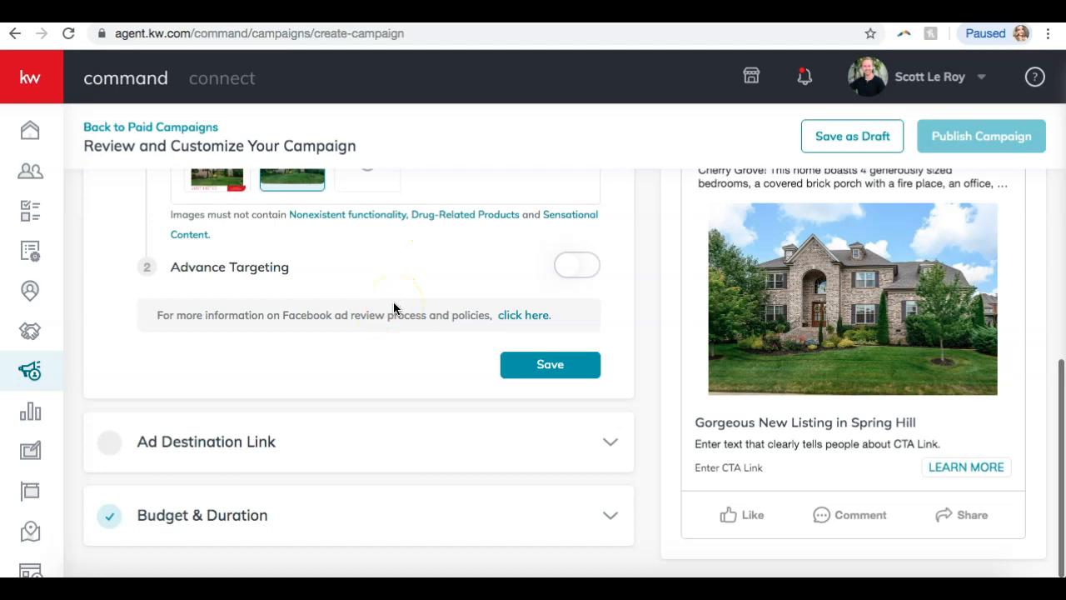
Pick the existing ad account and save the Facebook section, which stays flagged incomplete.
scroll(394, 308, "up", 1)
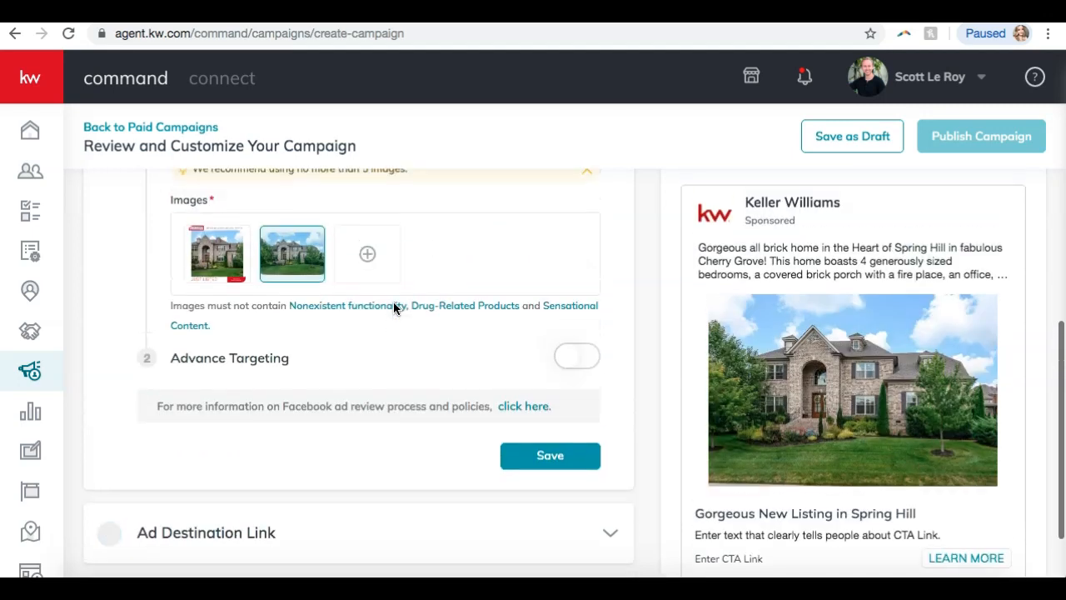
left_click(546, 456)
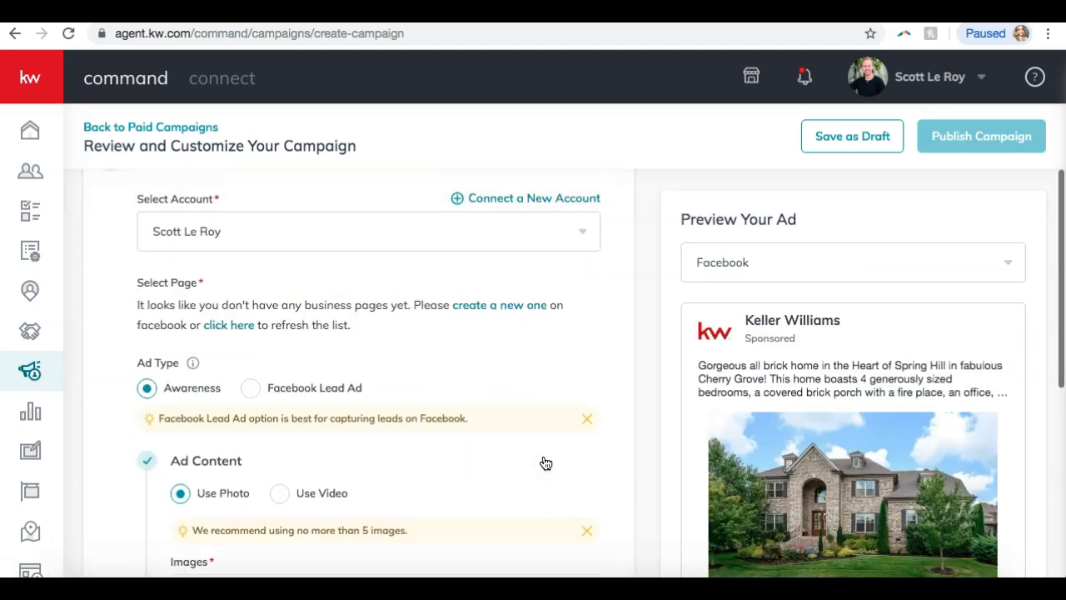
scroll(546, 463, "up", 2)
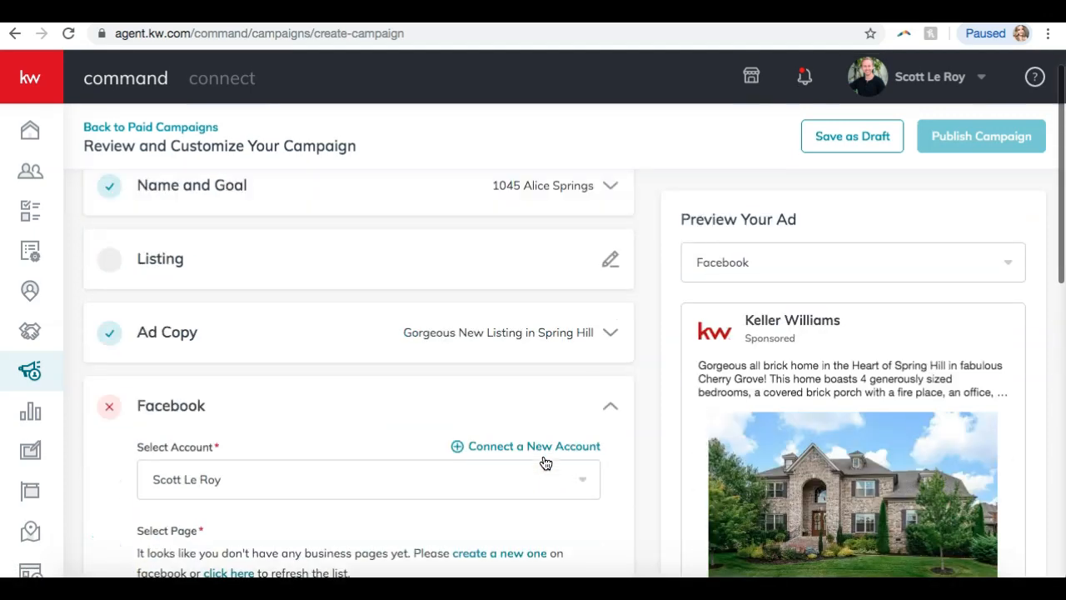
scroll(546, 463, "down", 3)
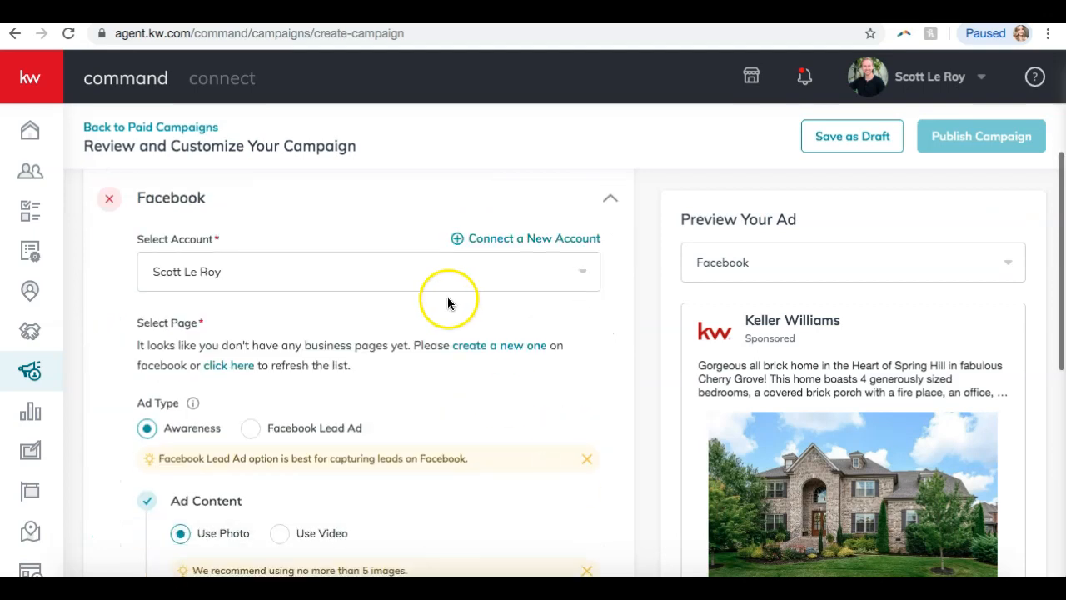
left_click(428, 263)
left_click(217, 309)
scroll(411, 310, "down", 5)
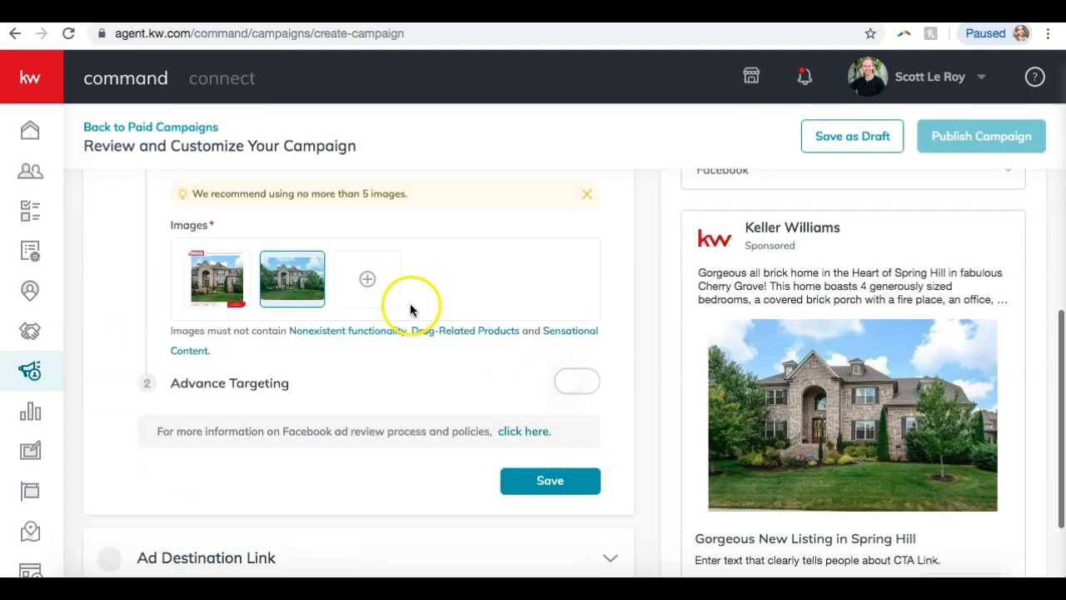
scroll(466, 334, "down", 2)
left_click(552, 362)
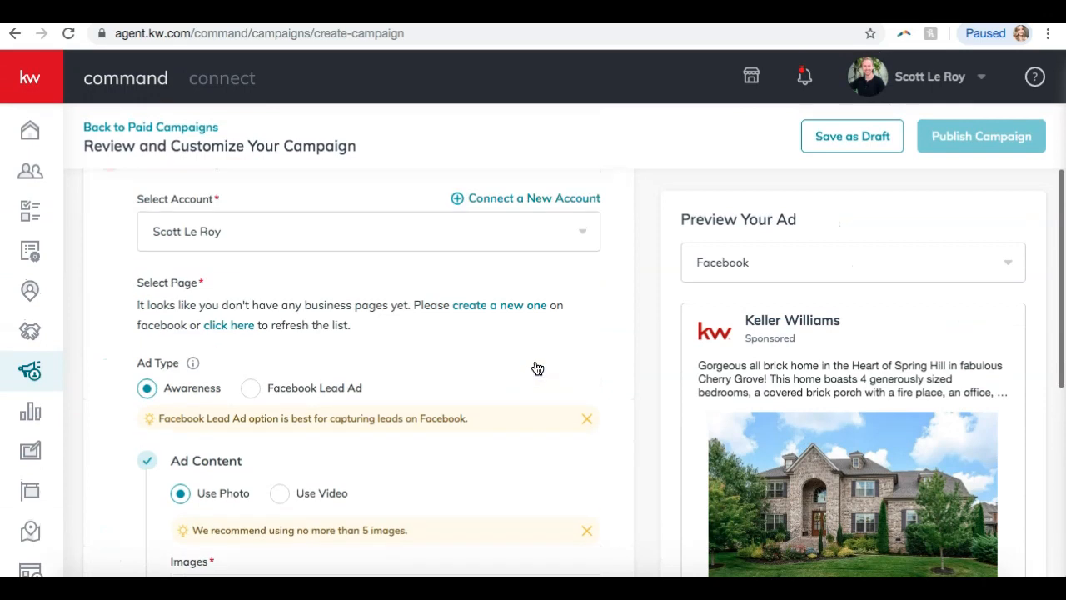
scroll(269, 198, "up", 1)
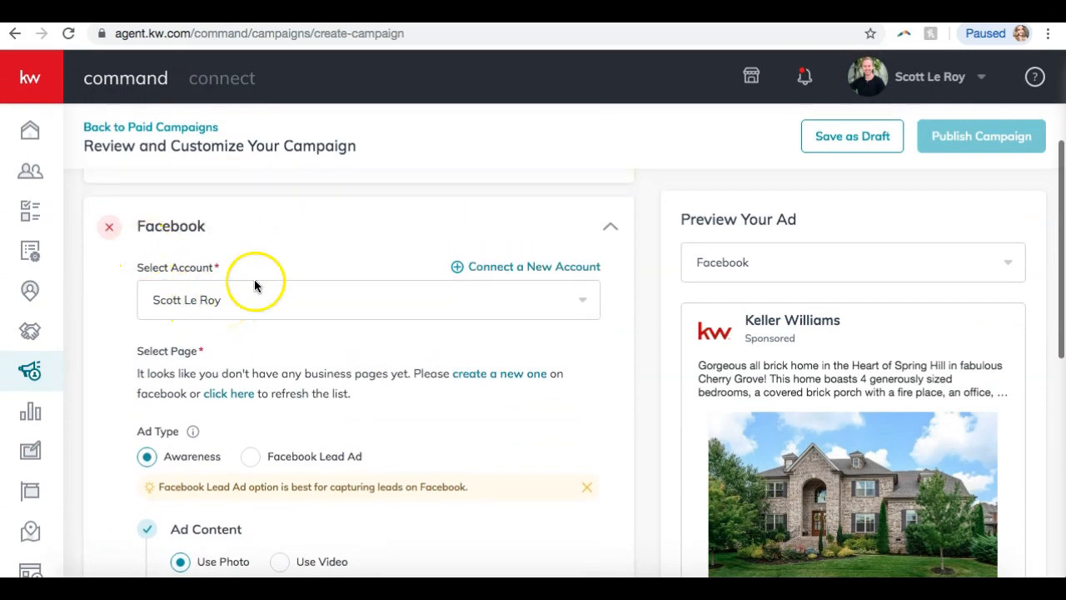
Start connecting a new Facebook account, then cancel the Facebook login.
left_click(508, 274)
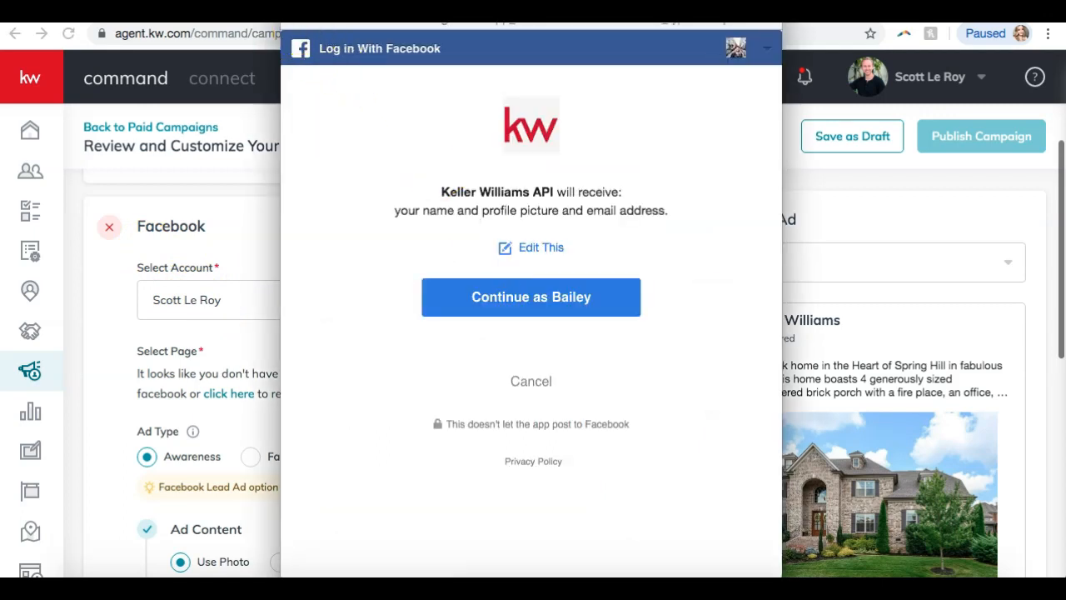
left_click(291, 26)
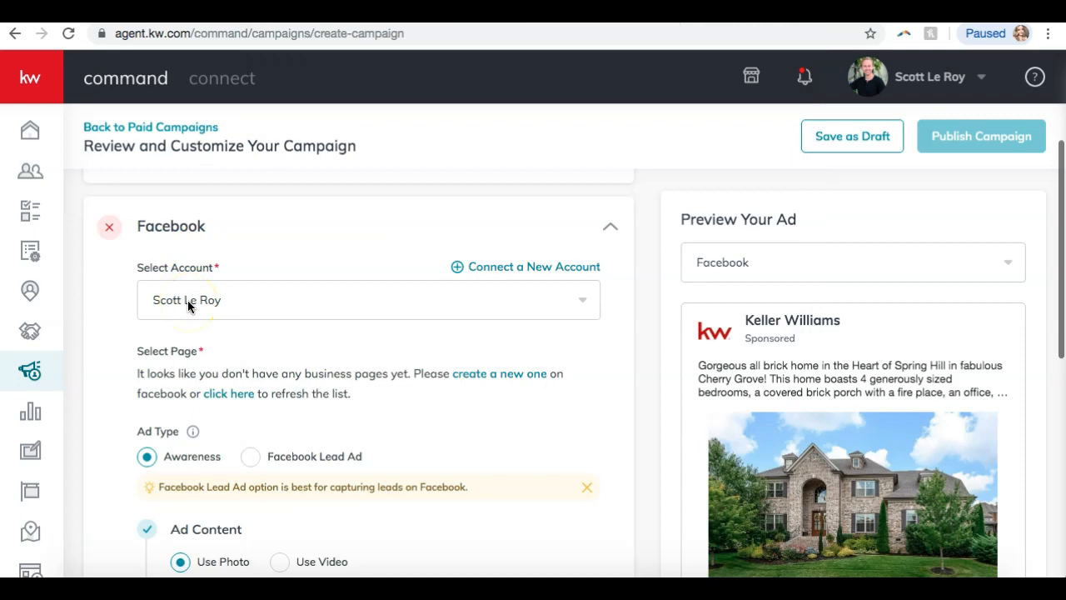
left_click(383, 305)
left_click(310, 262)
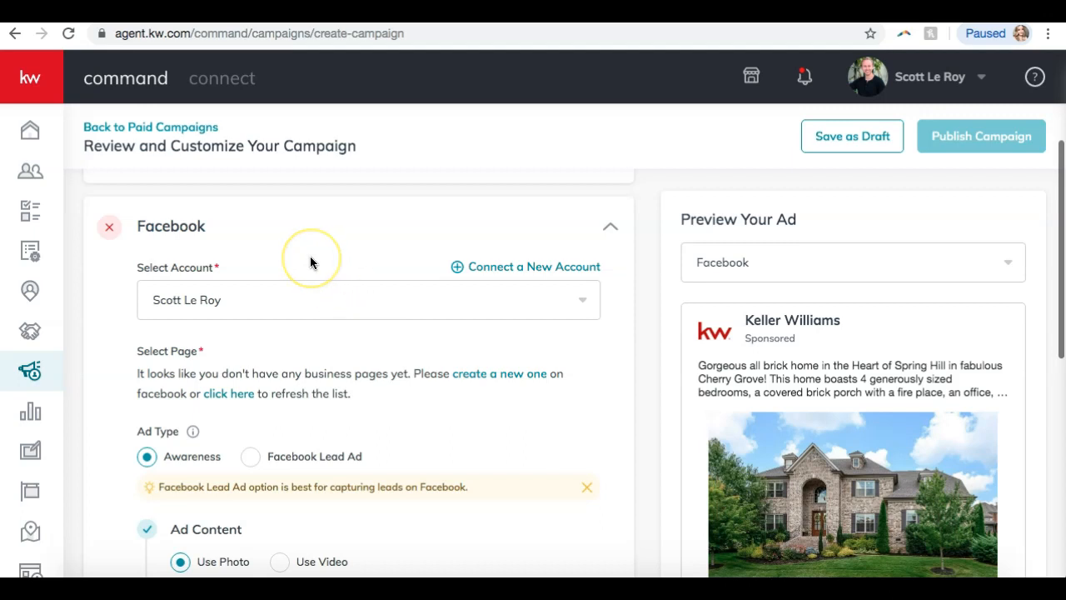
scroll(310, 263, "down", 1)
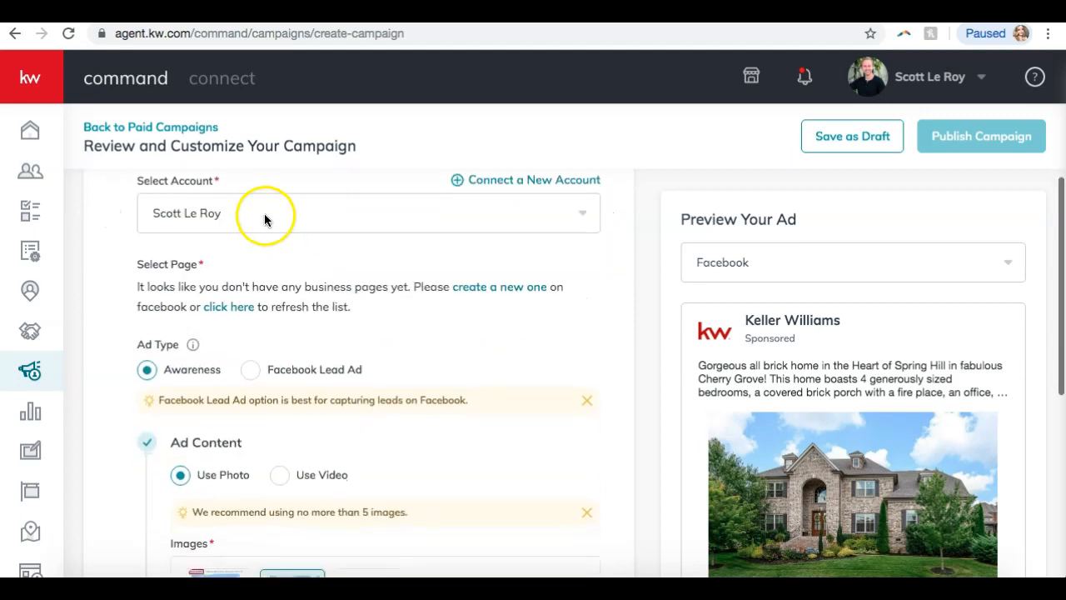
Select the only connected Facebook account for the ad.
left_click(186, 214)
left_click(185, 215)
left_click(185, 220)
left_click(124, 221)
left_click(212, 208)
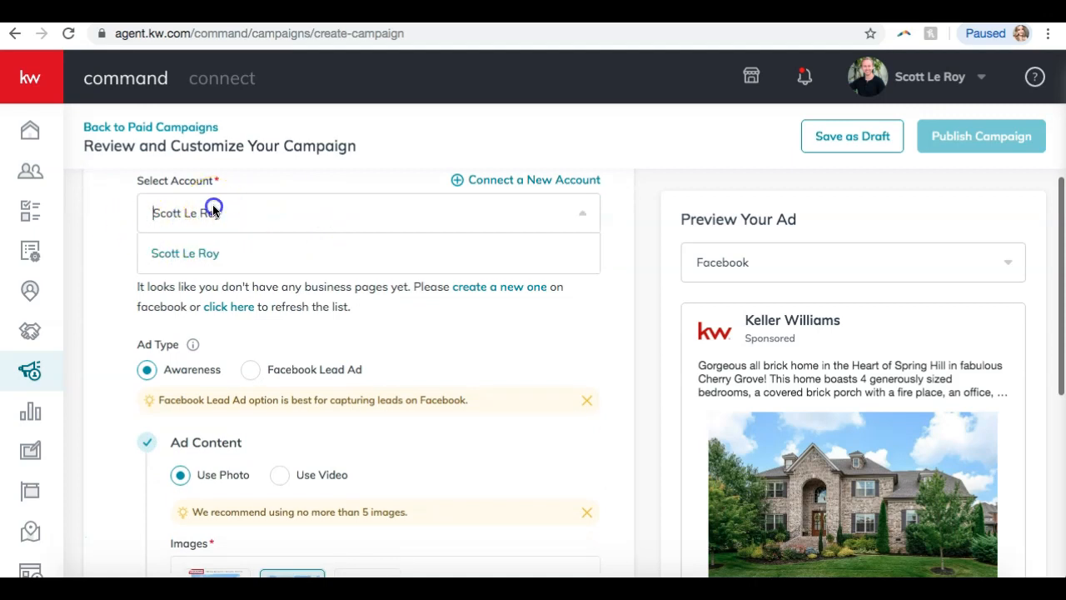
left_click(214, 233)
scroll(232, 222, "down", 6)
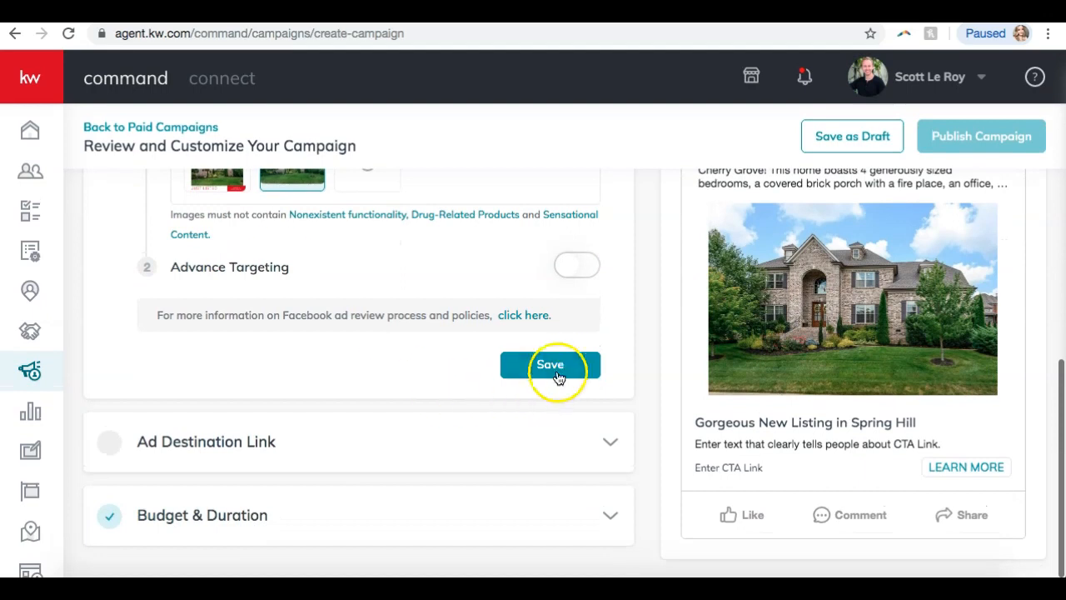
Expand the Ad Destination Link section, with empty URL and description and a Learn More button.
left_click(394, 457)
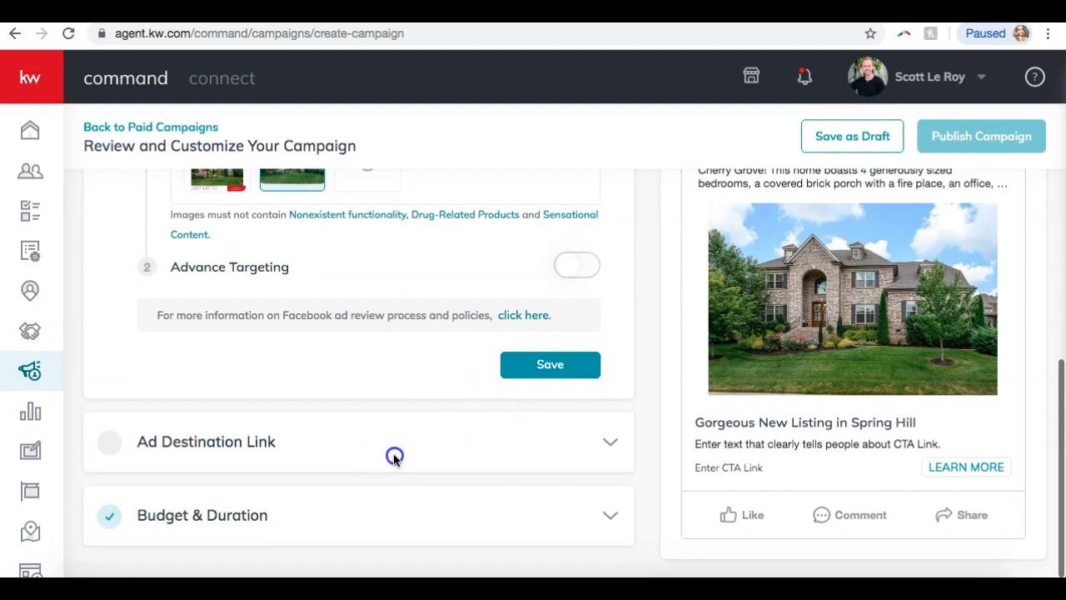
left_click(198, 455)
scroll(369, 356, "down", 2)
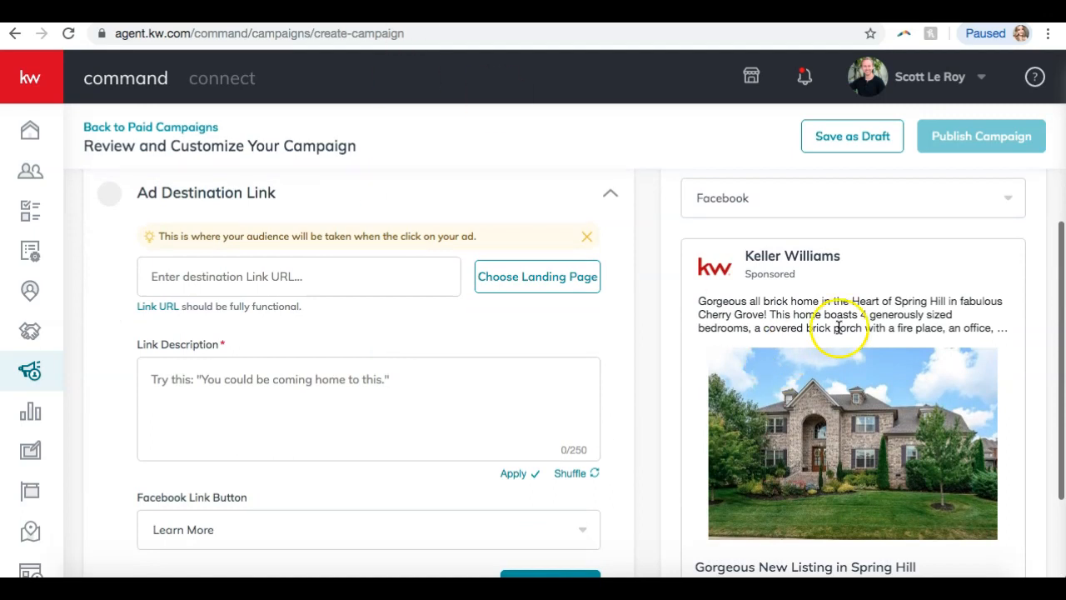
scroll(838, 323, "down", 3)
scroll(839, 327, "up", 2)
scroll(839, 328, "up", 1)
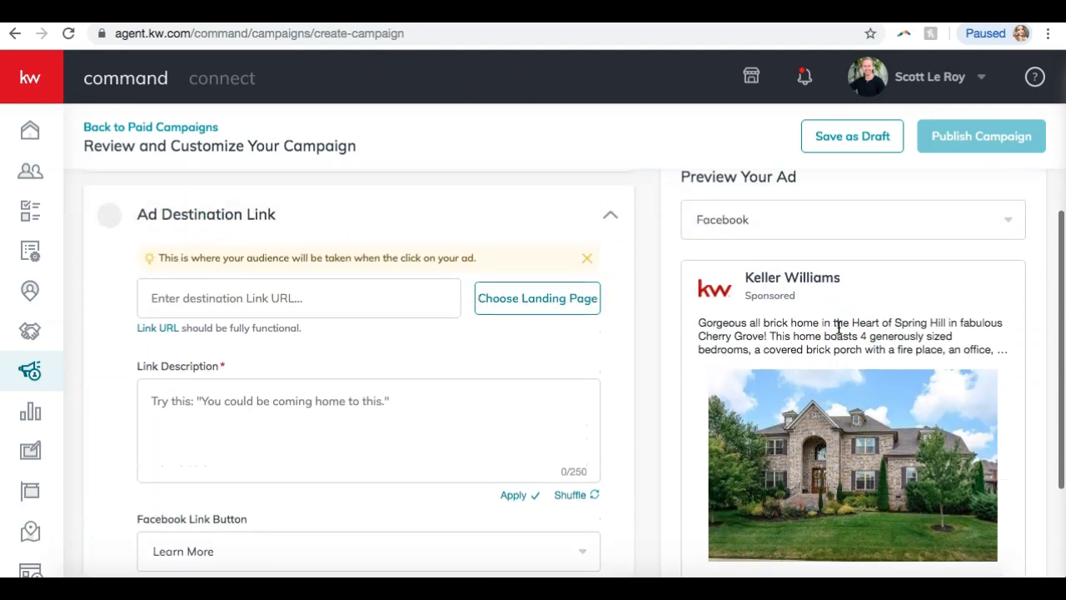
left_click(366, 13)
left_click(315, 35)
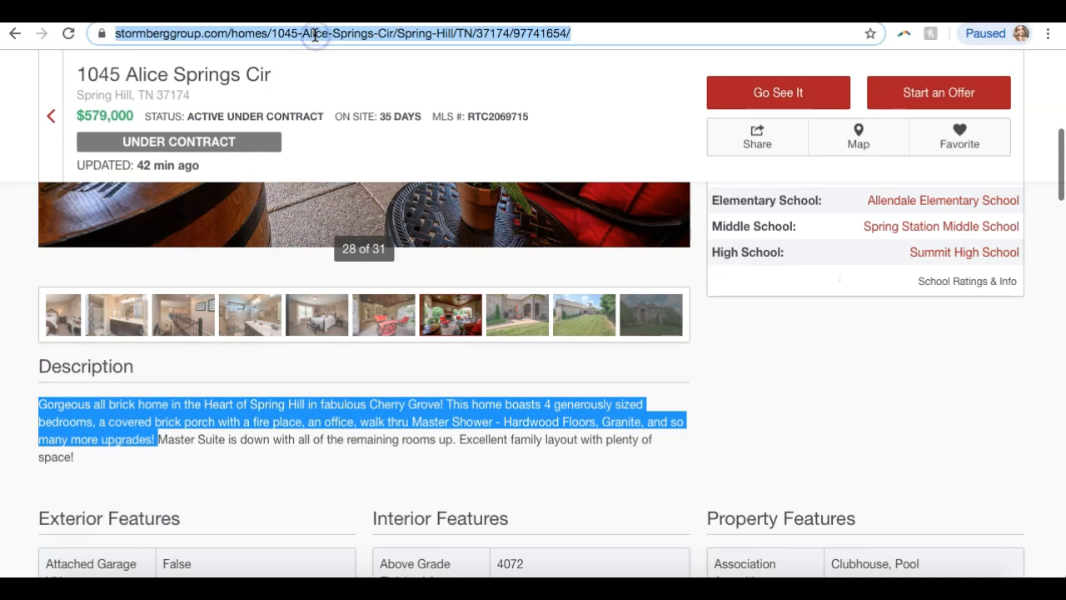
scroll(253, 272, "up", 5)
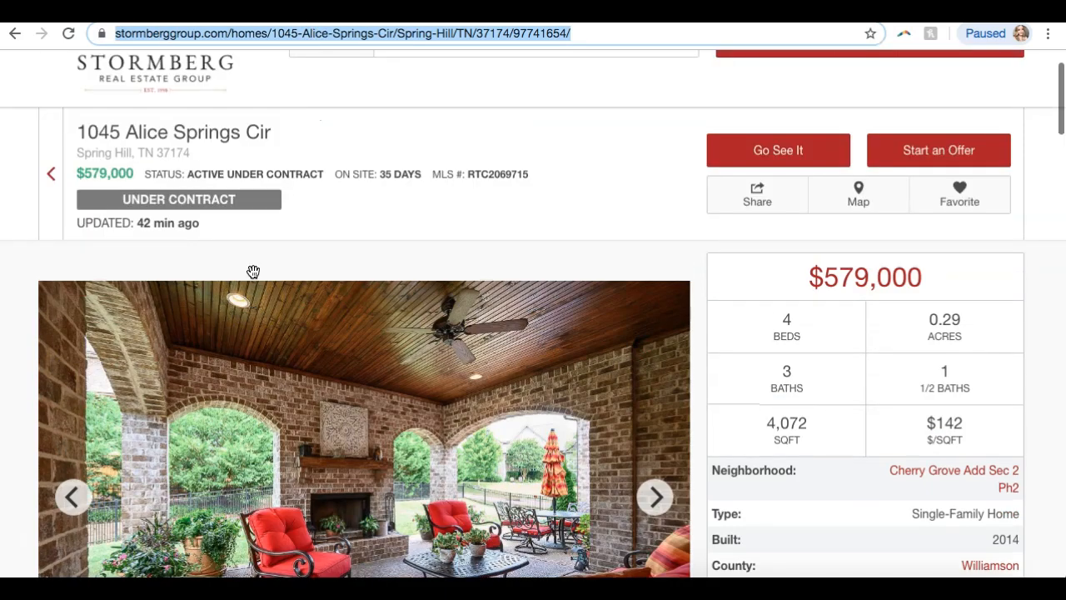
scroll(356, 119, "up", 1)
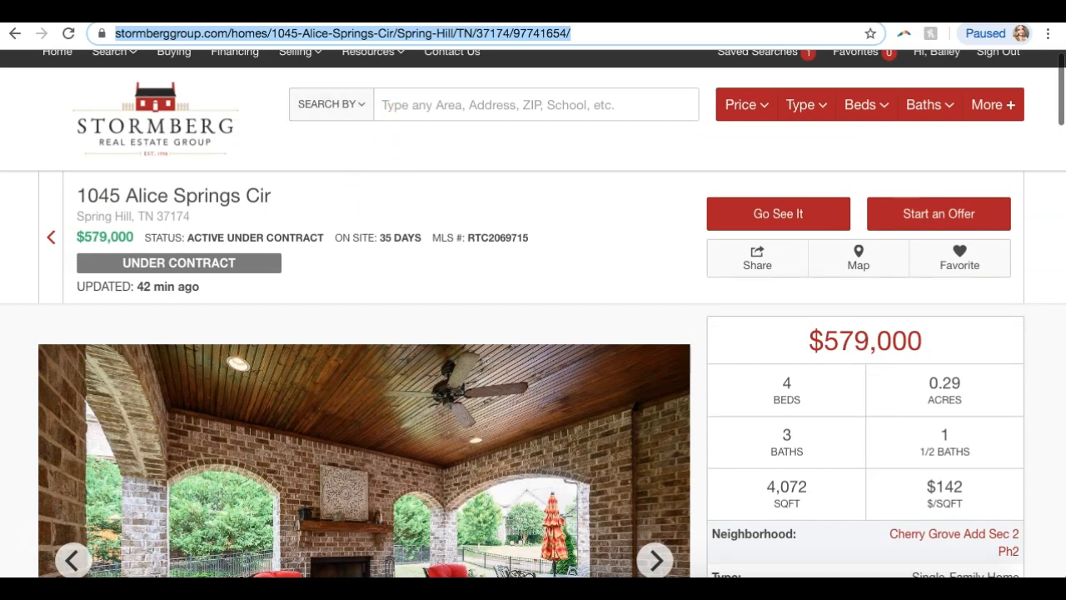
scroll(273, 227, "down", 2)
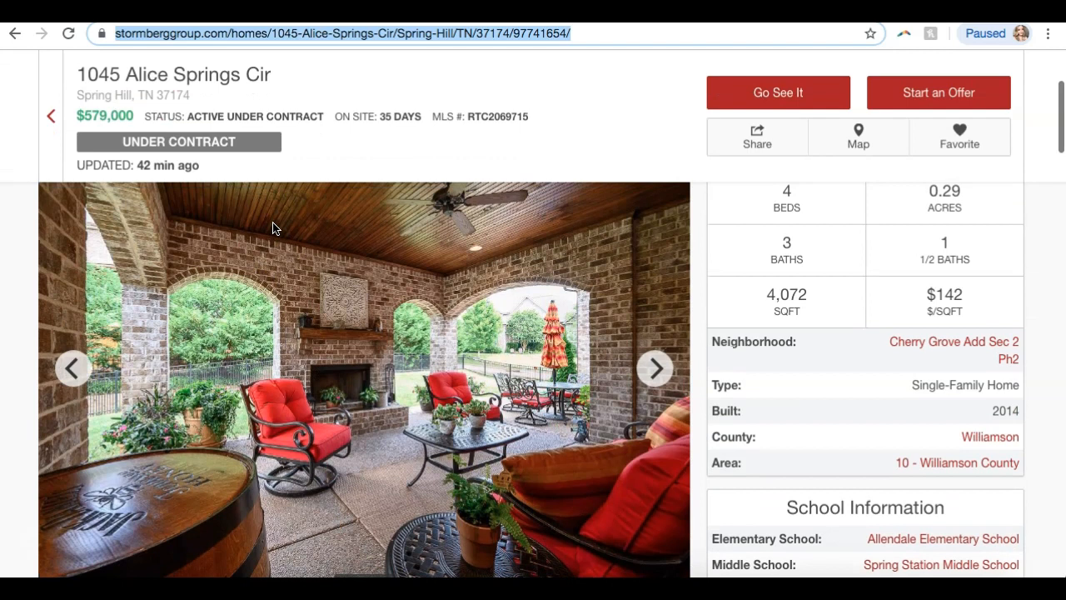
scroll(275, 228, "down", 1)
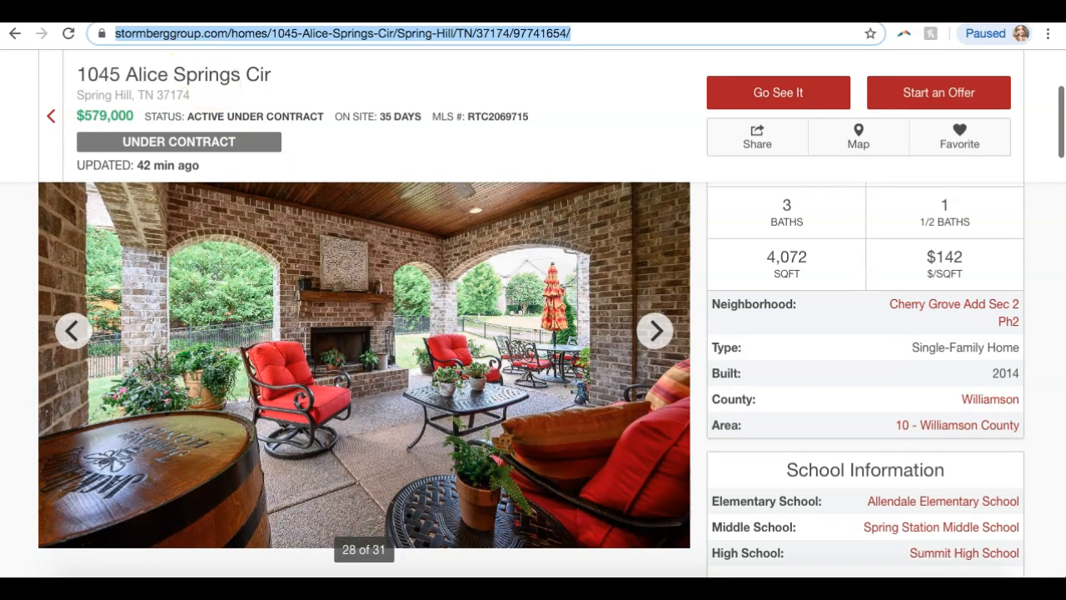
key("ctrl+Tab")
key("ctrl+shift+Tab")
key("ctrl+Tab")
left_click(213, 297)
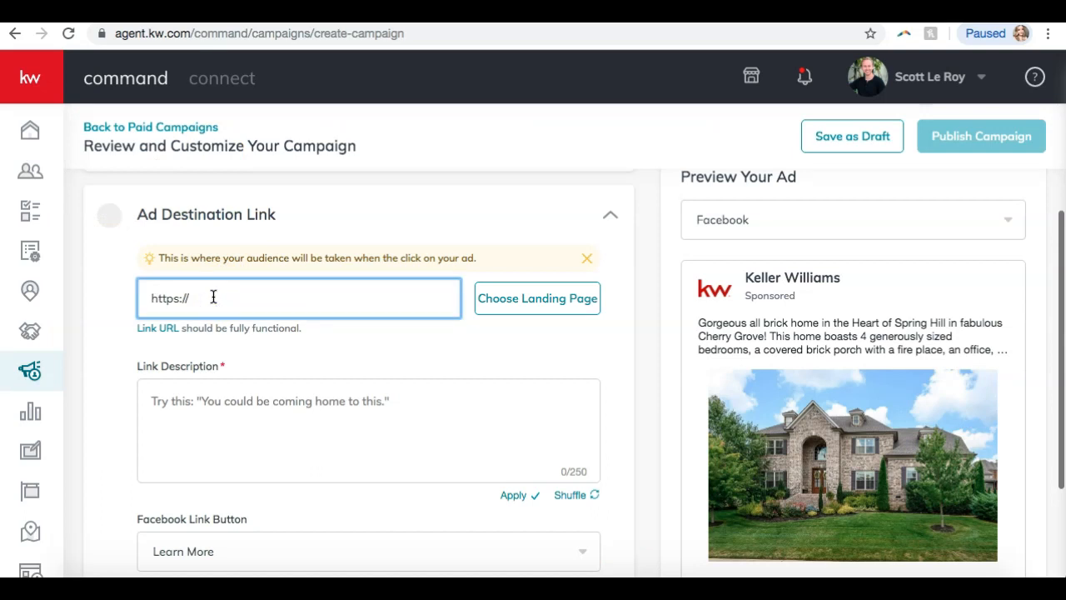
key("ctrl+v")
left_click(344, 351)
scroll(629, 326, "down", 2)
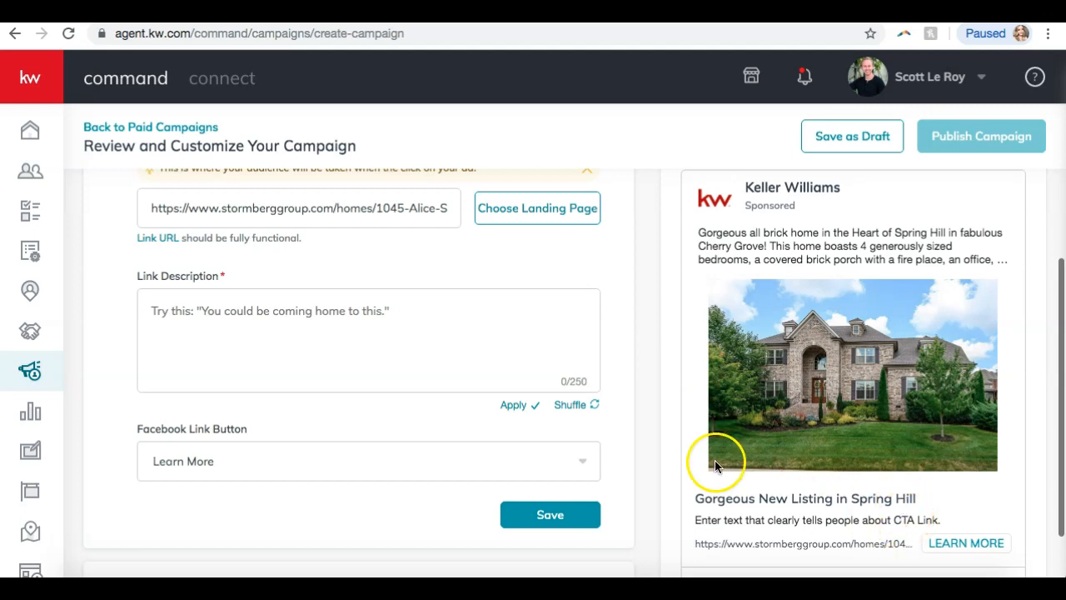
key("ctrl+Tab")
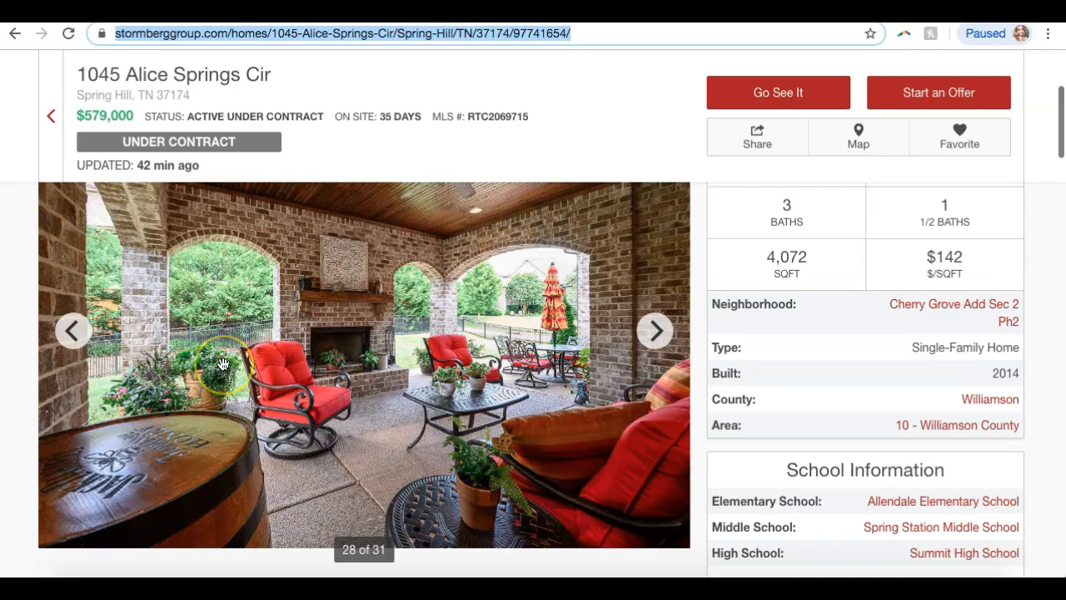
scroll(223, 364, "up", 4)
scroll(222, 367, "down", 12)
scroll(221, 370, "up", 8)
scroll(221, 370, "up", 5)
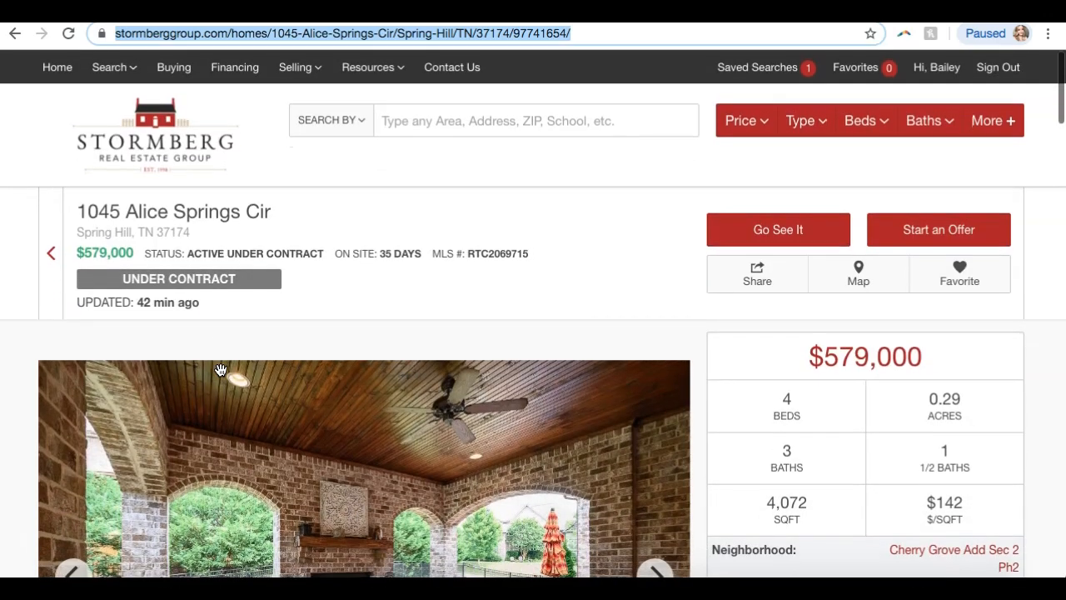
Enter 'You could be coming home to this!' as the link description, keep Learn More, and save.
key("ctrl+shift+Tab")
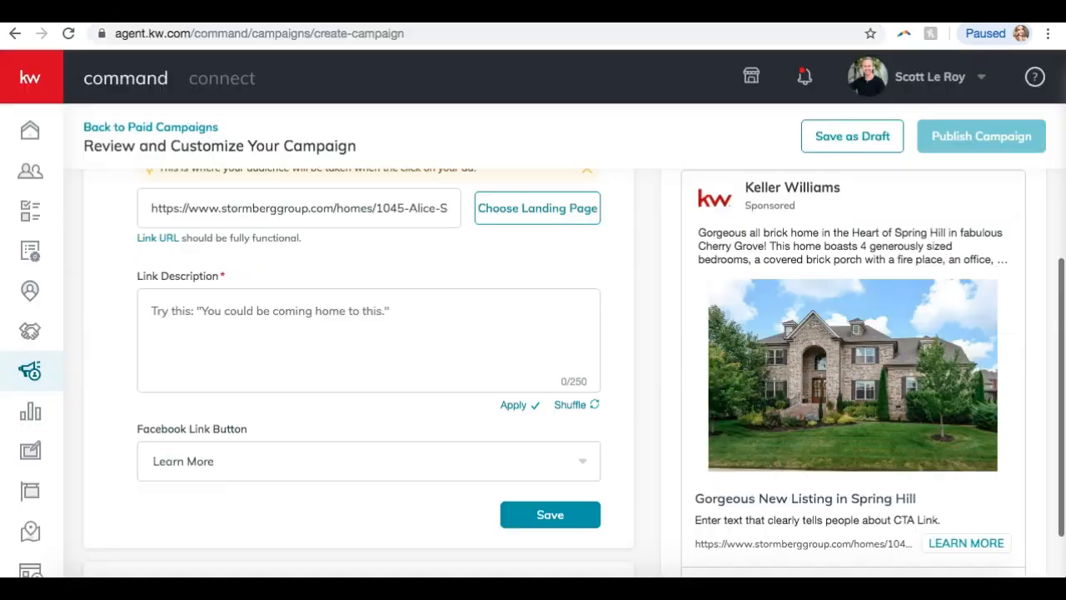
left_click(344, 330)
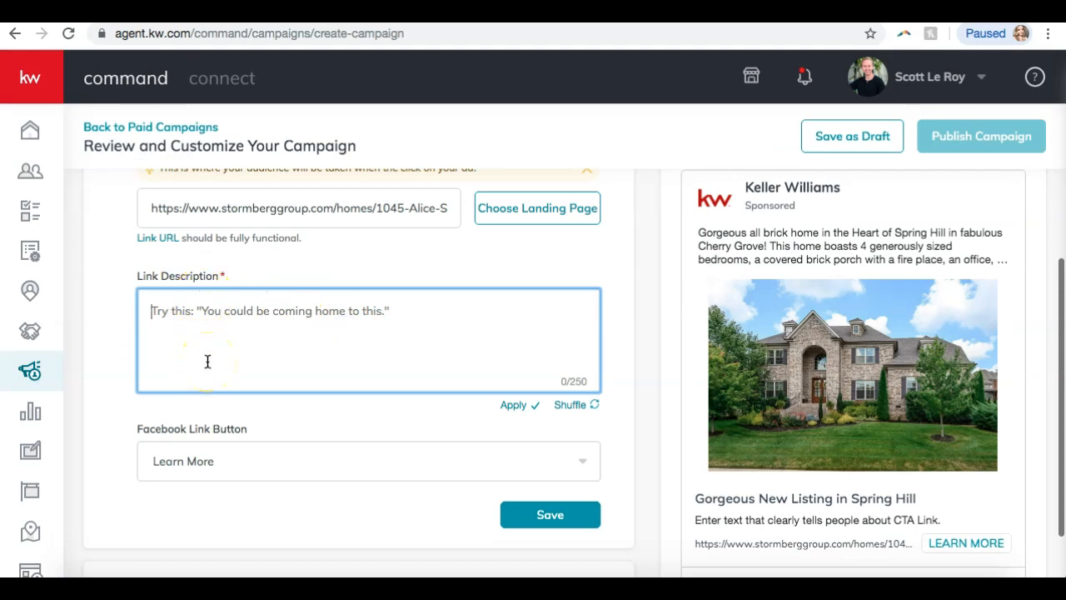
type("You could be h")
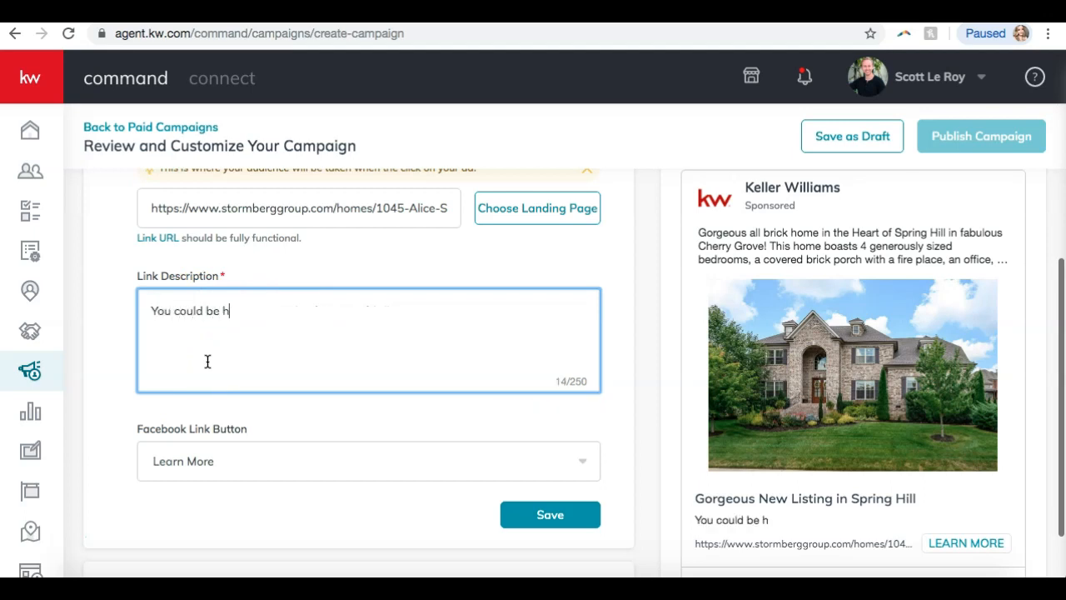
key("BackSpace")
type("coming ho")
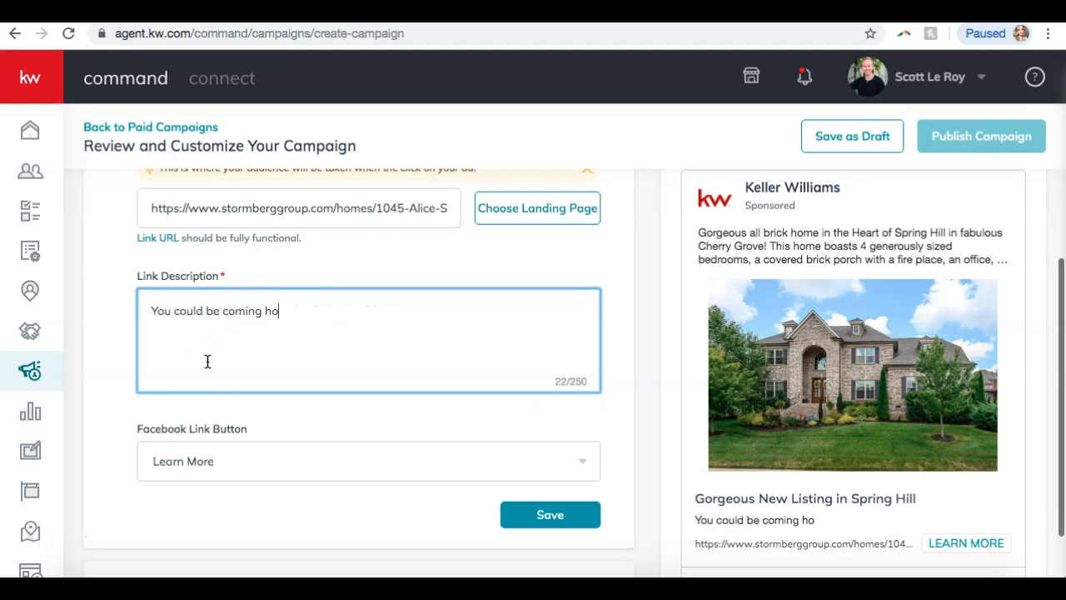
type("me to this!")
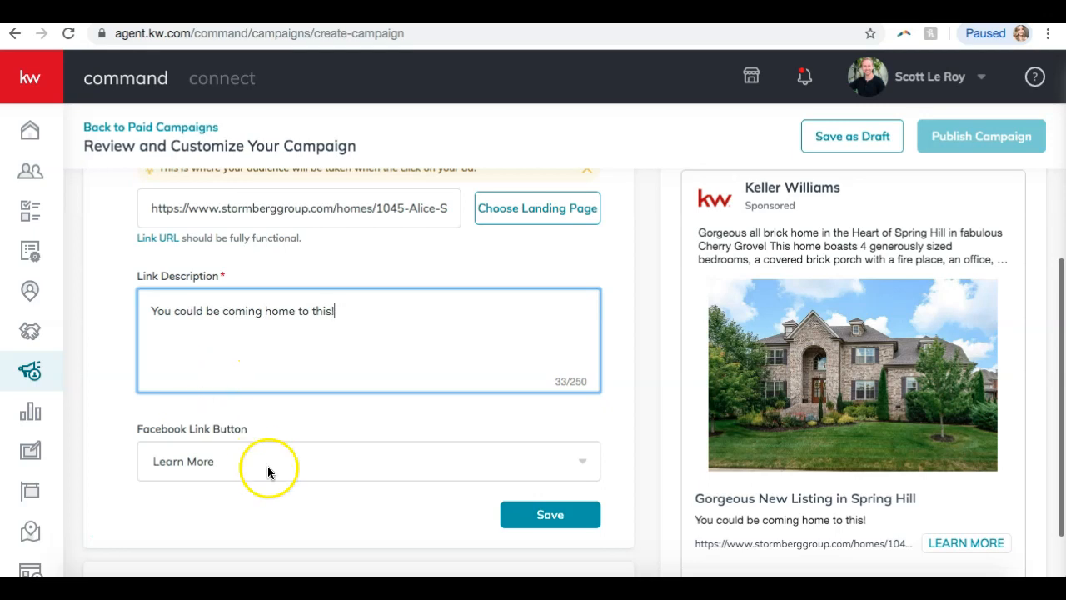
left_click(301, 419)
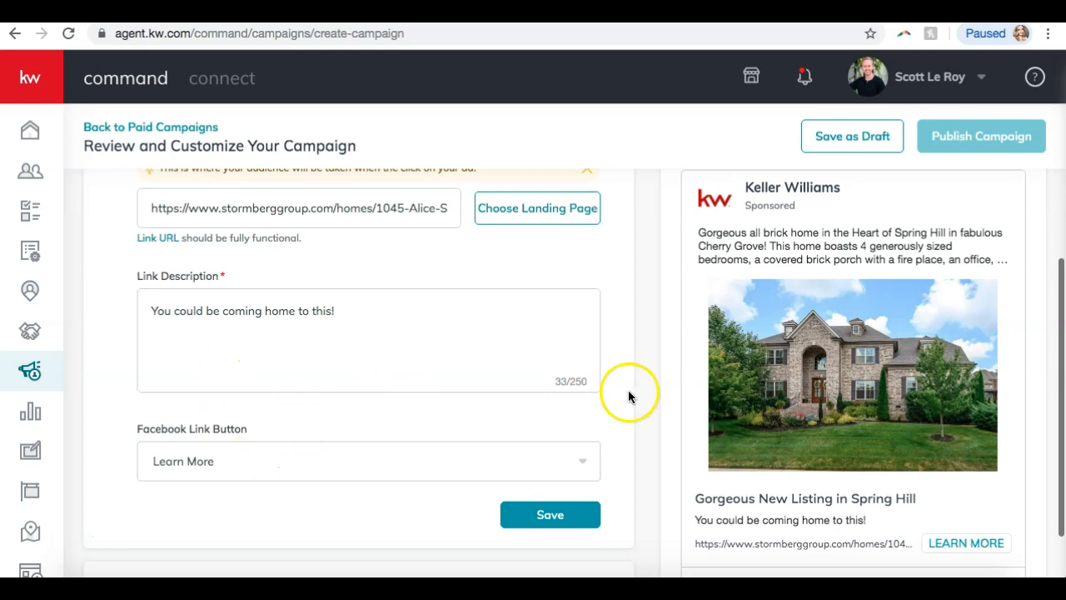
scroll(735, 392, "down", 1)
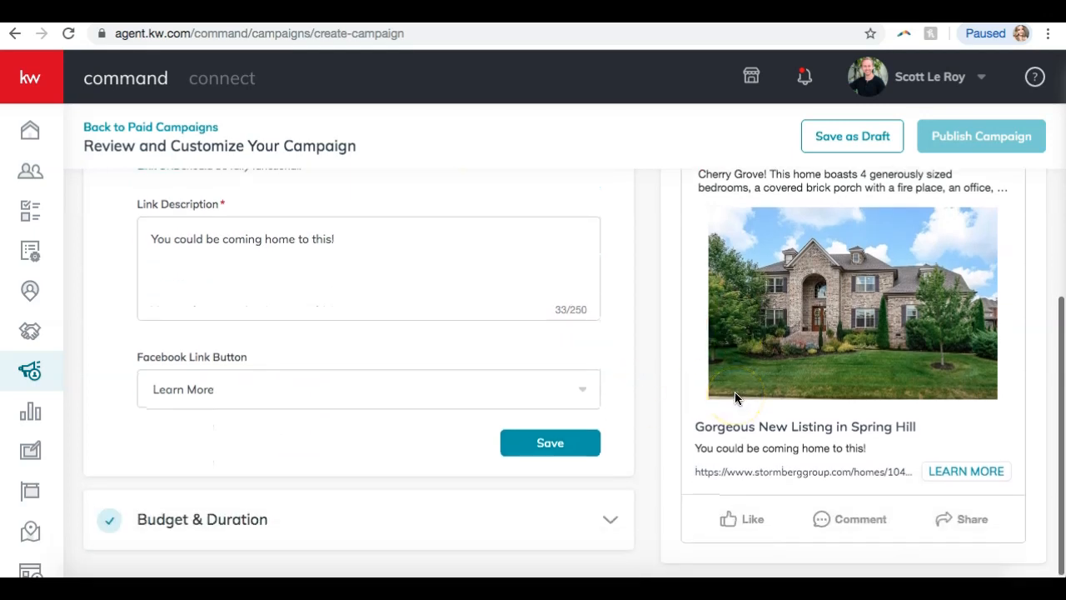
scroll(736, 393, "up", 4)
scroll(759, 389, "down", 4)
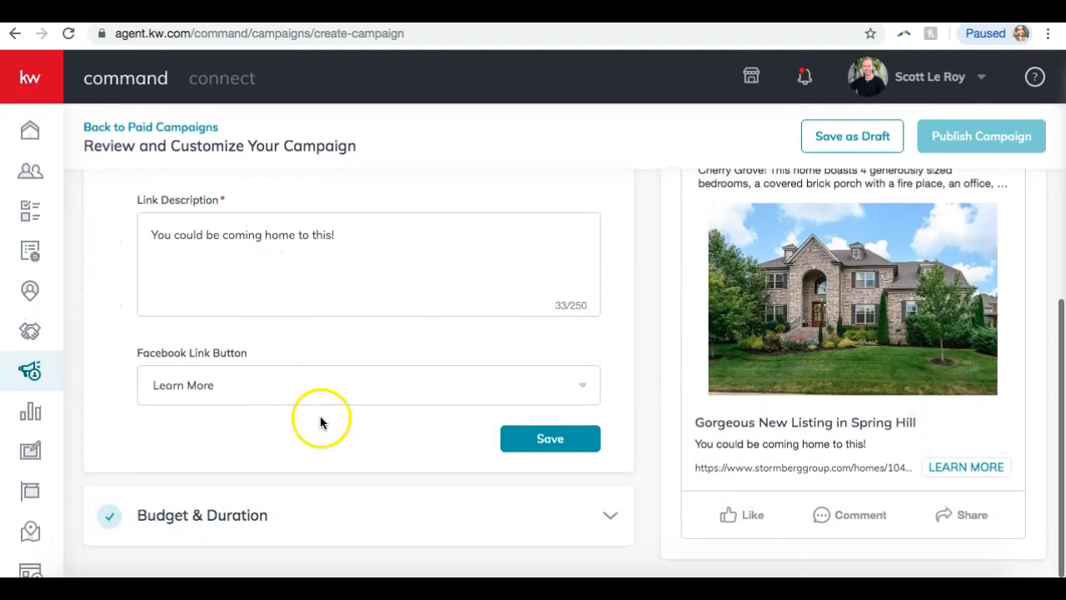
left_click(251, 378)
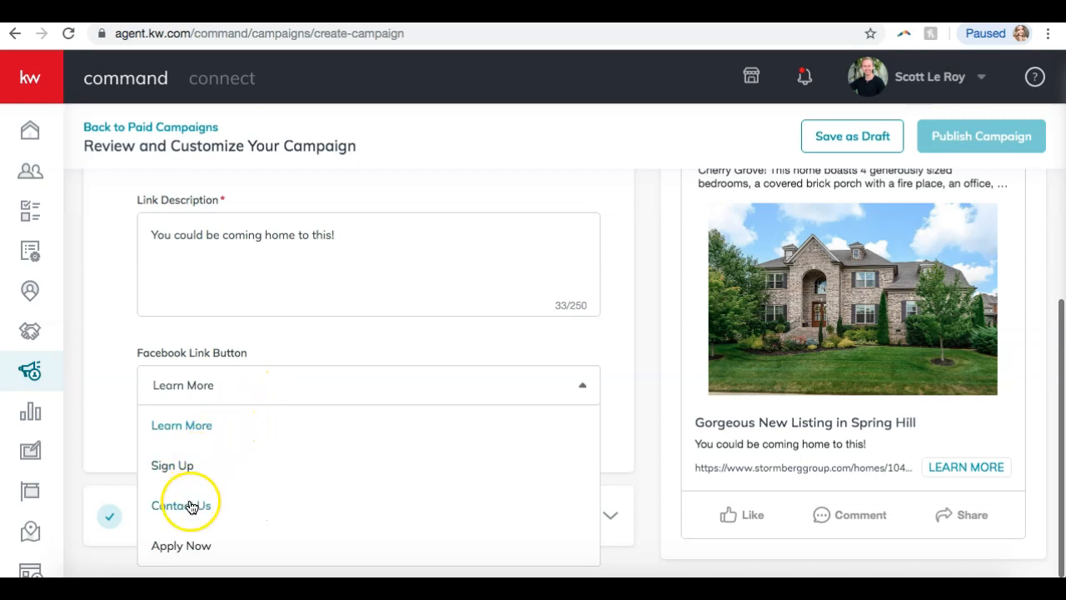
left_click(197, 425)
left_click(533, 440)
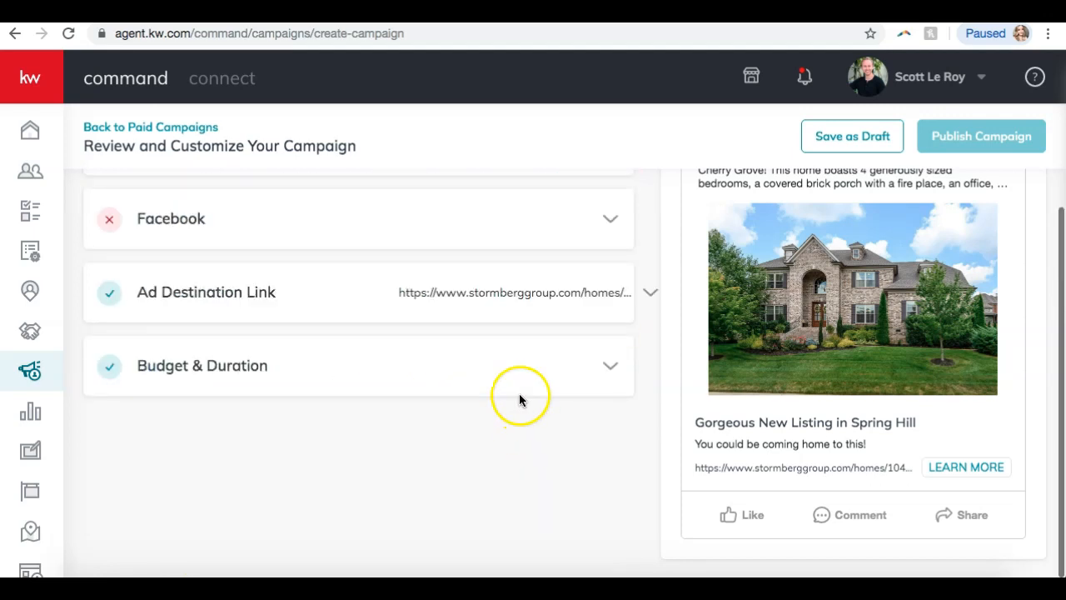
Lower the campaign total from $25 to $10 ($1.00 daily, Sep 14–24) and save.
left_click(519, 393)
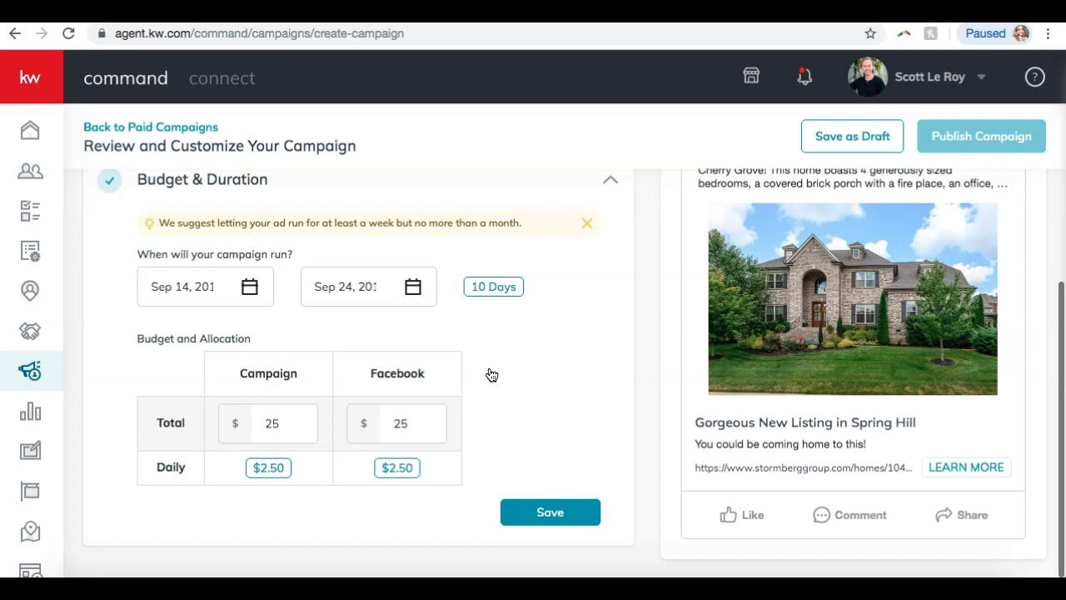
left_click(254, 291)
left_click(547, 367)
left_click(291, 426)
key("BackSpace")
key("BackSpace")
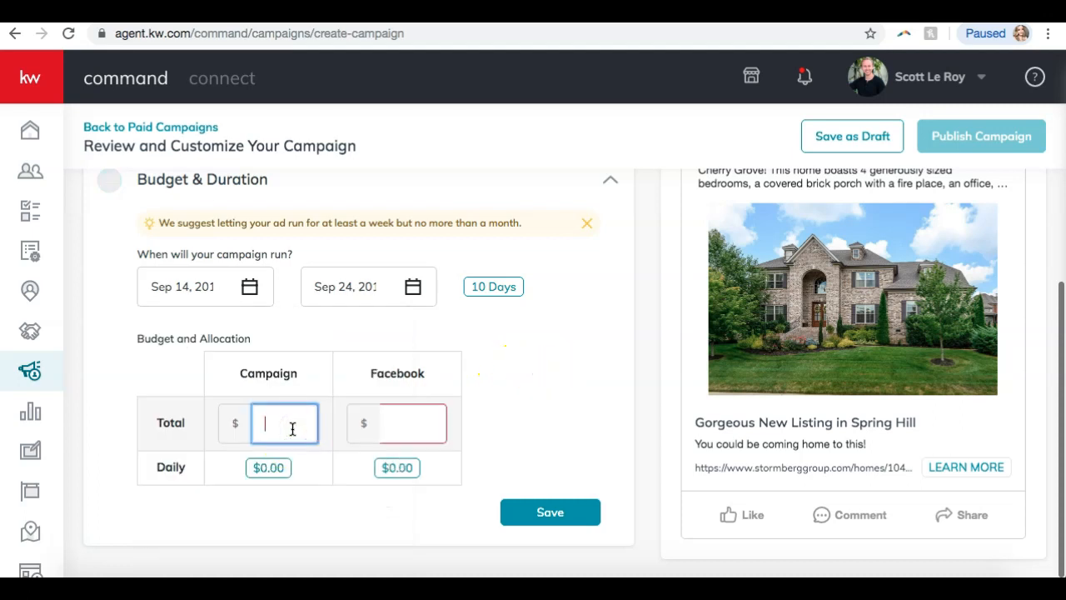
type("10")
left_click(469, 397)
left_click(395, 424)
left_click(580, 431)
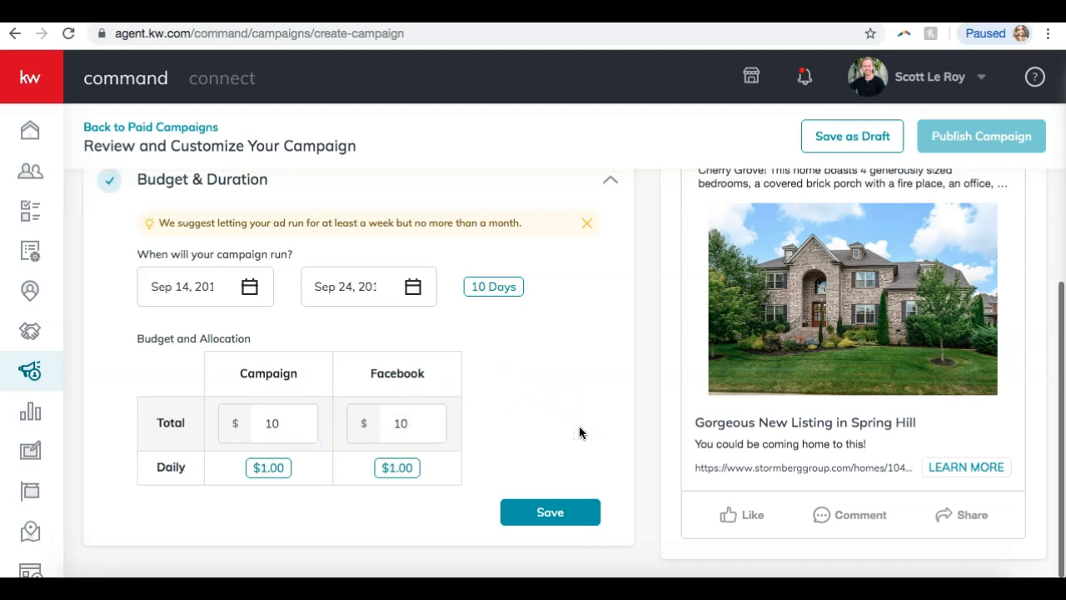
left_click(549, 518)
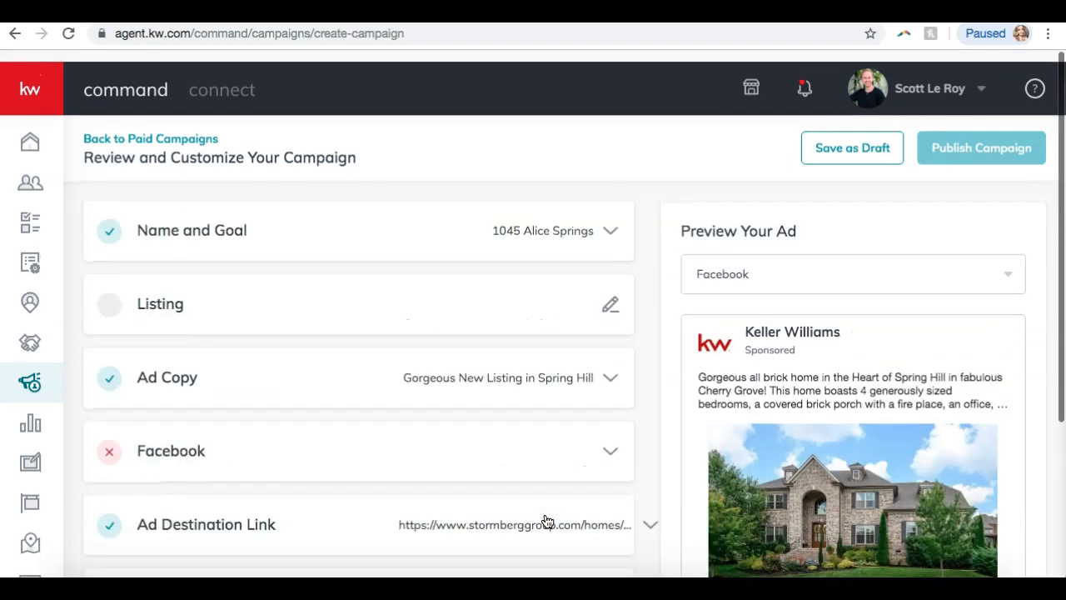
scroll(490, 442, "down", 1)
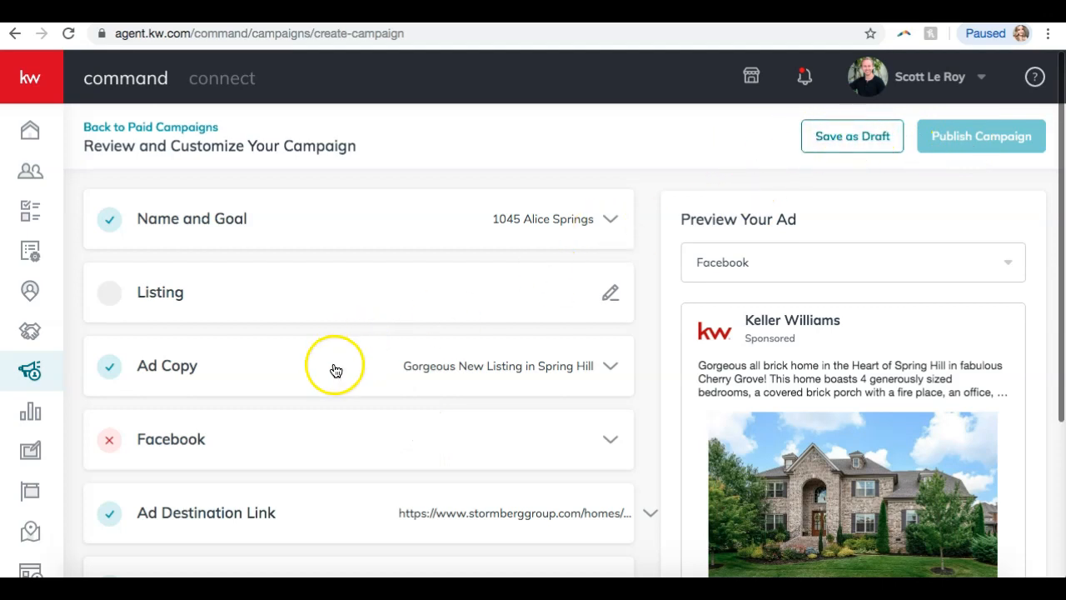
scroll(273, 417, "down", 2)
scroll(272, 430, "up", 3)
scroll(837, 350, "down", 5)
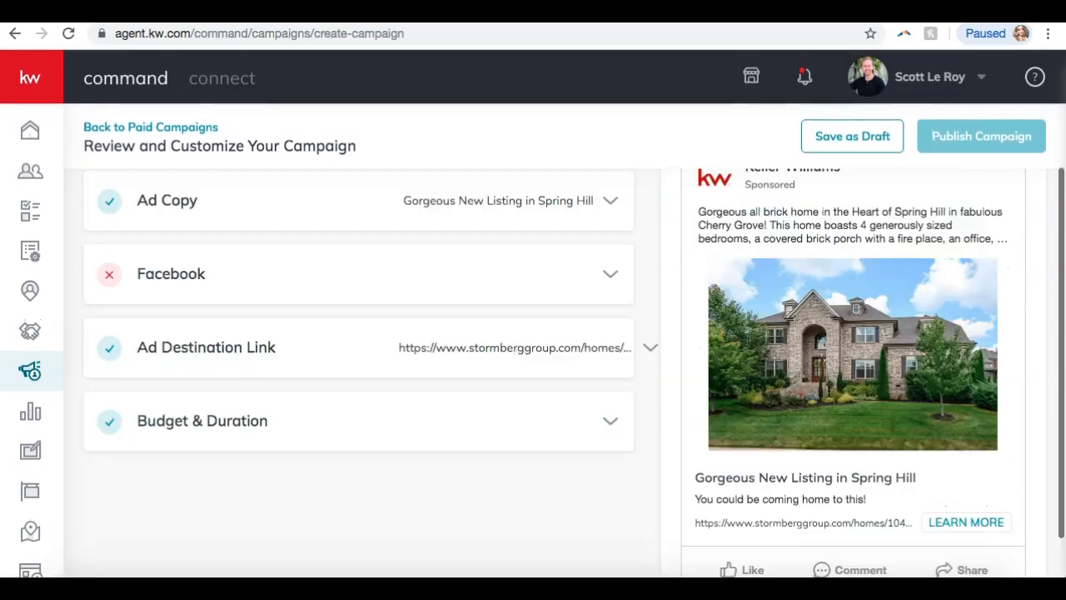
scroll(829, 391, "up", 3)
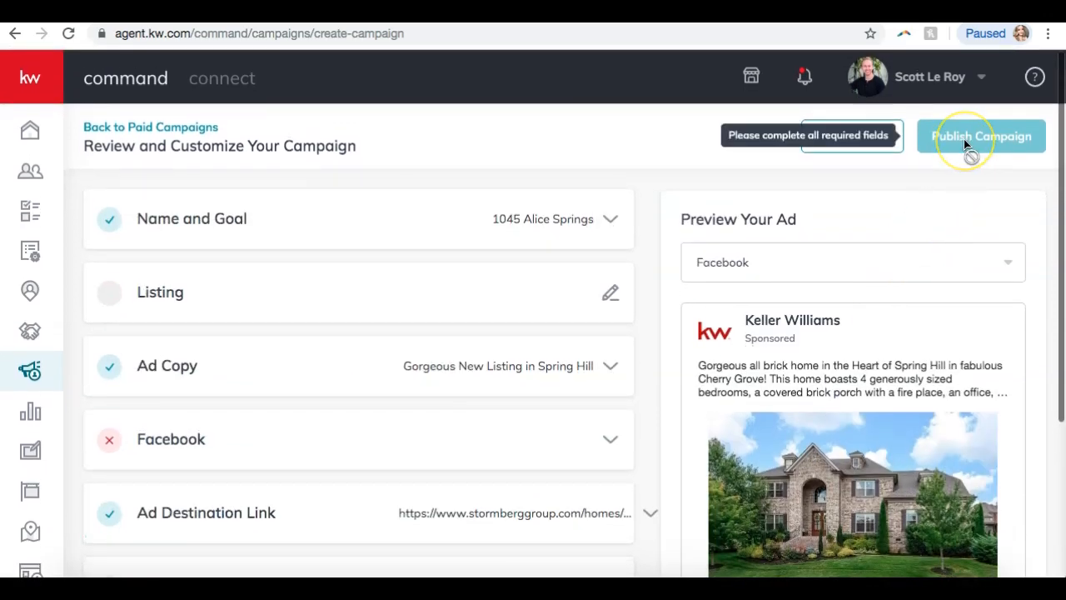
left_click(631, 225)
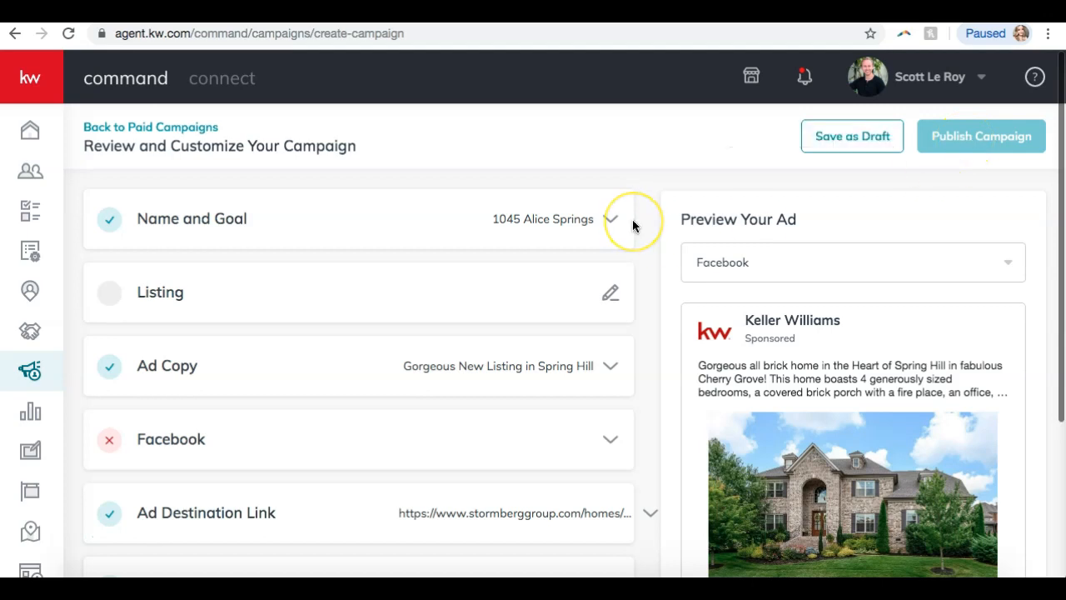
left_click(839, 143)
left_click(470, 368)
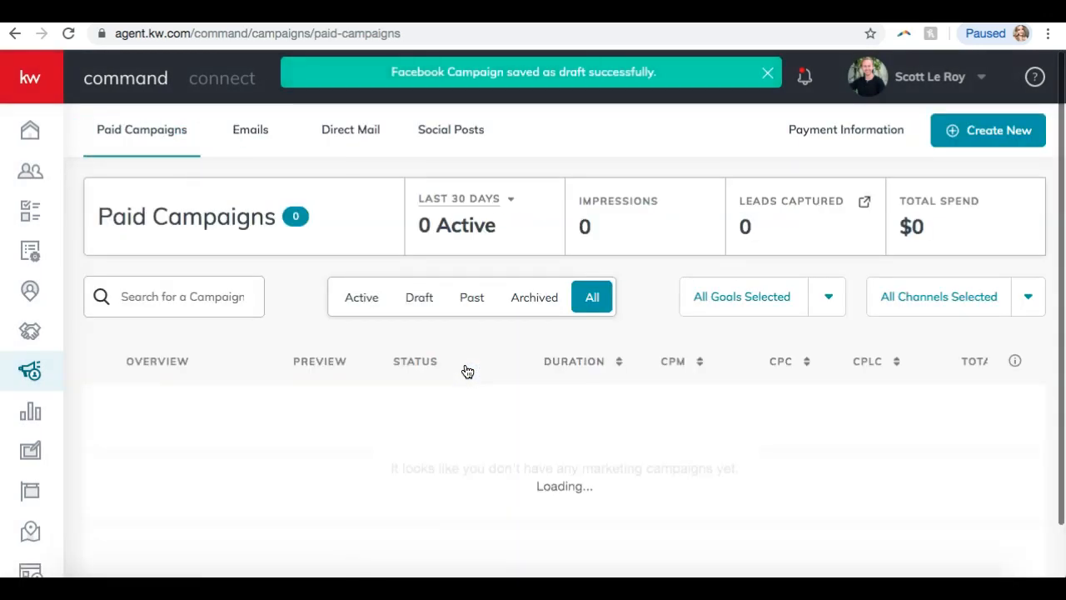
Go from Paid Campaigns to the Emails list, showing the two draft emails.
scroll(468, 371, "down", 2)
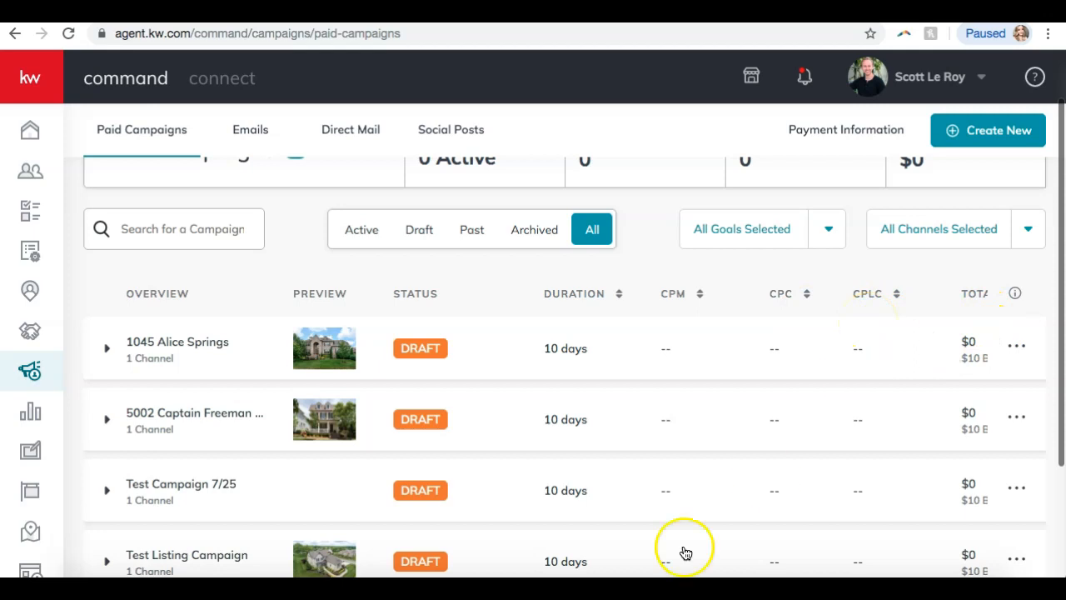
scroll(376, 357, "up", 1)
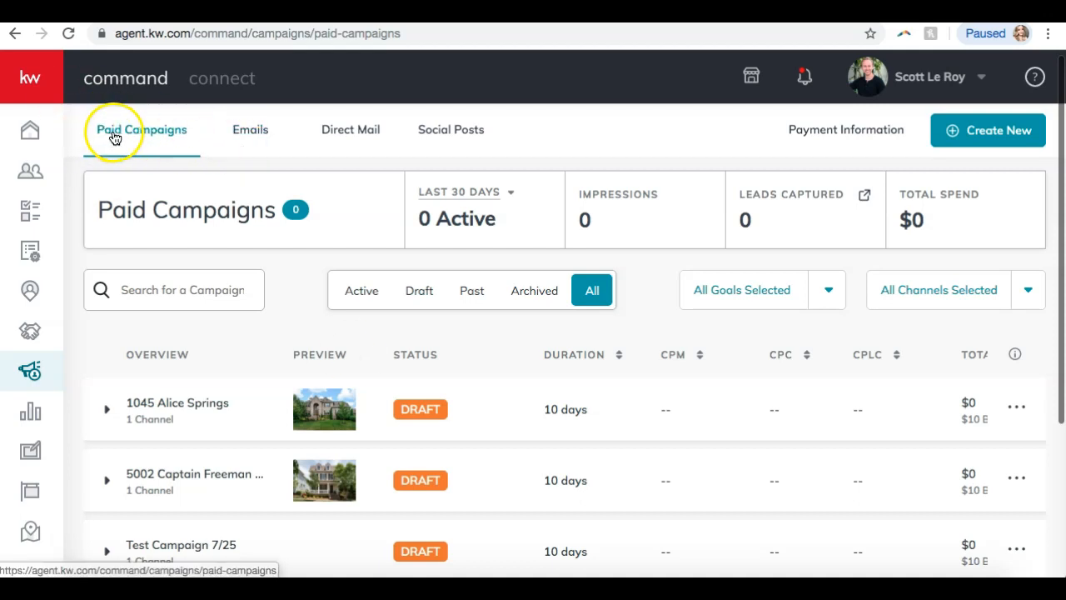
left_click(237, 135)
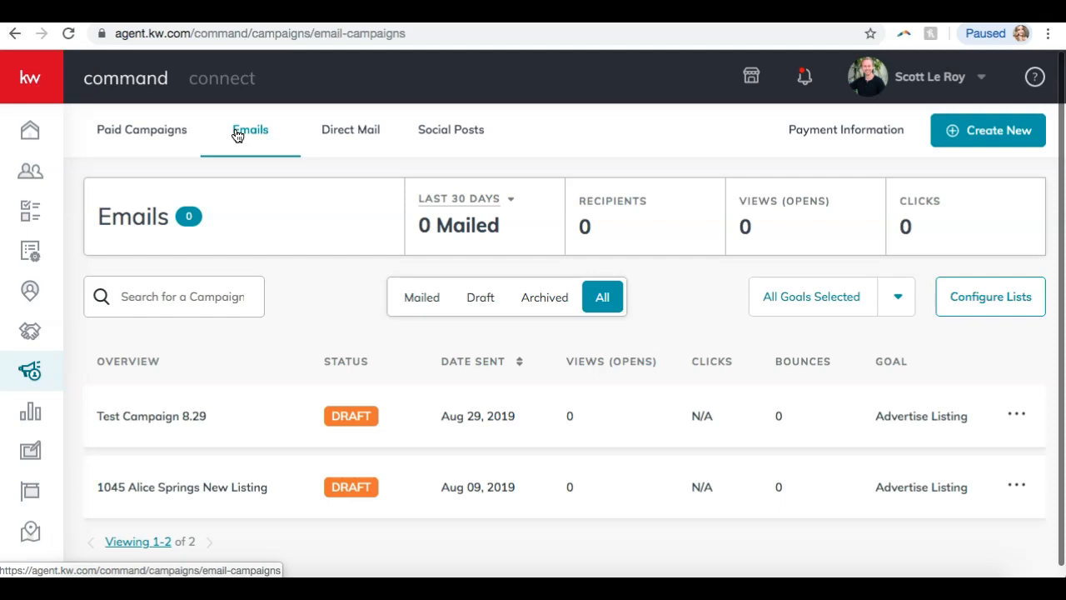
Cycle the email campaign list through the Mailed, Archived and All filters.
left_click(422, 299)
left_click(497, 311)
left_click_drag(568, 300, 536, 305)
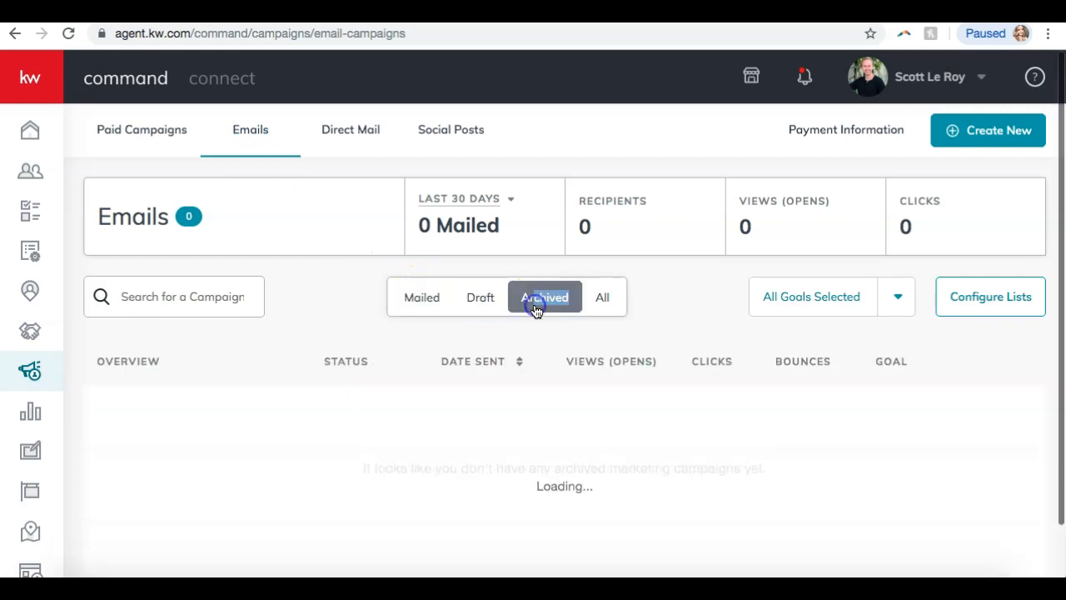
left_click(431, 304)
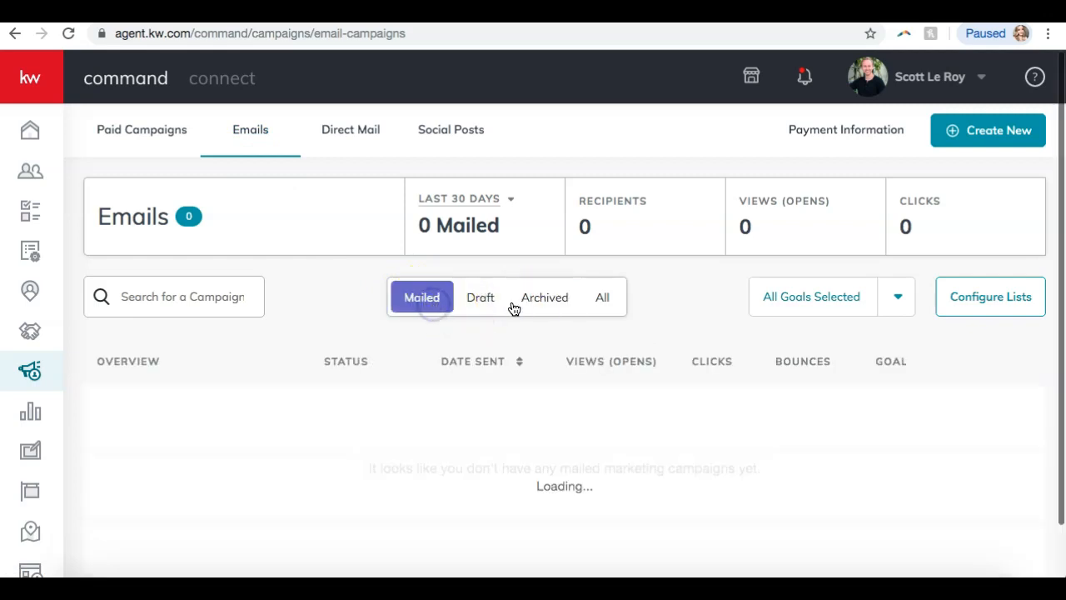
left_click(583, 309)
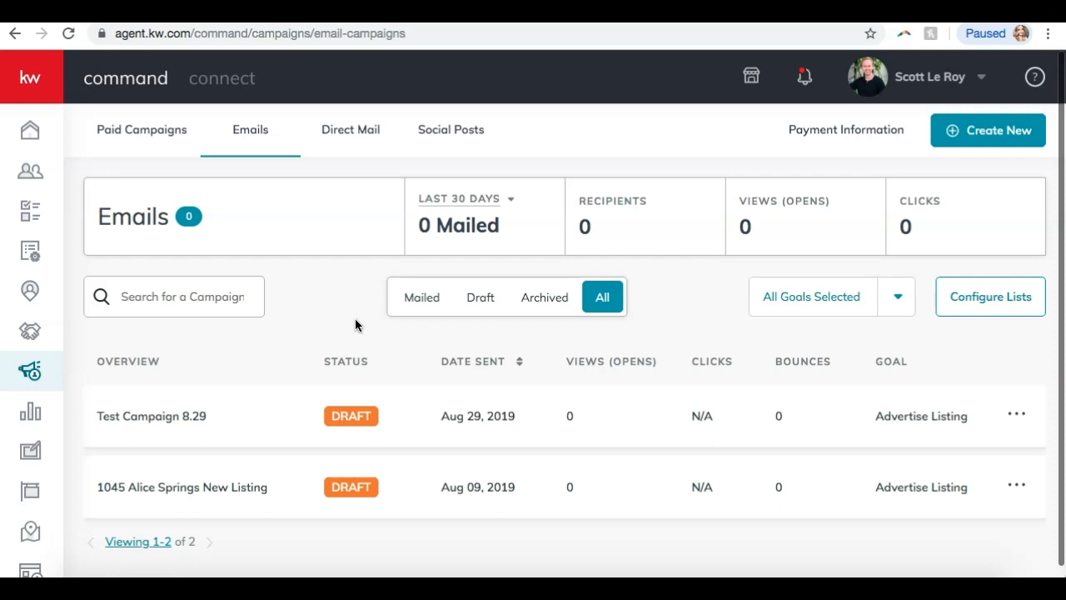
scroll(357, 325, "down", 1)
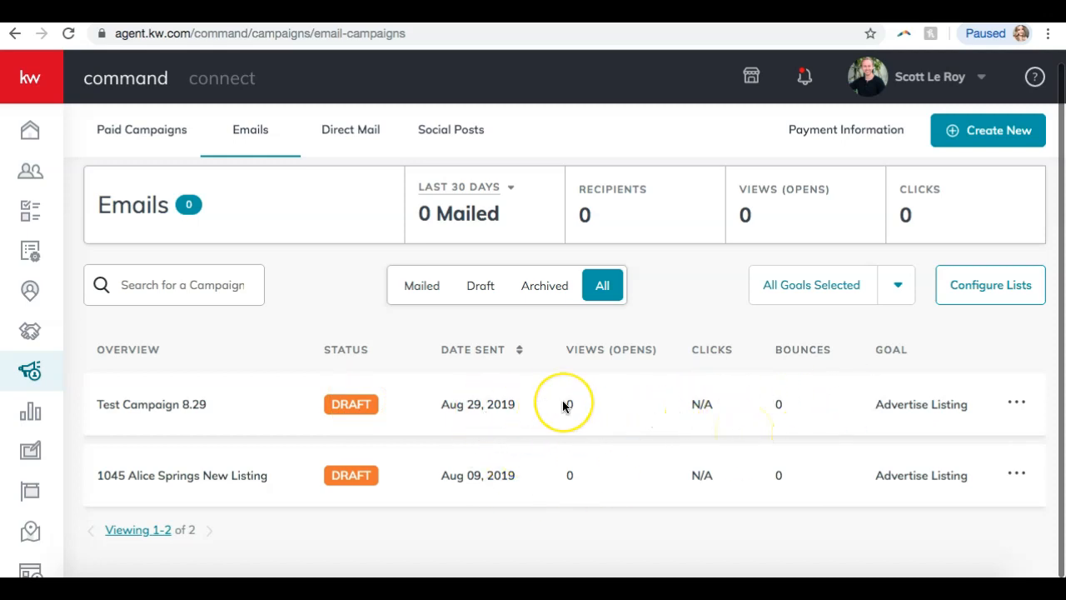
left_click(1019, 474)
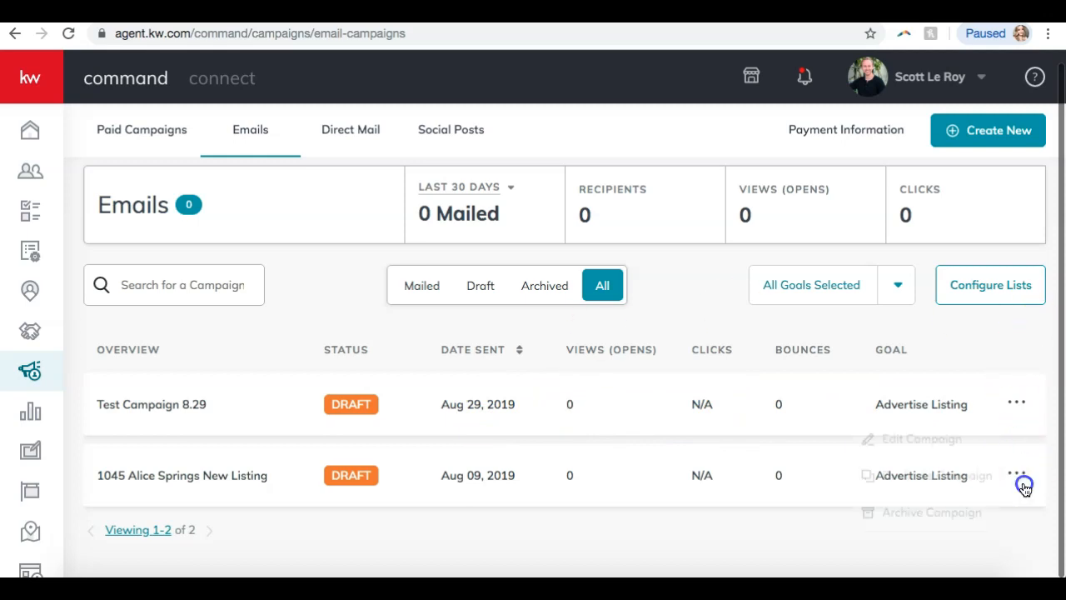
left_click(942, 515)
left_click(505, 364)
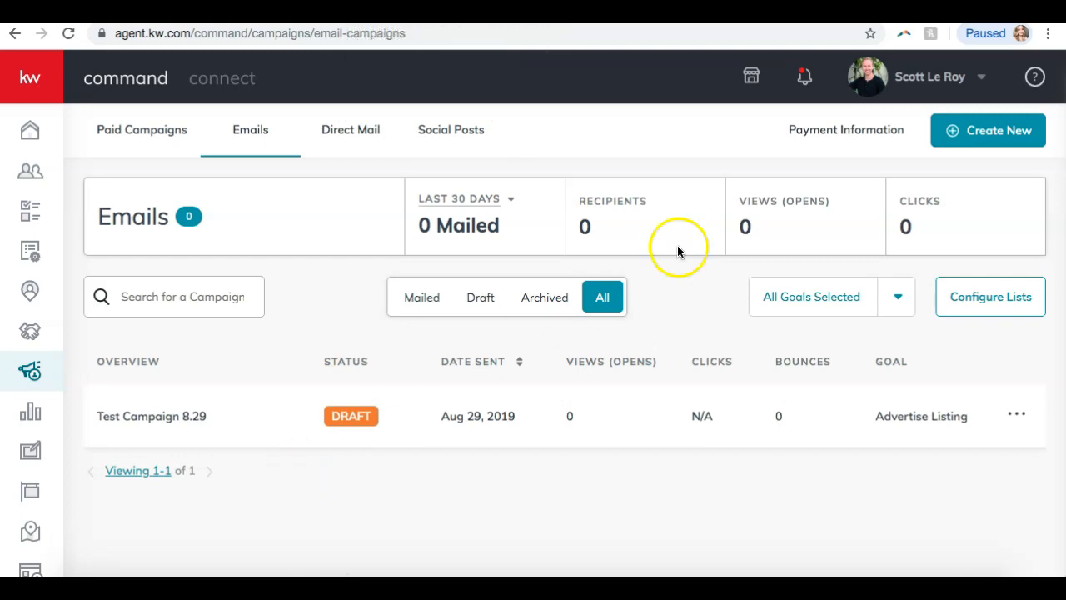
Create a new campaign and choose the Email type.
left_click(976, 131)
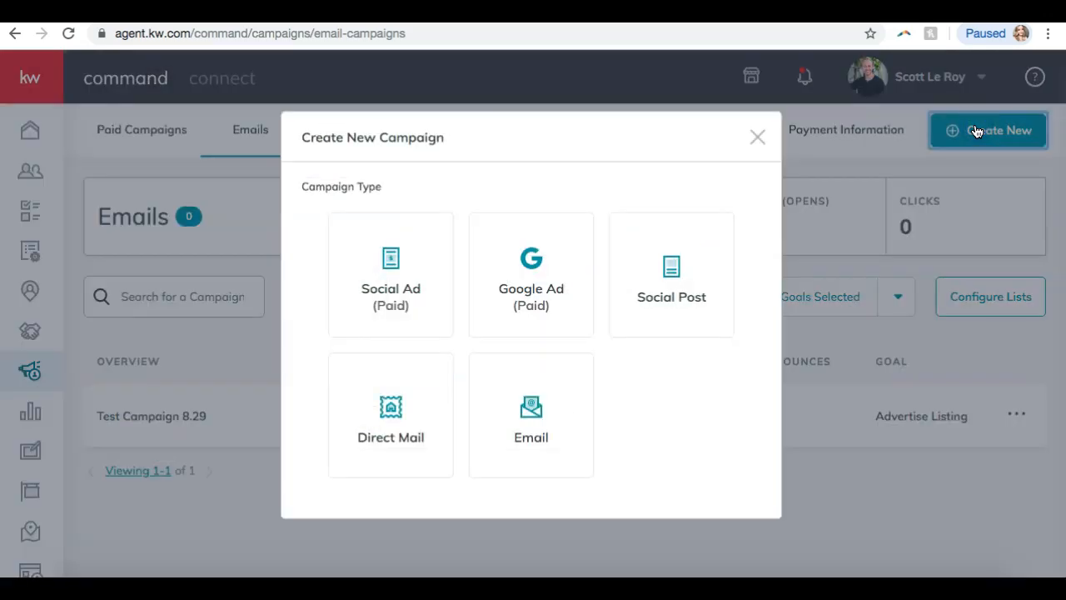
left_click(517, 433)
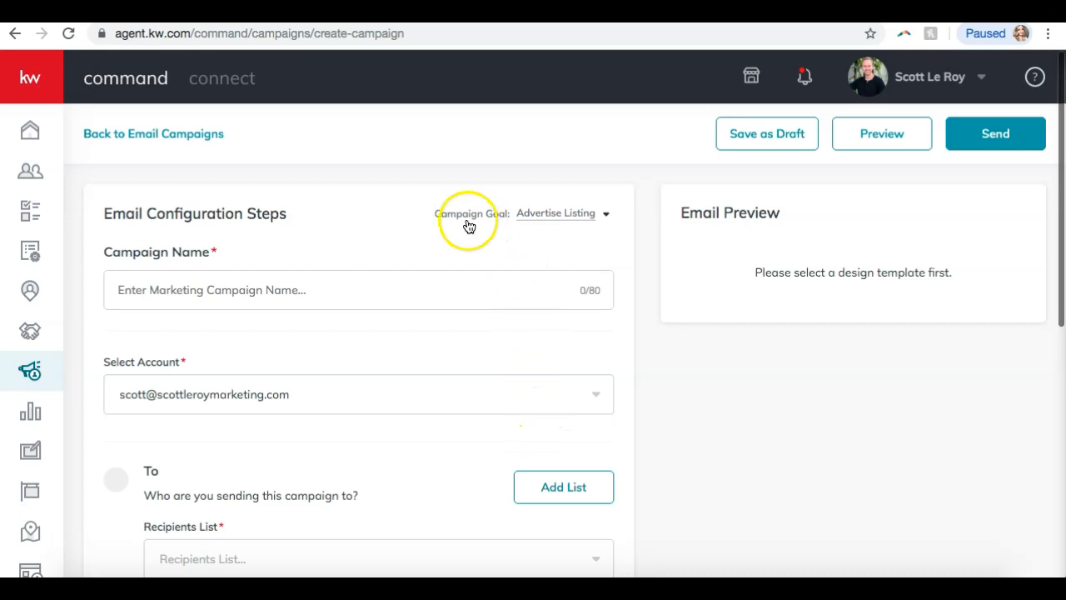
left_click(559, 215)
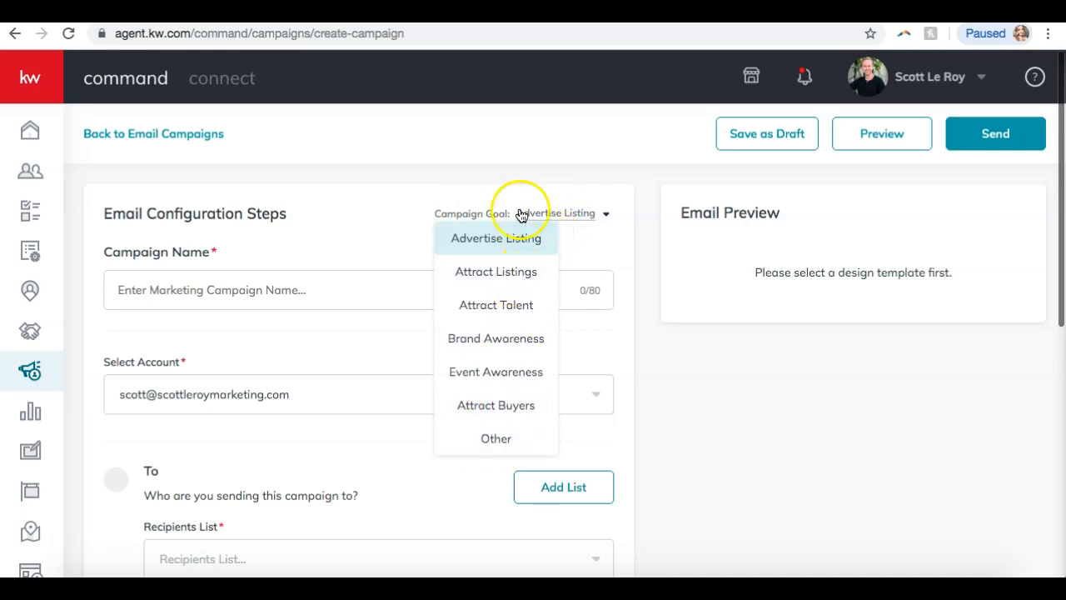
left_click(488, 241)
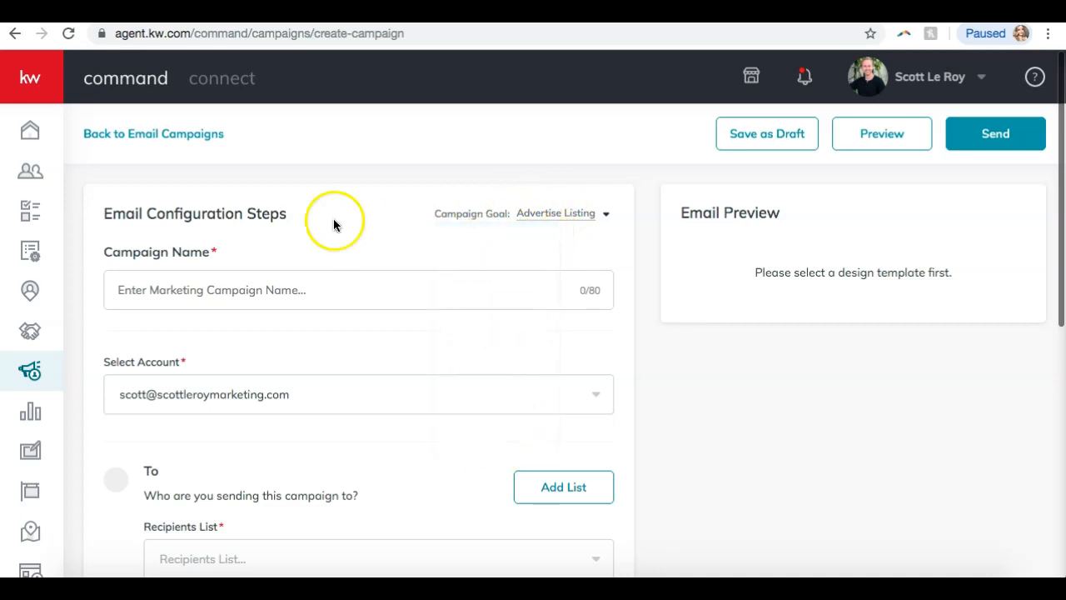
left_click(267, 288)
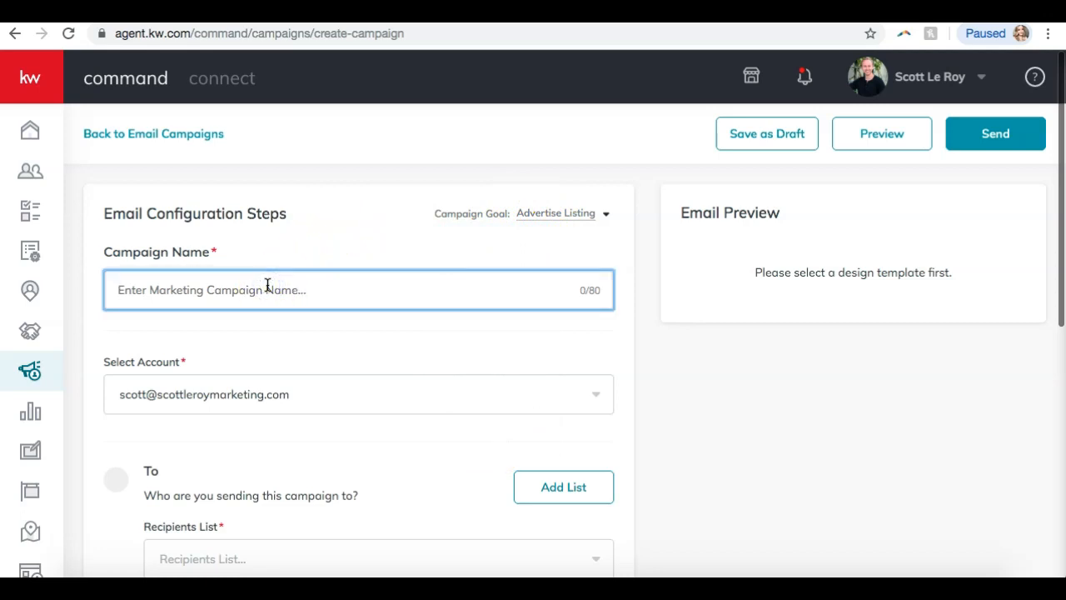
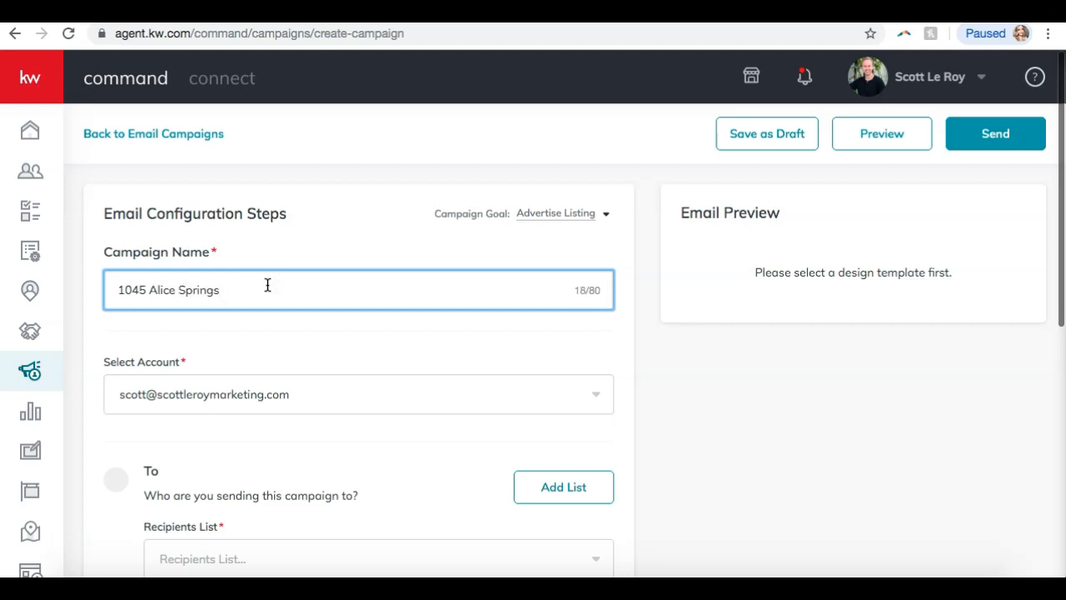
type(" Just Listed")
left_click(268, 352)
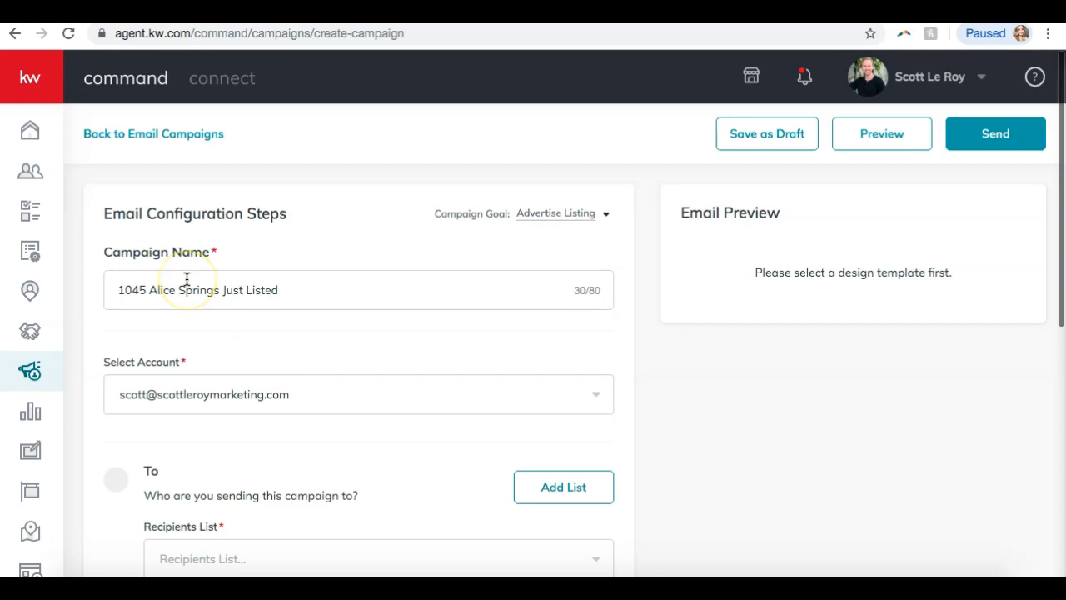
scroll(186, 280, "down", 1)
scroll(186, 281, "down", 3)
Choose the sending account for the email campaign.
left_click(214, 252)
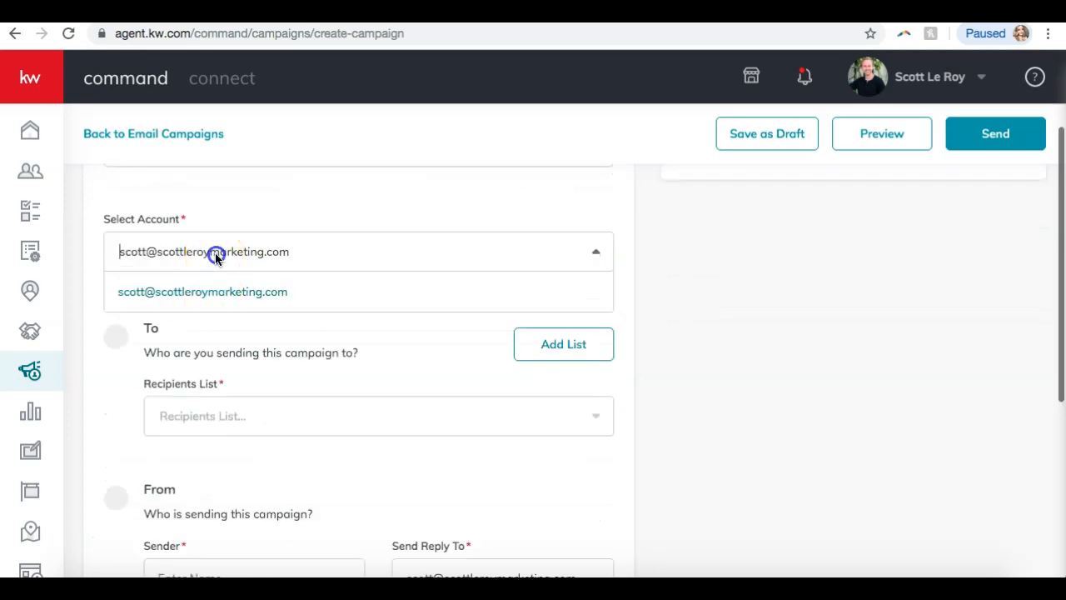
left_click(202, 293)
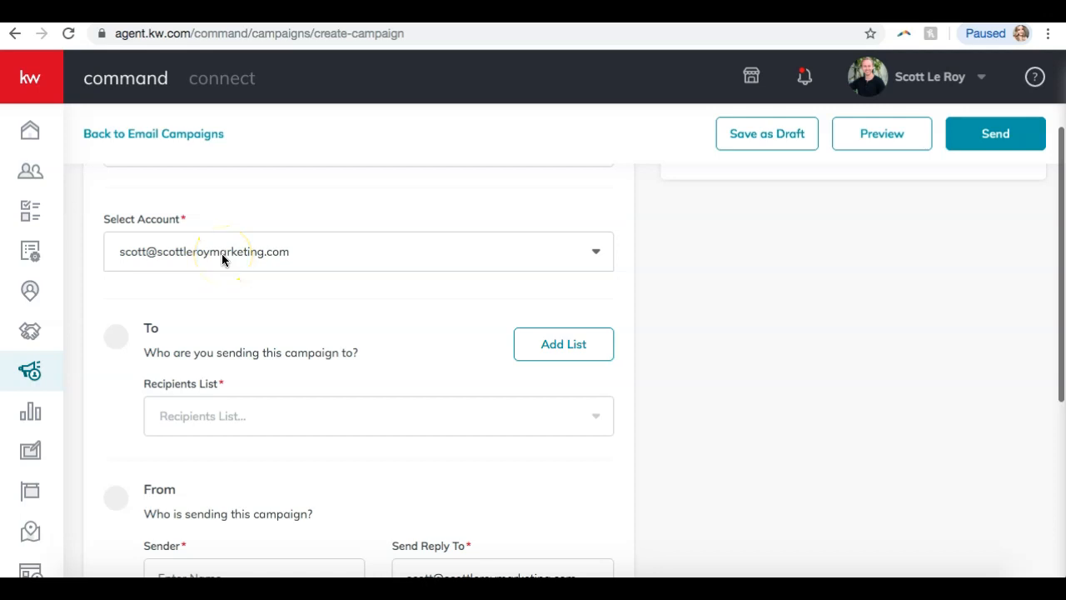
left_click(368, 324)
scroll(366, 324, "down", 1)
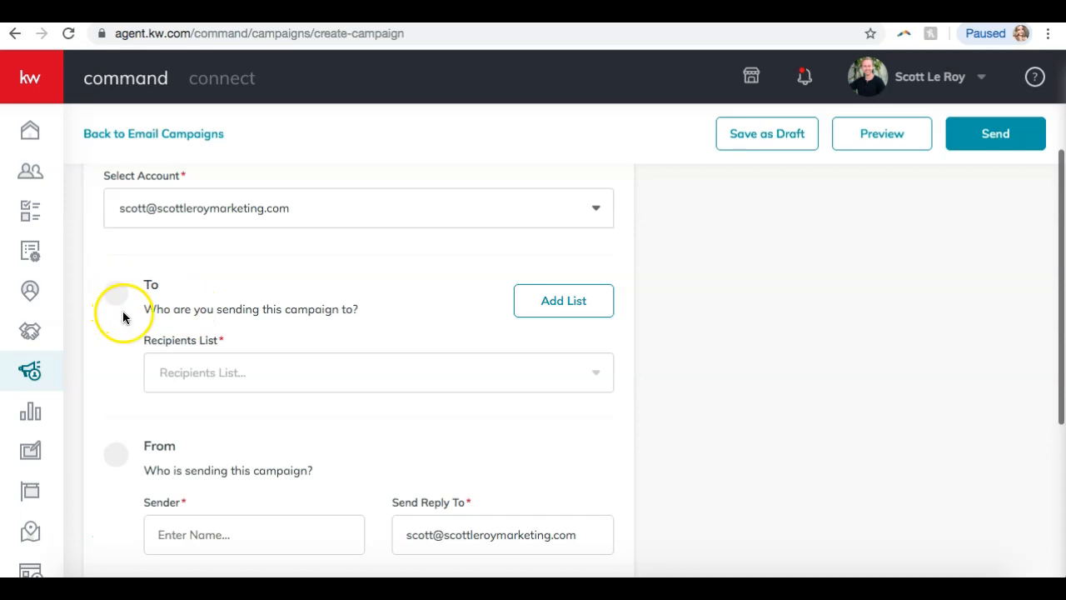
scroll(123, 317, "down", 1)
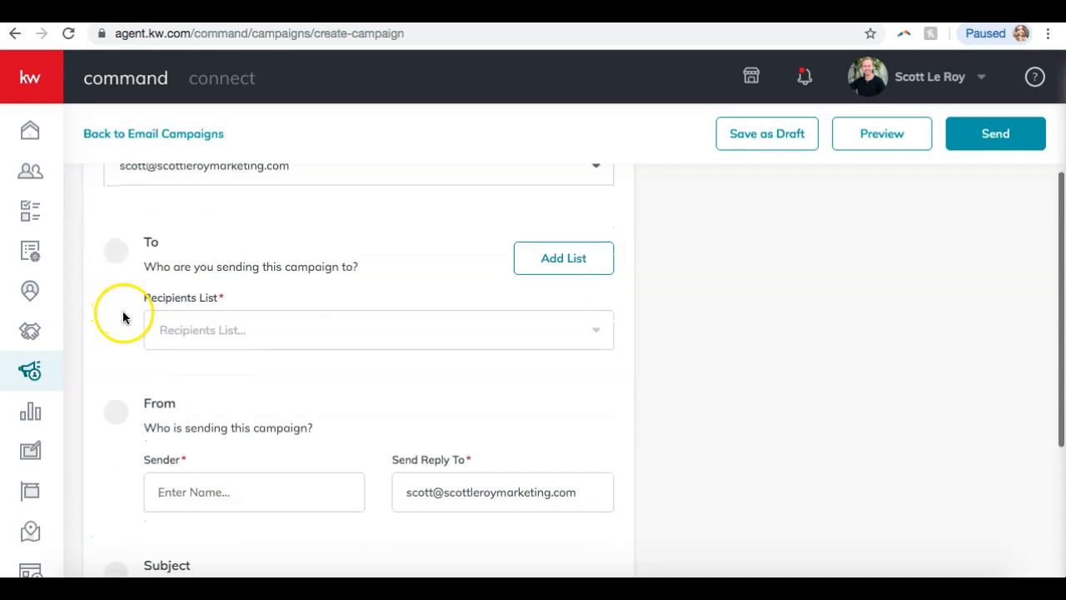
Browse the recipient lists and try SLM Test as the recipients.
left_click(238, 343)
scroll(329, 240, "down", 2)
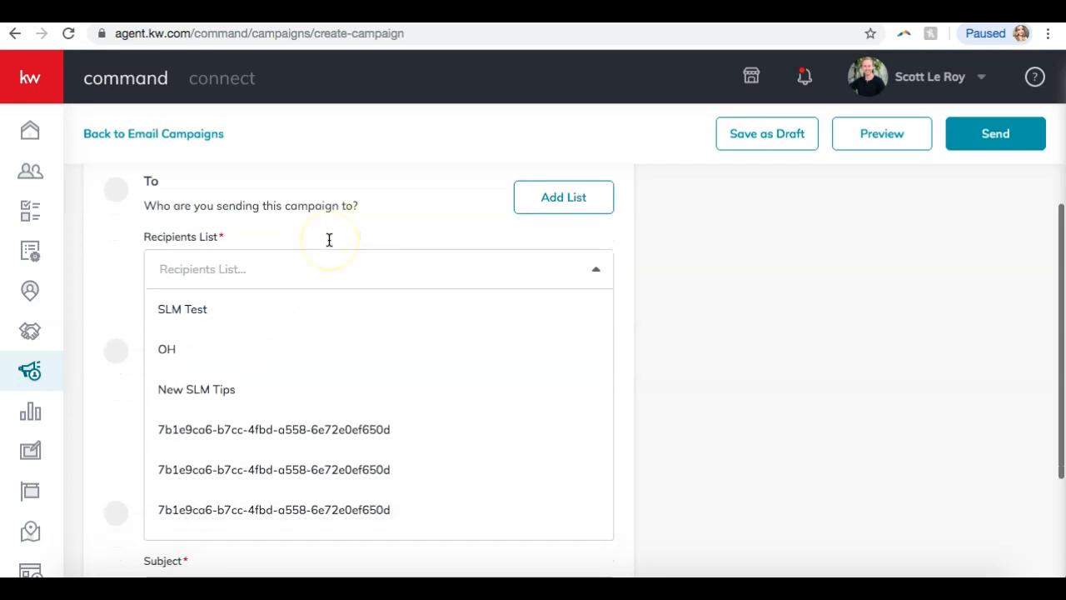
scroll(260, 327, "down", 2)
scroll(261, 329, "up", 2)
scroll(261, 329, "down", 2)
scroll(261, 329, "up", 2)
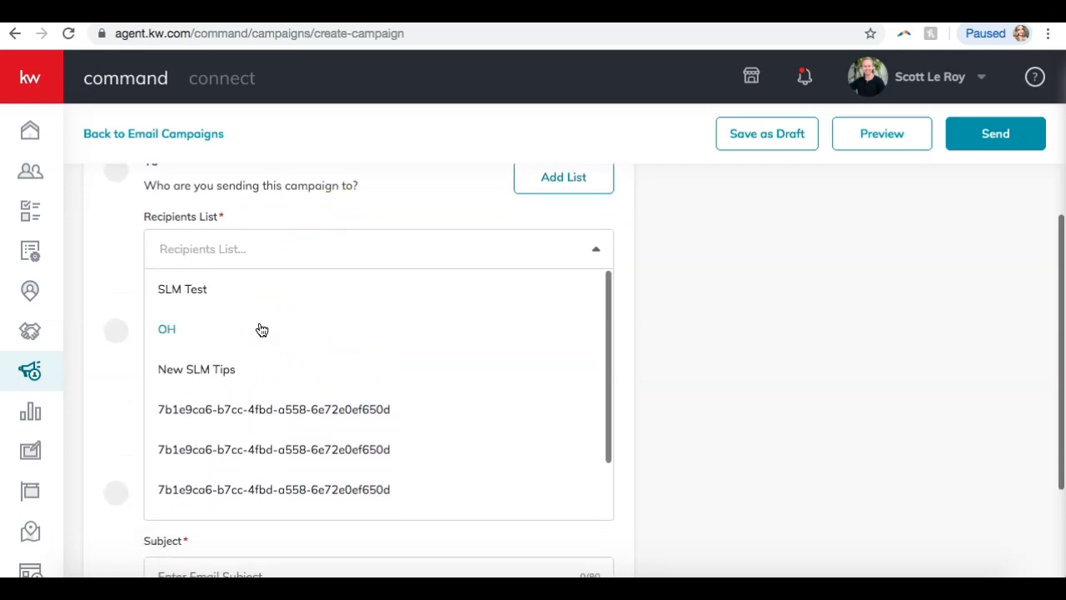
scroll(261, 329, "down", 2)
scroll(261, 329, "up", 2)
scroll(261, 329, "down", 2)
scroll(260, 329, "up", 2)
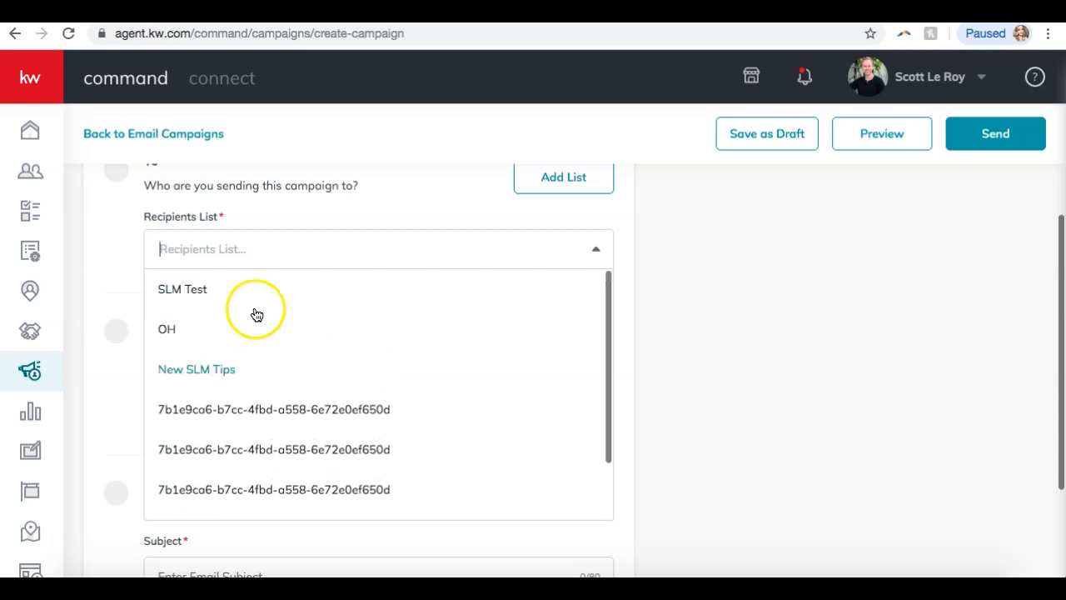
left_click(186, 283)
Try SLM Tips, then settle on New SLM Tips as the recipients list.
left_click(416, 260)
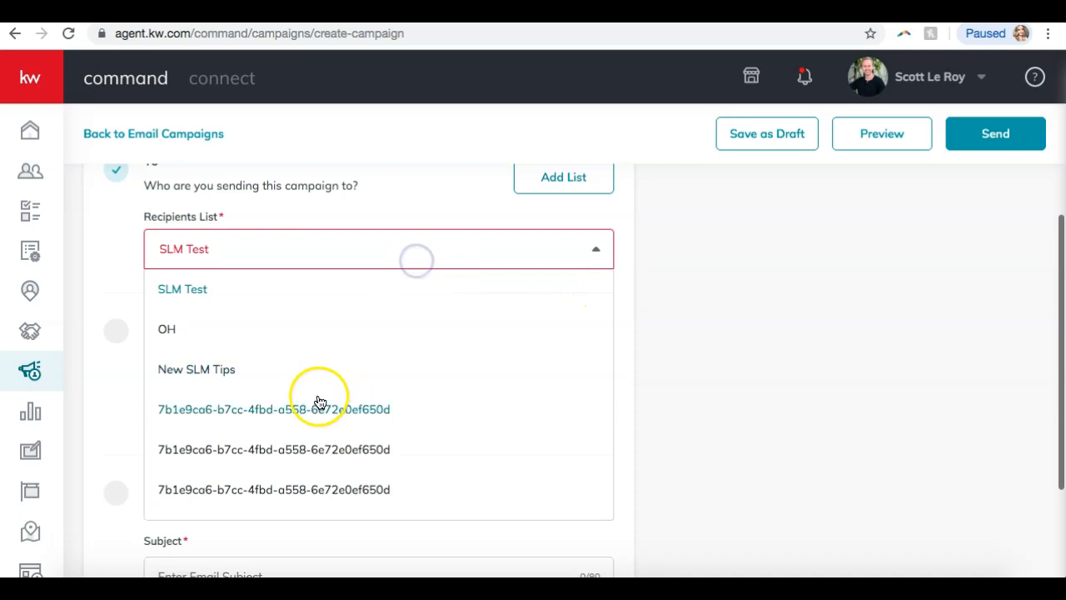
scroll(283, 433, "down", 2)
left_click(197, 506)
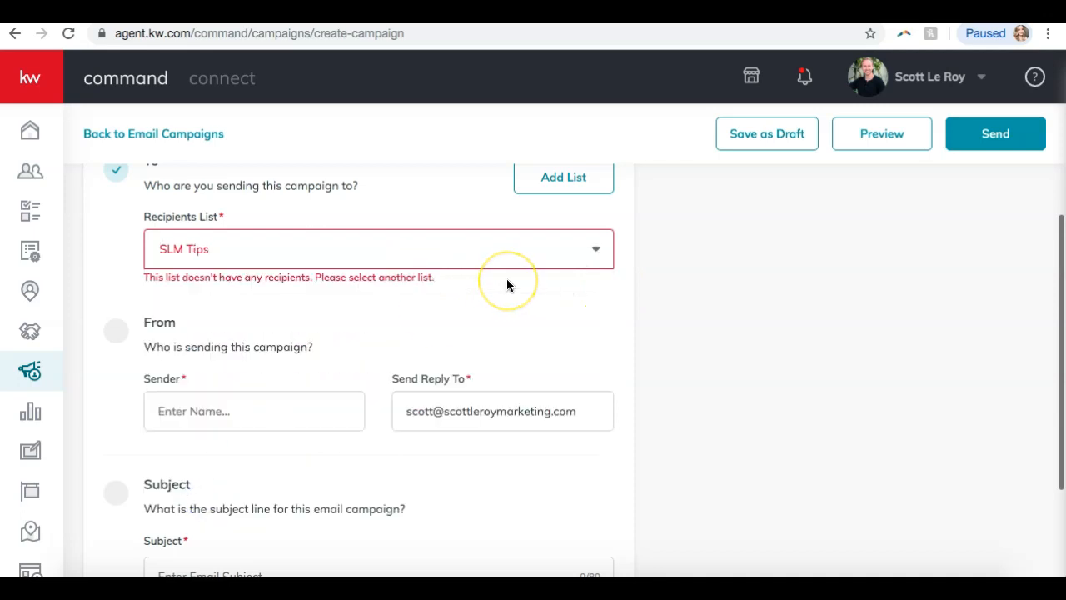
scroll(506, 286, "up", 2)
left_click(355, 411)
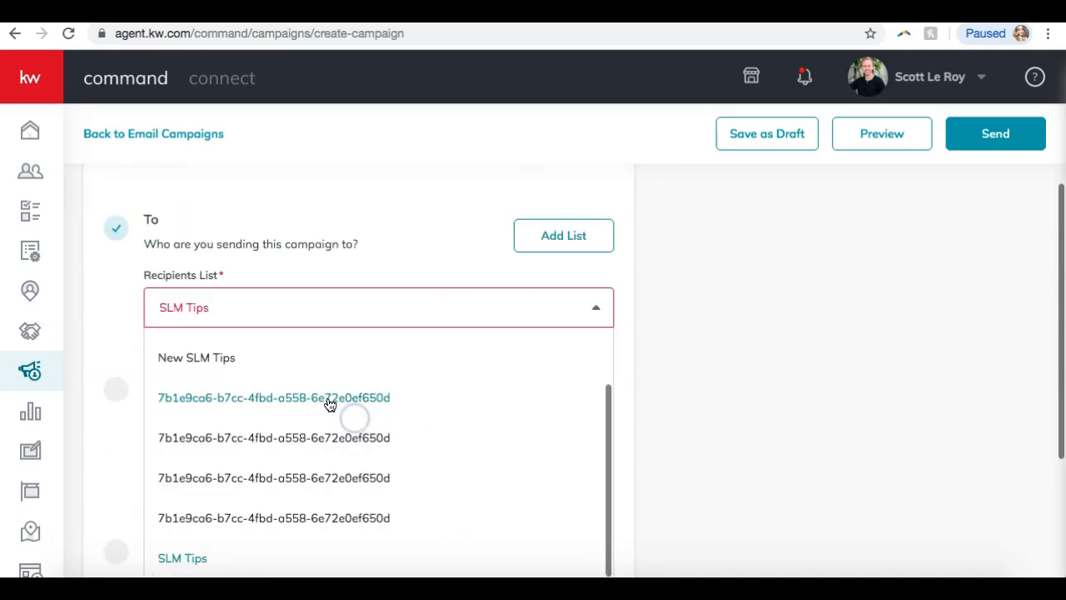
left_click(267, 361)
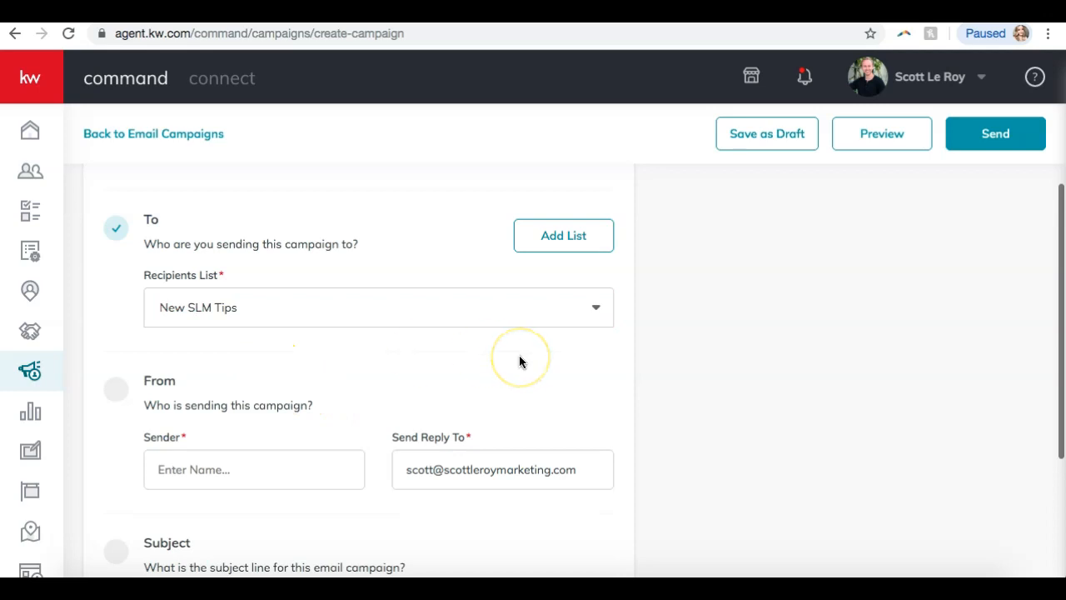
left_click(341, 301)
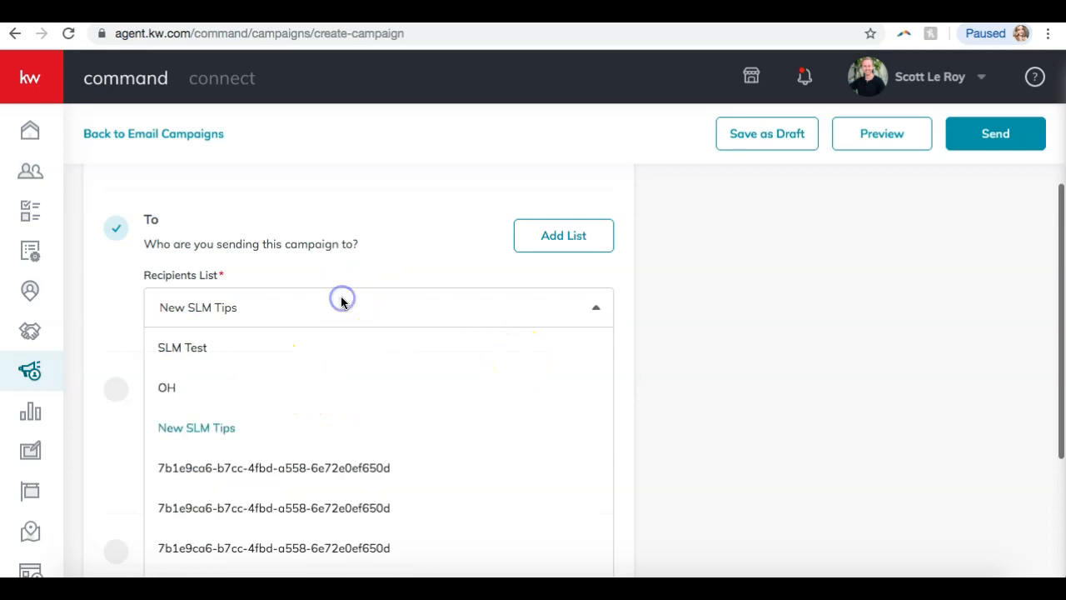
left_click(338, 279)
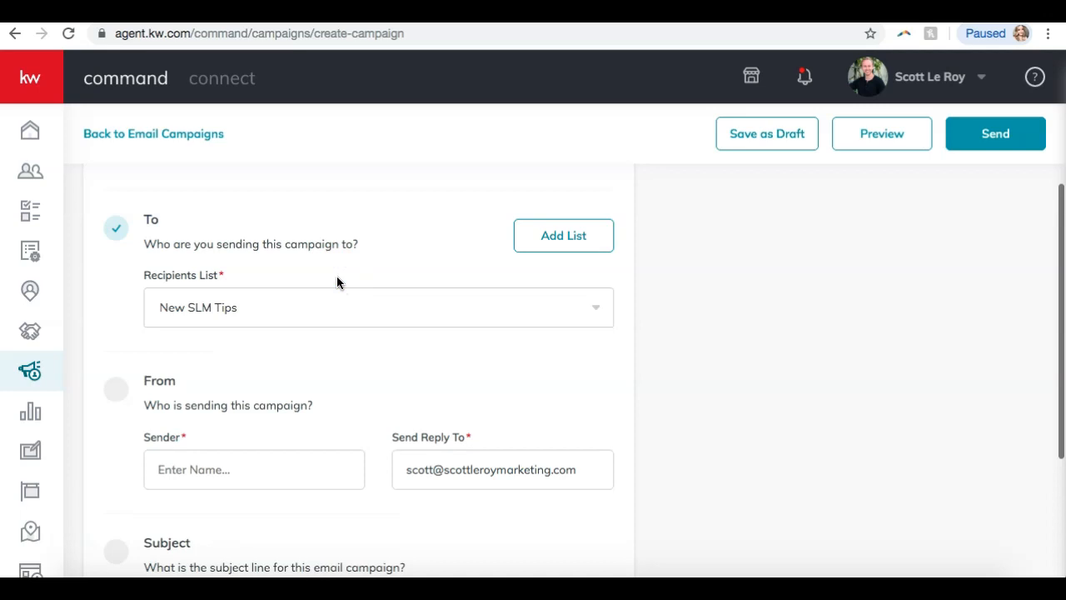
Enter the sender's name and fill the reply-to address.
scroll(337, 283, "down", 3)
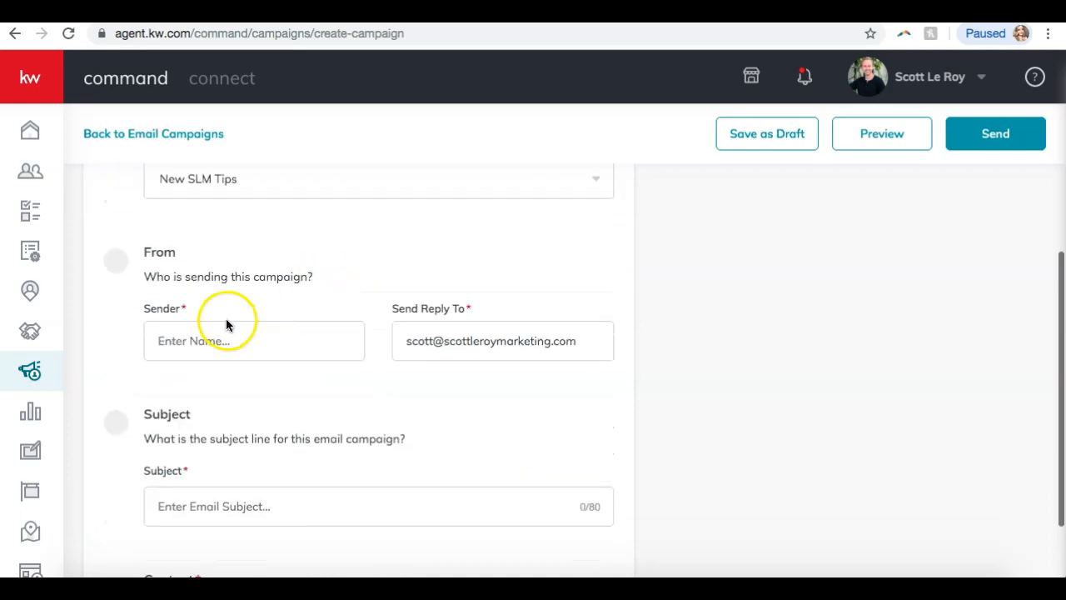
left_click(223, 343)
type("Scott Le Roy")
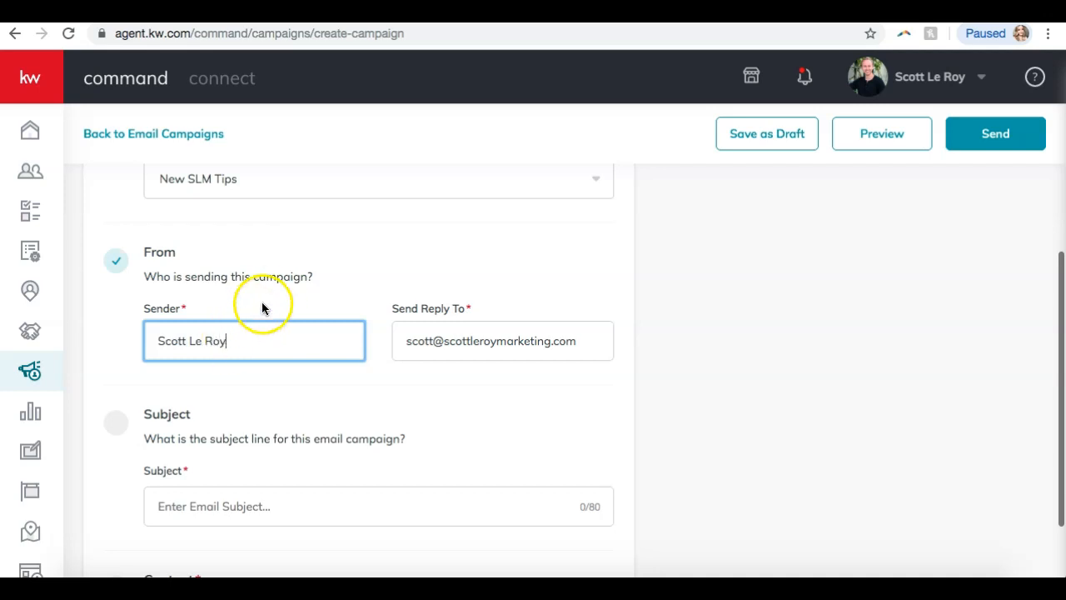
left_click(469, 341)
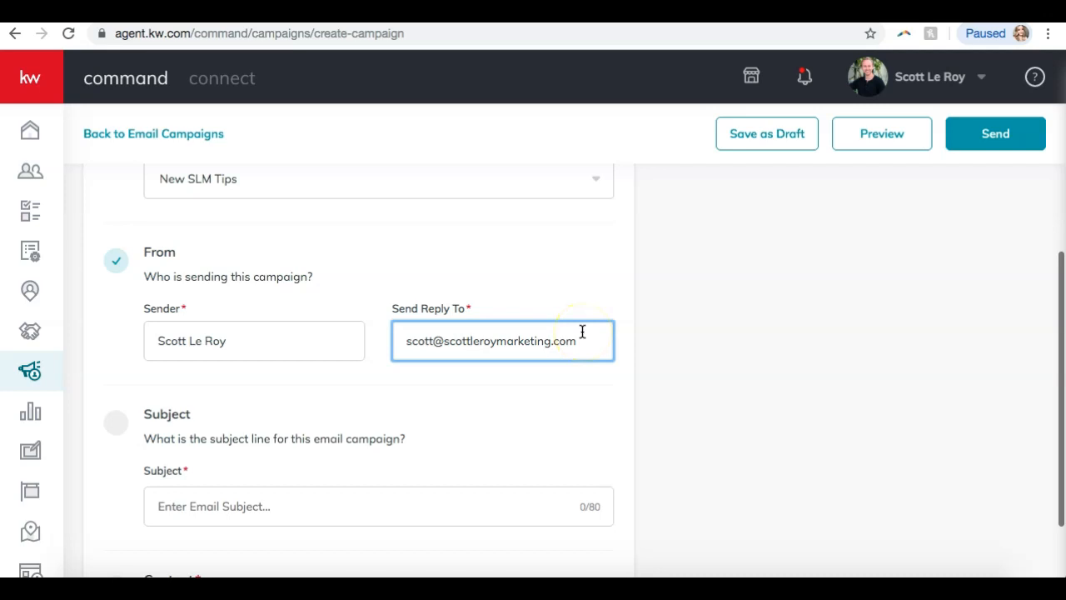
scroll(582, 331, "down", 2)
left_click(326, 392)
Set the subject to 'Gorgeous New Listing in Spring Hill!', correcting the typo.
left_click(247, 416)
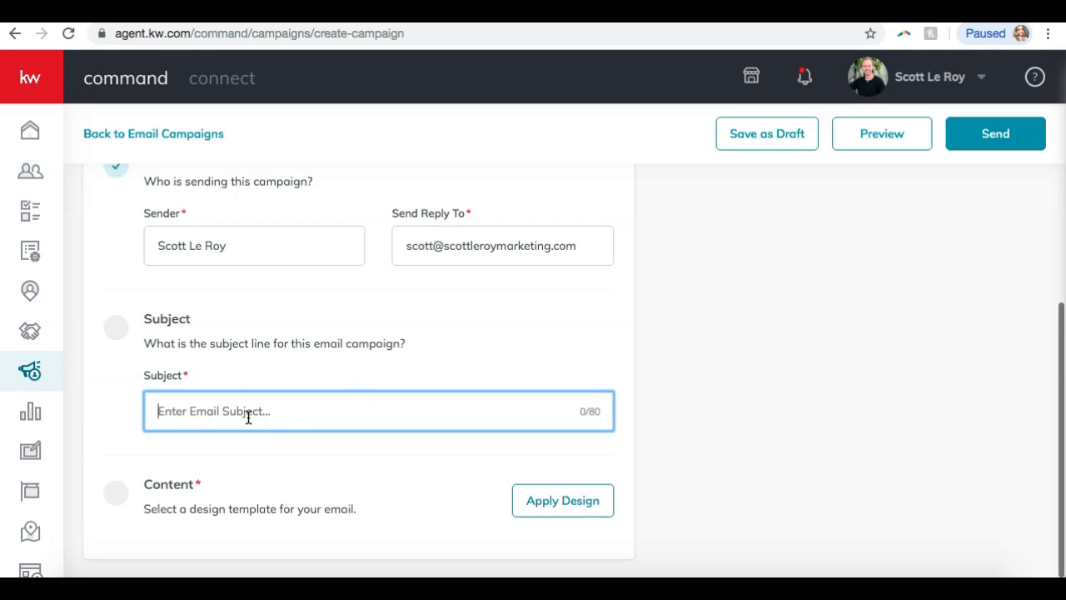
type("Gorgeous New Listing in Spring Hill!")
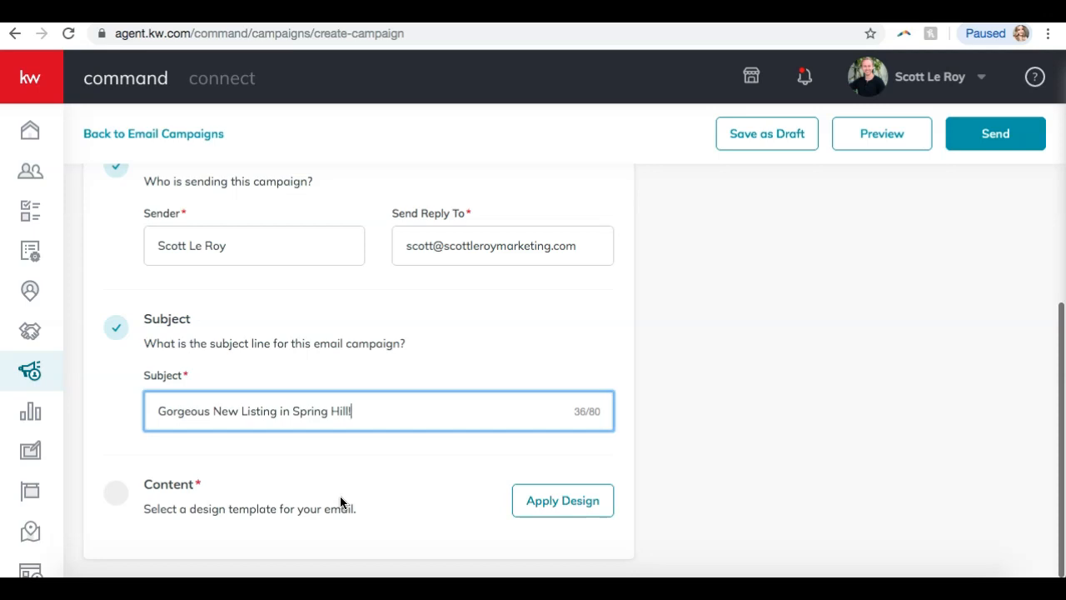
Open the email template picker and show only My Templates.
left_click(571, 502)
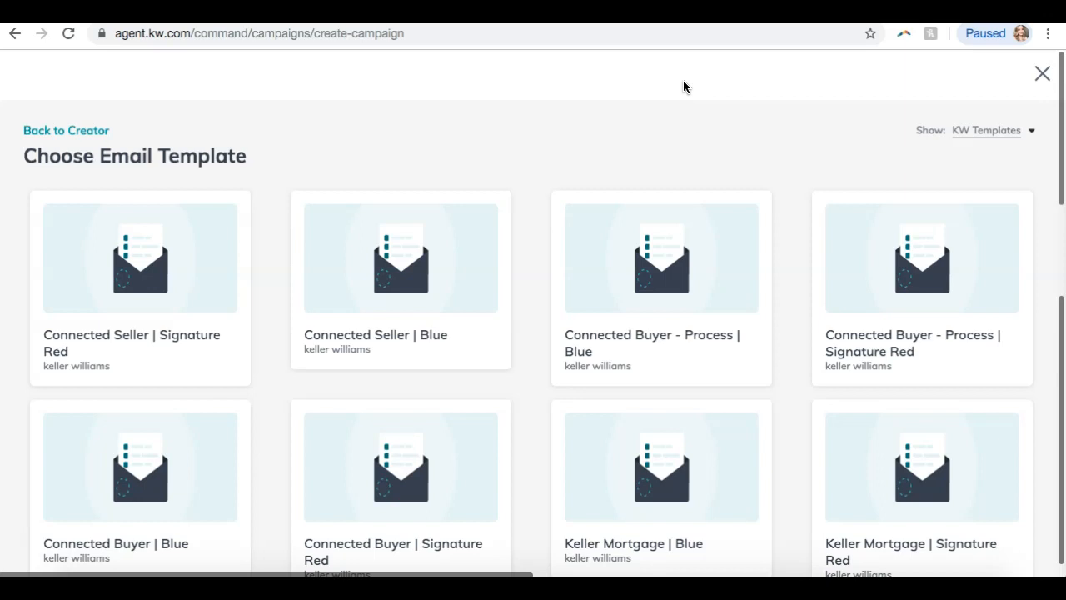
scroll(683, 86, "down", 12)
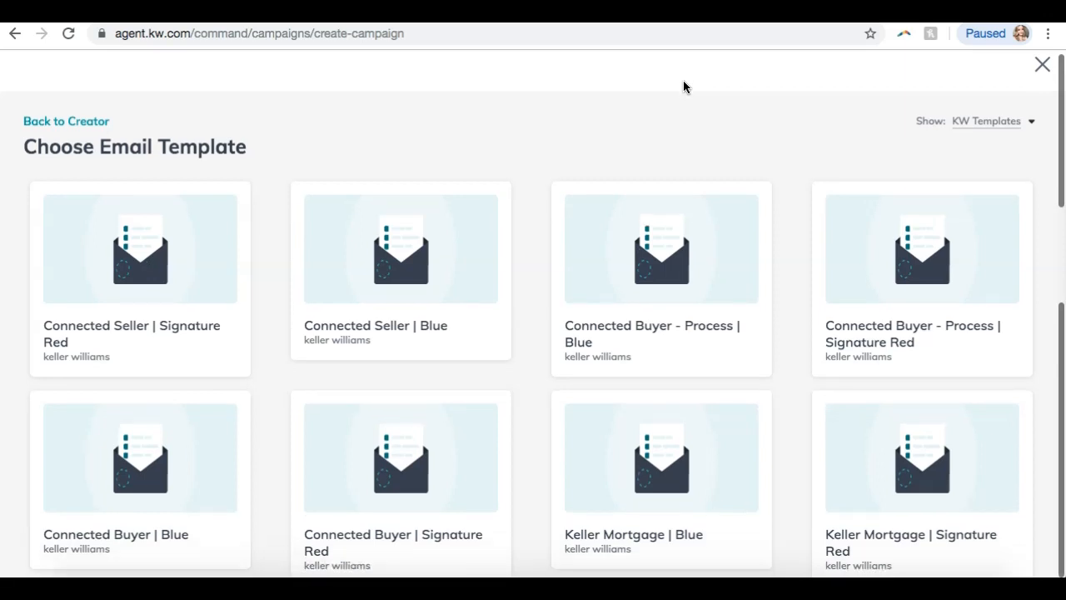
scroll(634, 226, "down", 2)
scroll(634, 226, "up", 15)
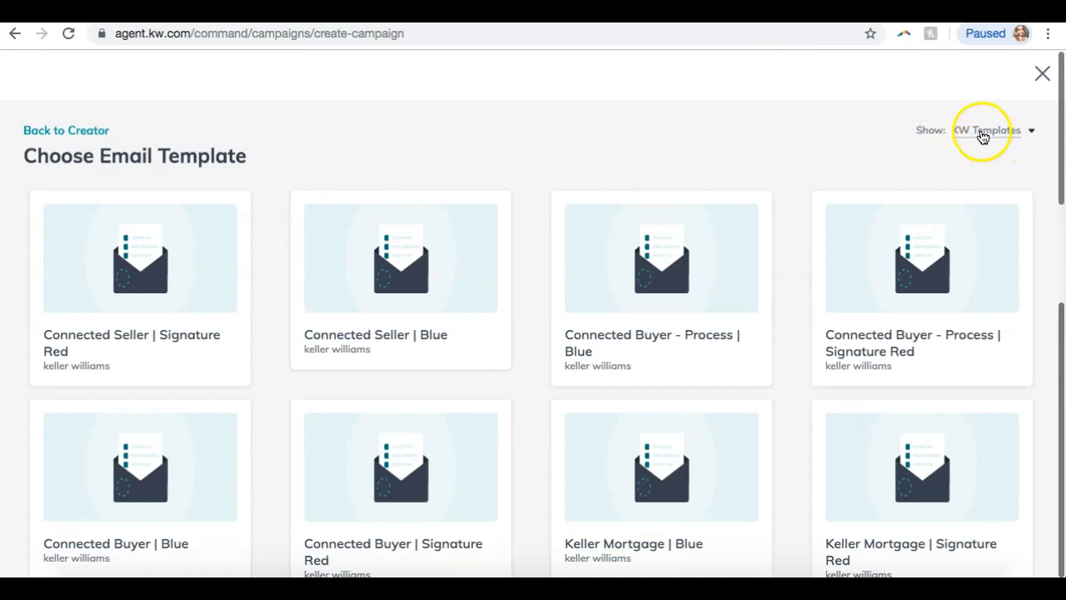
left_click(981, 132)
left_click(963, 163)
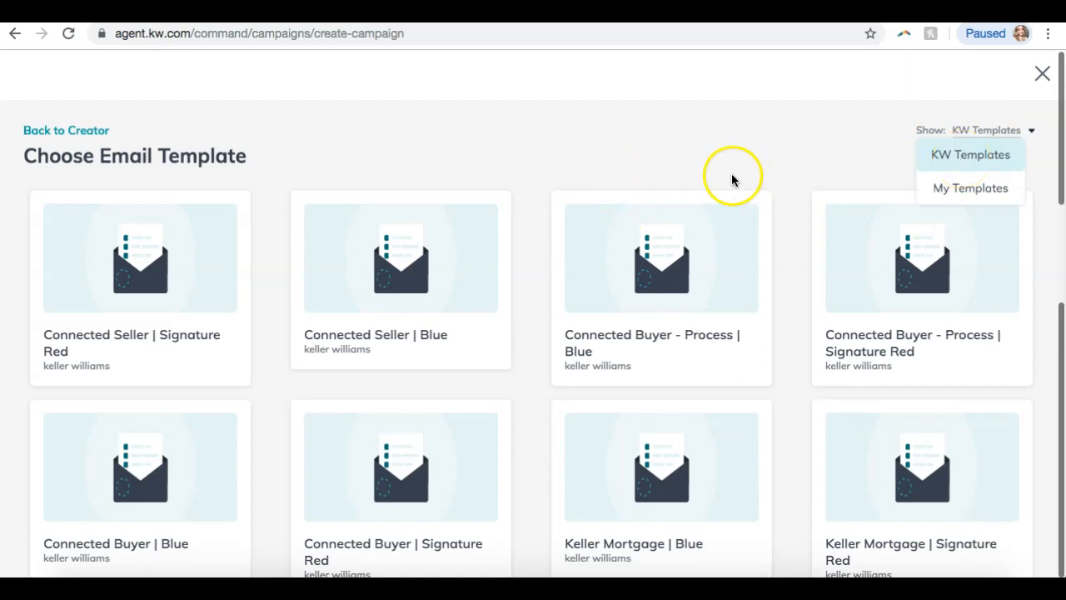
left_click(956, 190)
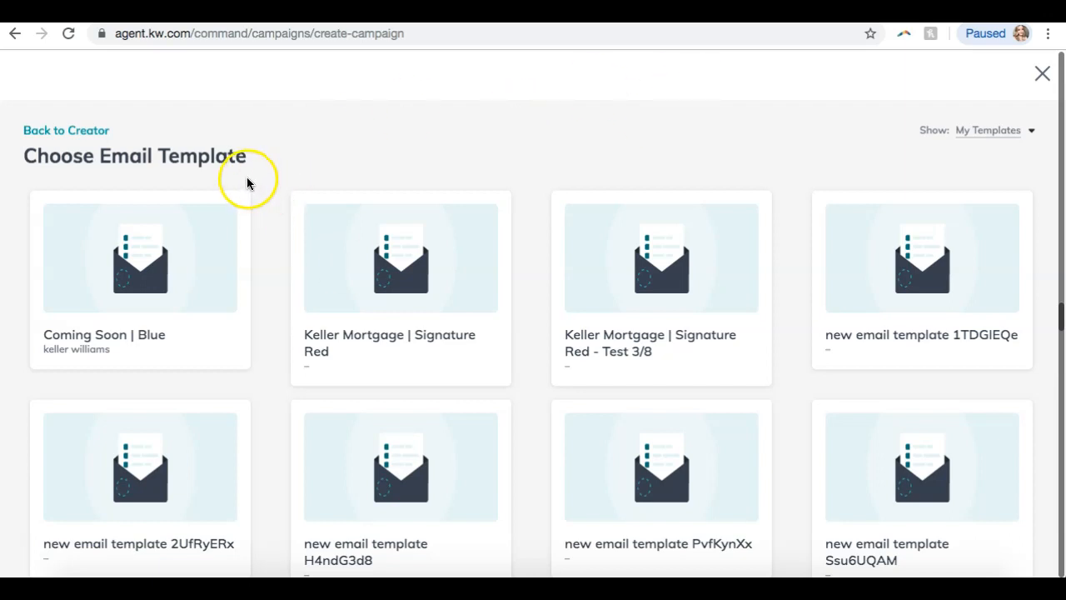
Switch back to KW Templates and scroll to the Just Listed designs.
left_click(996, 130)
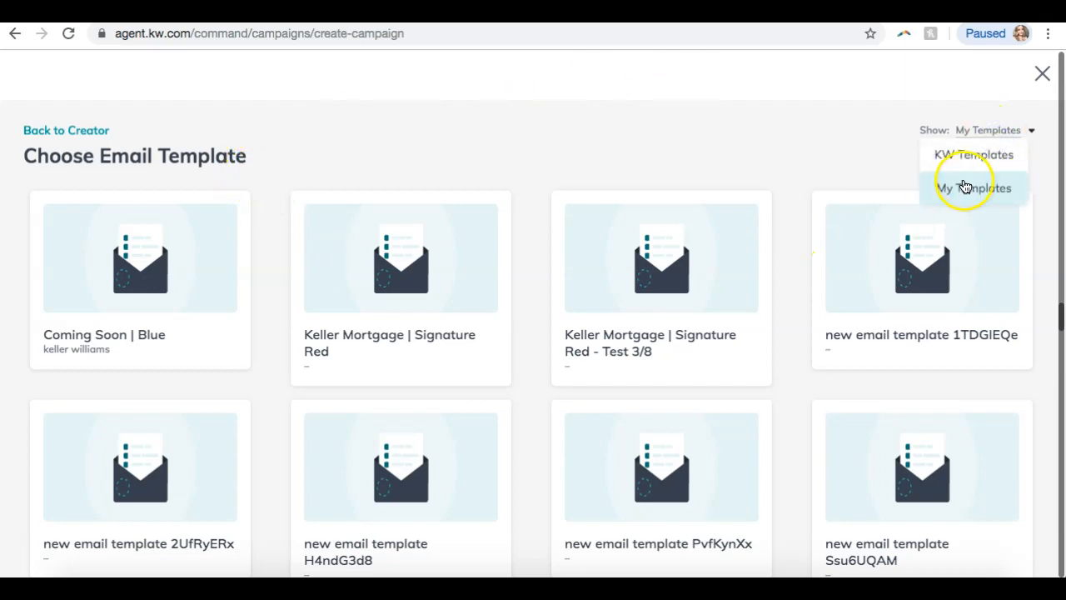
left_click(762, 125)
scroll(625, 254, "down", 6)
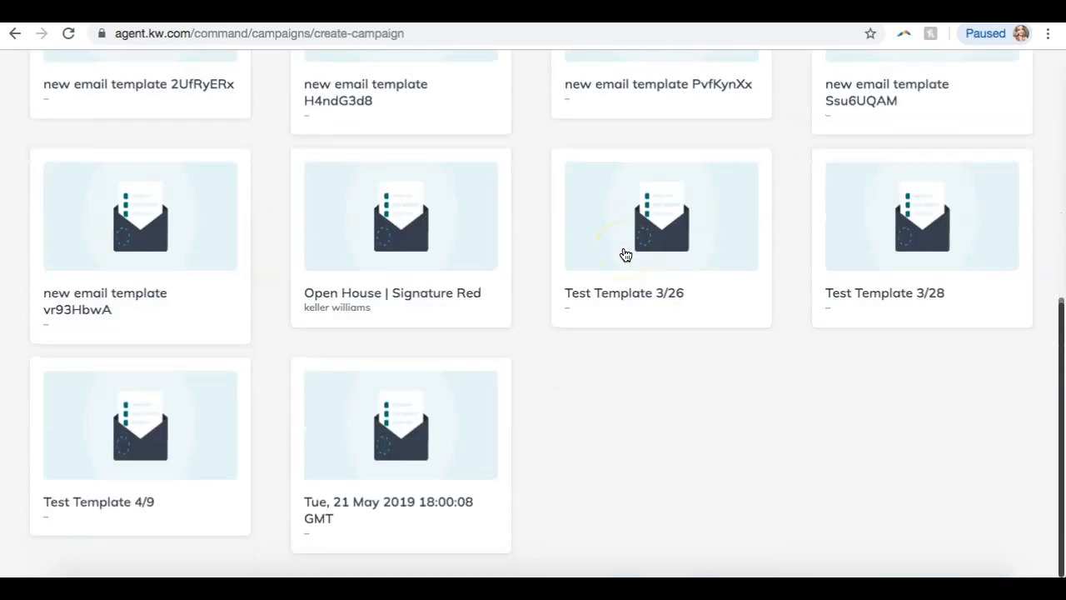
scroll(625, 255, "up", 6)
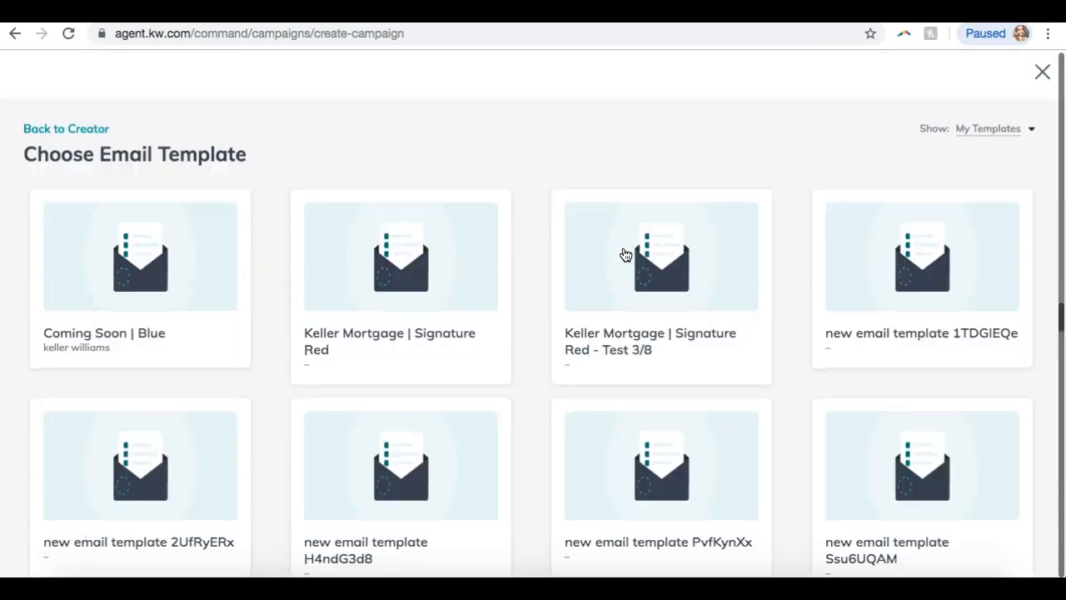
left_click(993, 131)
left_click(972, 152)
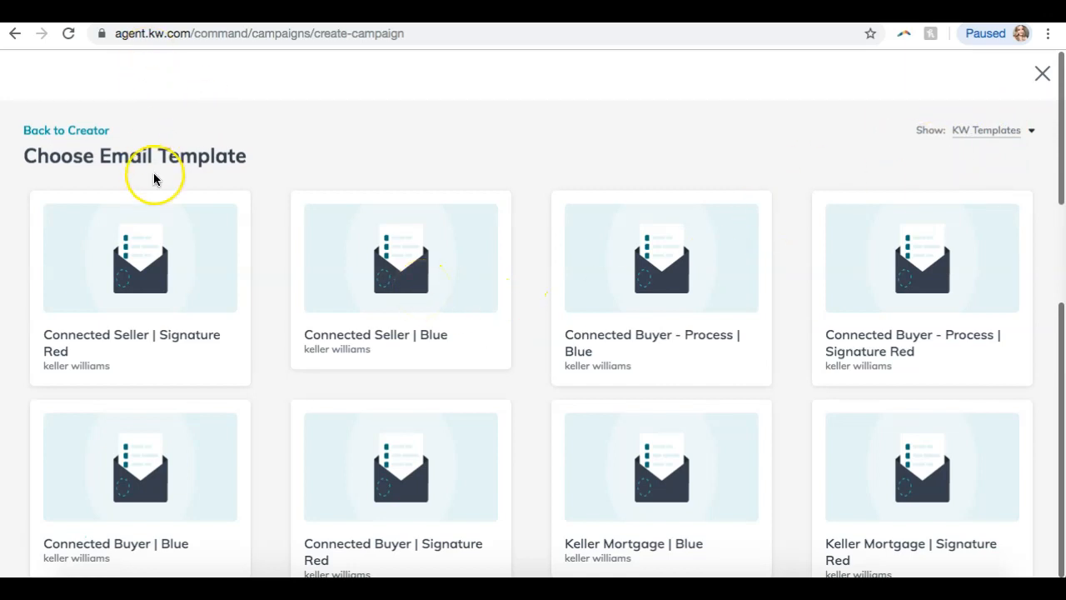
scroll(155, 177, "down", 15)
scroll(154, 178, "down", 2)
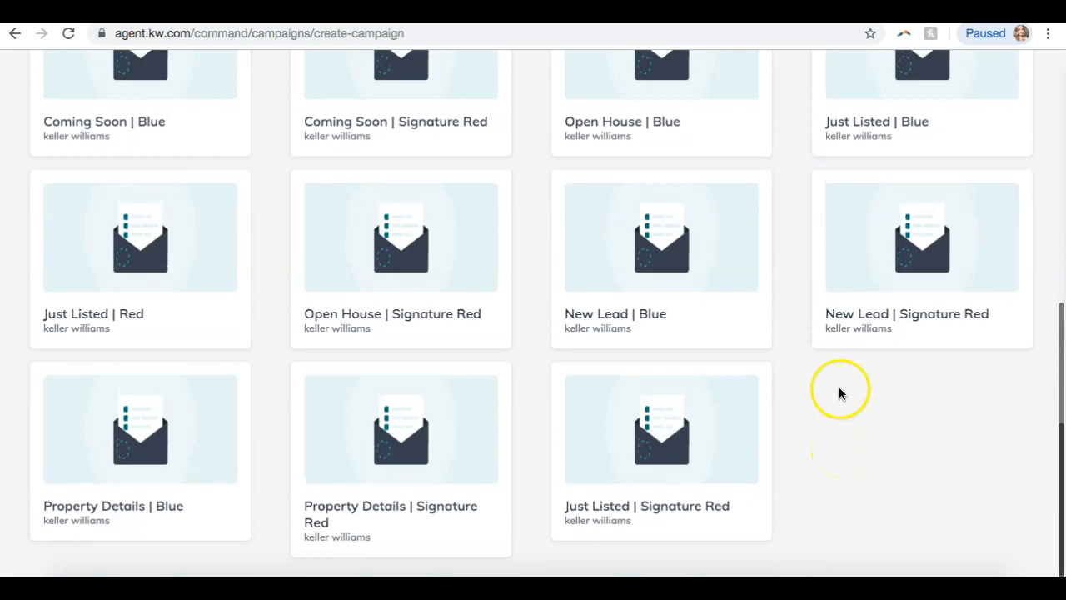
scroll(838, 388, "up", 2)
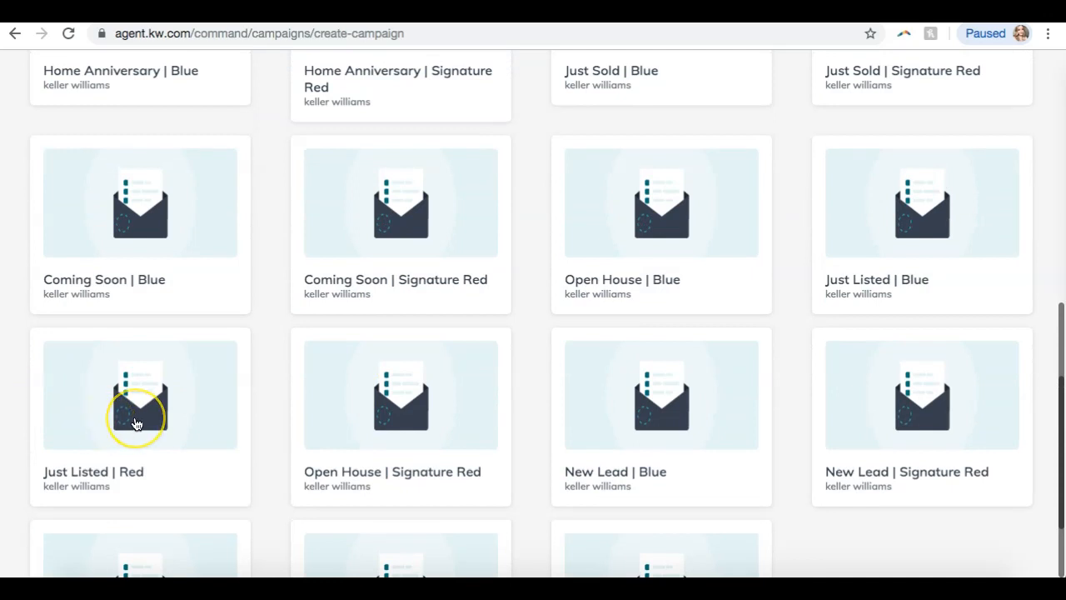
left_click(135, 423)
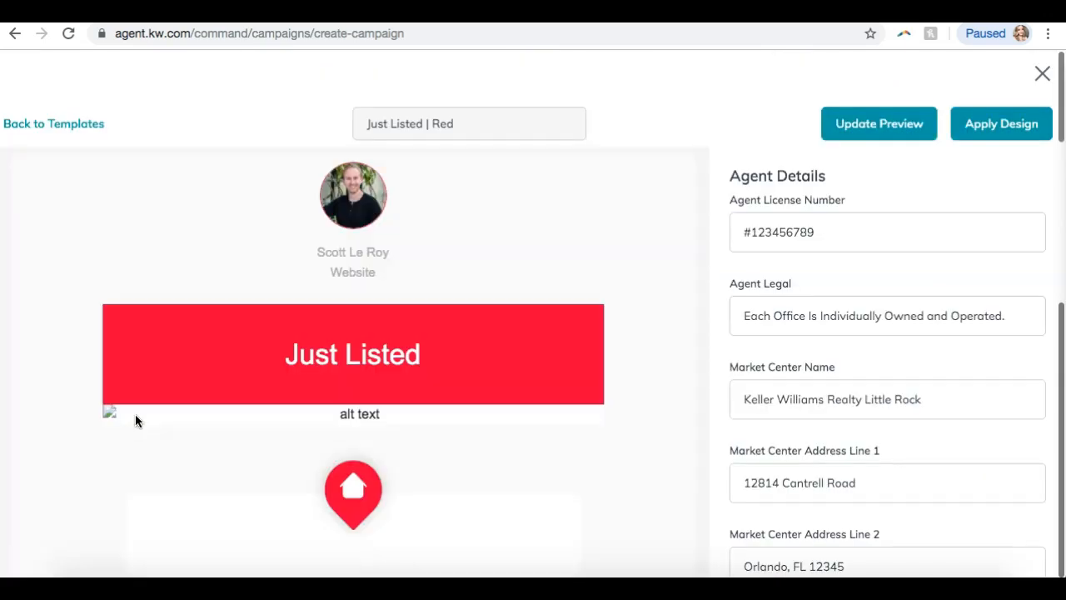
scroll(347, 287, "down", 15)
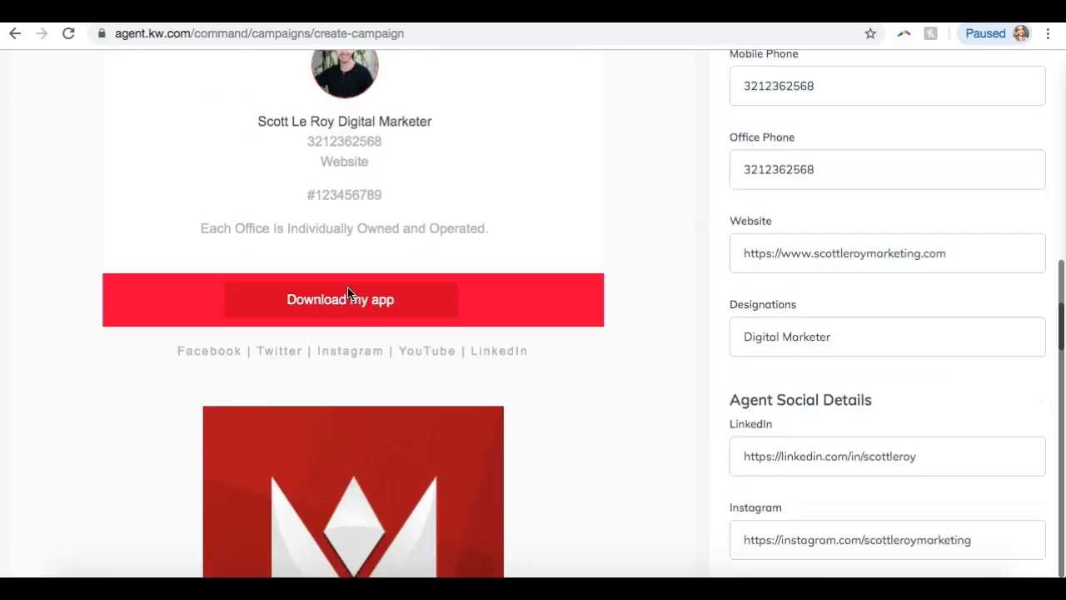
scroll(347, 286, "down", 10)
scroll(347, 286, "up", 20)
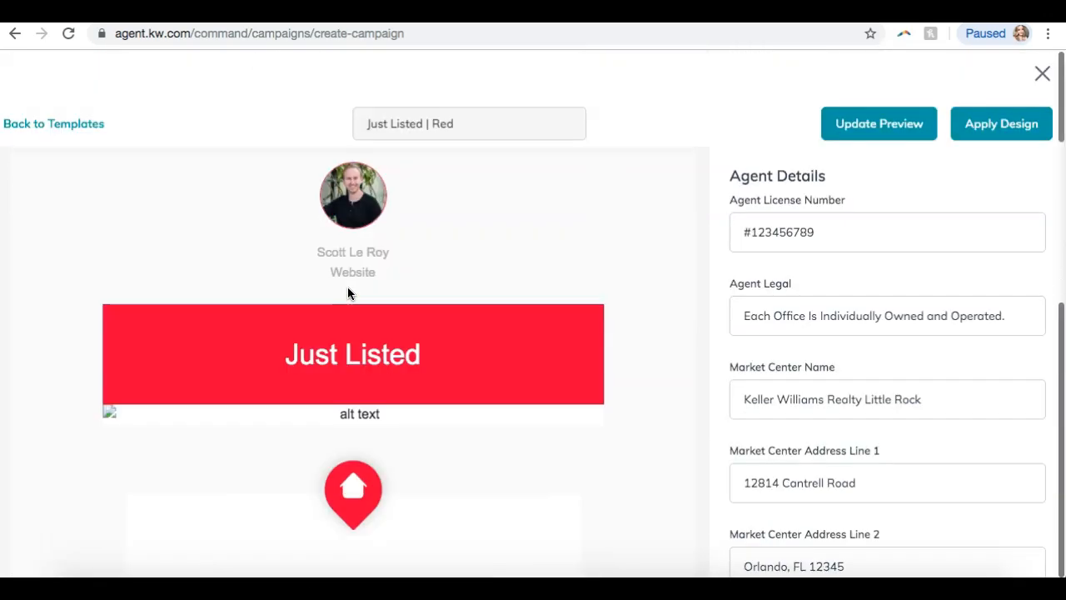
scroll(838, 226, "down", 10)
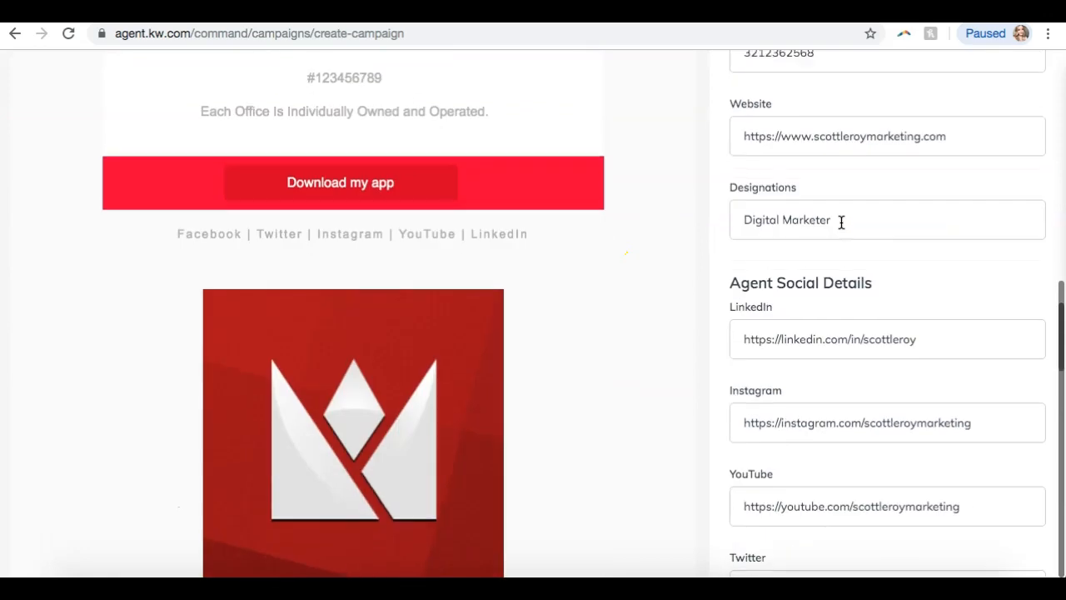
scroll(842, 223, "down", 15)
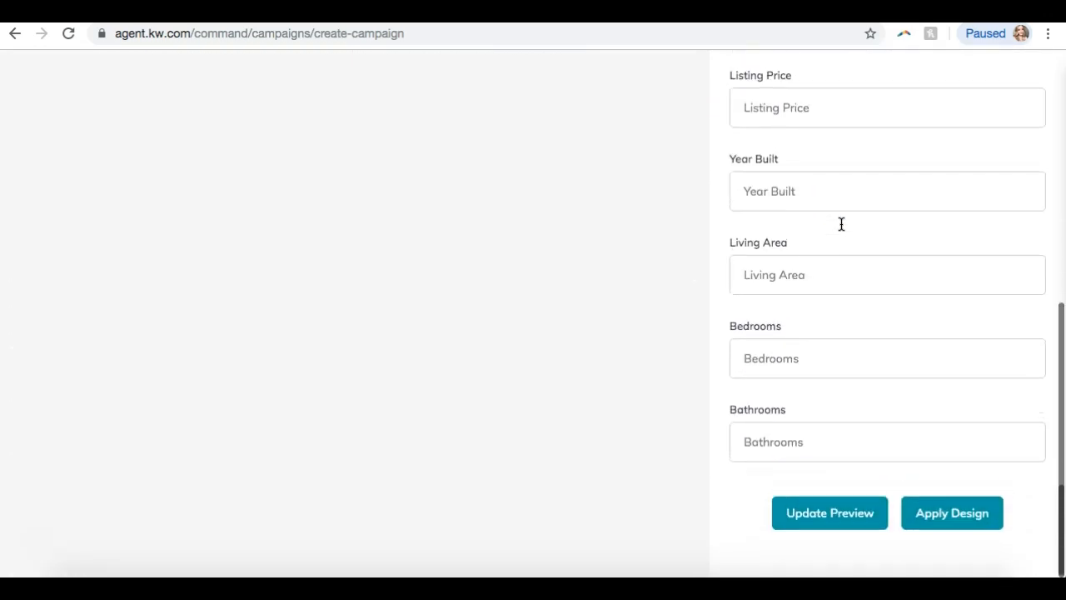
scroll(842, 223, "up", 20)
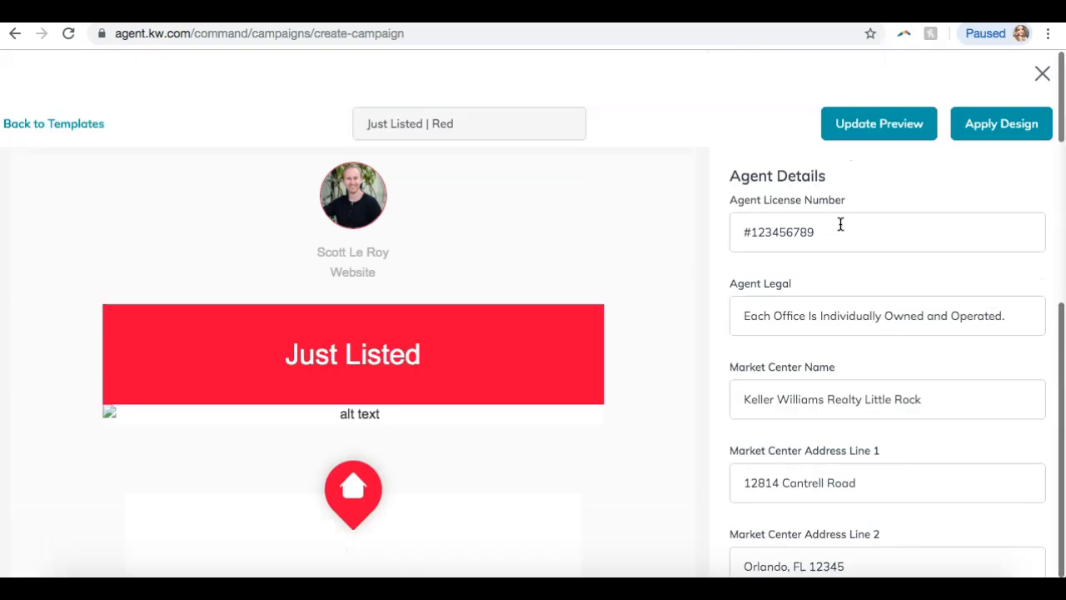
scroll(841, 223, "down", 1)
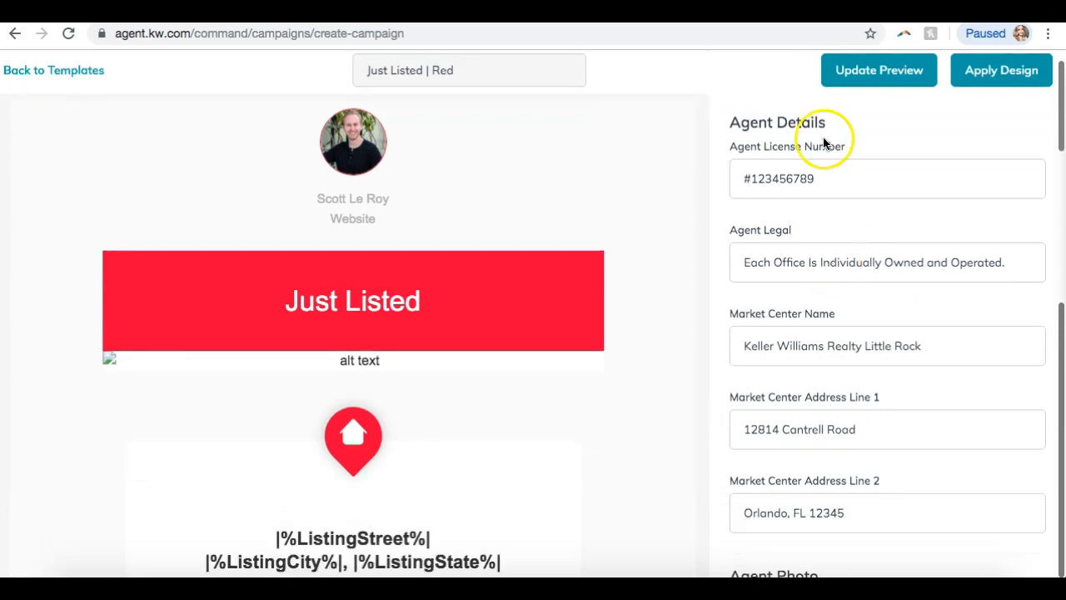
scroll(816, 289, "down", 3)
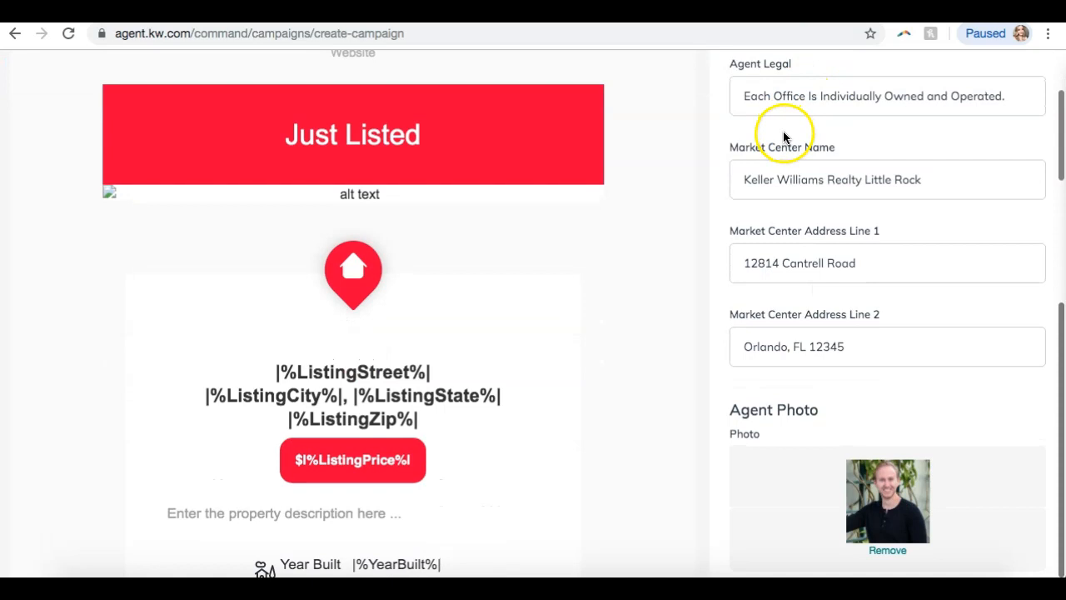
scroll(791, 143, "down", 6)
scroll(792, 153, "down", 9)
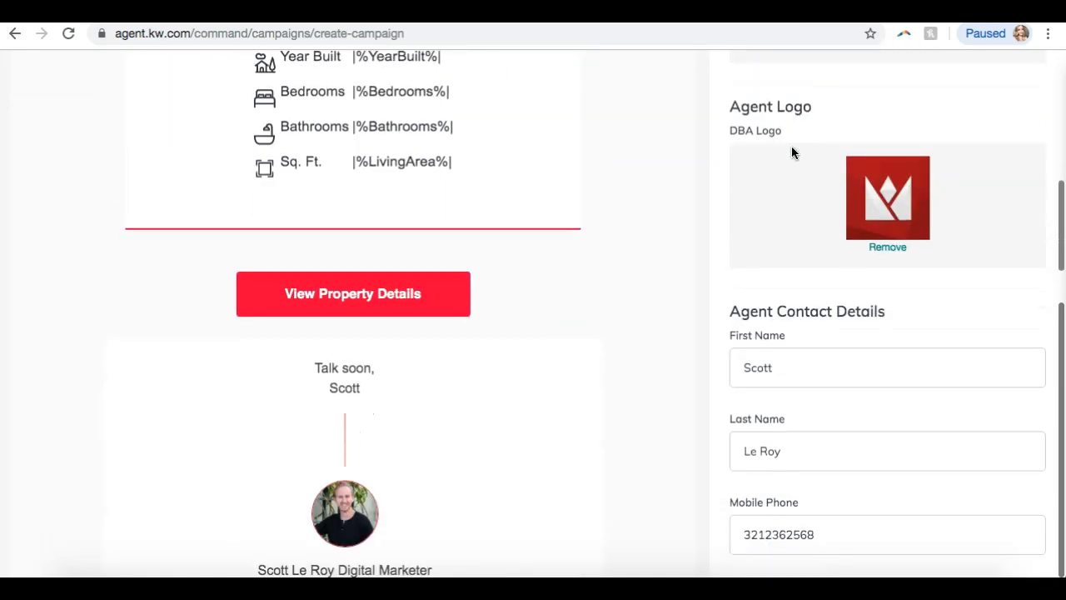
scroll(792, 153, "down", 1)
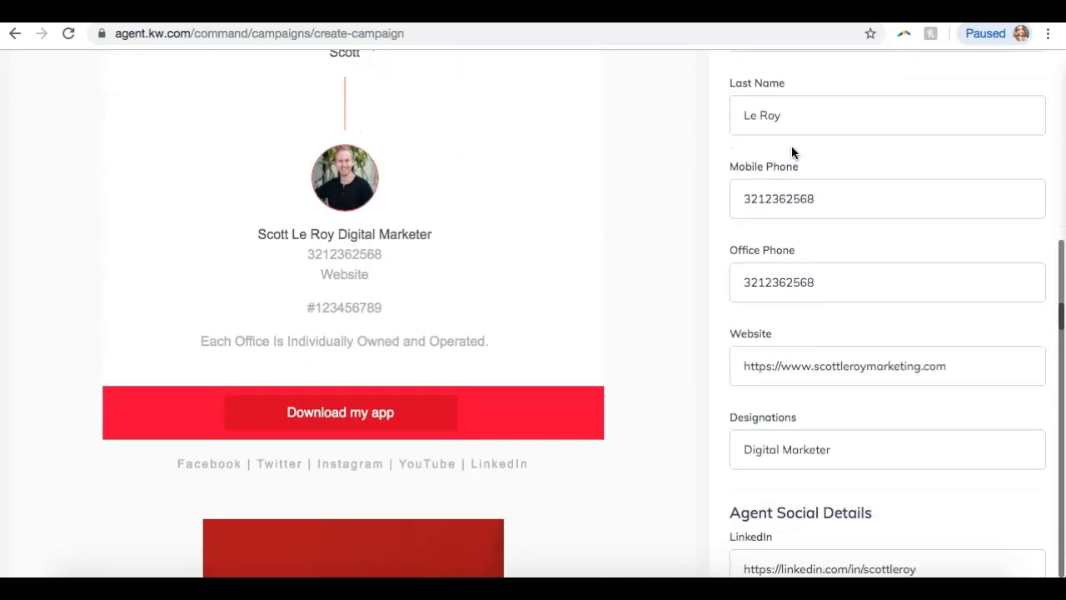
left_click(765, 199)
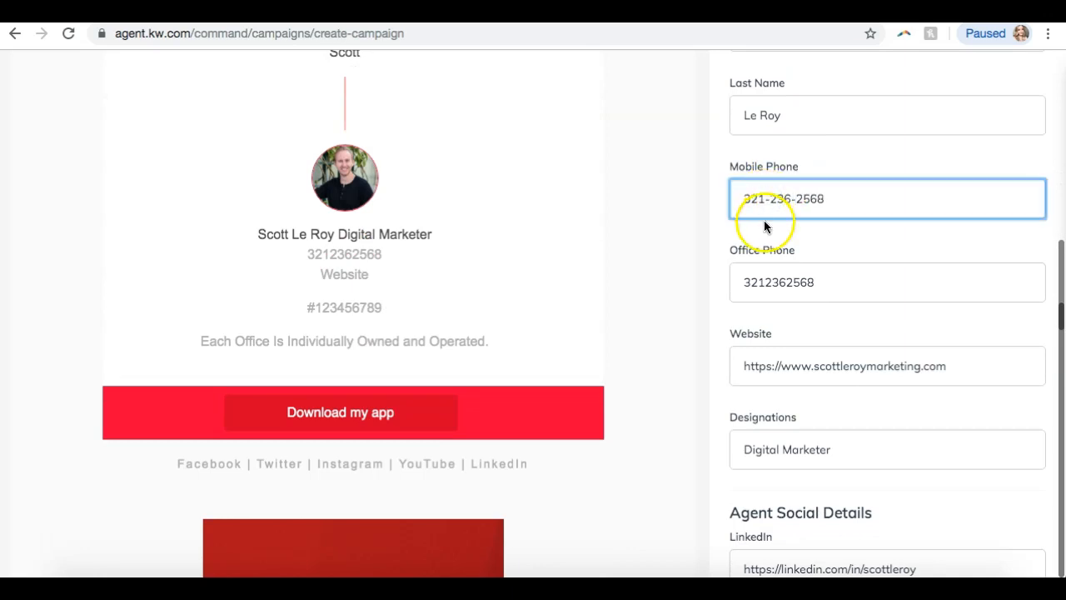
left_click(766, 282)
type("-")
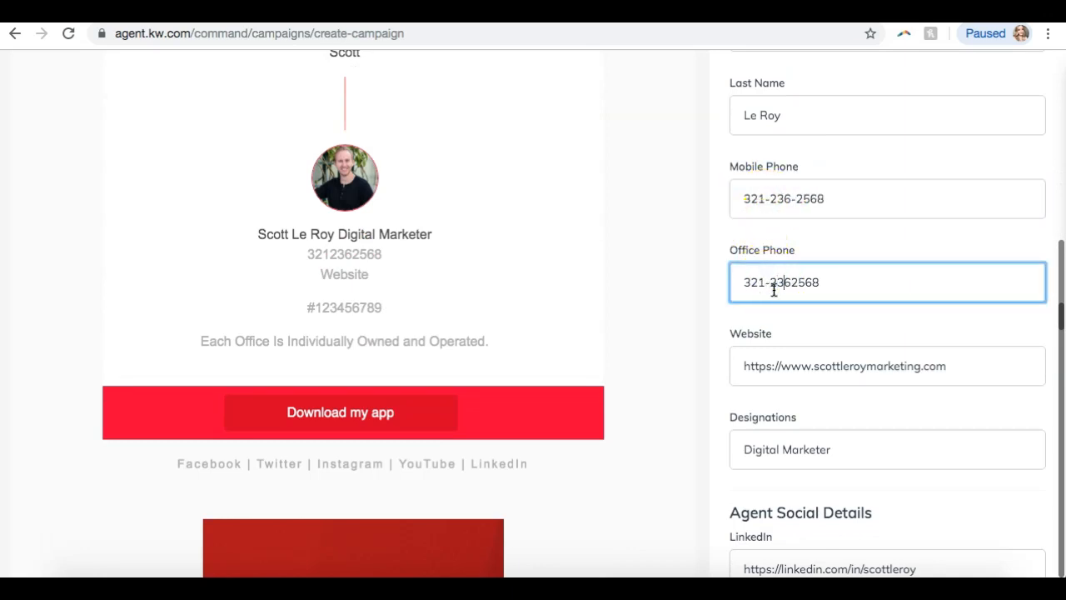
left_click(740, 249)
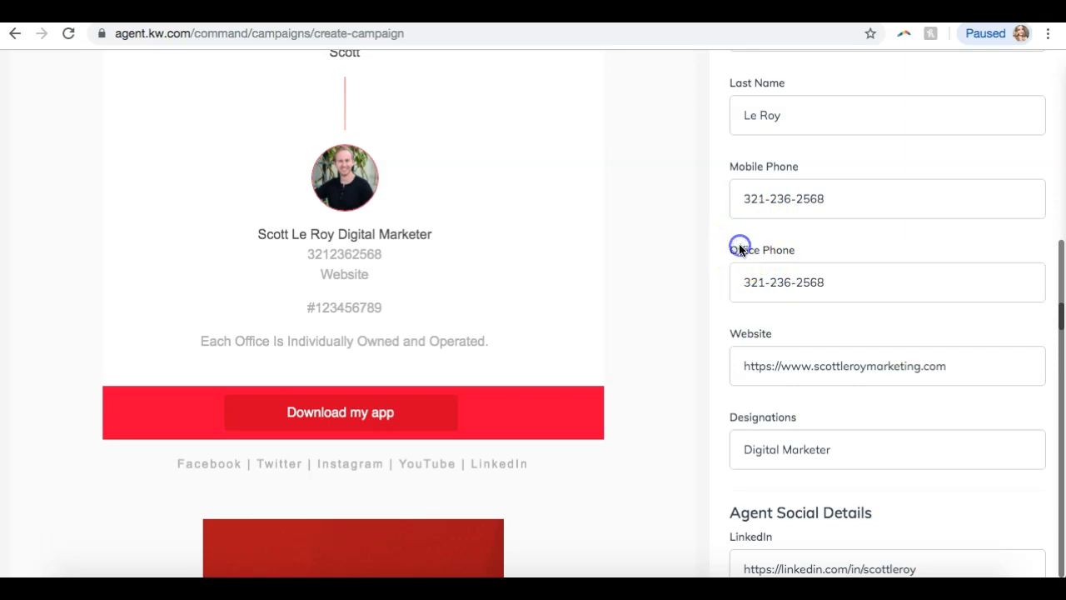
left_click(652, 255)
scroll(652, 257, "up", 15)
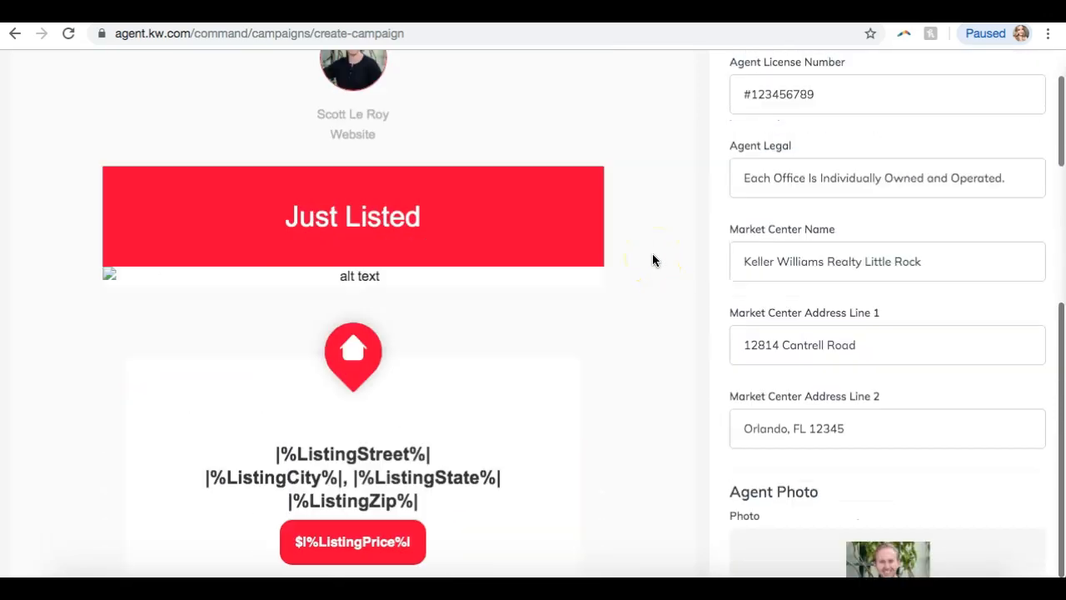
left_click(876, 124)
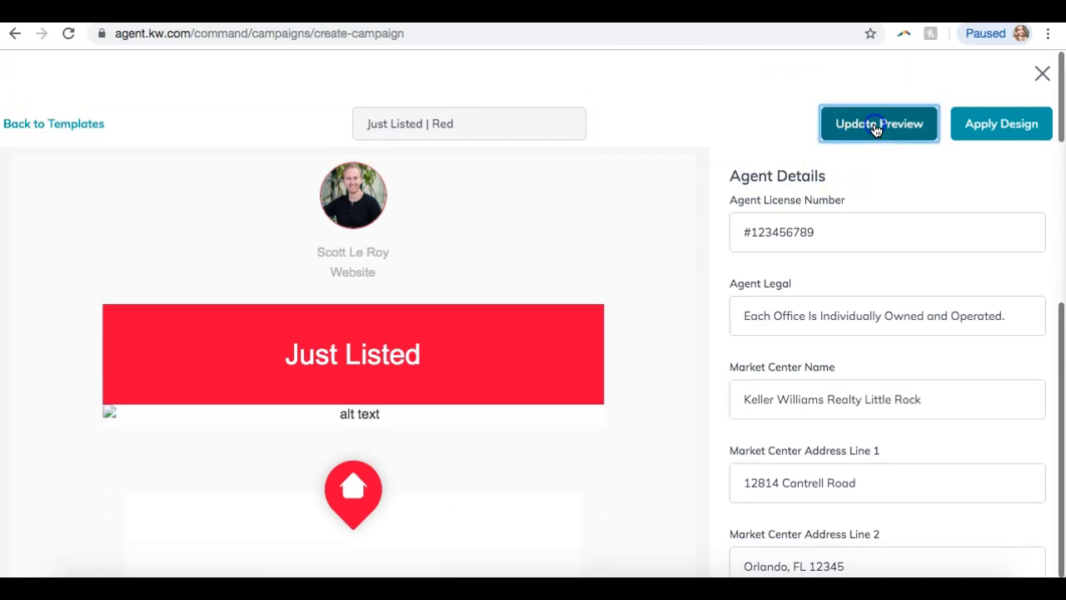
scroll(605, 397, "down", 5)
scroll(604, 390, "down", 5)
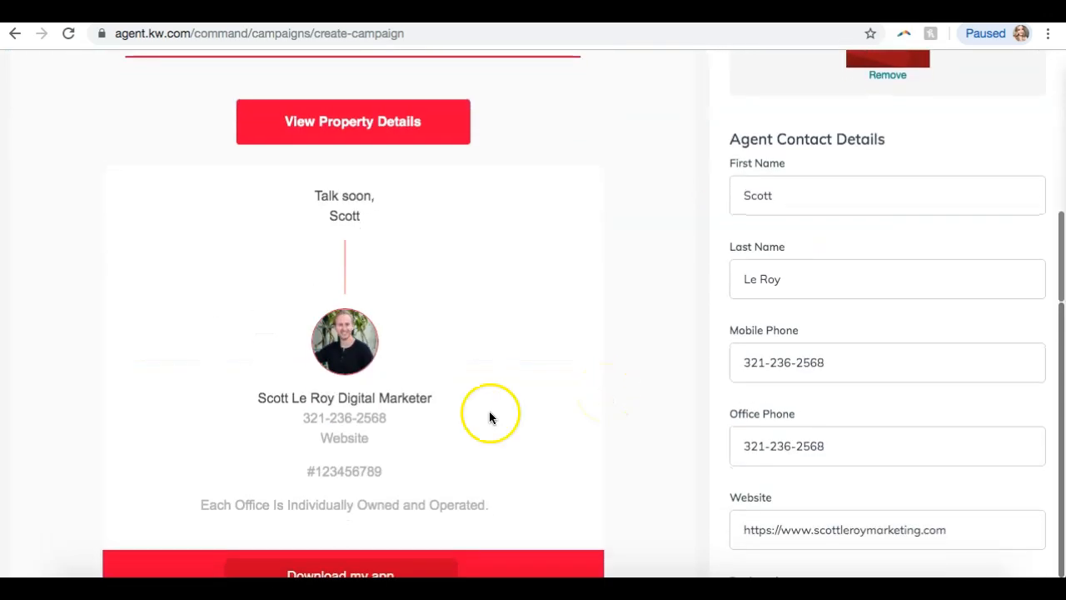
left_click(730, 370)
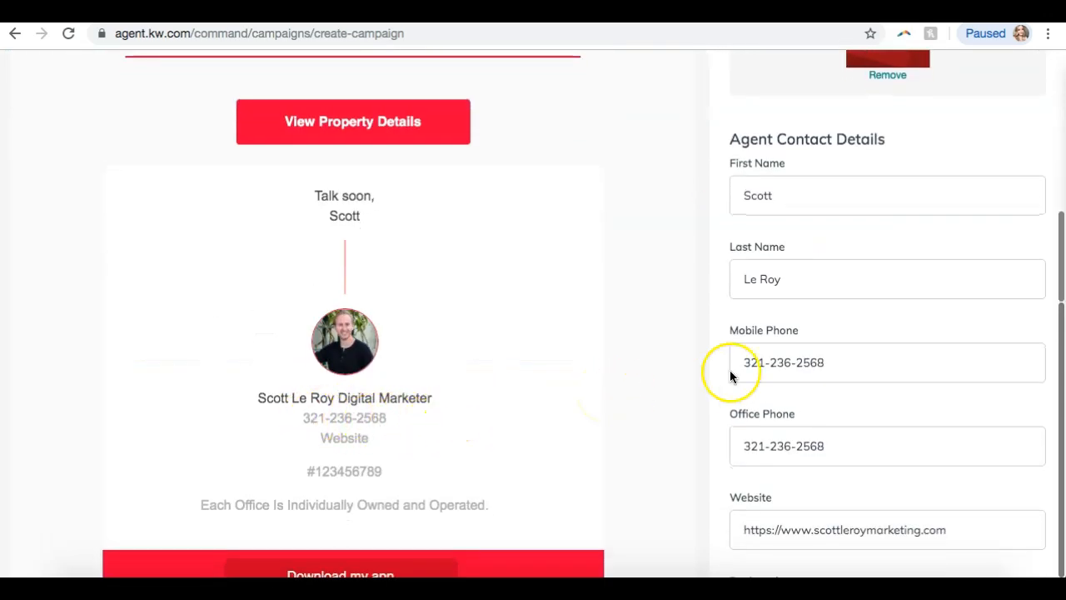
scroll(729, 370, "down", 2)
scroll(729, 370, "down", 8)
left_click(726, 380)
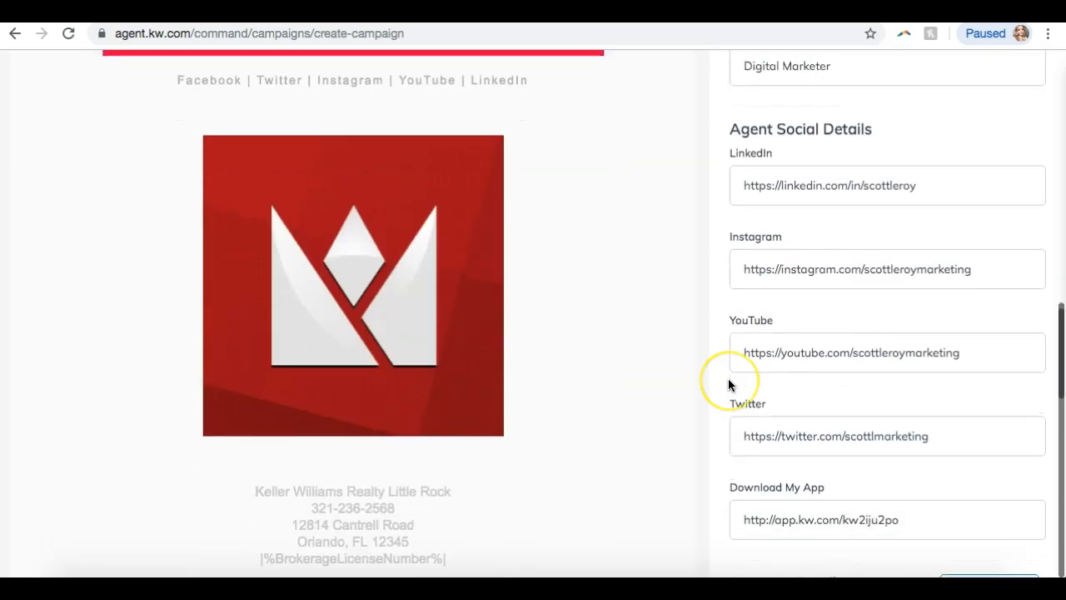
left_click(781, 285)
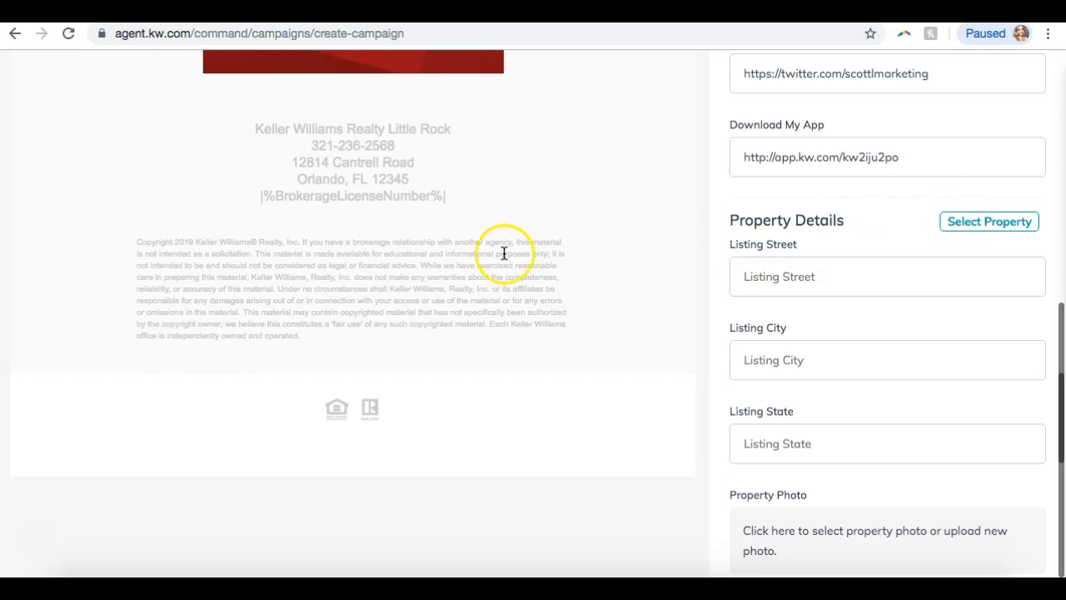
Enter the listing street address, city Spring Hill and state.
scroll(504, 253, "up", 15)
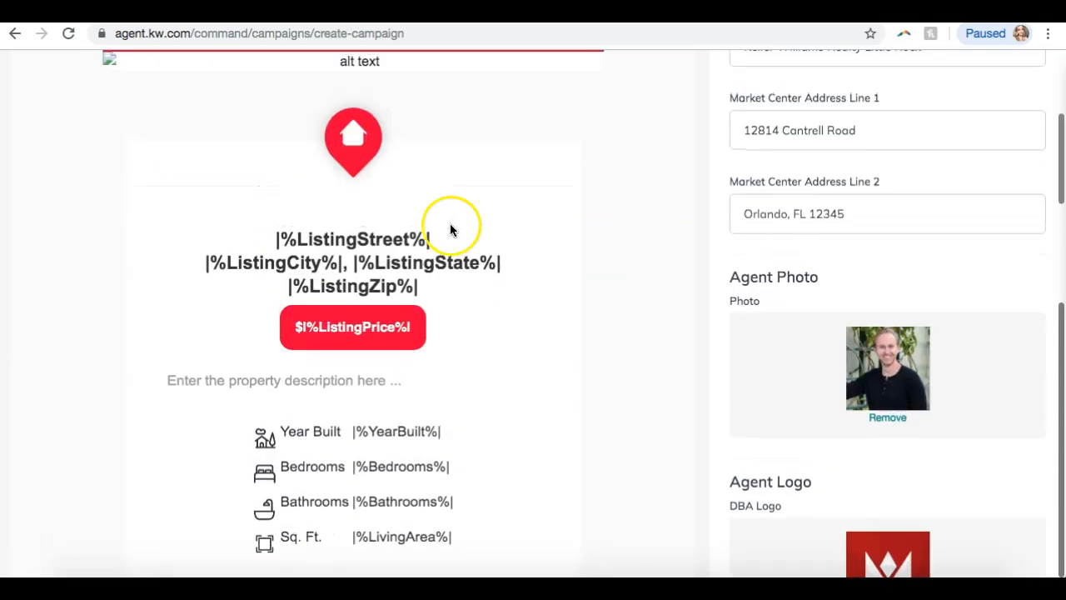
left_click(288, 240)
scroll(240, 225, "down", 20)
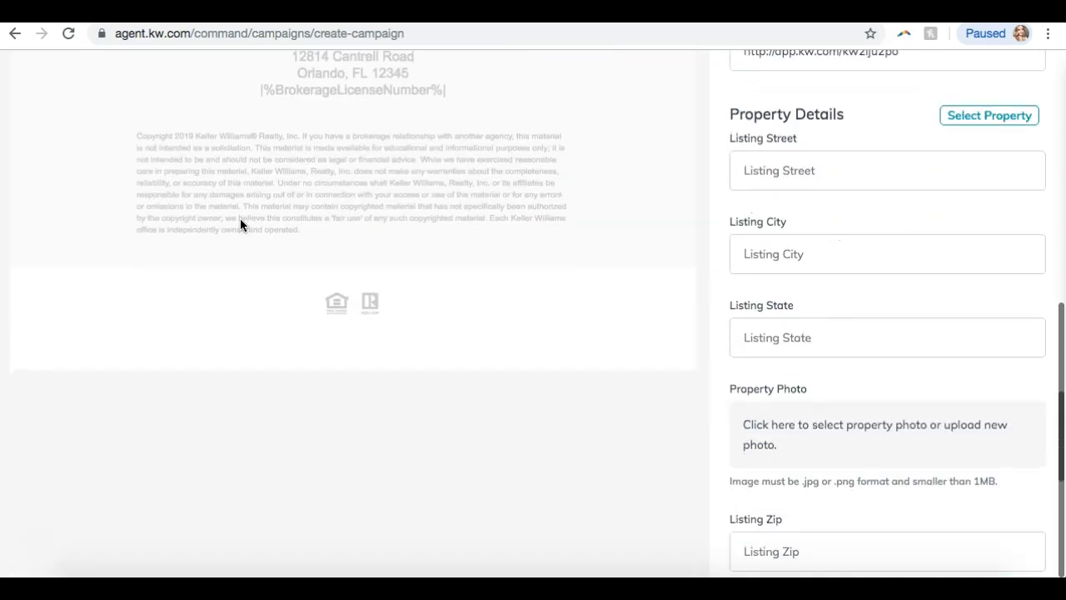
left_click(792, 173)
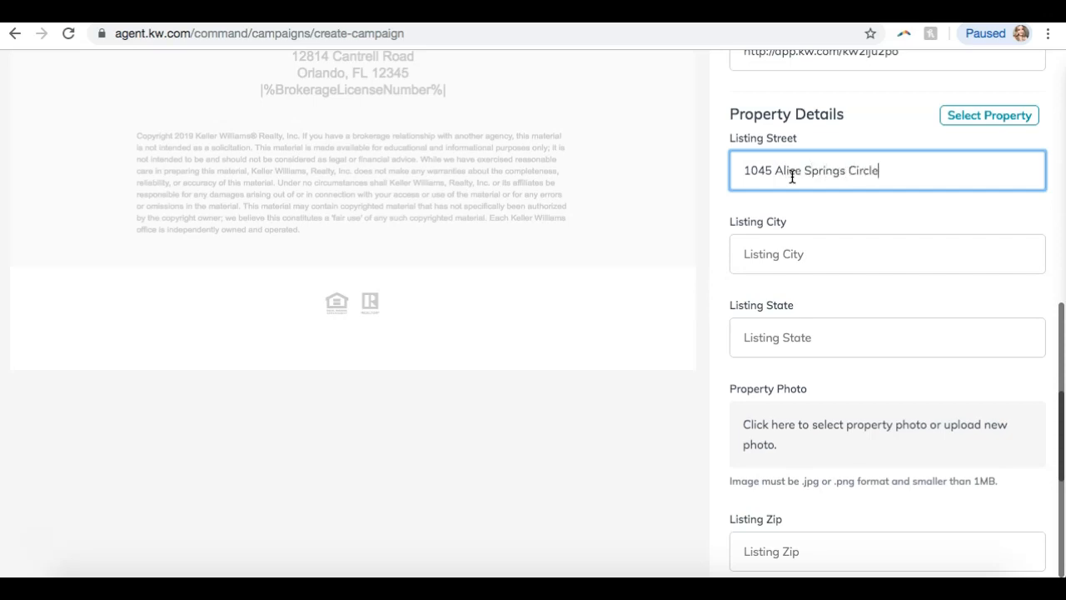
key("Tab")
type("Spring Hil")
key("Tab")
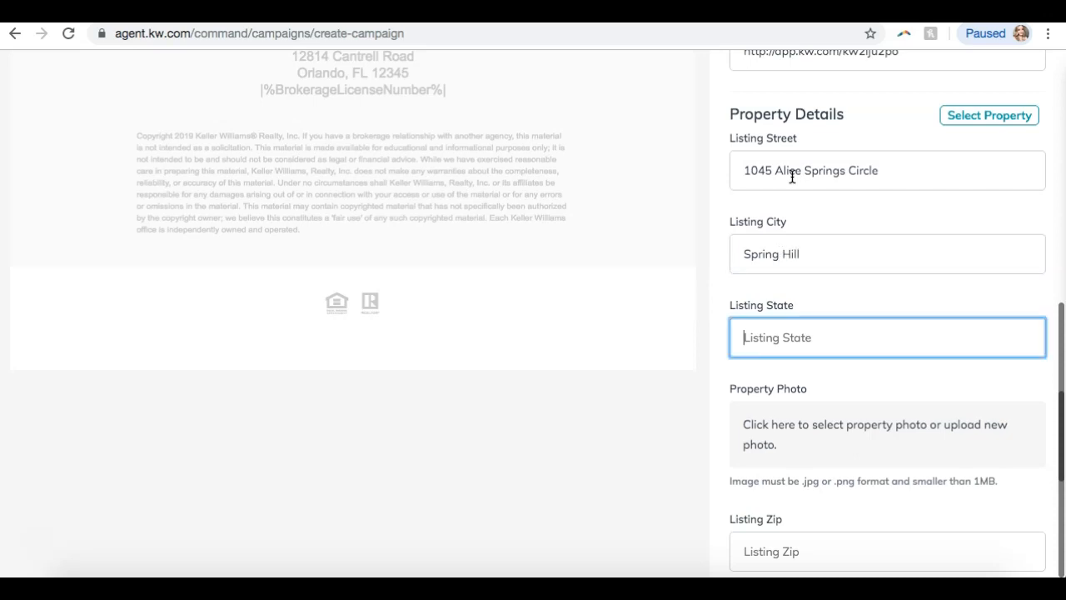
Copy the ZIP 37174 from the Stormberg listing into Listing Zip.
key("ctrl+Tab")
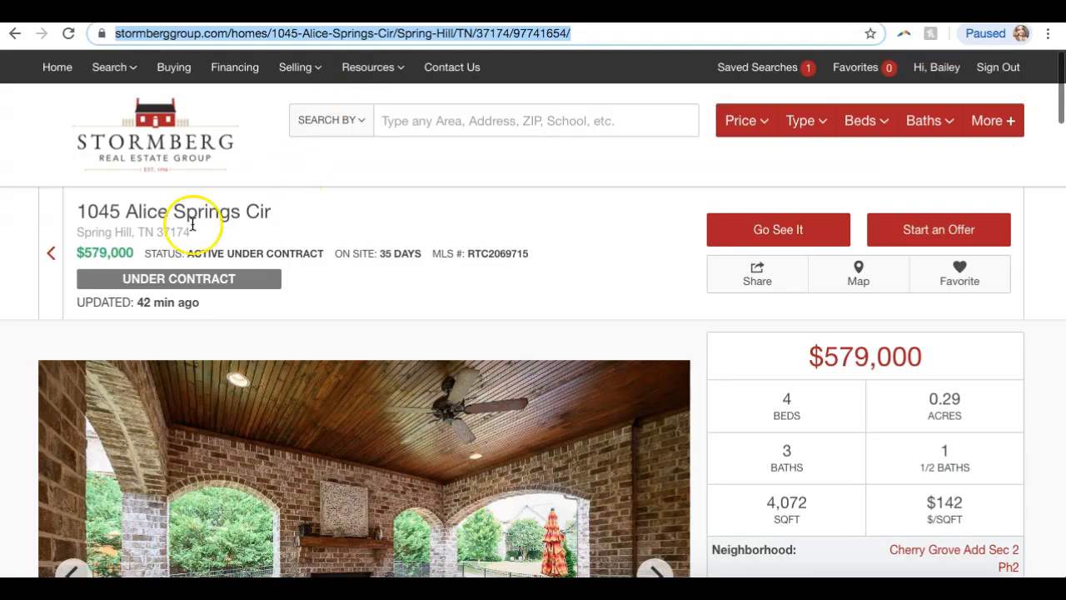
left_click_drag(226, 230, 163, 231)
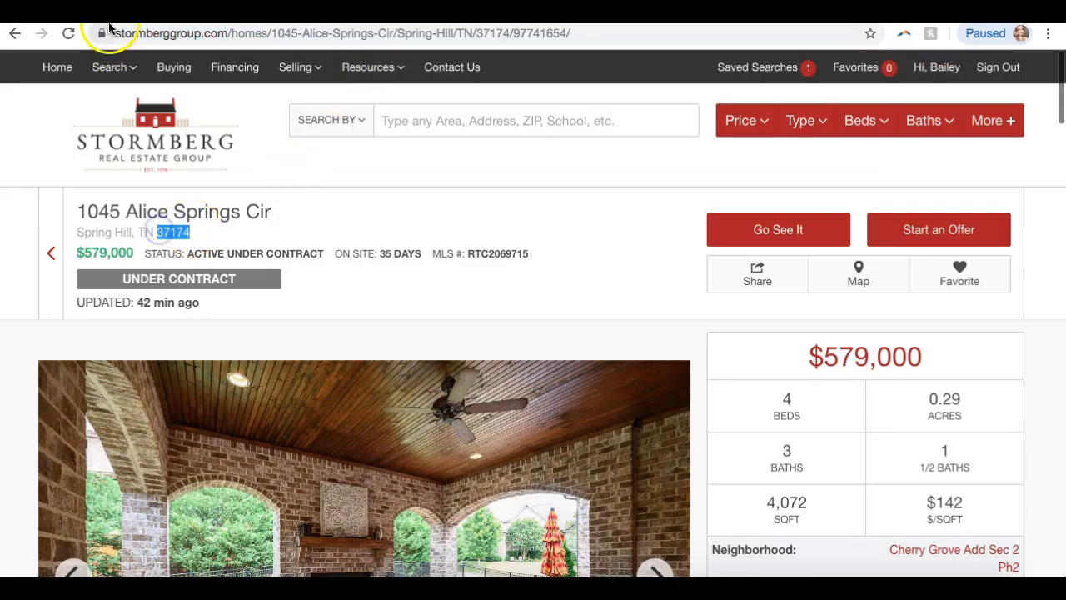
key("ctrl+shift+Tab")
scroll(700, 380, "down", 2)
scroll(700, 387, "up", 1)
scroll(700, 387, "up", 2)
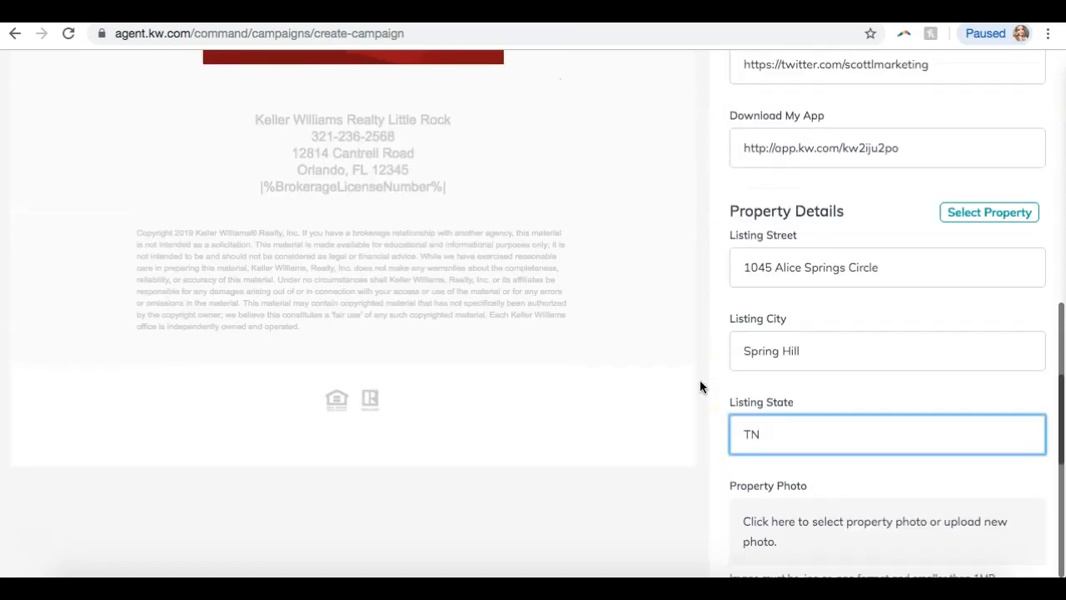
scroll(699, 386, "down", 4)
left_click(811, 324)
type("37174")
Copy the $579,000 price from the Stormberg listing into Listing Price.
key("ctrl+Tab")
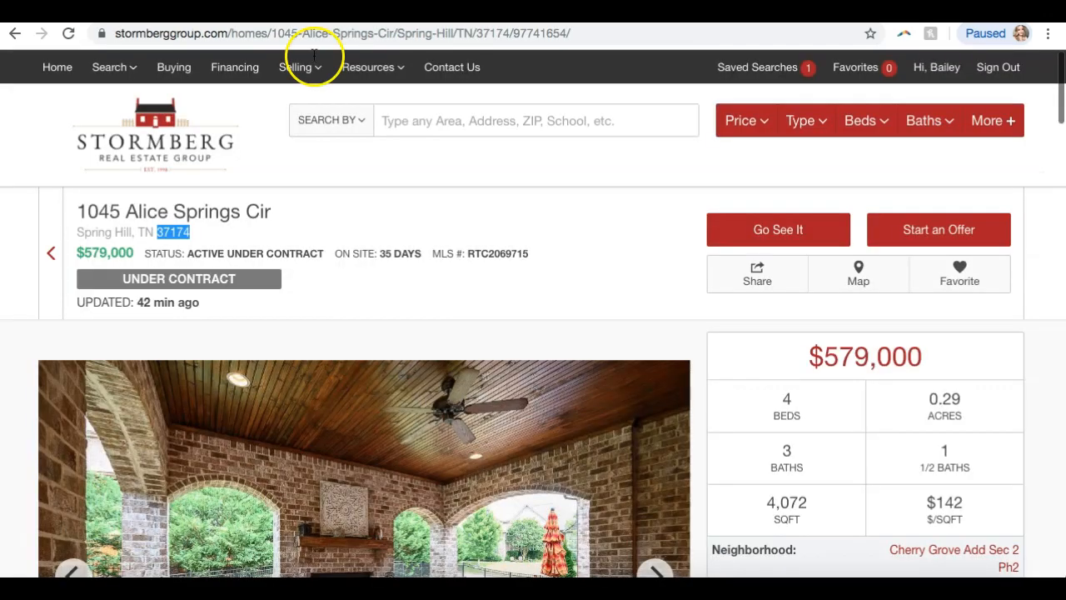
double_click(93, 253)
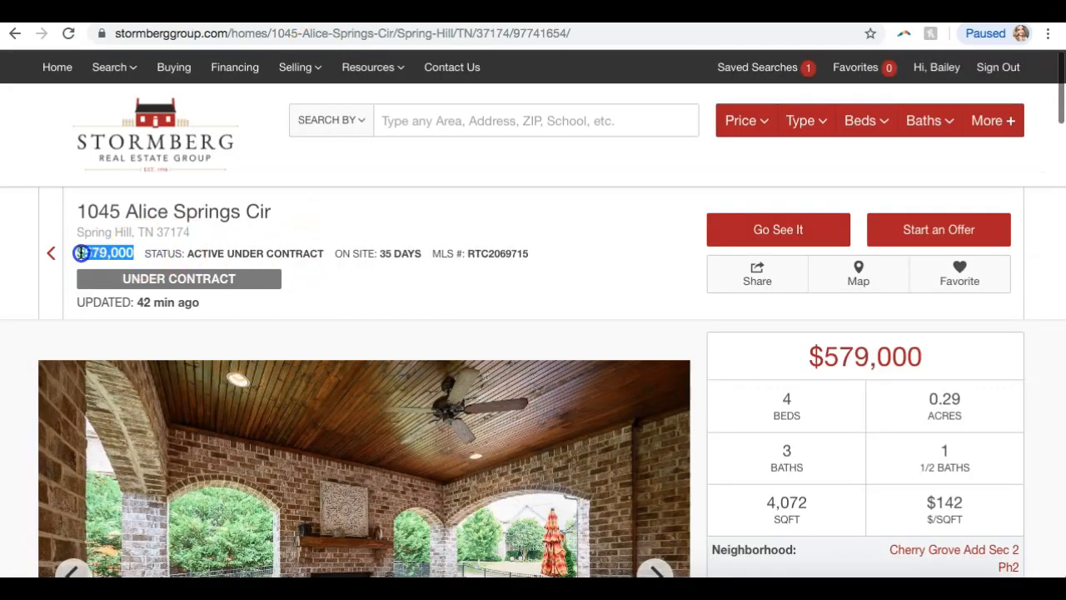
key("ctrl+shift+Tab")
left_click(774, 421)
type("$579,000")
Start adding a new Property Photo image from the computer.
scroll(762, 214, "up", 3)
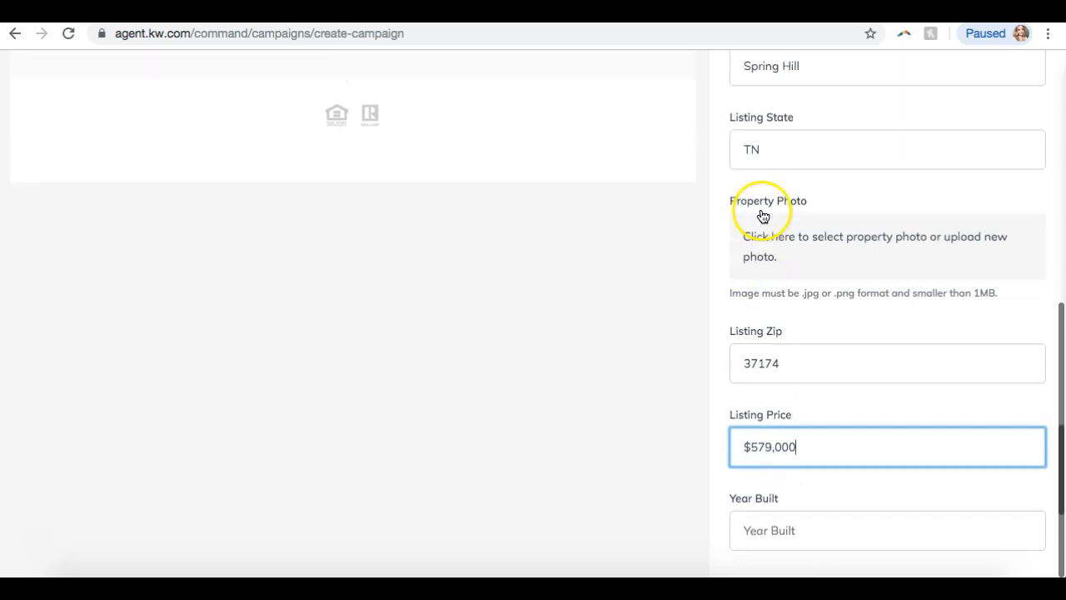
left_click(794, 315)
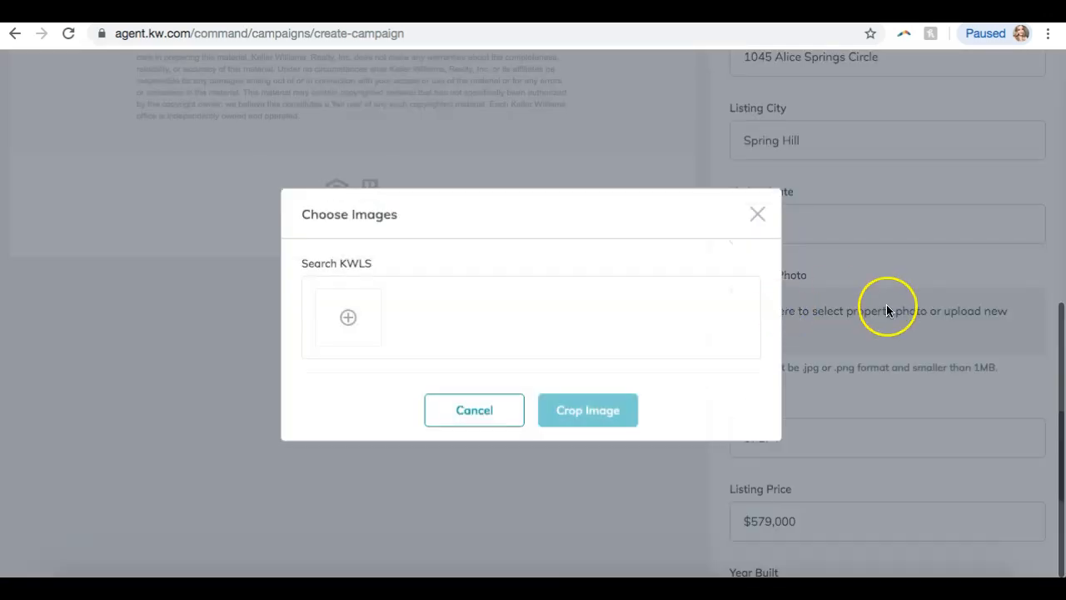
left_click(358, 332)
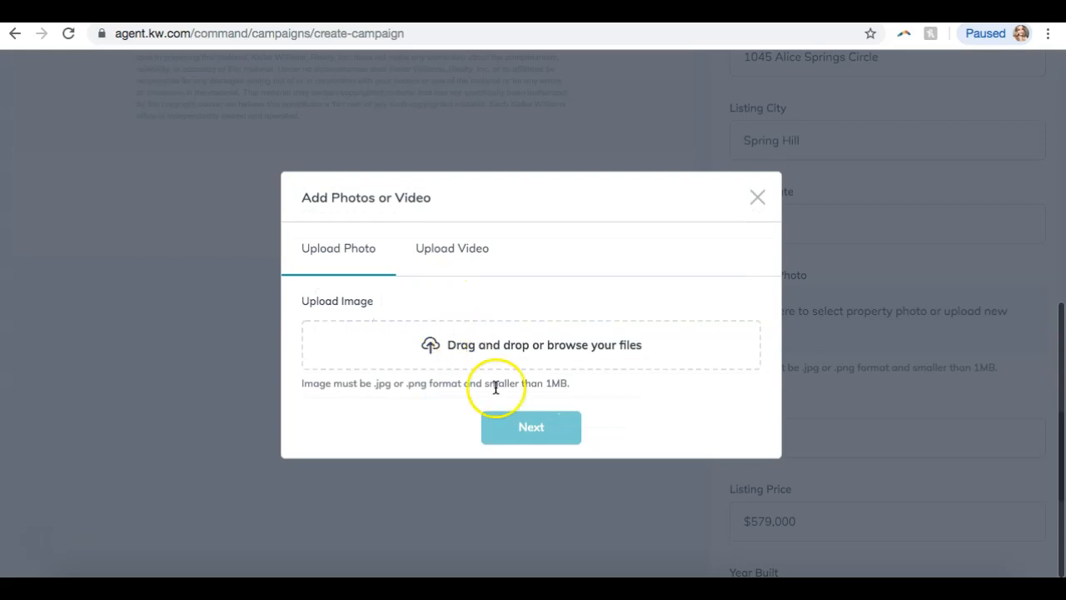
Upload the house photo from Downloads, crop it, and refresh the email preview.
left_click(490, 351)
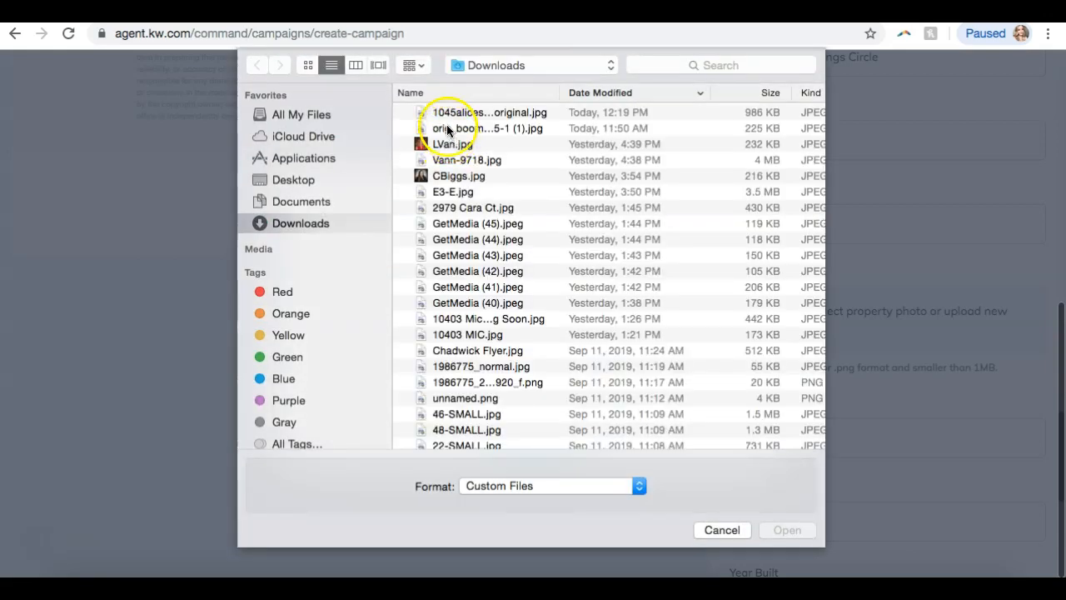
double_click(437, 131)
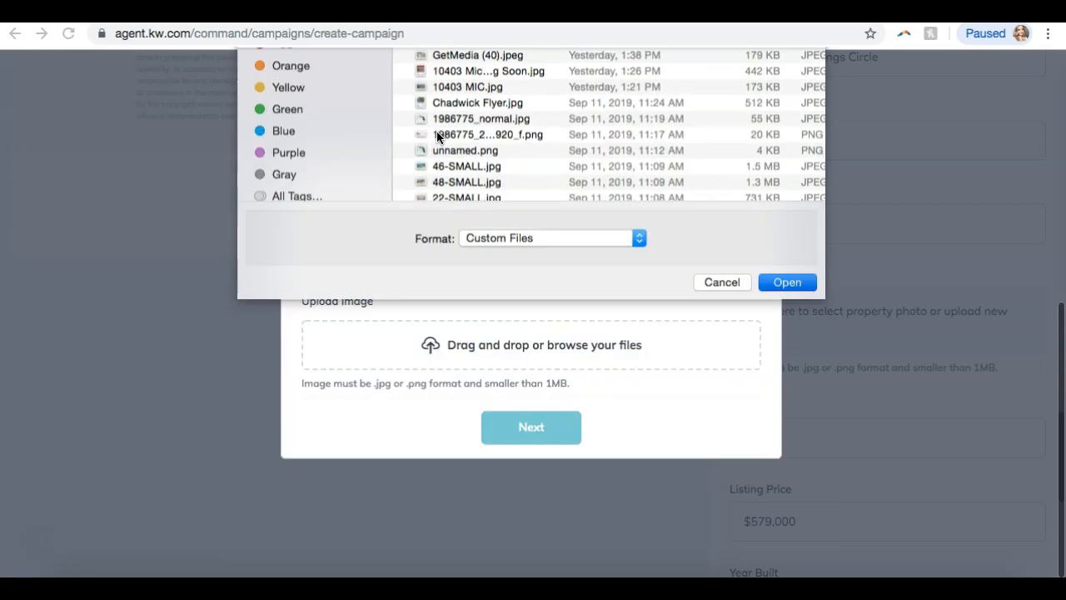
left_click(502, 483)
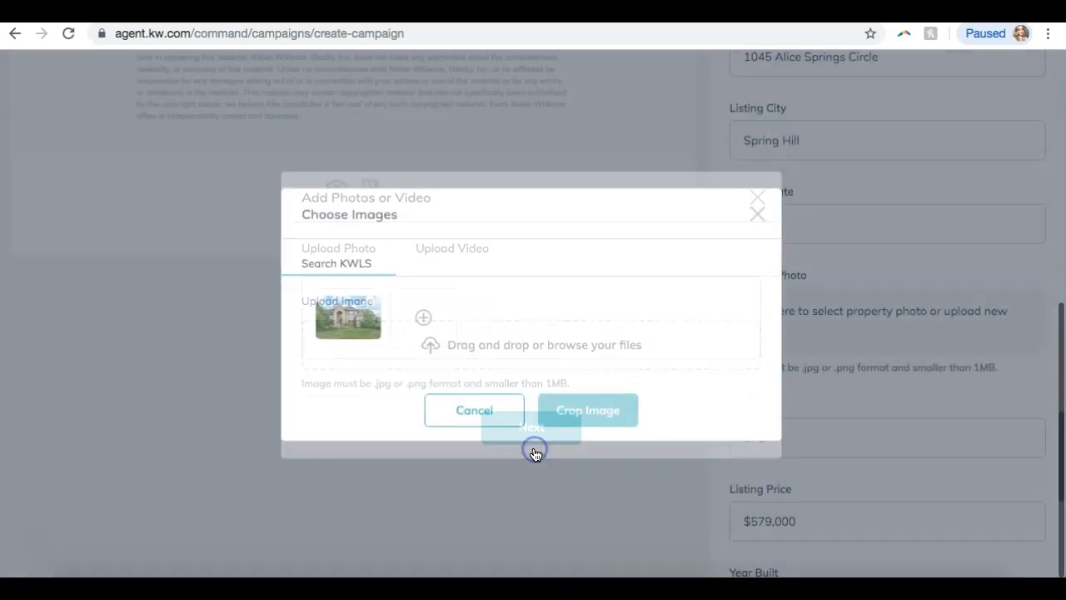
left_click(356, 333)
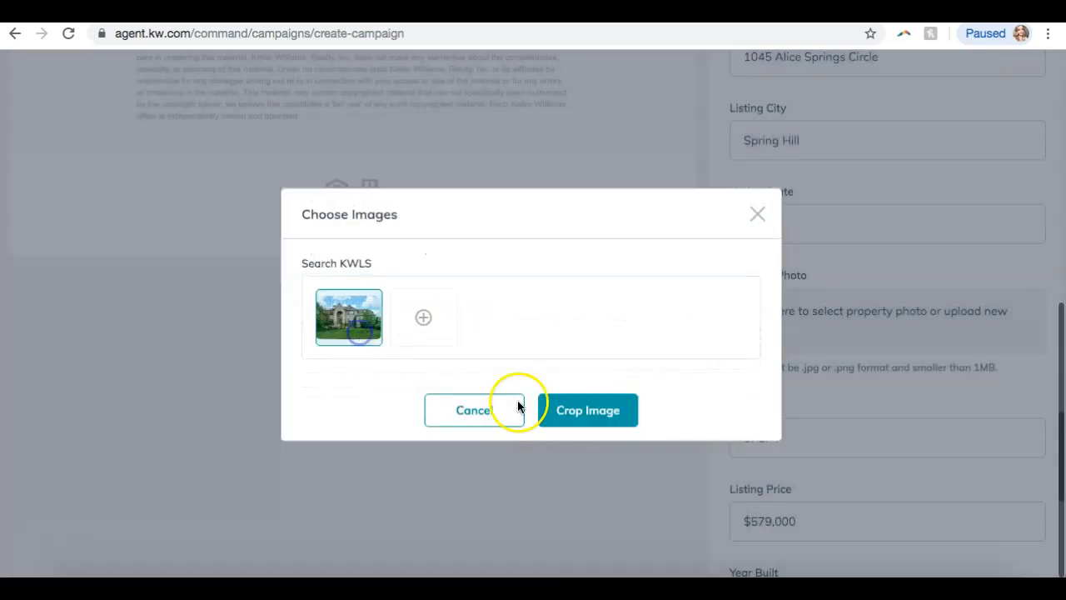
left_click(588, 415)
left_click(523, 488)
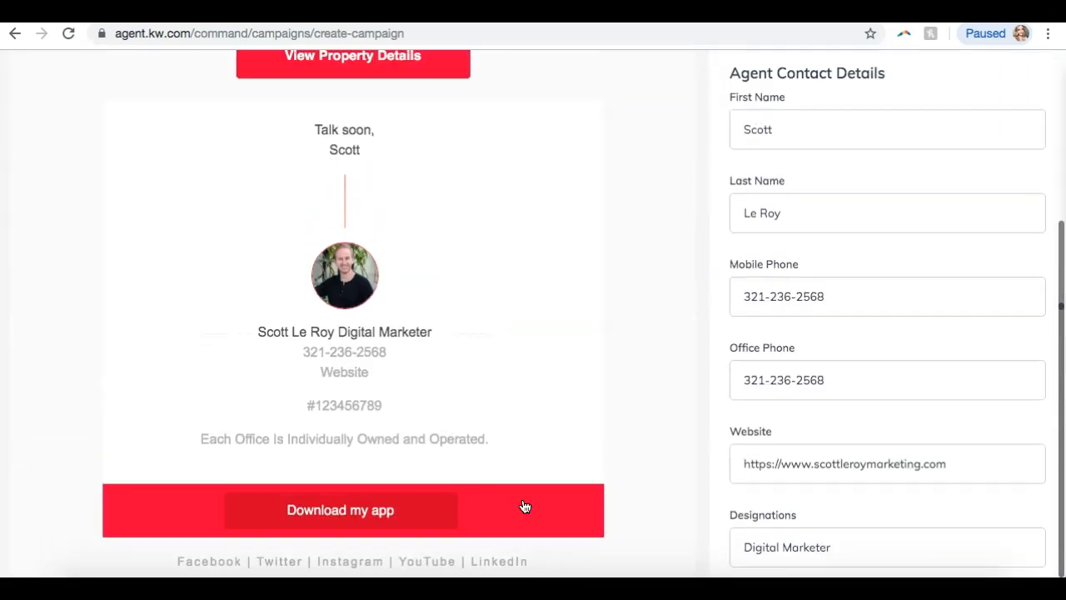
left_click(885, 97)
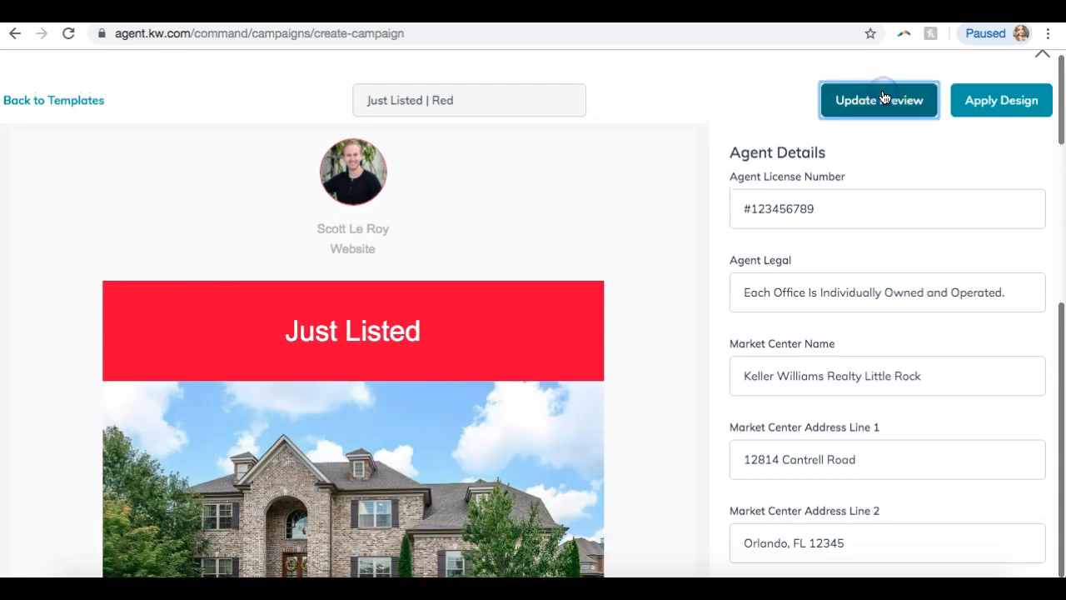
Delete the extra $ so Listing Price reads 579,000.
scroll(517, 240, "down", 1)
scroll(516, 249, "down", 2)
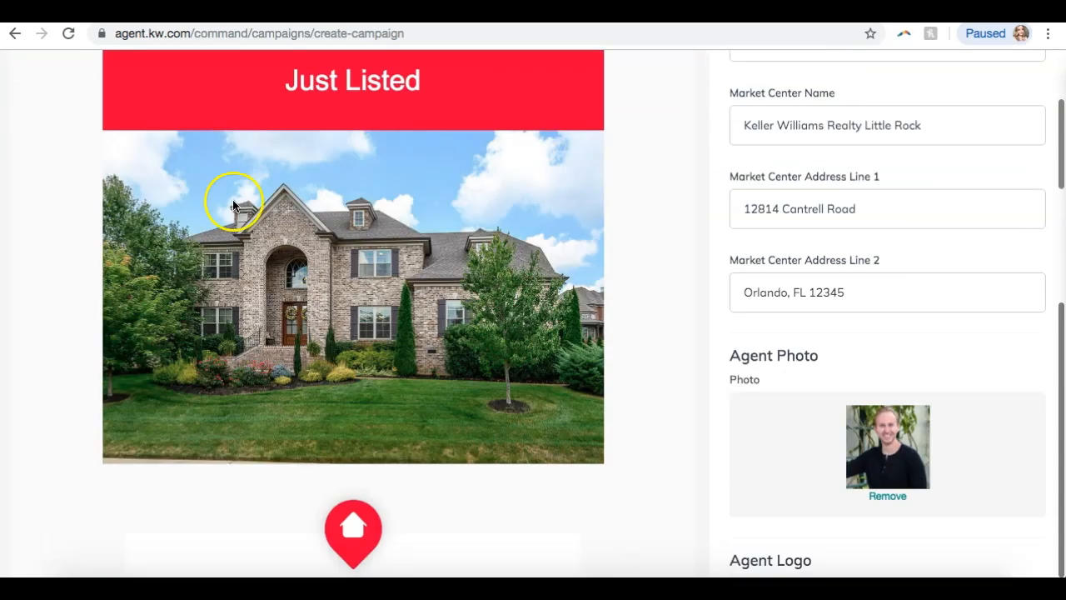
scroll(225, 233, "down", 4)
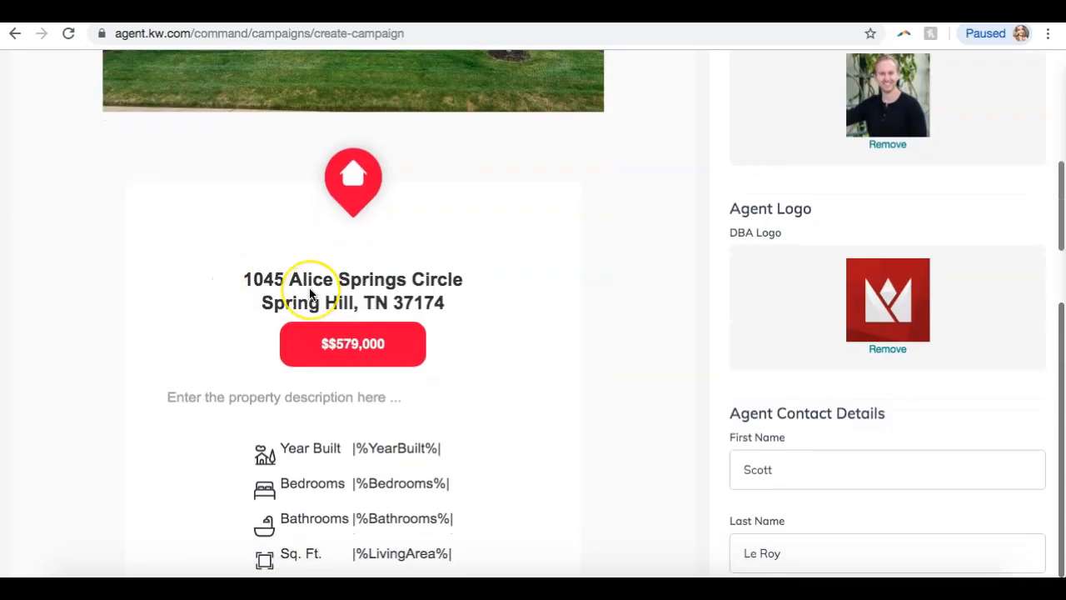
scroll(312, 292, "down", 15)
scroll(644, 216, "up", 5)
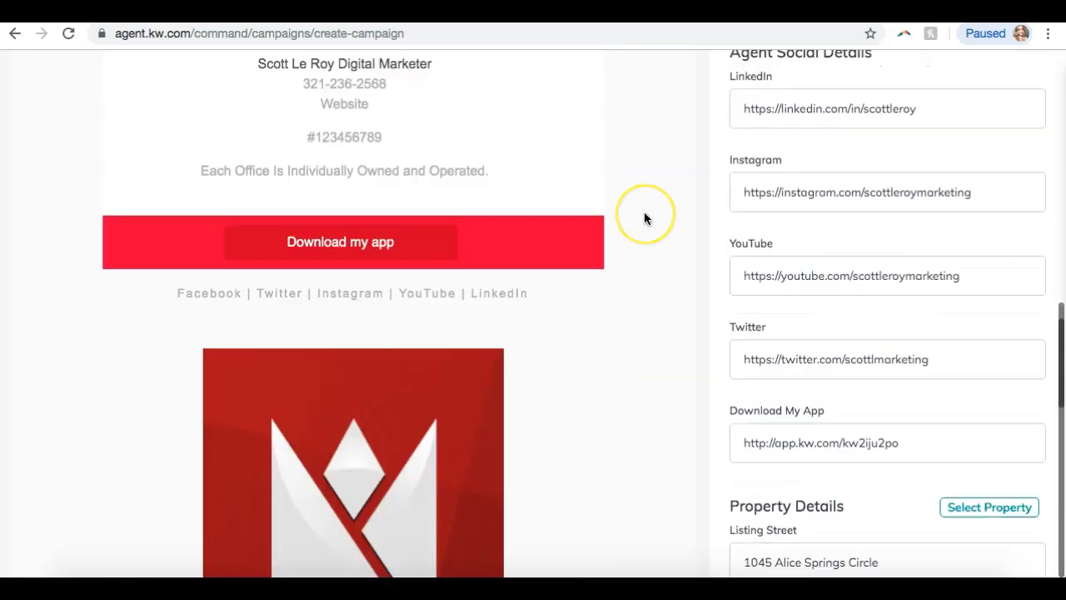
scroll(644, 216, "down", 9)
scroll(644, 219, "down", 2)
left_click(749, 348)
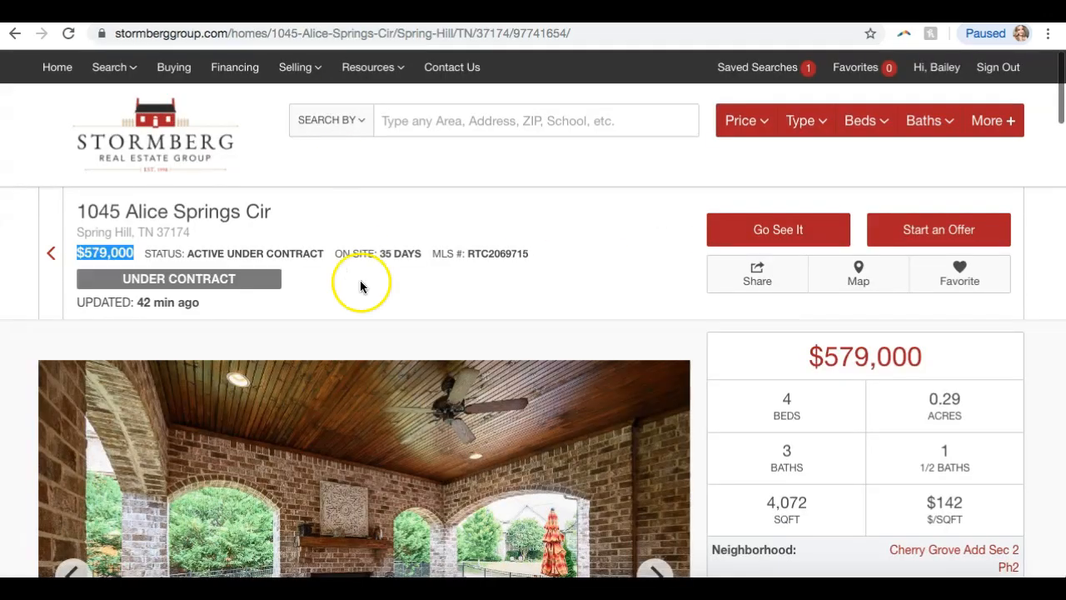
scroll(360, 283, "down", 4)
Enter year built 2014 and living area 4072 from the Stormberg listing.
scroll(359, 283, "up", 2)
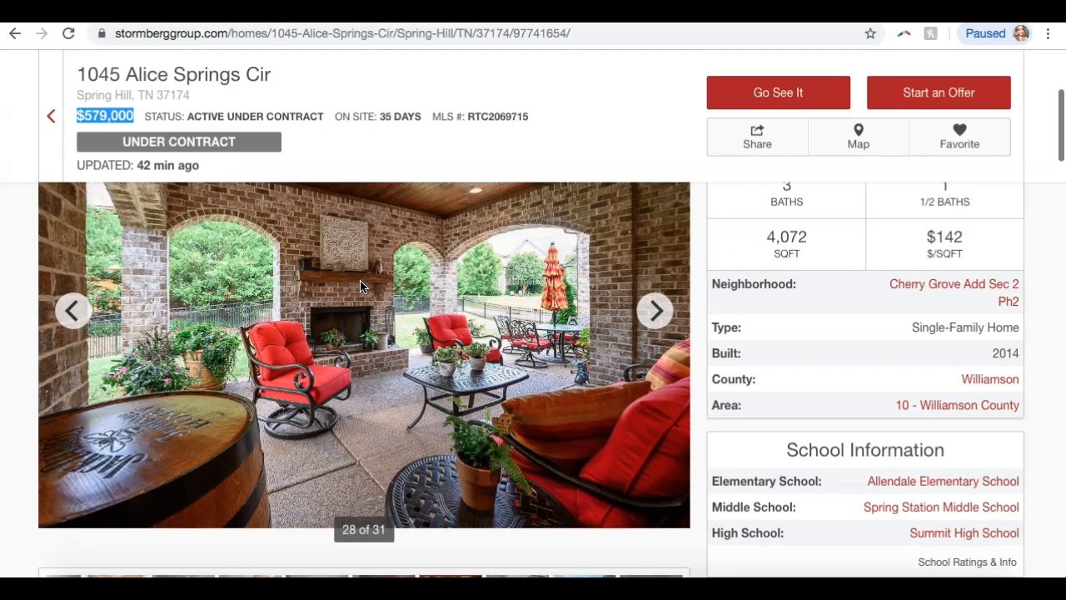
scroll(360, 287, "up", 1)
scroll(360, 286, "down", 1)
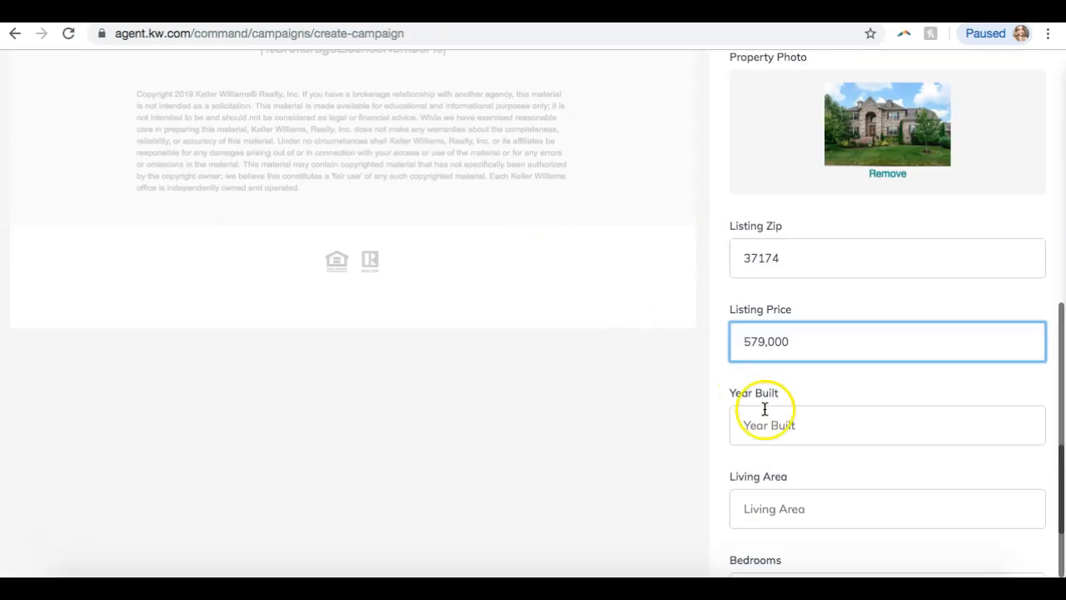
left_click(767, 422)
type("201")
left_click(748, 507)
scroll(704, 379, "down", 2)
key("ctrl+Tab")
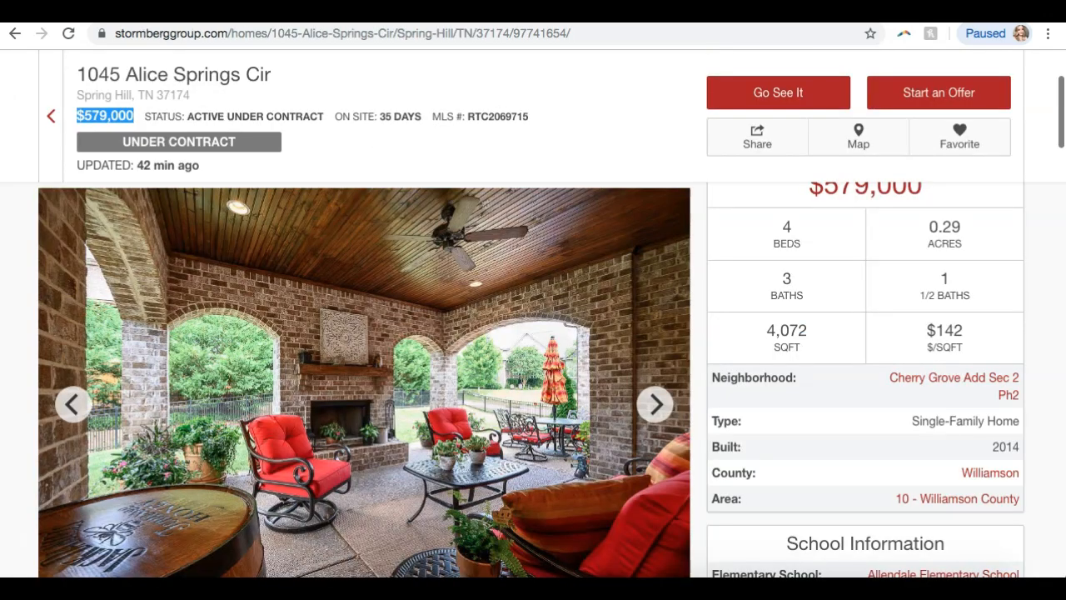
key("ctrl+Tab")
type("4072")
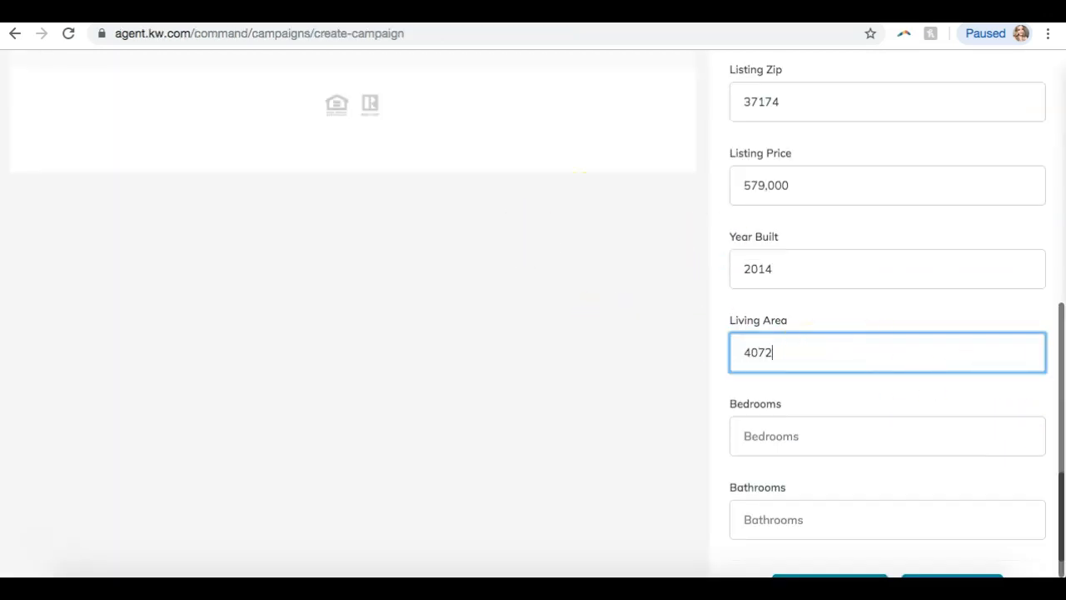
Enter 4 bedrooms and 3.5 bathrooms, then update the email preview.
key("ctrl+Tab")
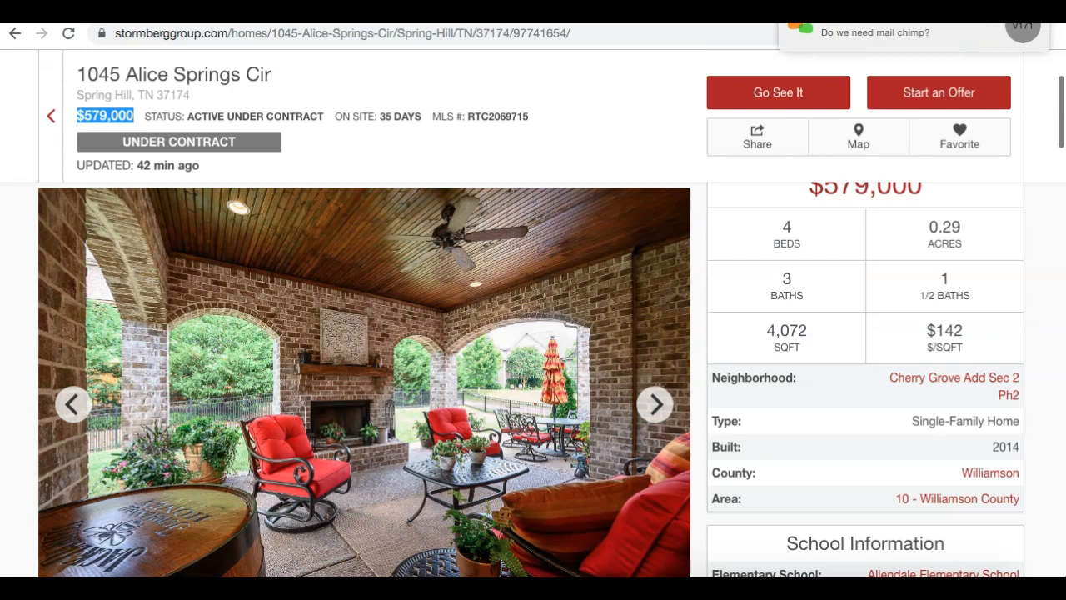
key("ctrl+shift+Tab")
left_click(808, 432)
type("4")
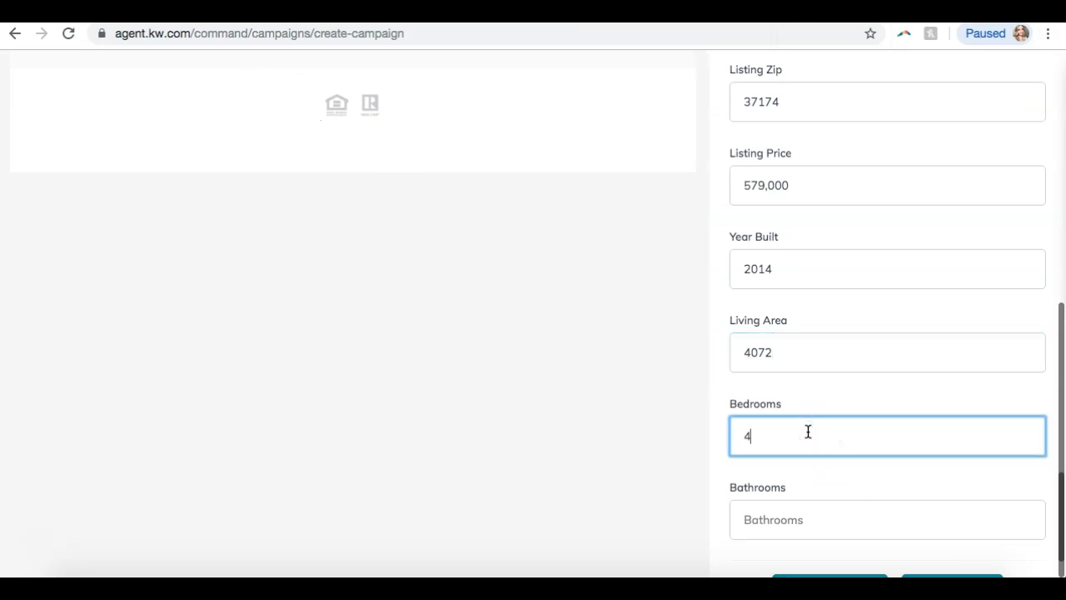
left_click(806, 521)
type("3.5")
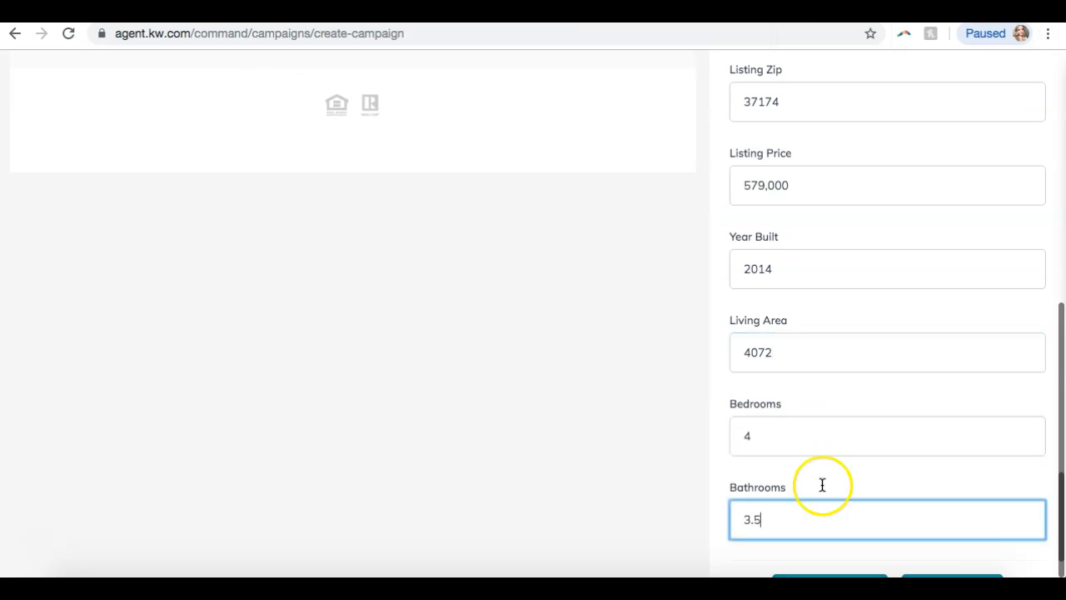
scroll(783, 345, "down", 2)
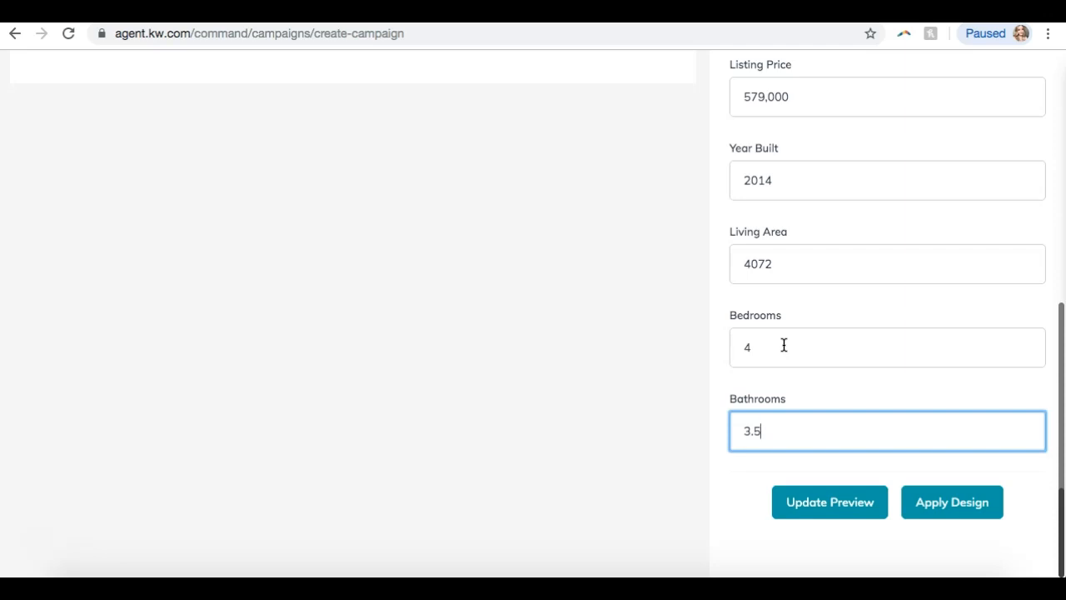
left_click(821, 505)
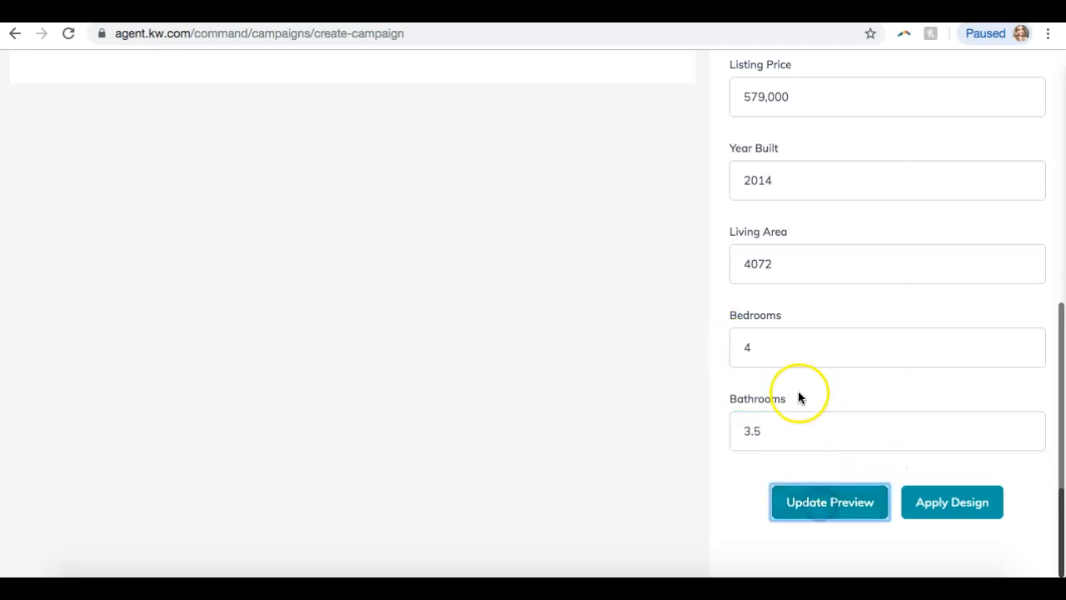
scroll(798, 398, "up", 7)
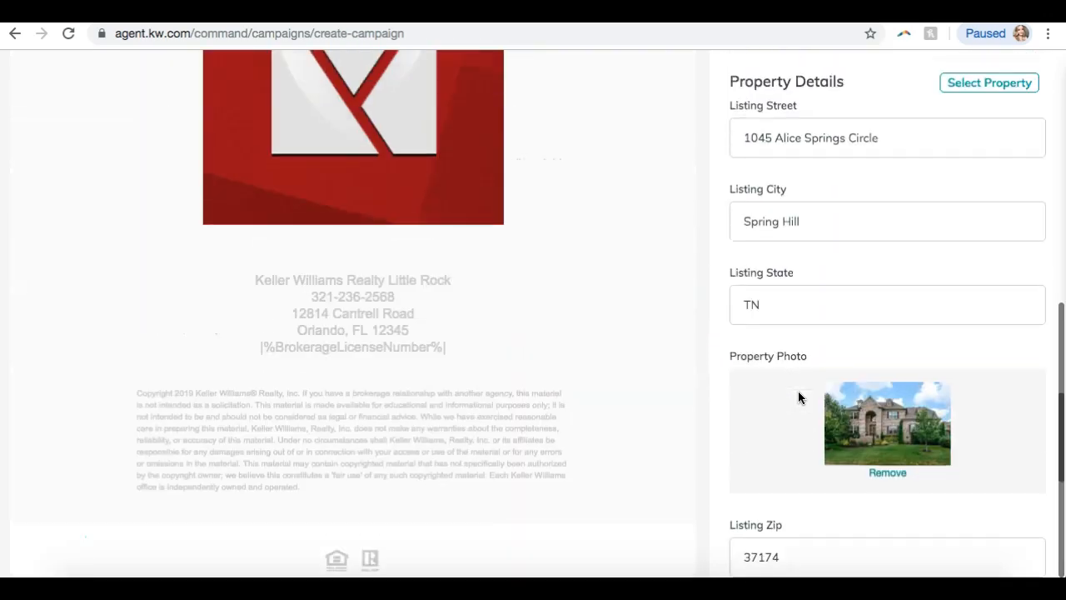
scroll(492, 374, "up", 7)
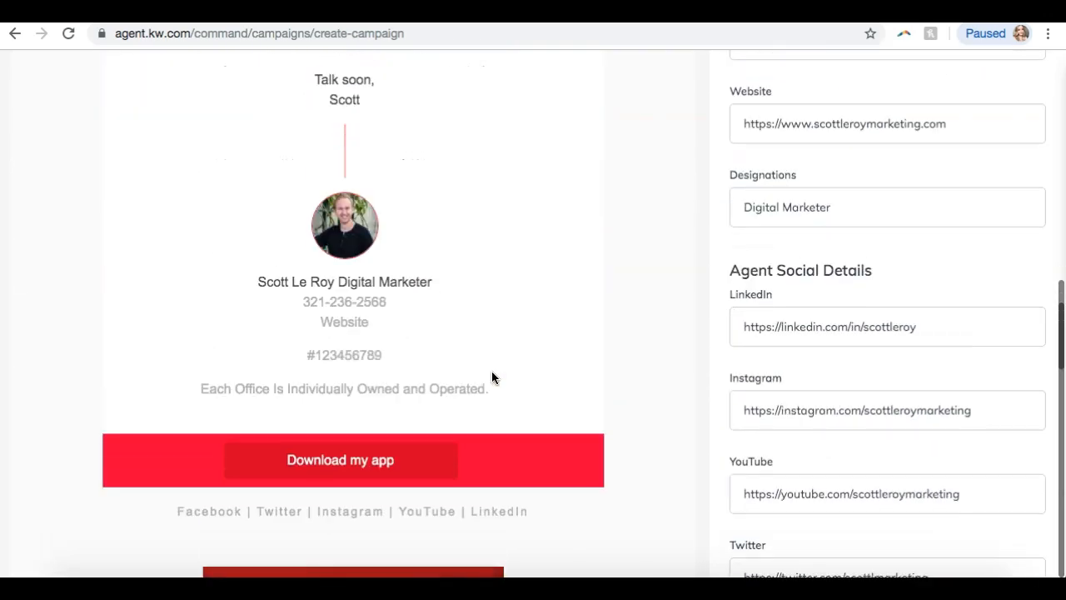
scroll(491, 377, "up", 7)
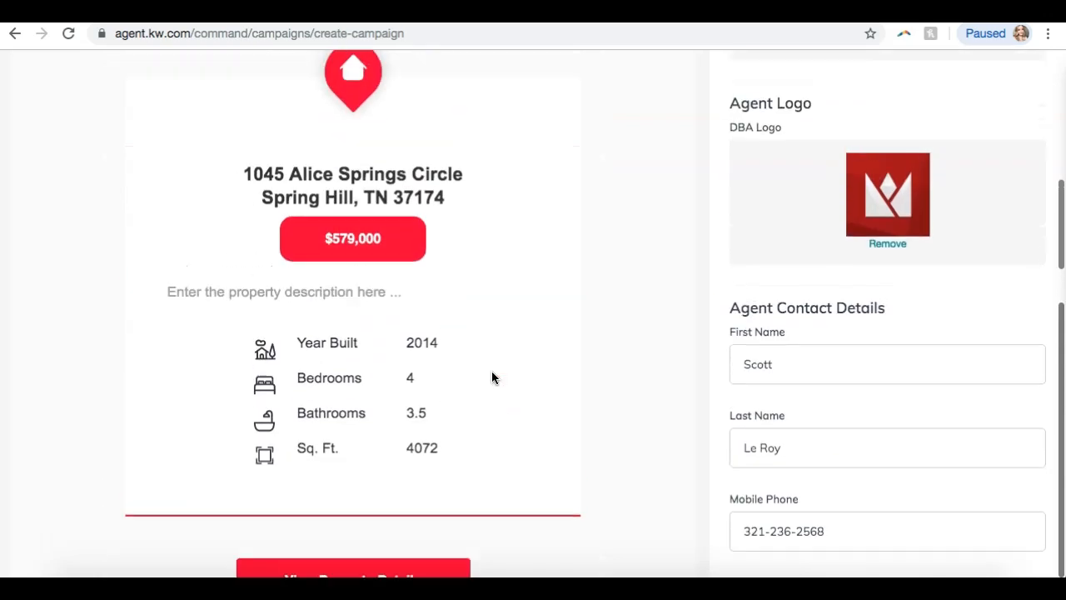
scroll(491, 378, "up", 6)
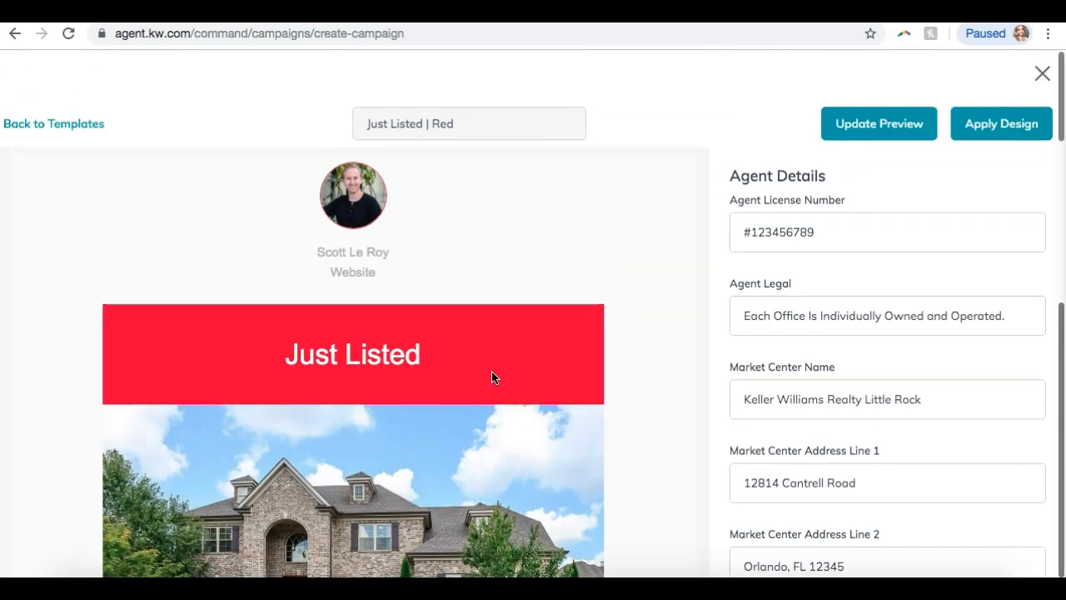
scroll(624, 324, "down", 15)
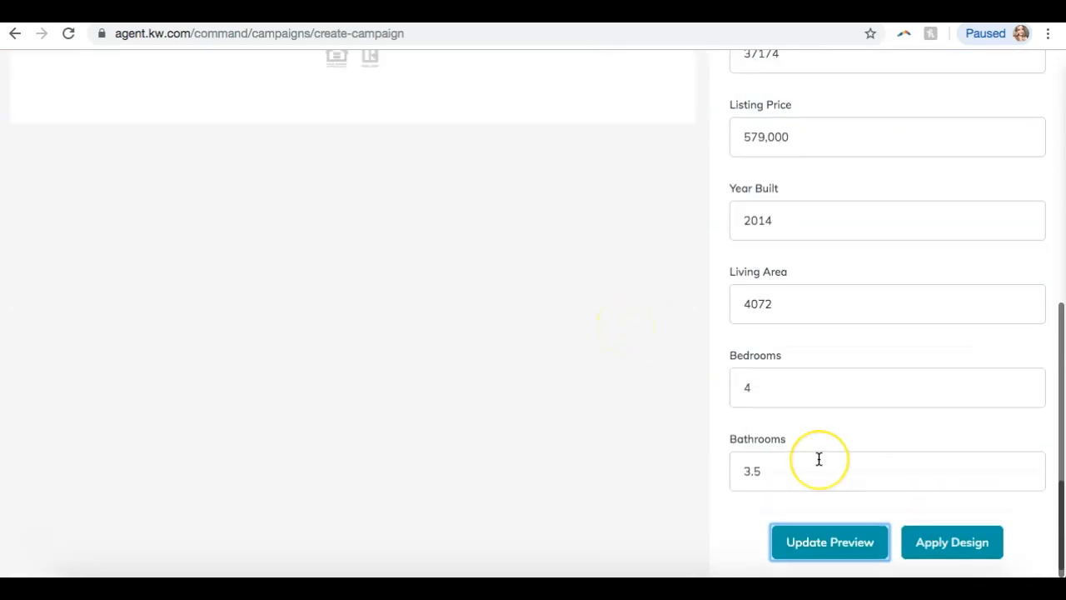
scroll(819, 459, "up", 10)
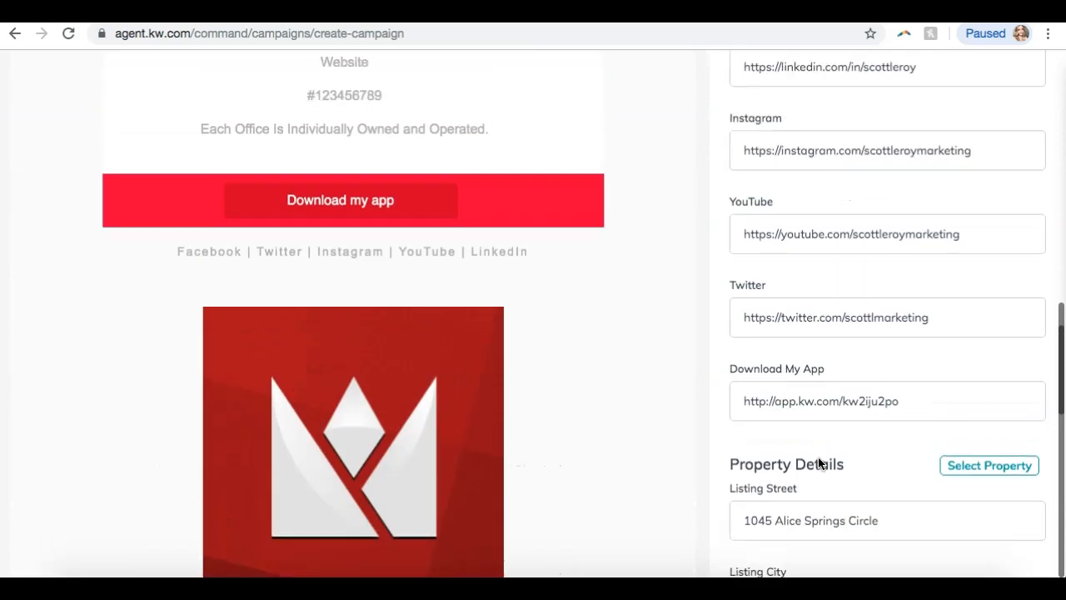
scroll(819, 463, "up", 15)
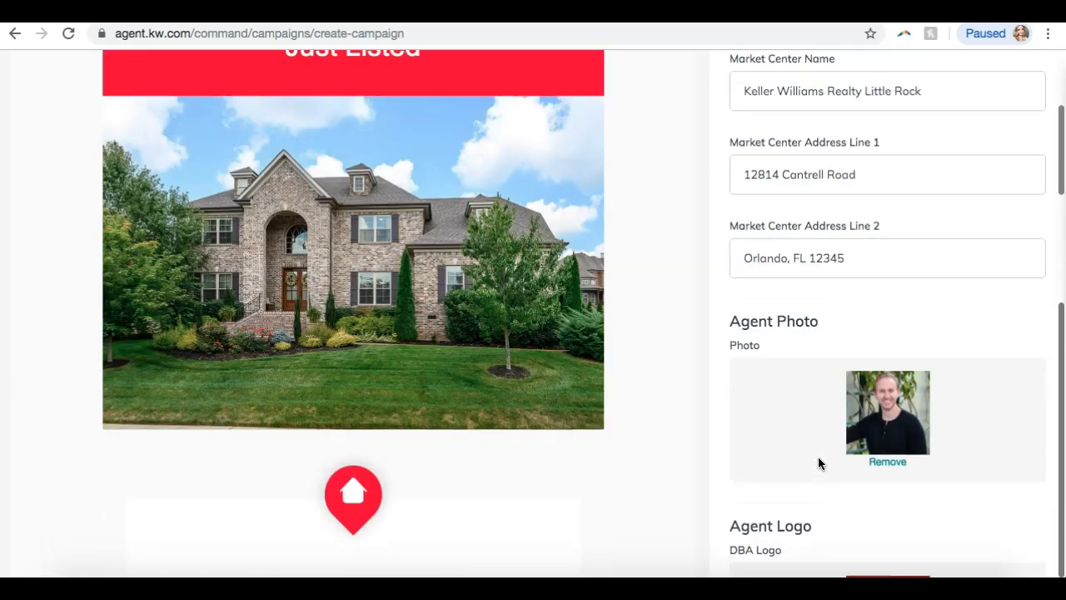
scroll(818, 463, "down", 15)
left_click(804, 499)
left_click(971, 508)
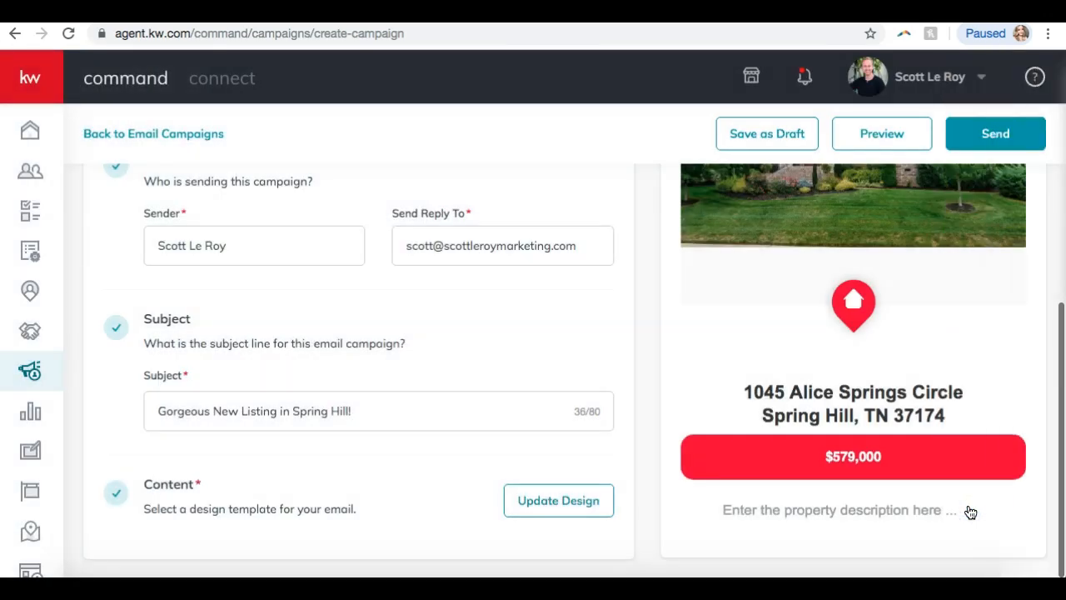
Try editing the placeholder property description, then review the email down to Year Built 2014.
left_click(859, 518)
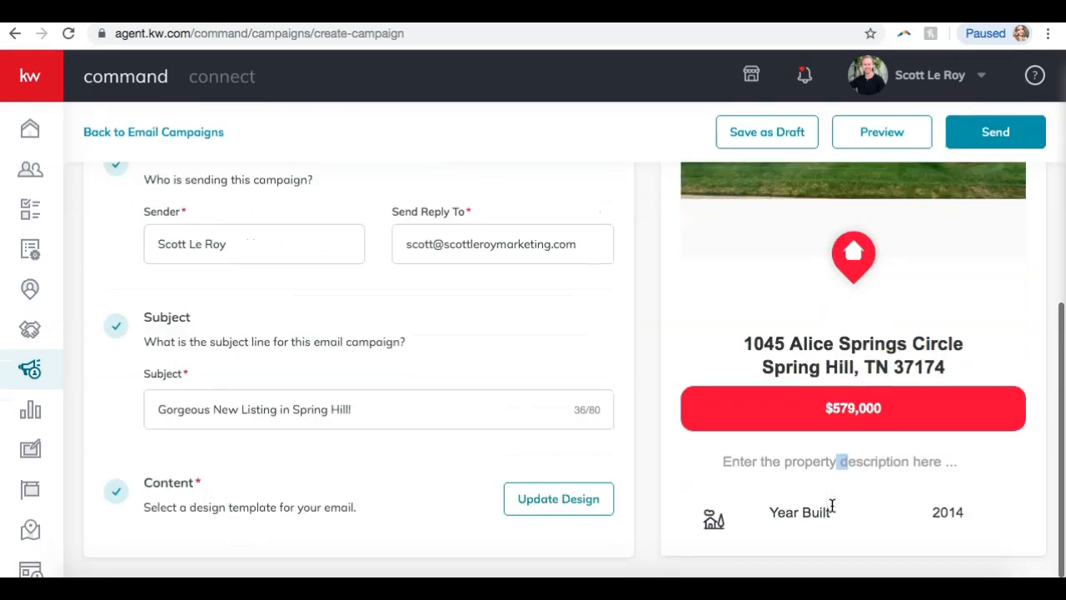
scroll(832, 506, "down", 10)
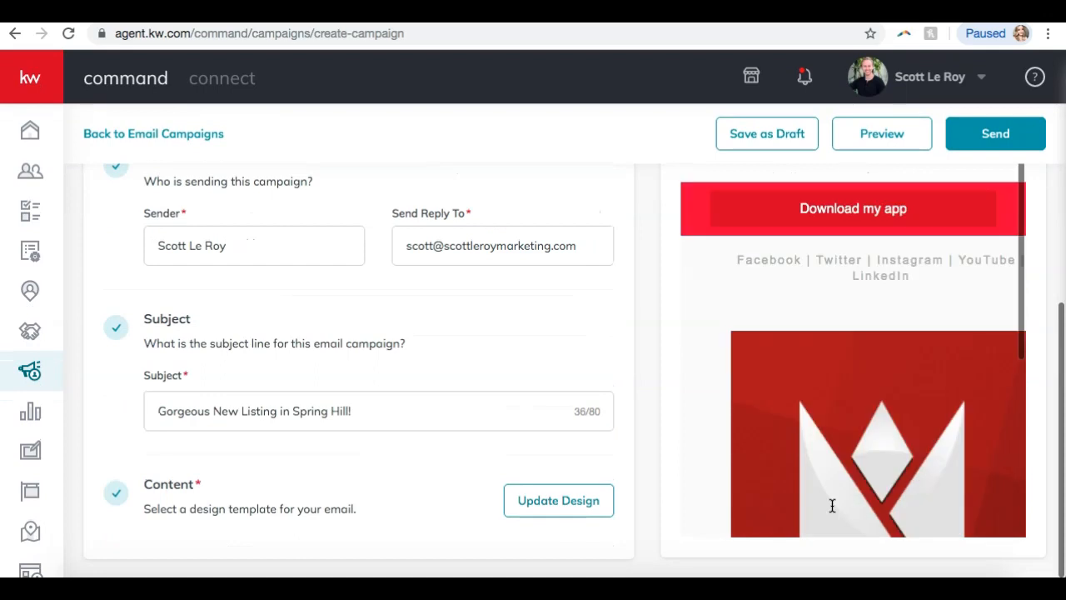
scroll(832, 506, "down", 6)
scroll(832, 506, "up", 3)
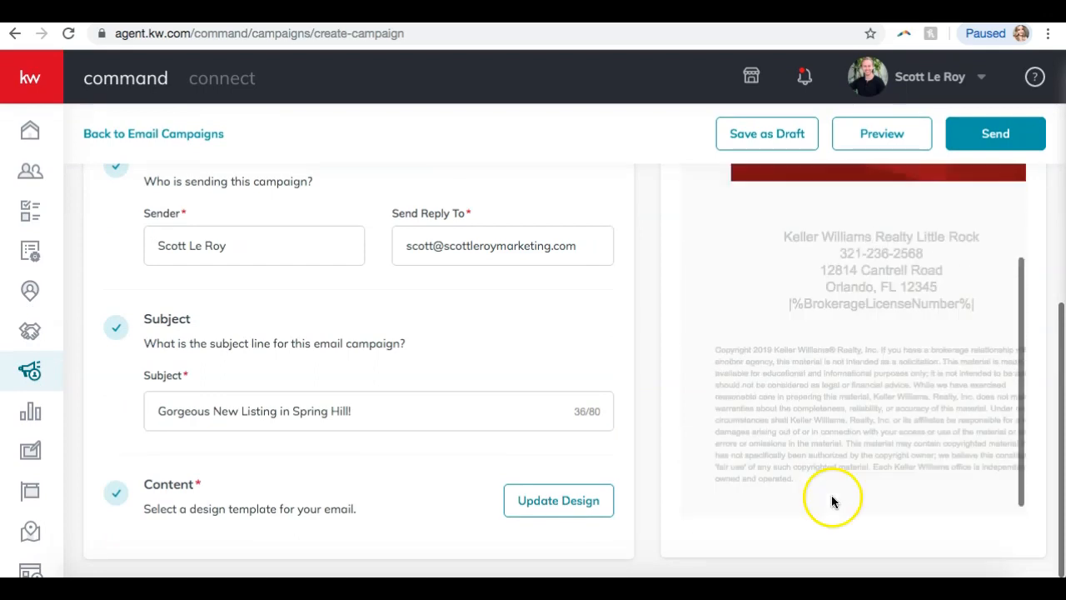
scroll(829, 500, "up", 5)
Open the full-screen email preview and review it at mobile width.
left_click(873, 148)
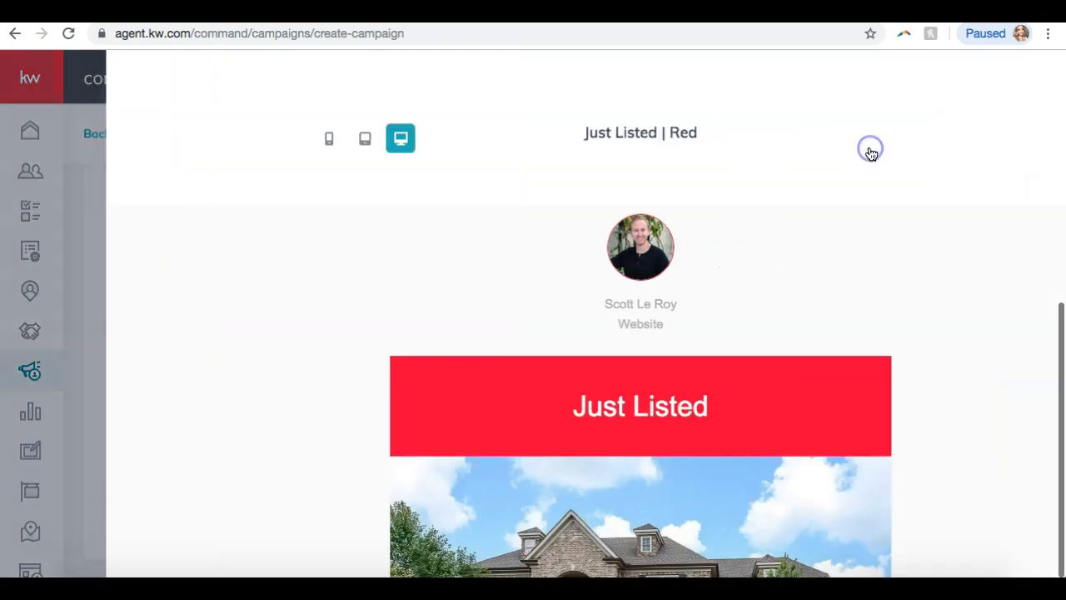
scroll(742, 271, "down", 2)
scroll(740, 272, "up", 2)
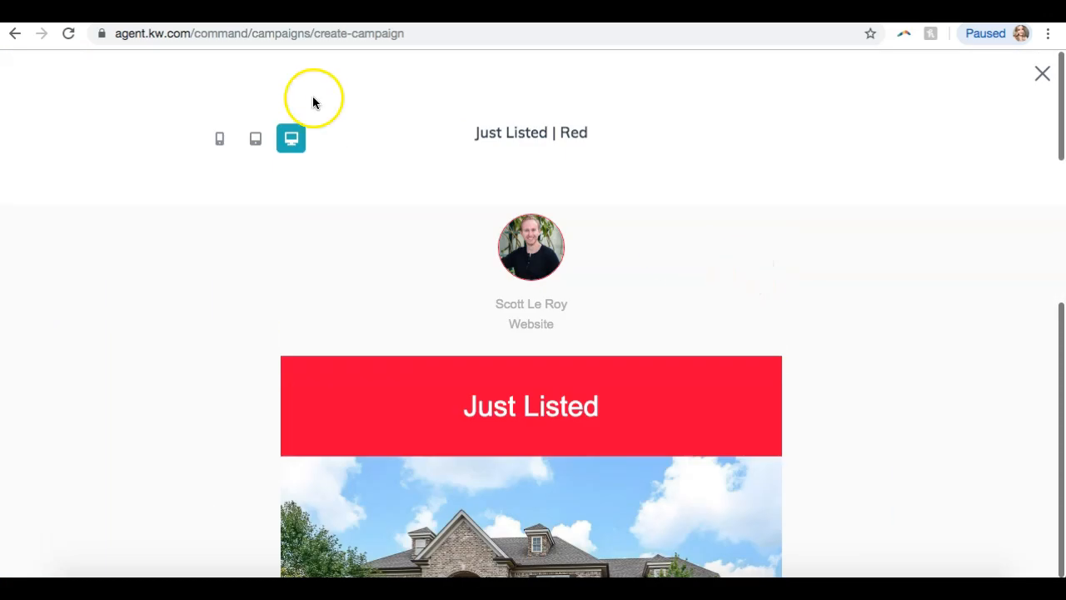
left_click(218, 142)
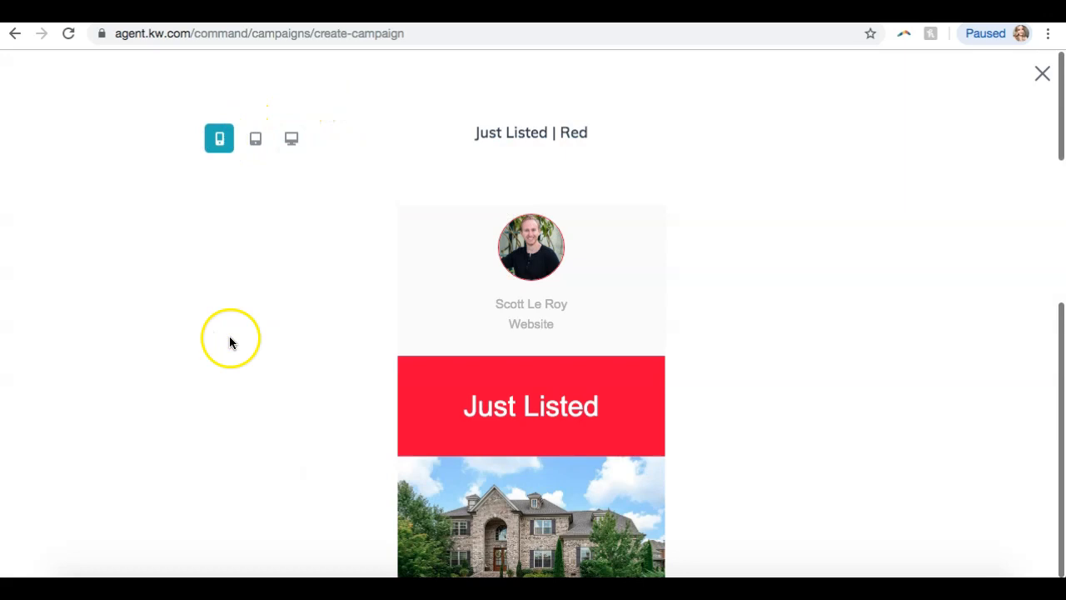
scroll(230, 340, "down", 10)
scroll(229, 344, "down", 8)
Review the email at desktop width, including the 4 bed, 3.5 bath, 4072 sq. ft. details, then close the preview.
left_click(287, 139)
scroll(385, 226, "down", 10)
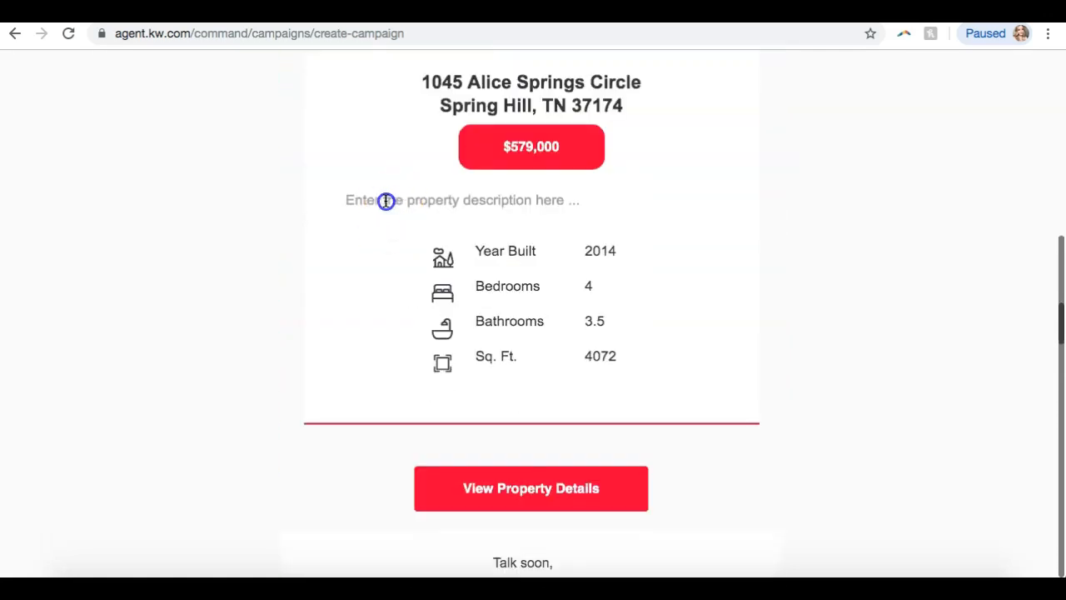
scroll(374, 200, "down", 10)
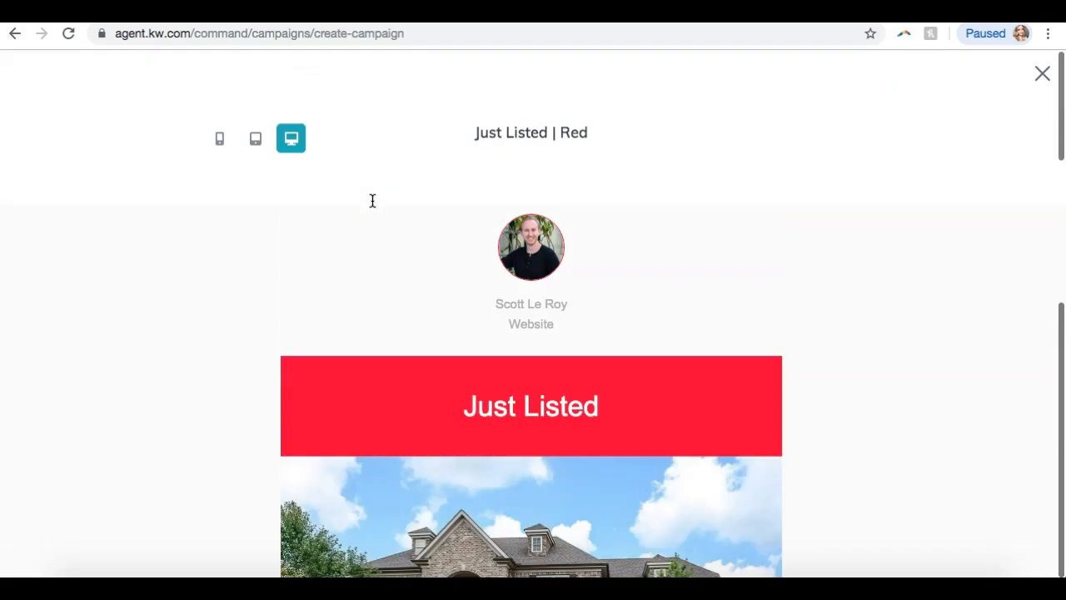
scroll(871, 115, "down", 3)
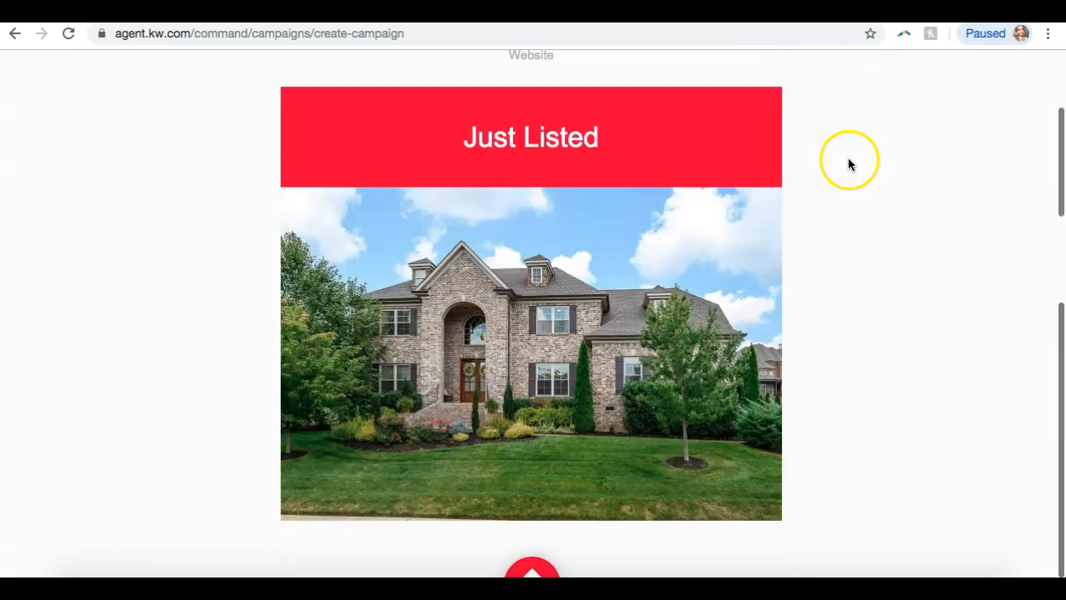
scroll(848, 163, "down", 8)
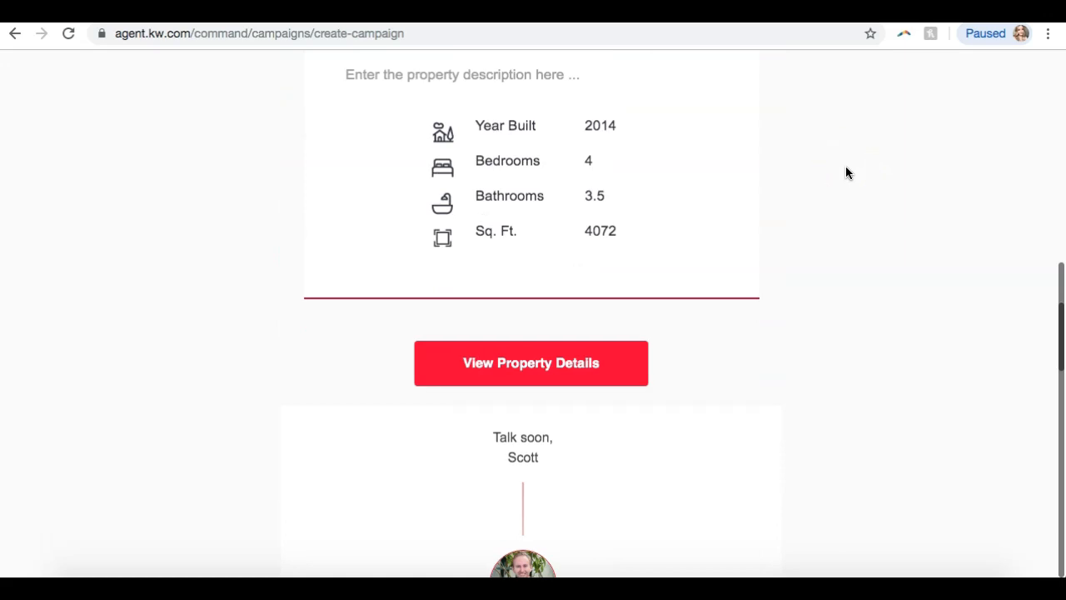
scroll(845, 161, "up", 2)
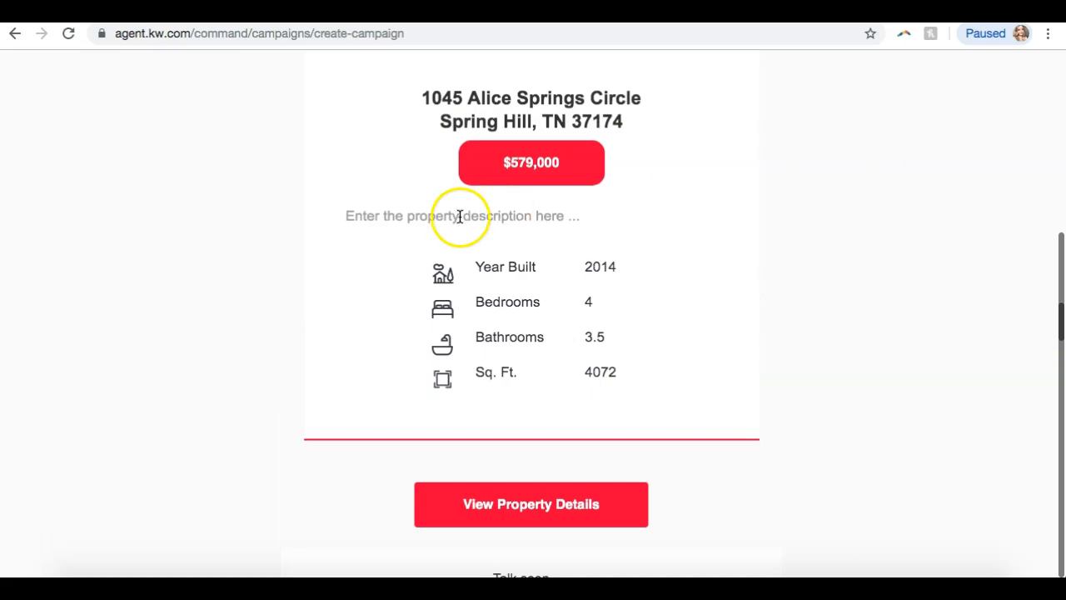
scroll(991, 117, "up", 10)
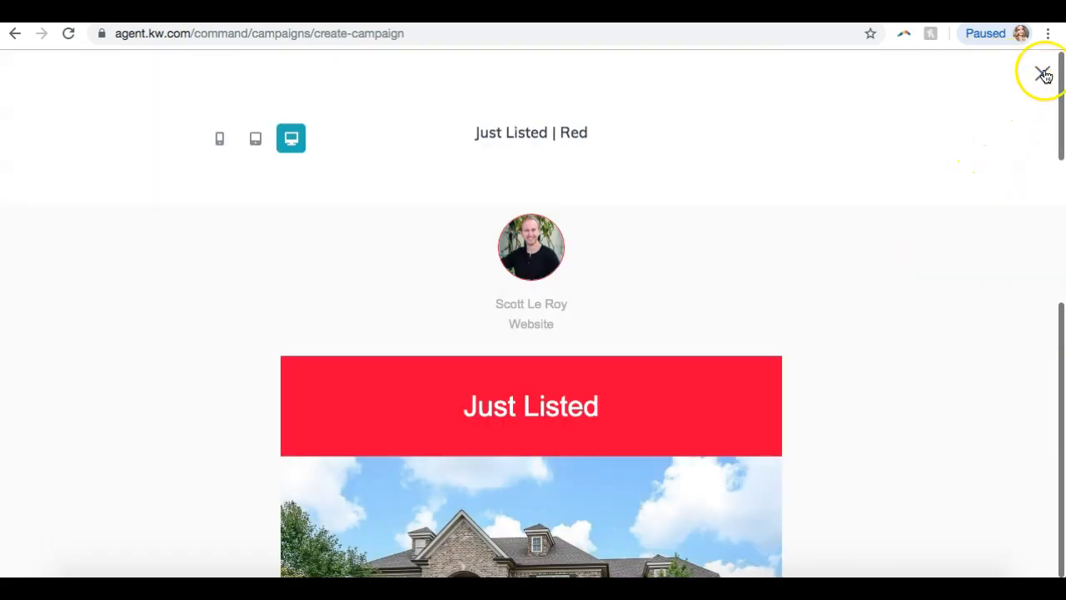
left_click(1044, 75)
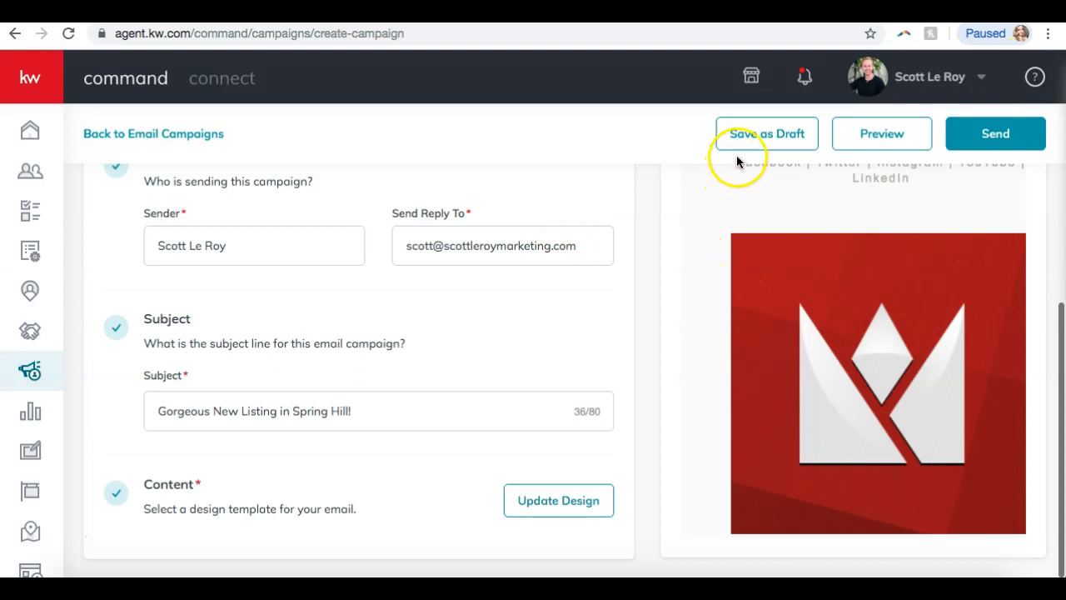
left_click(569, 500)
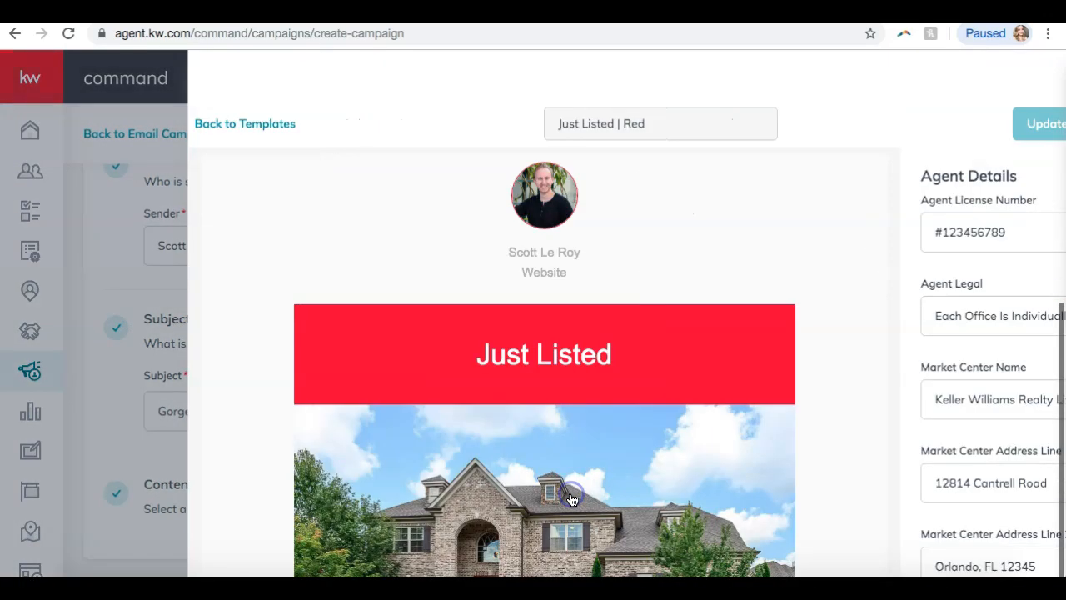
scroll(599, 302, "down", 8)
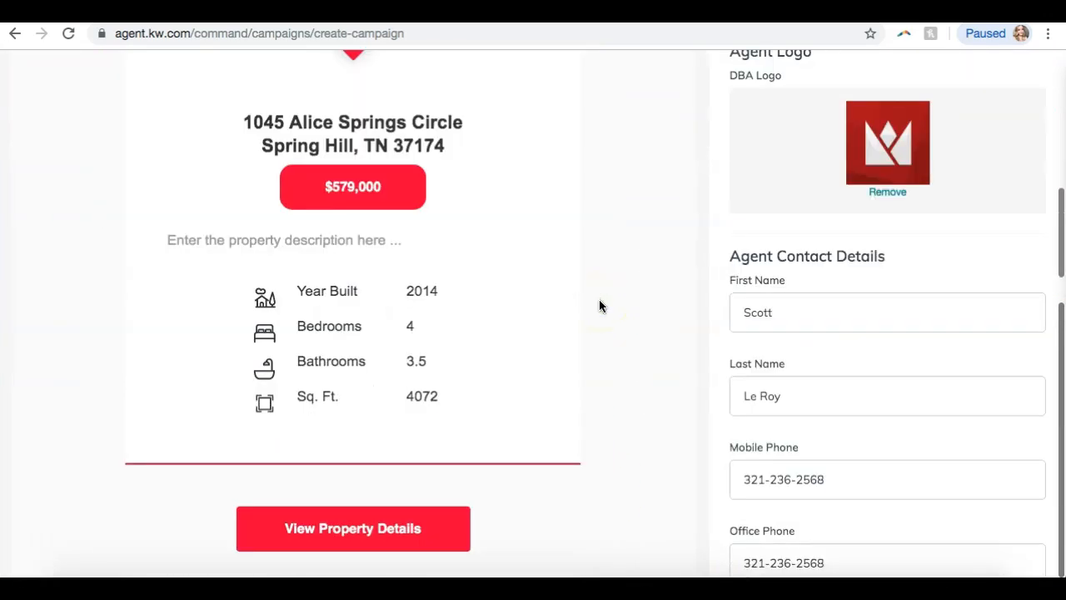
scroll(600, 301, "down", 2)
triple_click(321, 138)
left_click(446, 143)
left_click(330, 143)
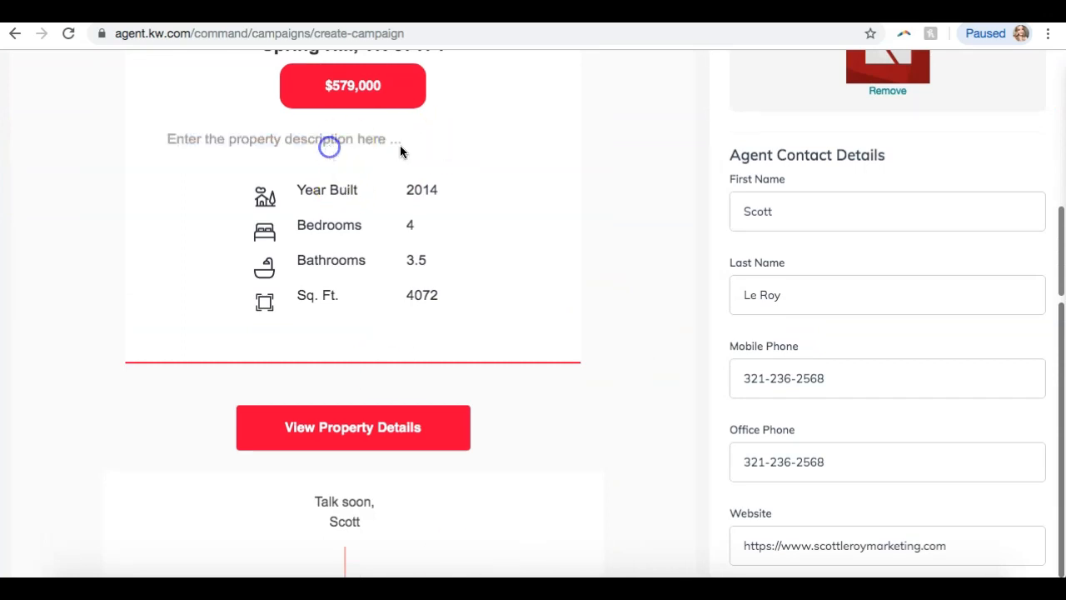
scroll(843, 259, "down", 10)
scroll(843, 263, "up", 10)
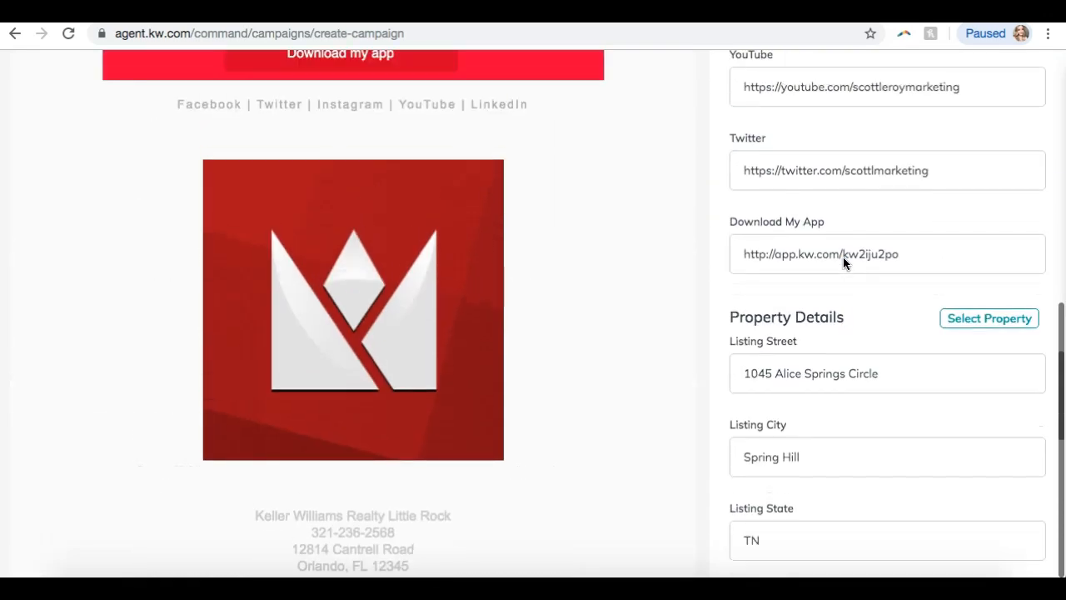
scroll(880, 325, "up", 4)
scroll(881, 330, "up", 7)
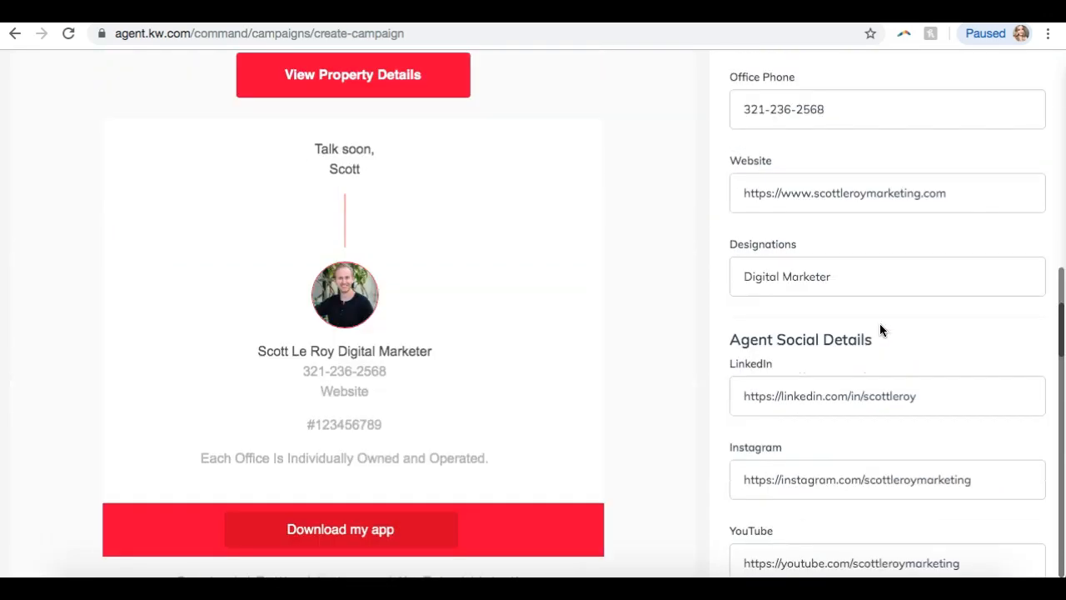
scroll(880, 329, "up", 8)
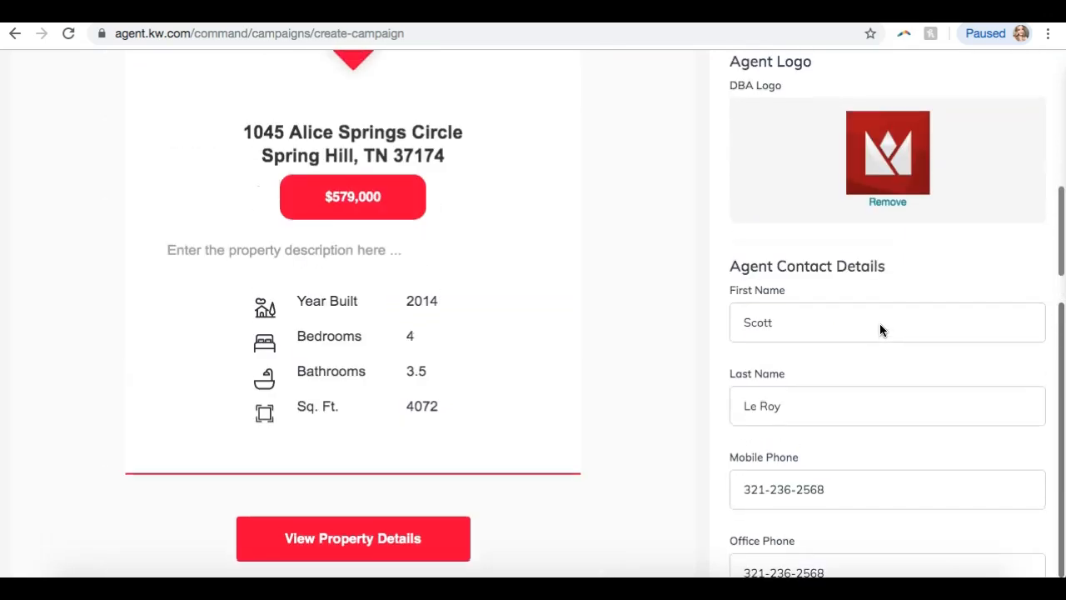
scroll(881, 330, "up", 8)
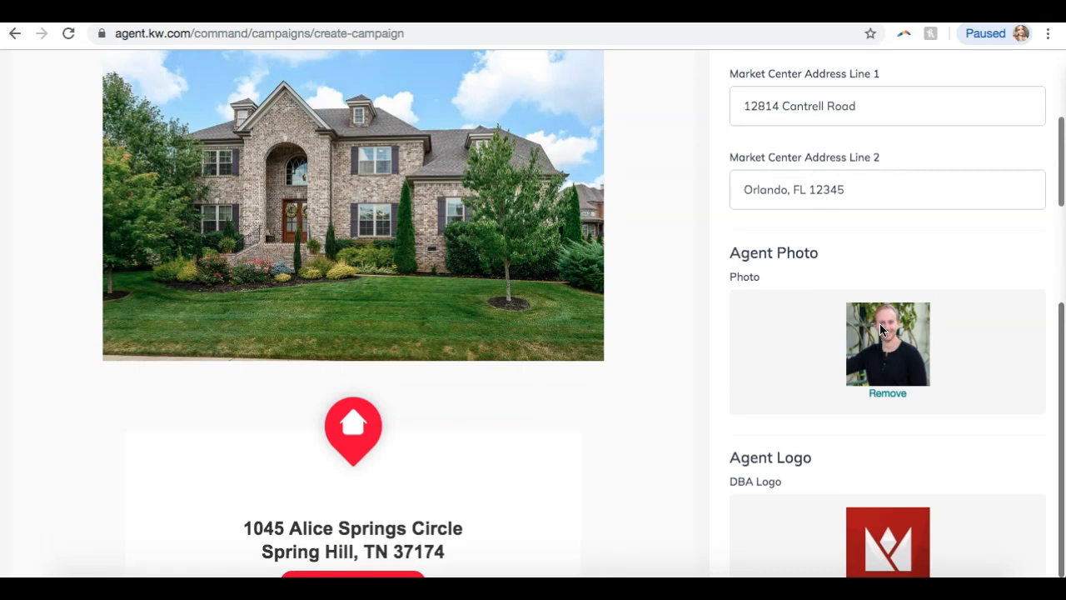
scroll(742, 293, "up", 5)
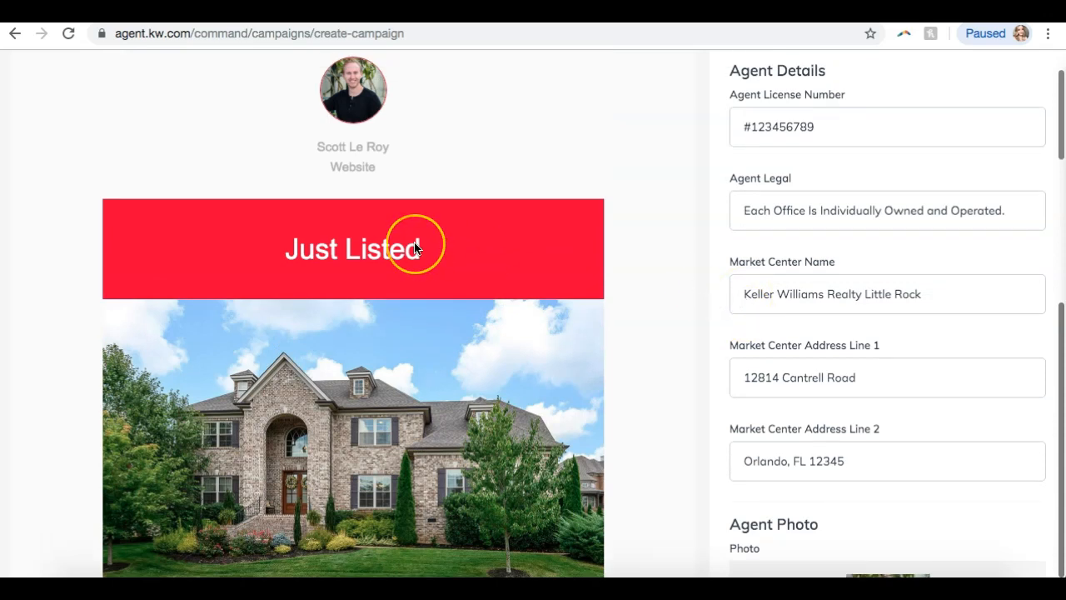
scroll(415, 248, "up", 2)
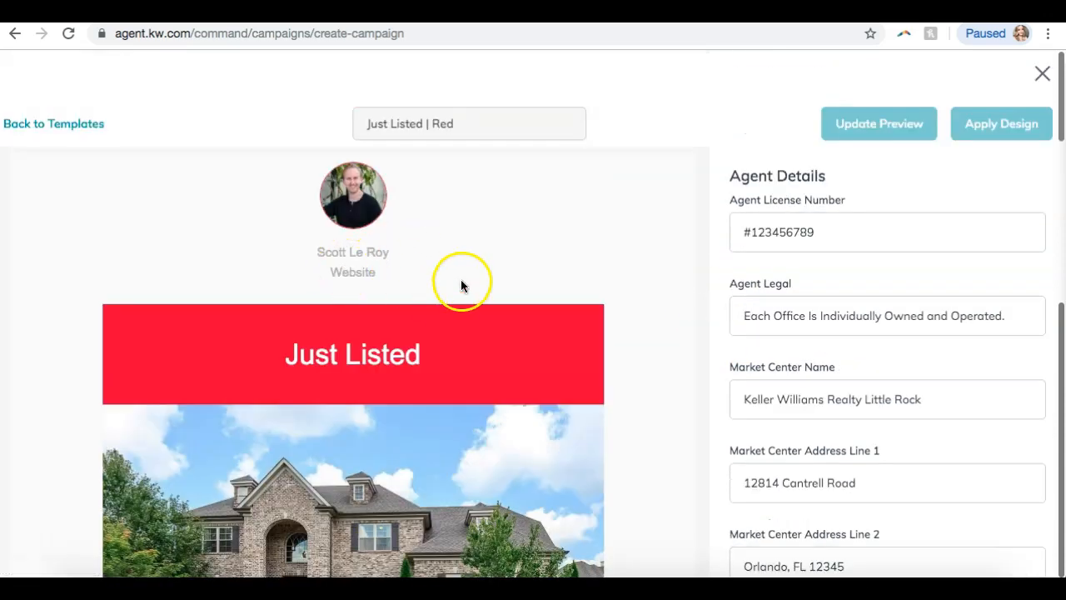
scroll(583, 208, "down", 3)
scroll(583, 208, "down", 8)
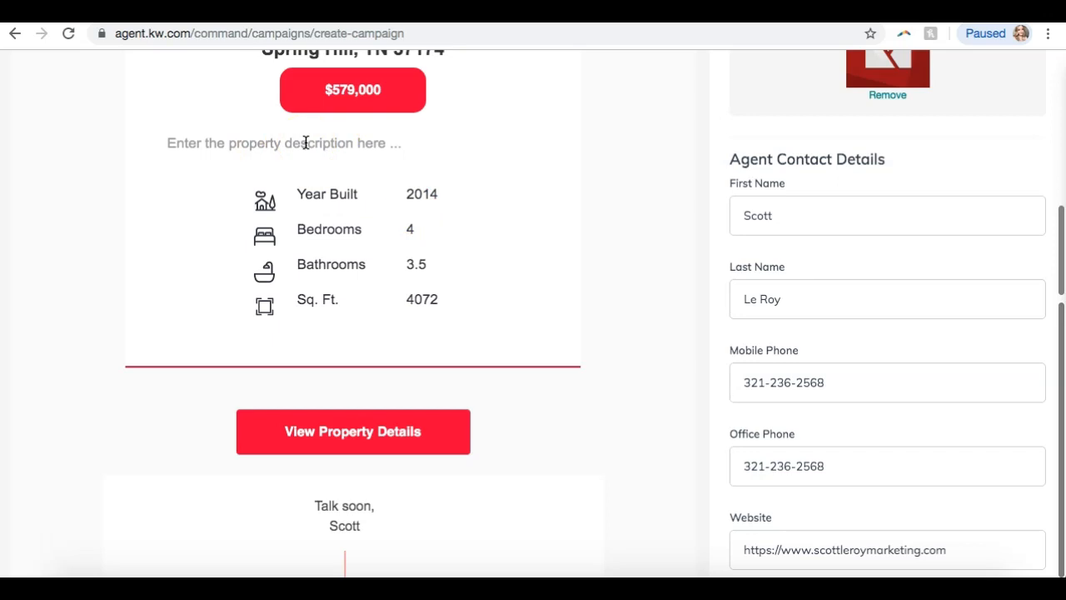
scroll(305, 143, "down", 8)
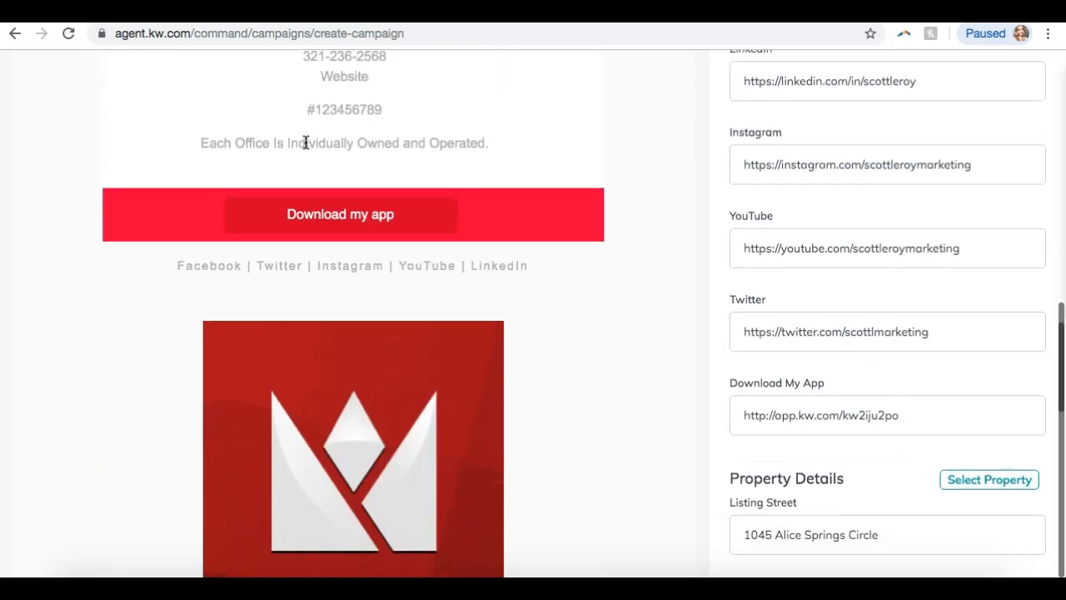
scroll(306, 143, "up", 3)
scroll(306, 142, "down", 1)
left_click(824, 230)
scroll(824, 228, "down", 5)
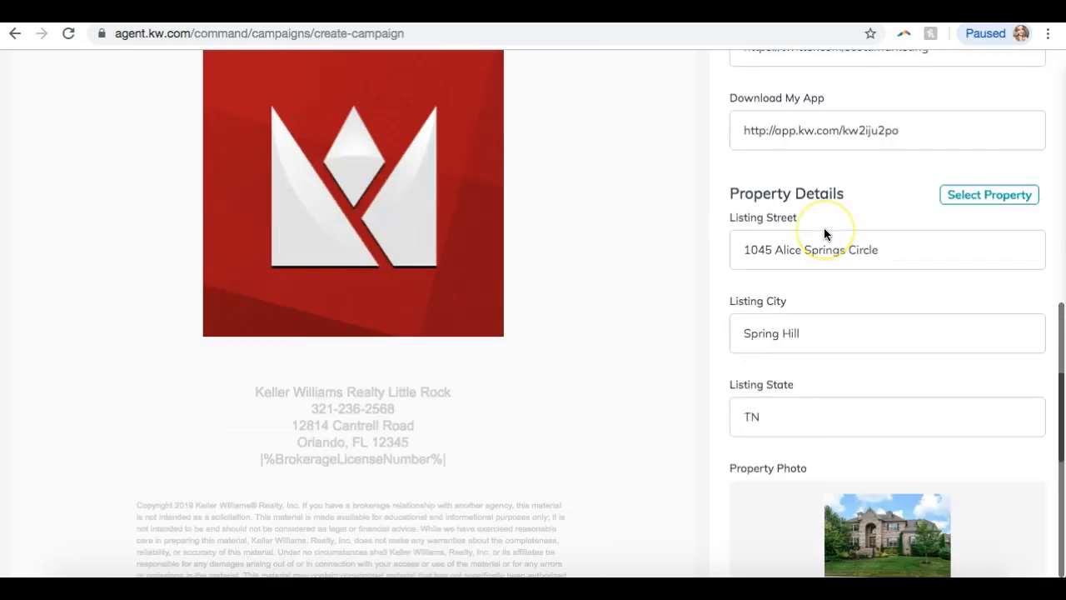
scroll(846, 194, "down", 6)
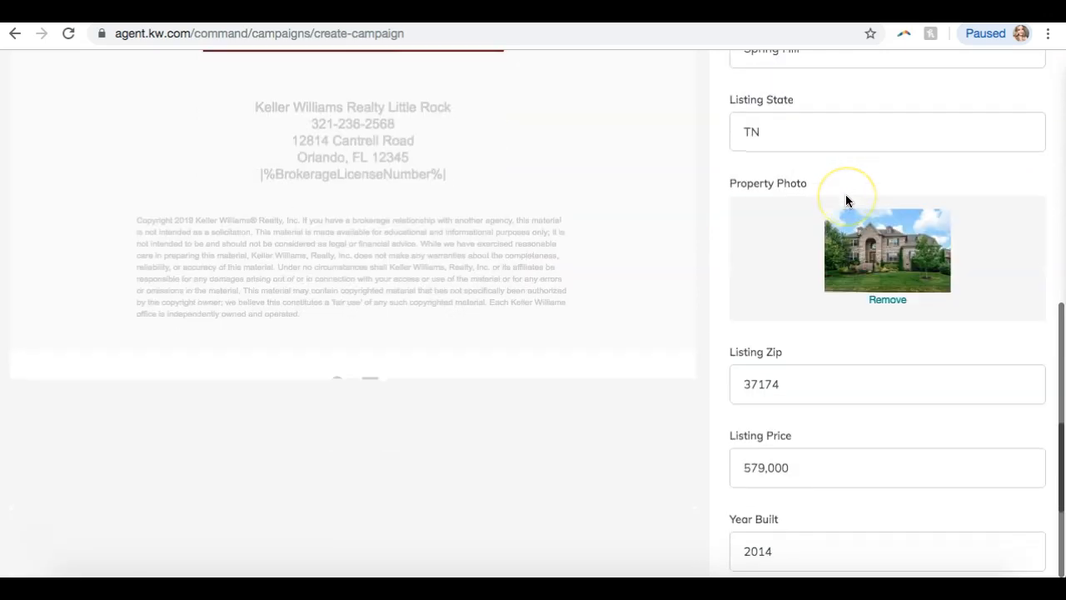
scroll(845, 200, "down", 2)
scroll(845, 200, "up", 7)
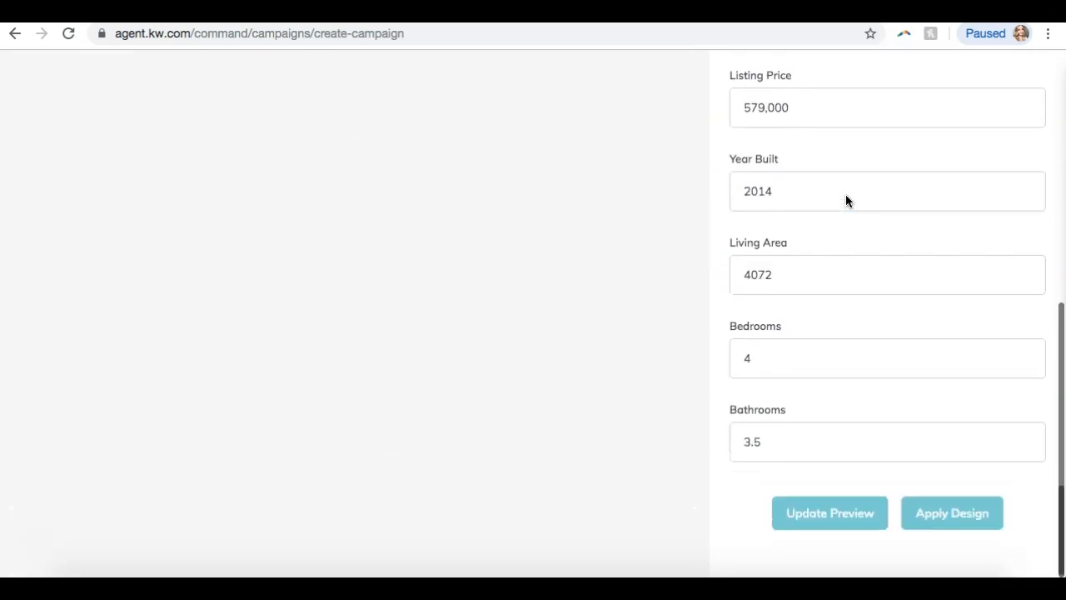
scroll(845, 199, "up", 1)
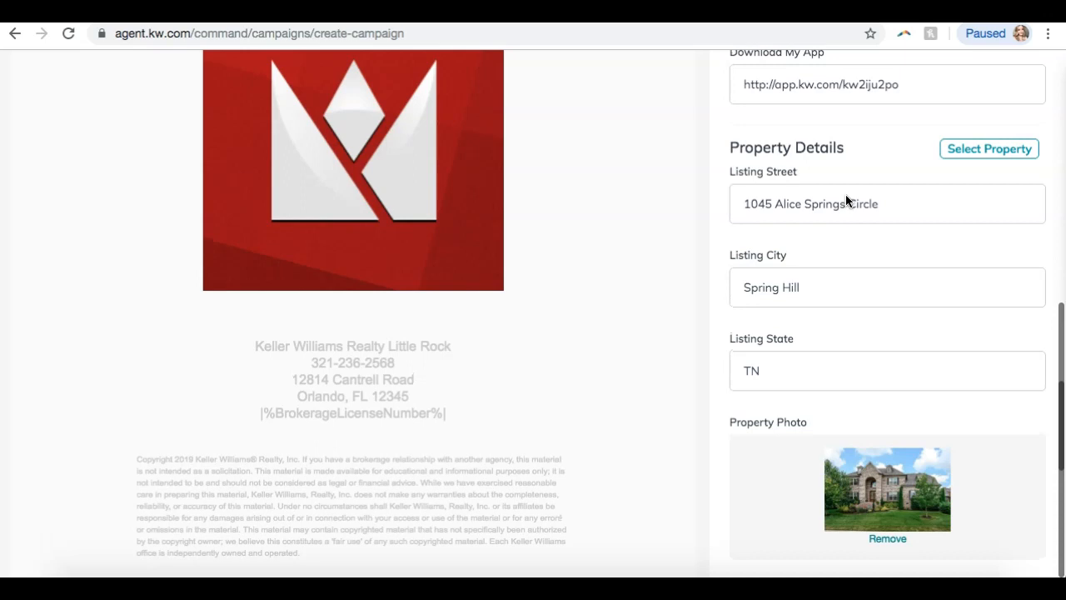
scroll(506, 196, "up", 10)
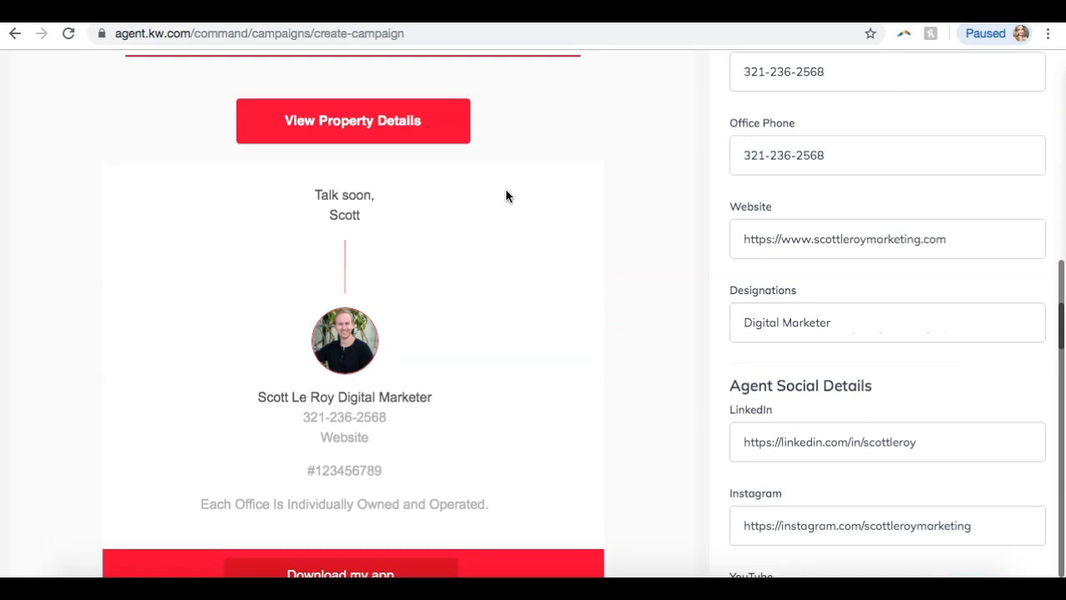
scroll(505, 196, "up", 8)
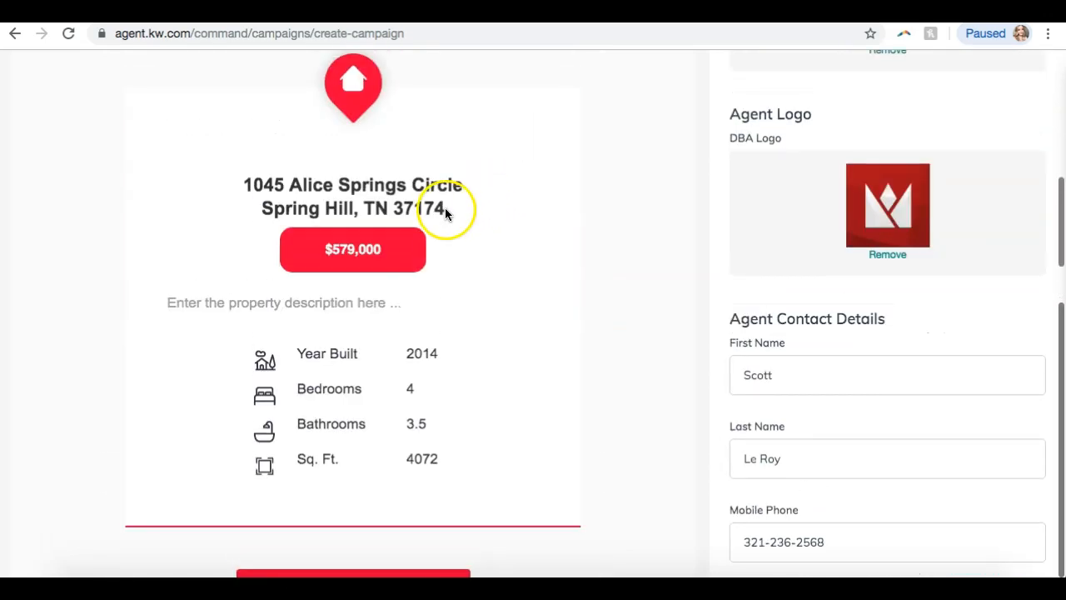
left_click_drag(198, 302, 307, 300)
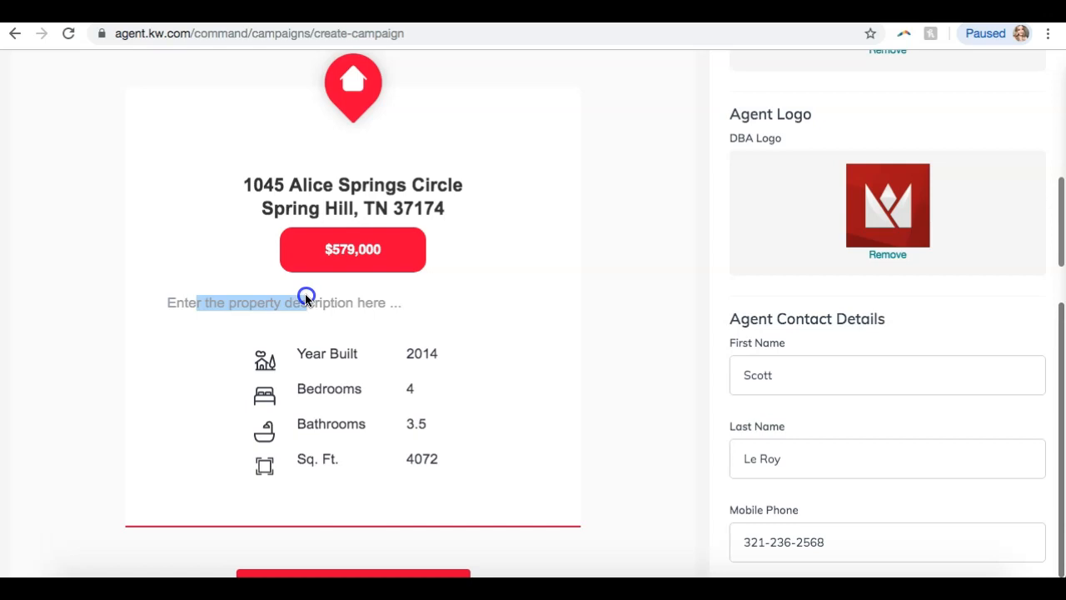
left_click(306, 299)
scroll(626, 467, "up", 8)
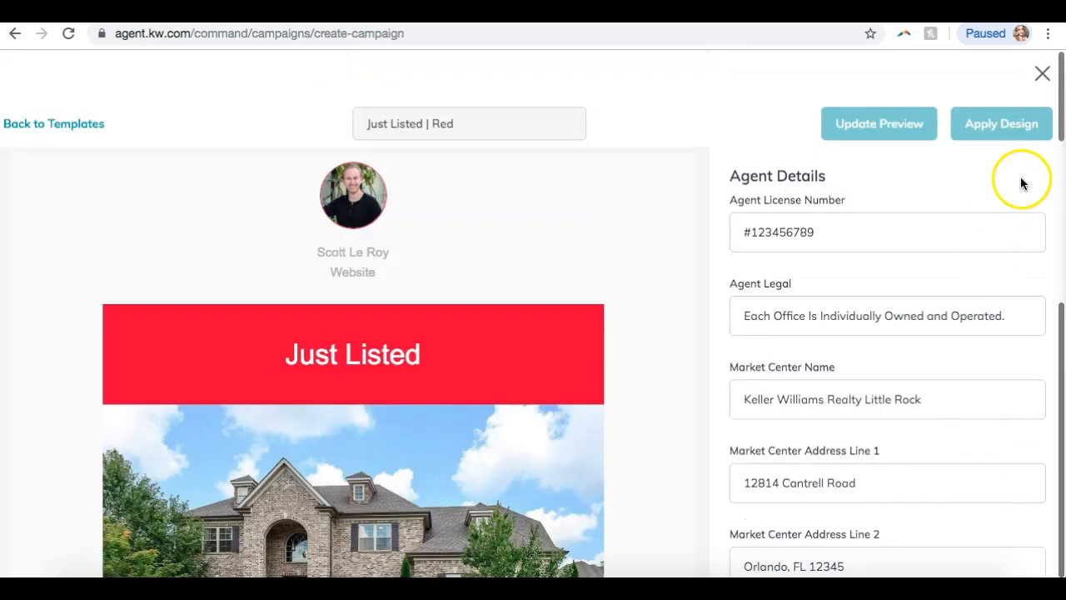
left_click(1042, 74)
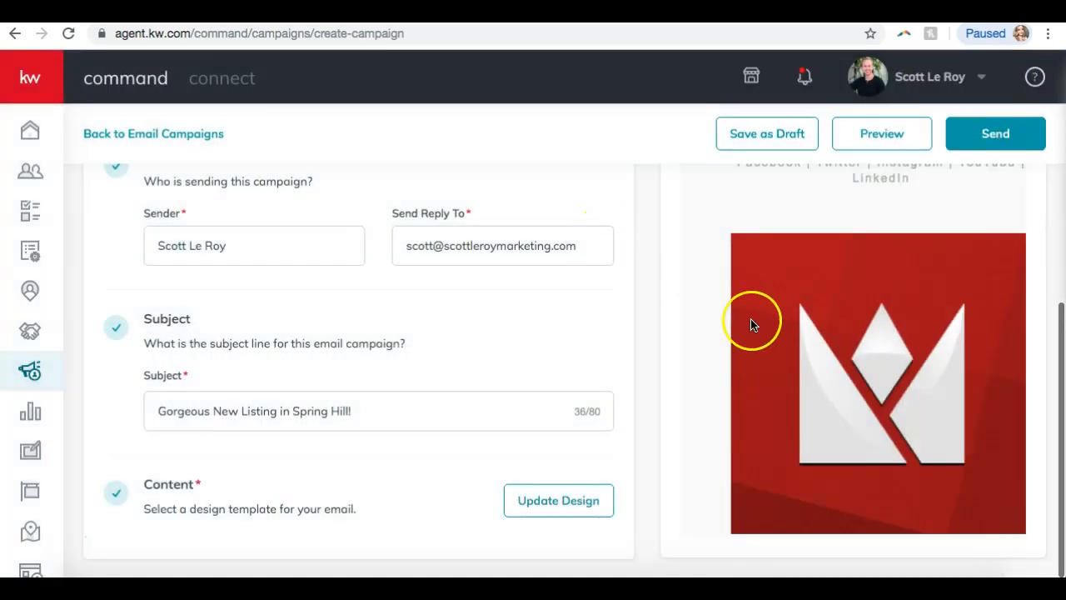
scroll(751, 317, "down", 8)
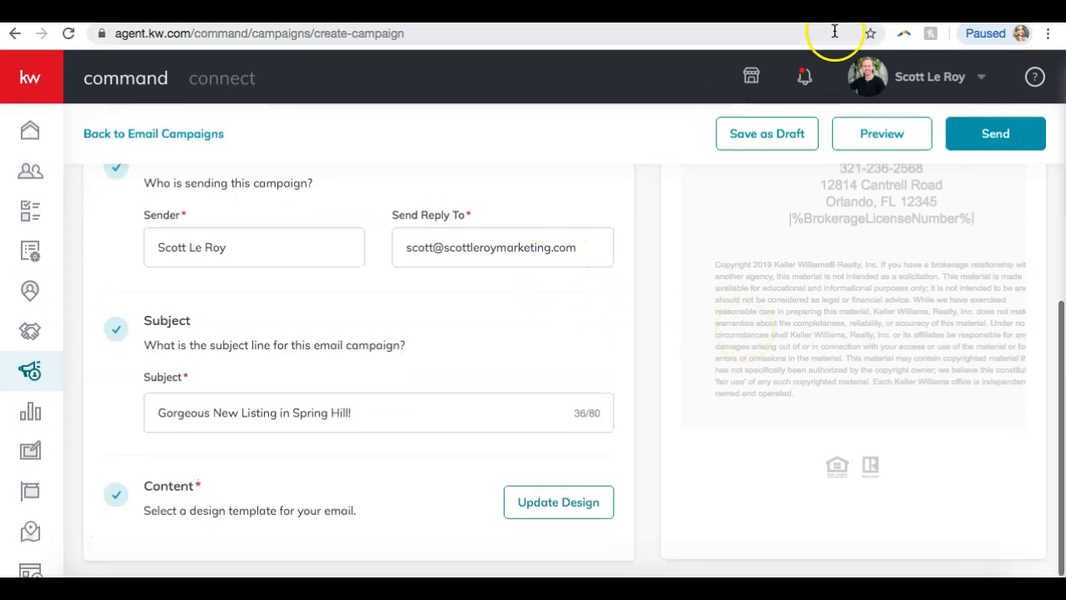
left_click(989, 135)
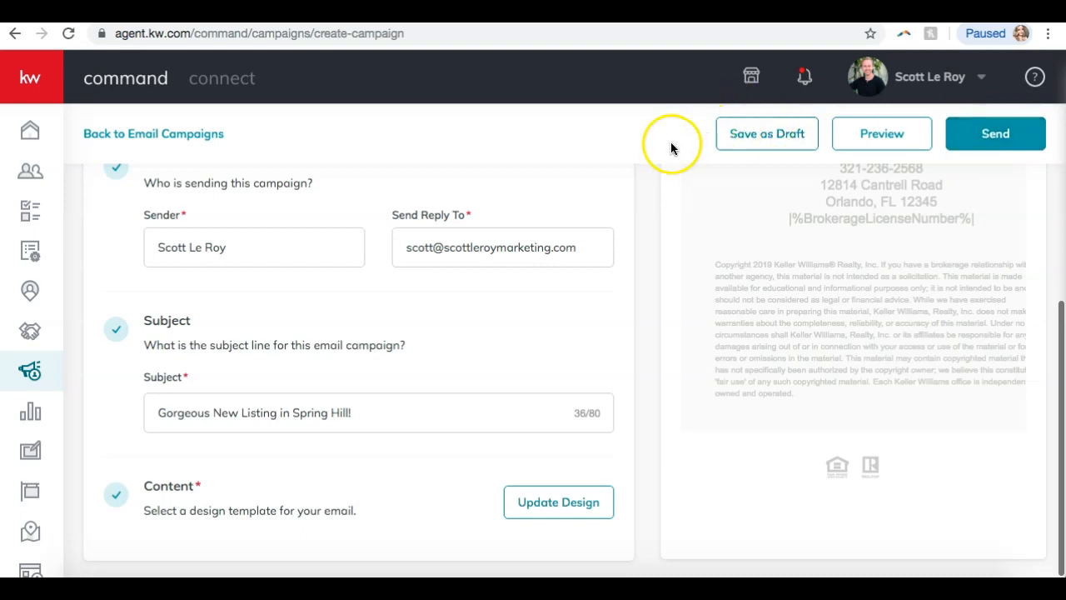
left_click(756, 132)
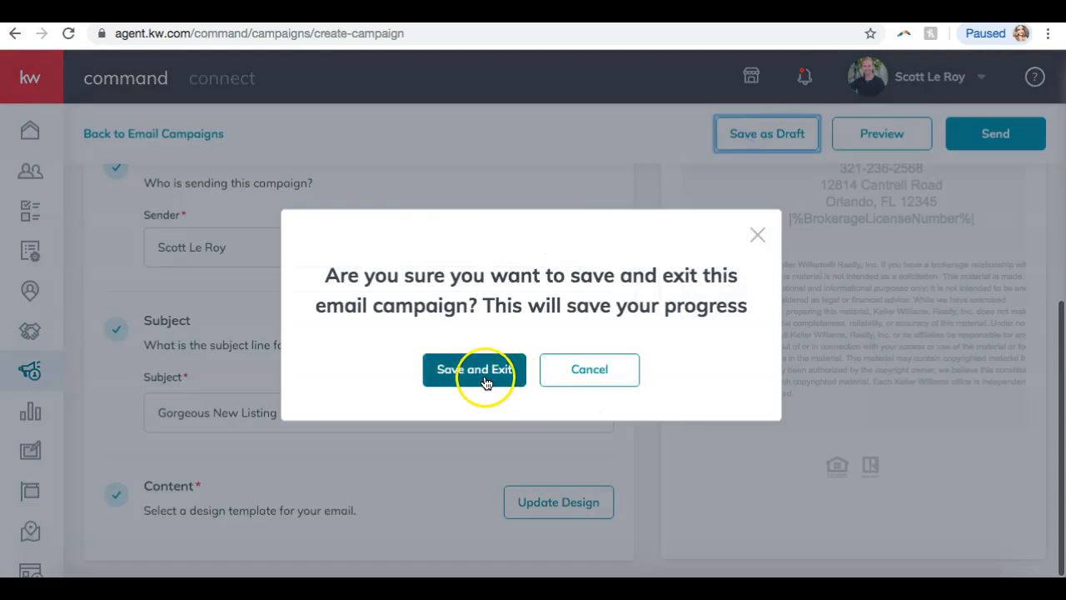
left_click(487, 379)
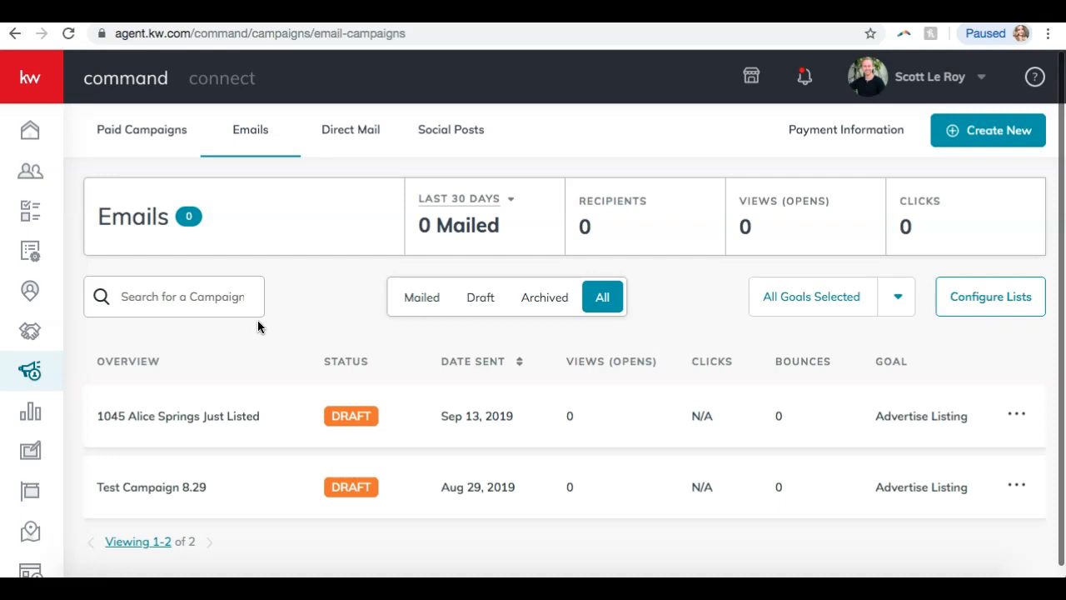
Go from Direct Mail to the Social Posts calendar for September 08–14.
left_click(351, 130)
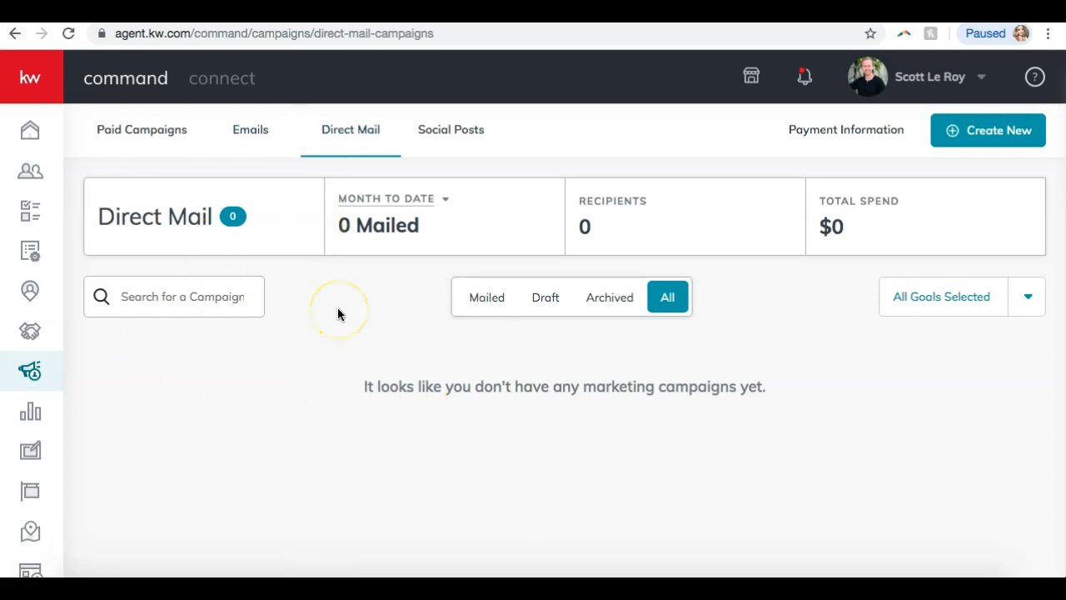
left_click(439, 137)
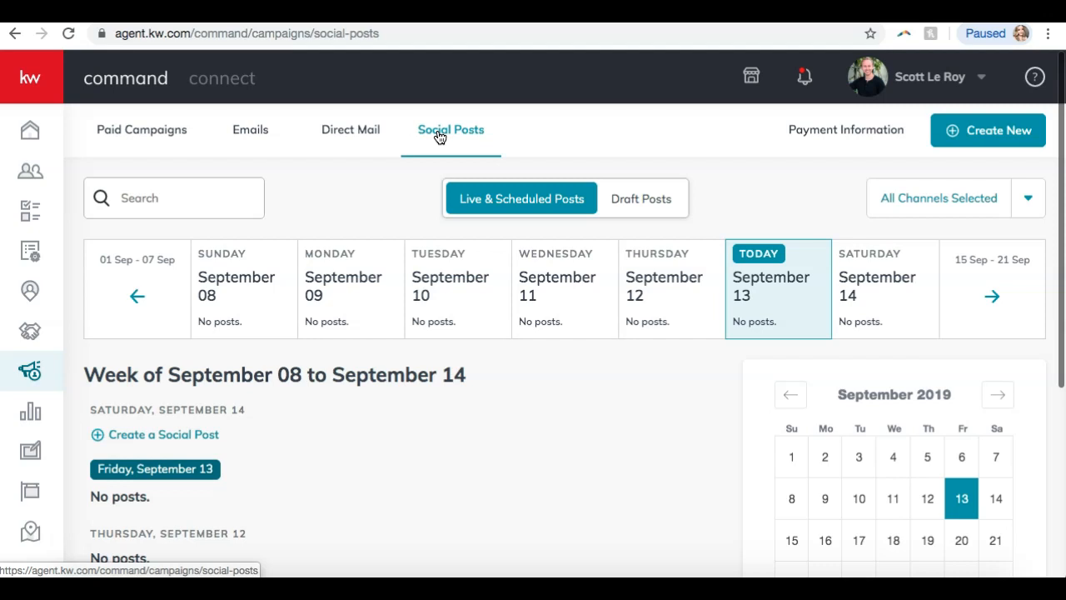
left_click(733, 574)
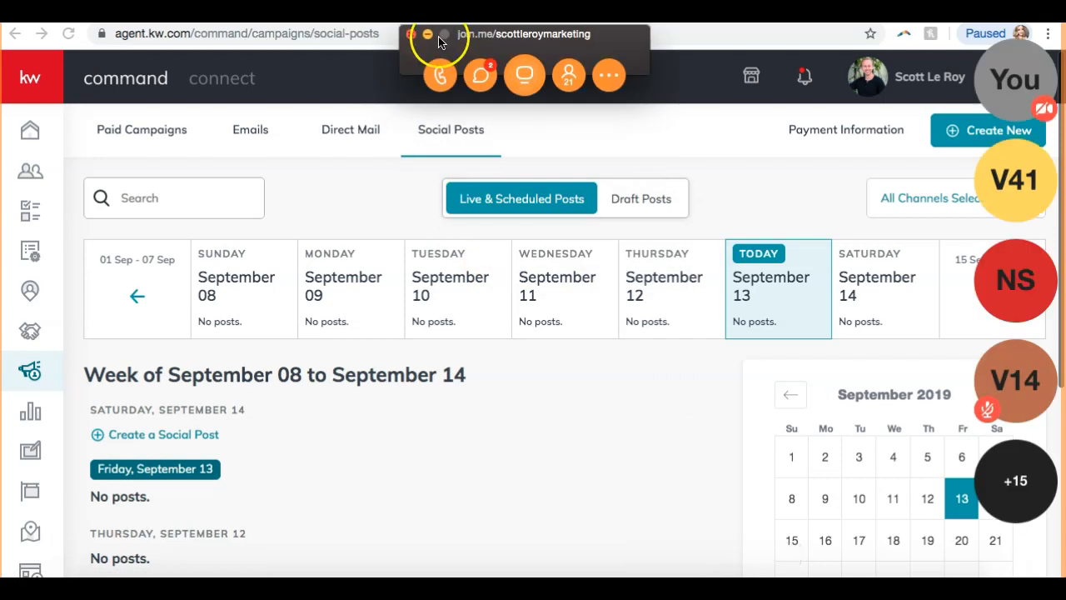
left_click(427, 34)
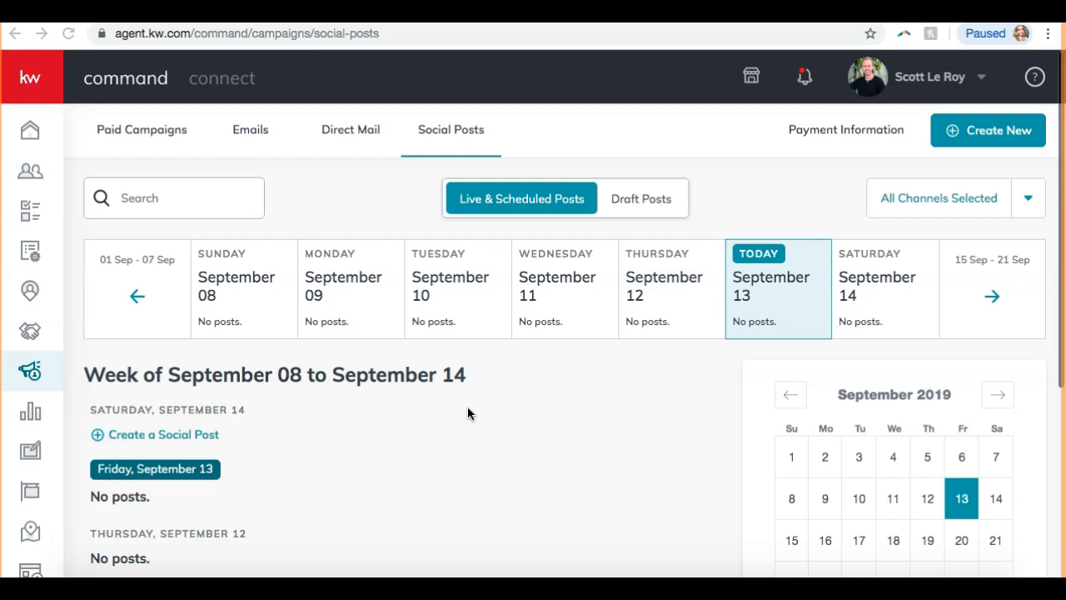
scroll(467, 407, "down", 3)
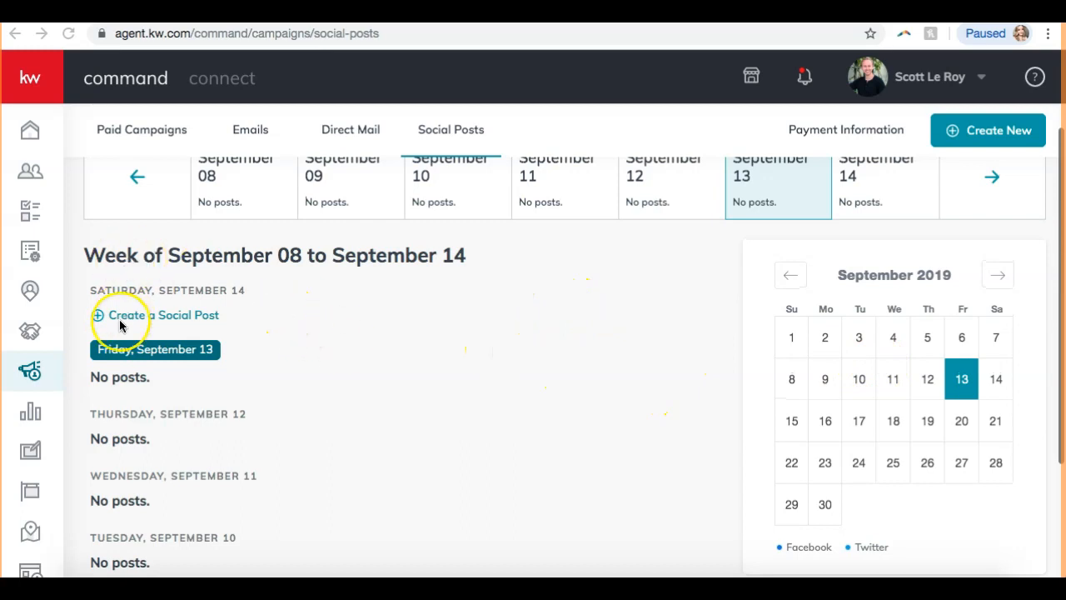
scroll(121, 325, "down", 2)
scroll(119, 325, "down", 2)
scroll(119, 319, "up", 3)
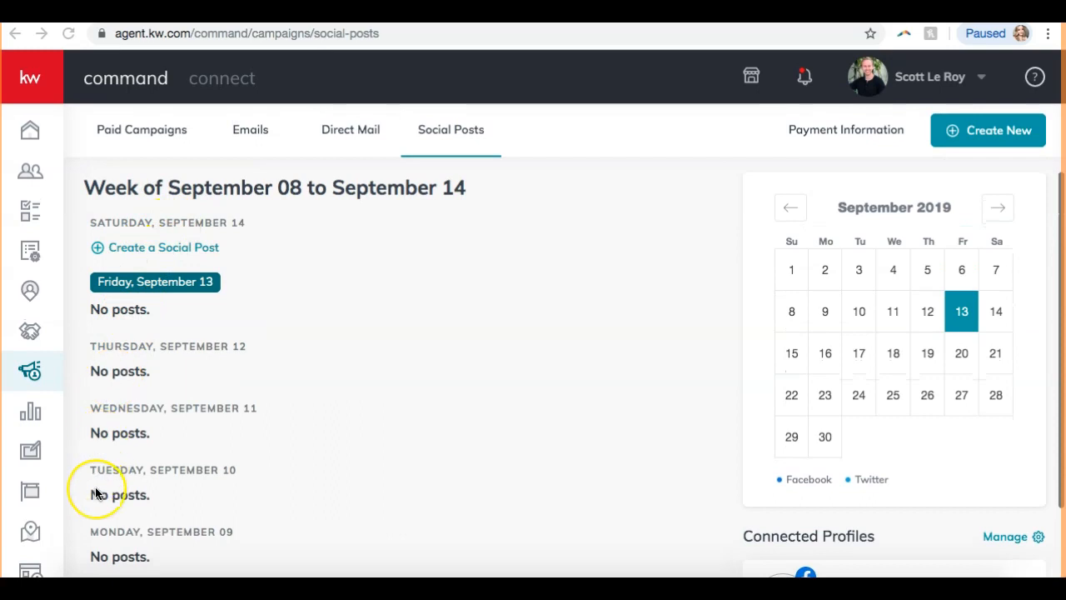
scroll(95, 493, "down", 2)
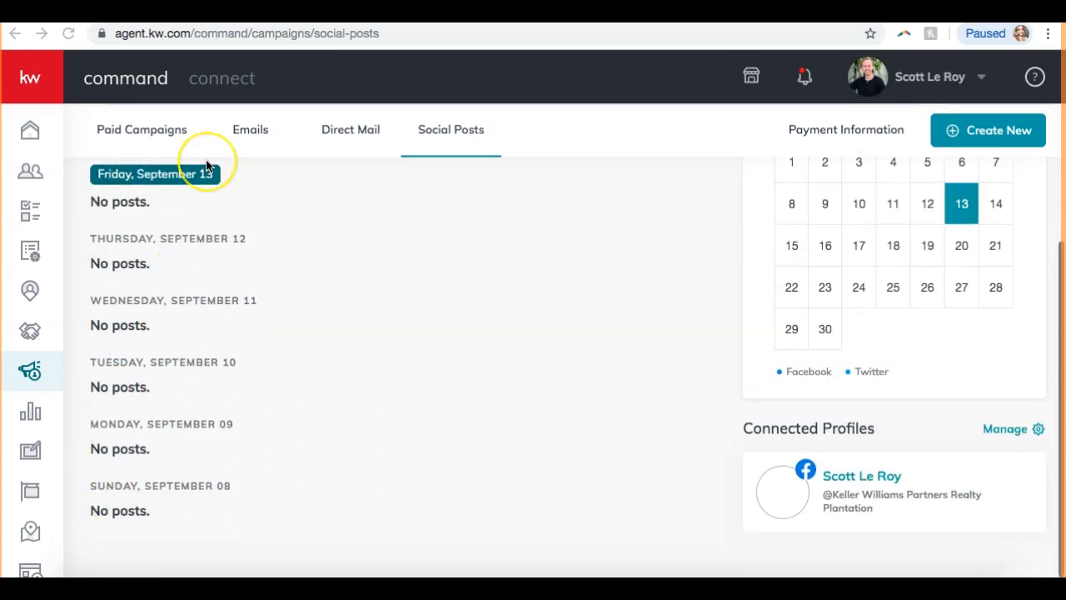
scroll(206, 169, "up", 5)
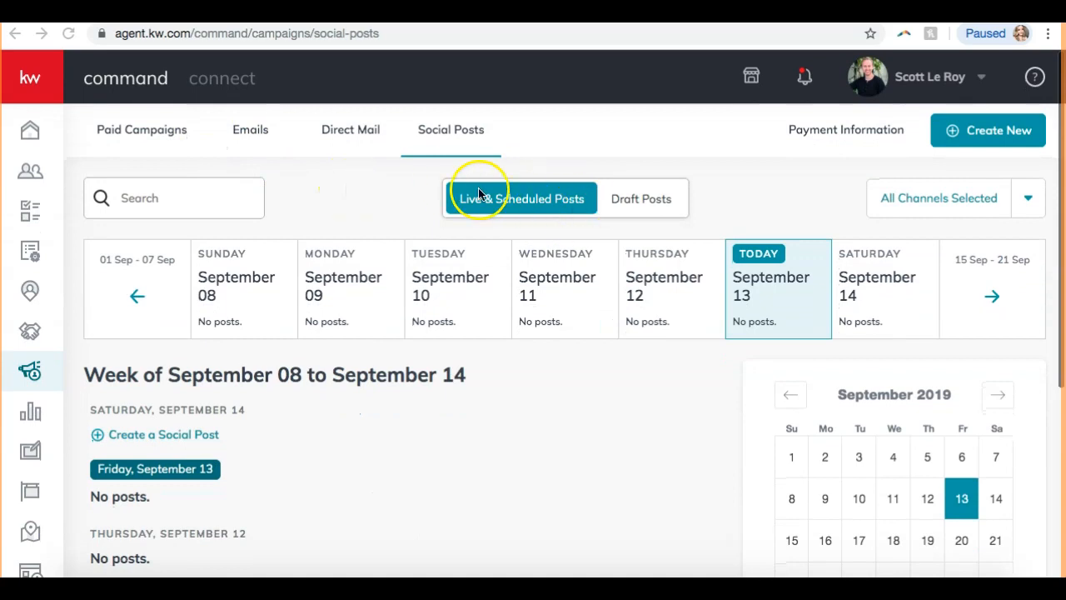
left_click(626, 198)
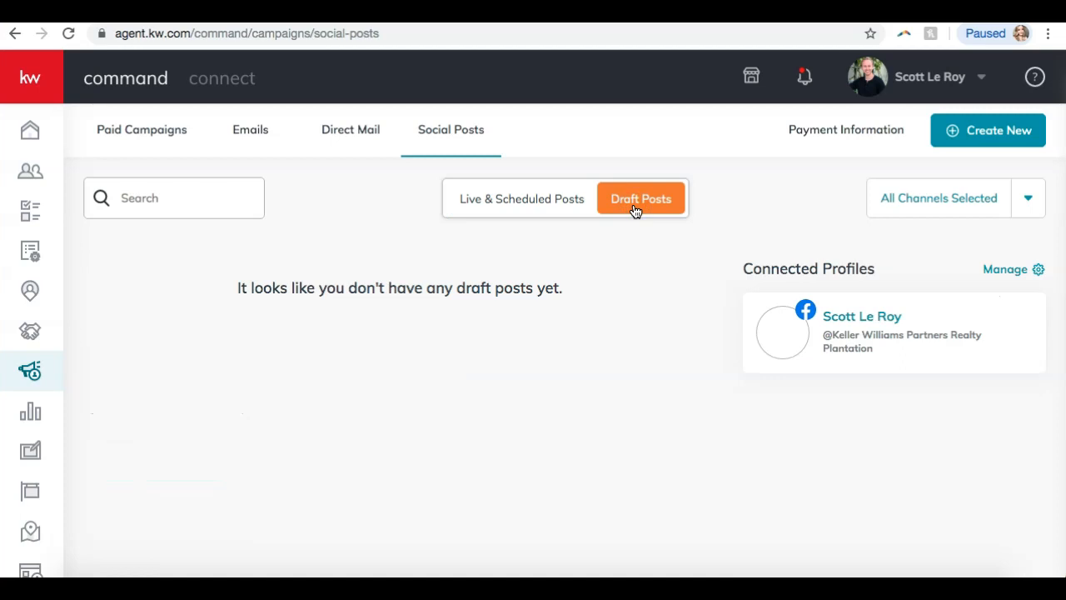
left_click(504, 208)
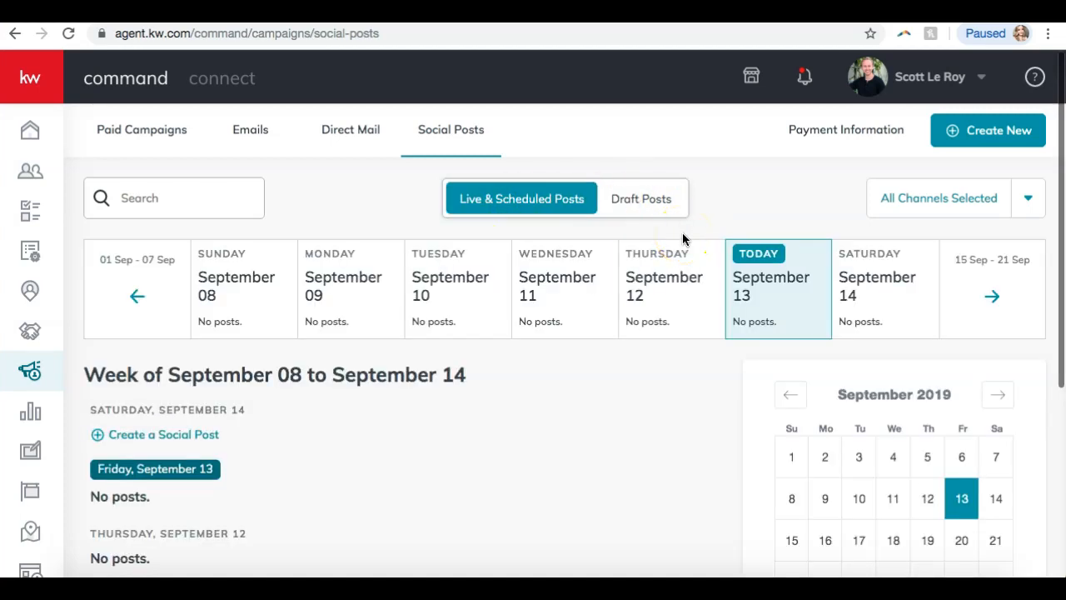
left_click(775, 219)
Create a new Social Post and put the cursor in its empty post text box.
left_click(967, 133)
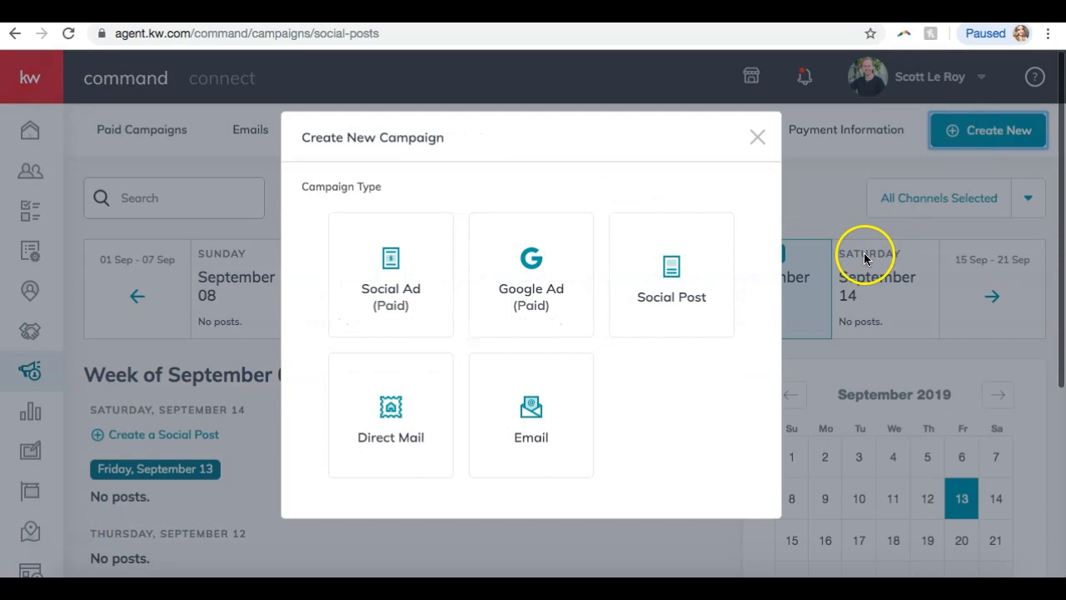
left_click(659, 295)
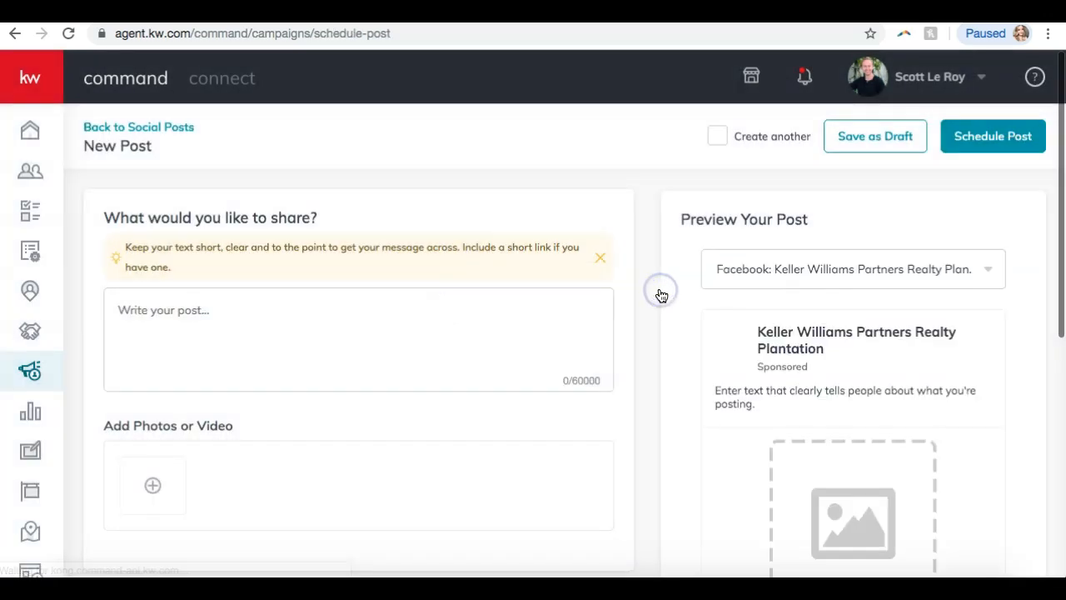
left_click(459, 331)
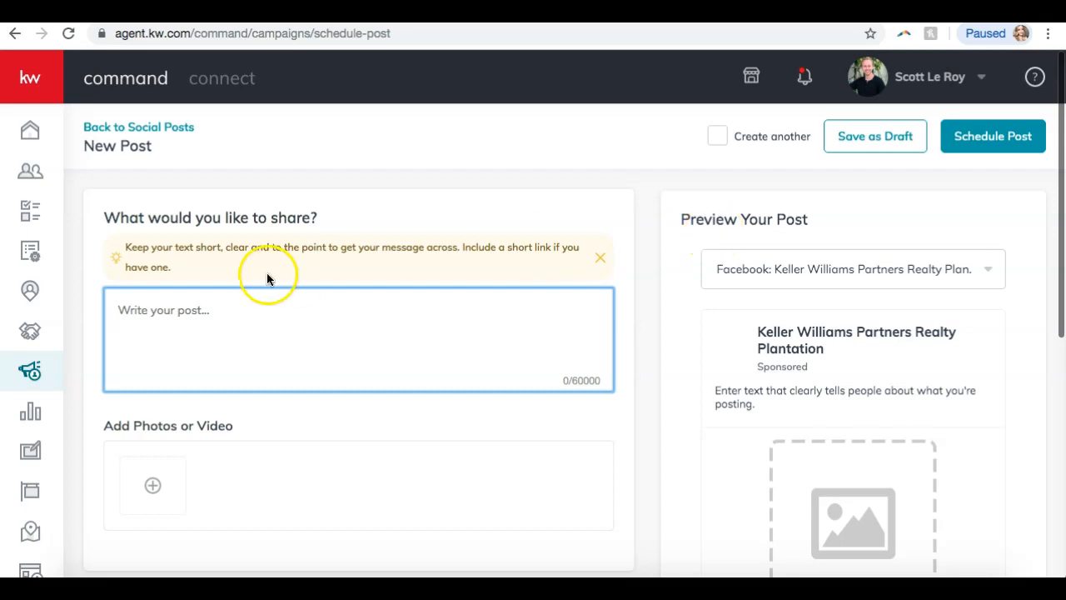
scroll(268, 283, "down", 5)
Change the headline from 'New Listing' to 'Just Listed' and add blank lines after 'Spring Hill!'.
type("New Listing in Spring Hill!")
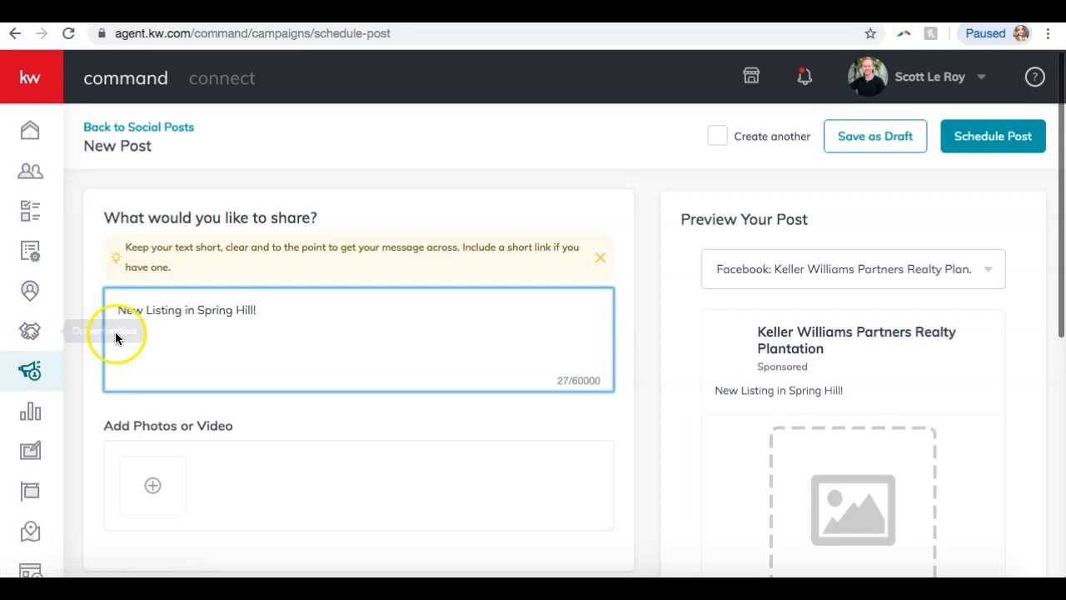
left_click_drag(184, 309, 15, 296)
type("Just Listed")
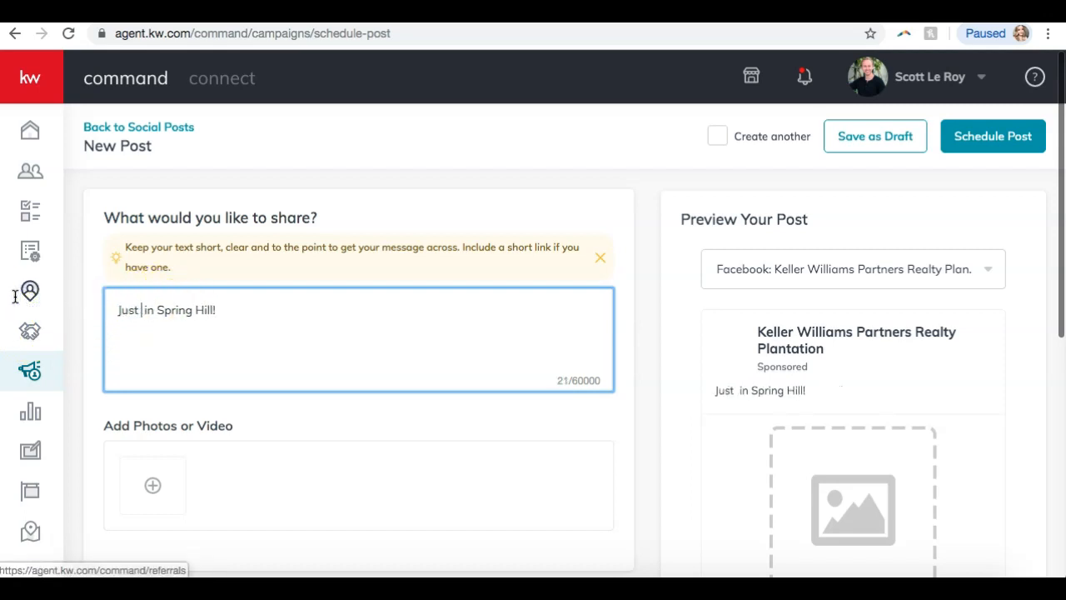
left_click(326, 314)
key("Return")
key("Return")
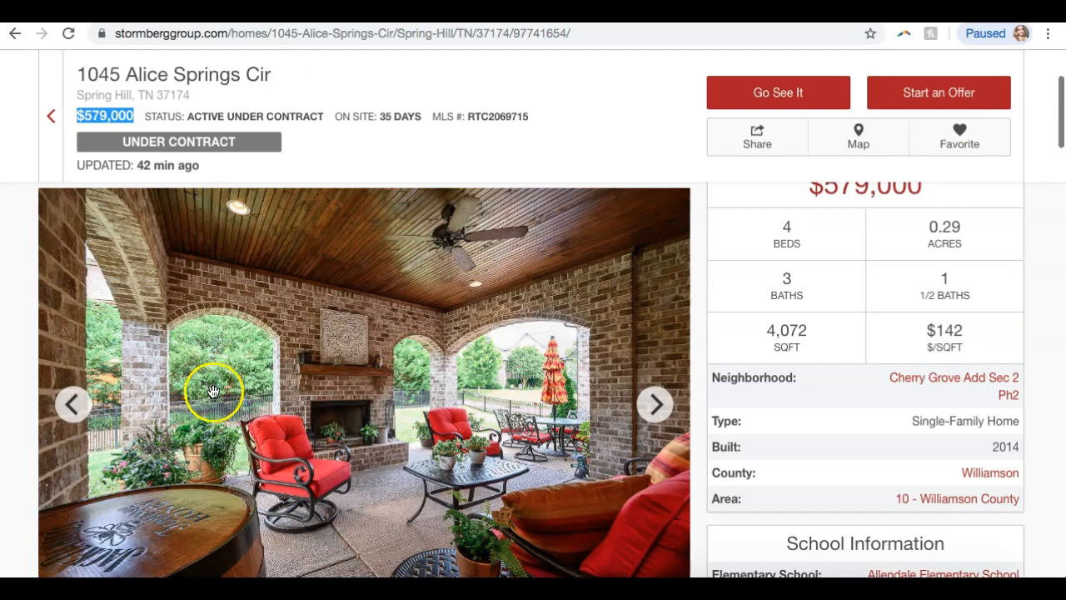
scroll(214, 388, "down", 6)
scroll(212, 388, "up", 2)
Replace the body paragraph with the pasted listing description.
left_click(92, 352)
left_click_drag(91, 351, 39, 297)
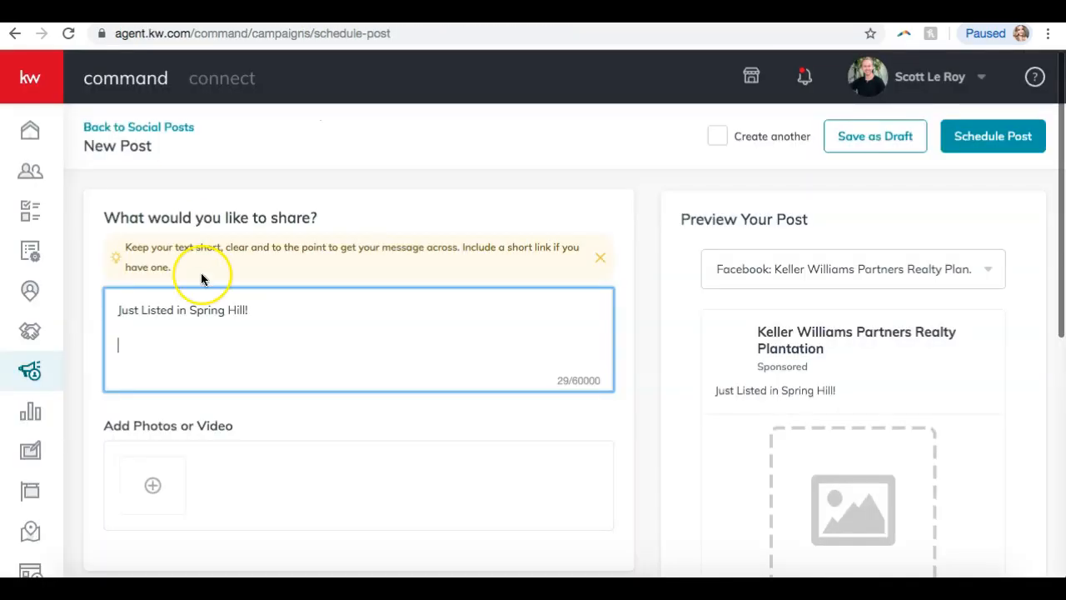
type("Gorgeous all brick home in the Heart of Spring Hill in fabulous Cherry Grove! This home boasts 4 generously sized bedrooms, a covered brick porch with a fire place, an office, walk thru Master Shower - Hardwood Floors, Granite, and so many more upgrades! Master Suite is down with all of the remaining rooms up. Excellent family layout with plenty of space!")
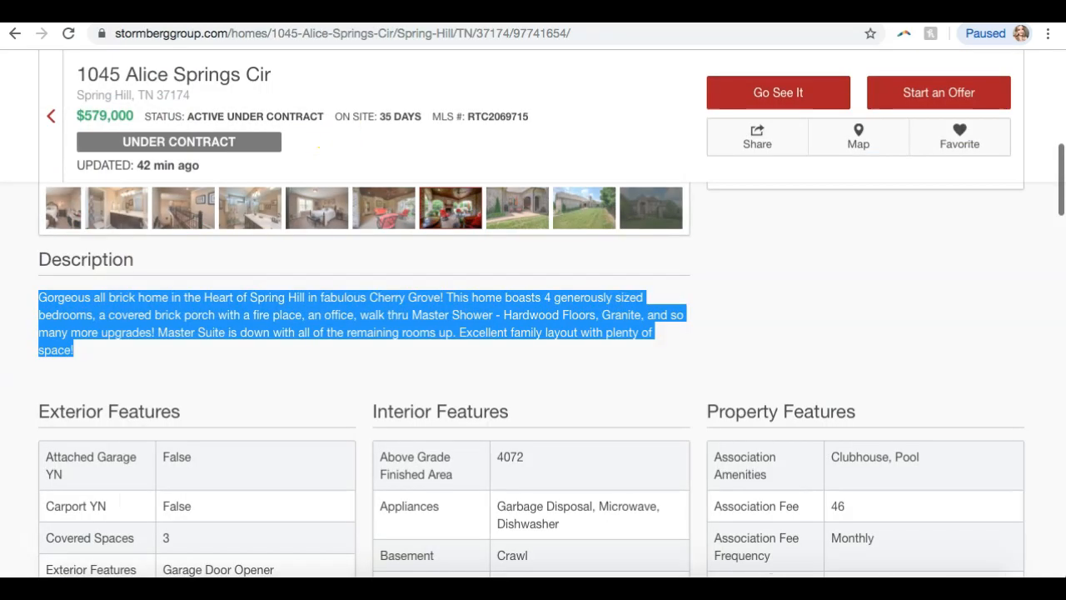
Paste the listing page's web address on its own line below the description.
left_click(266, 38)
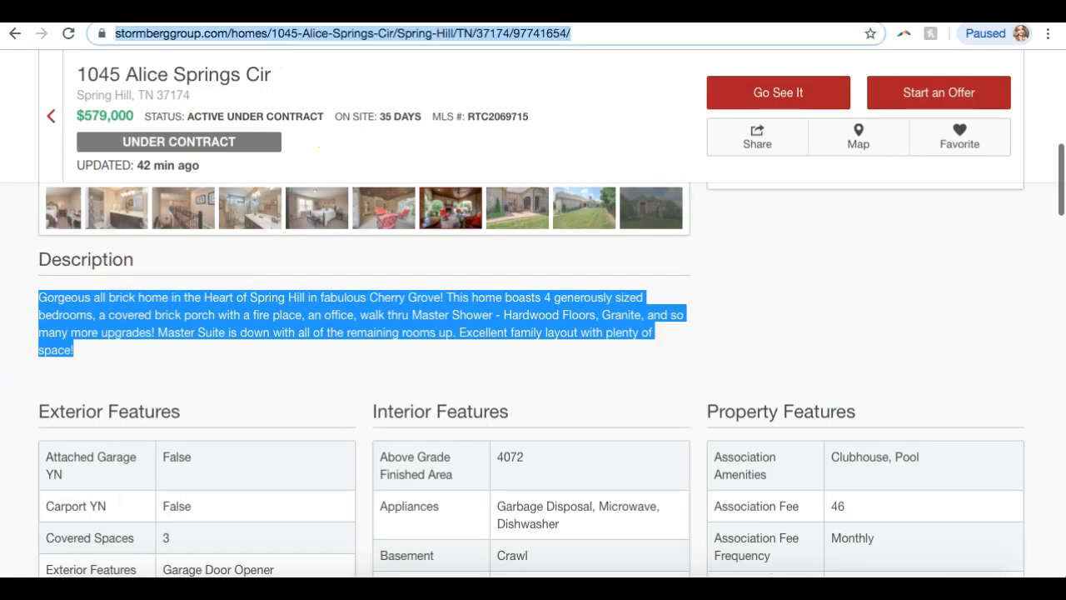
key("ctrl+c")
left_click(175, 353)
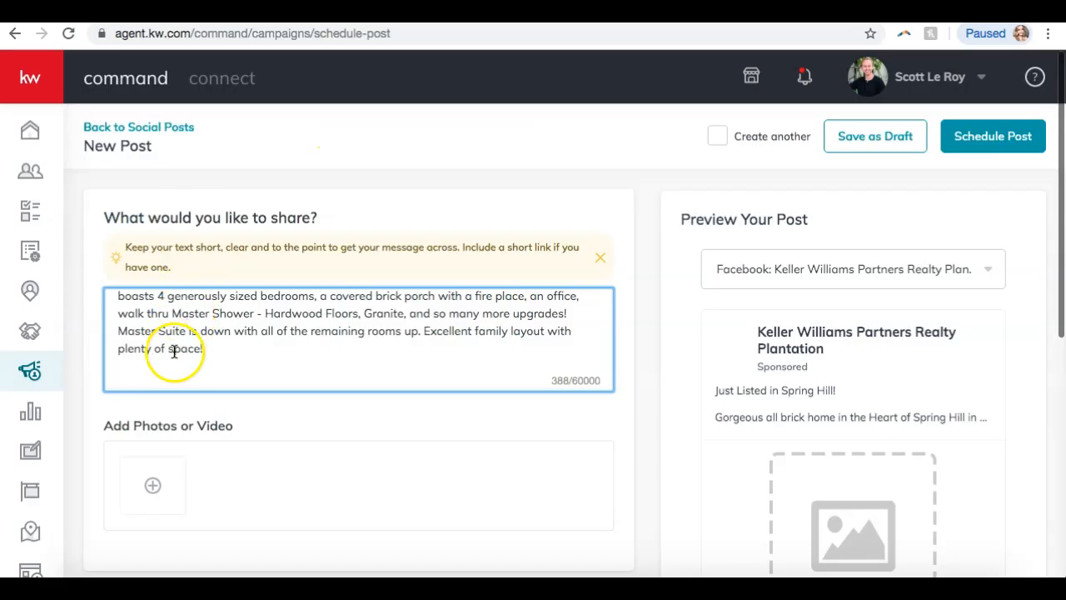
key("Return")
key("Return")
key("ctrl+v")
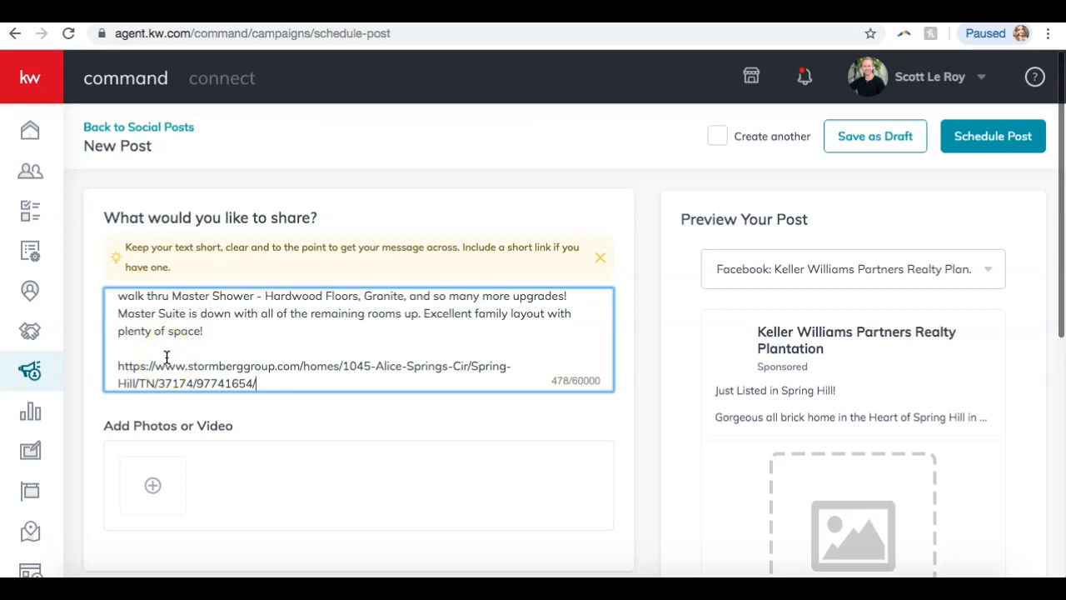
left_click(147, 350)
key("Return")
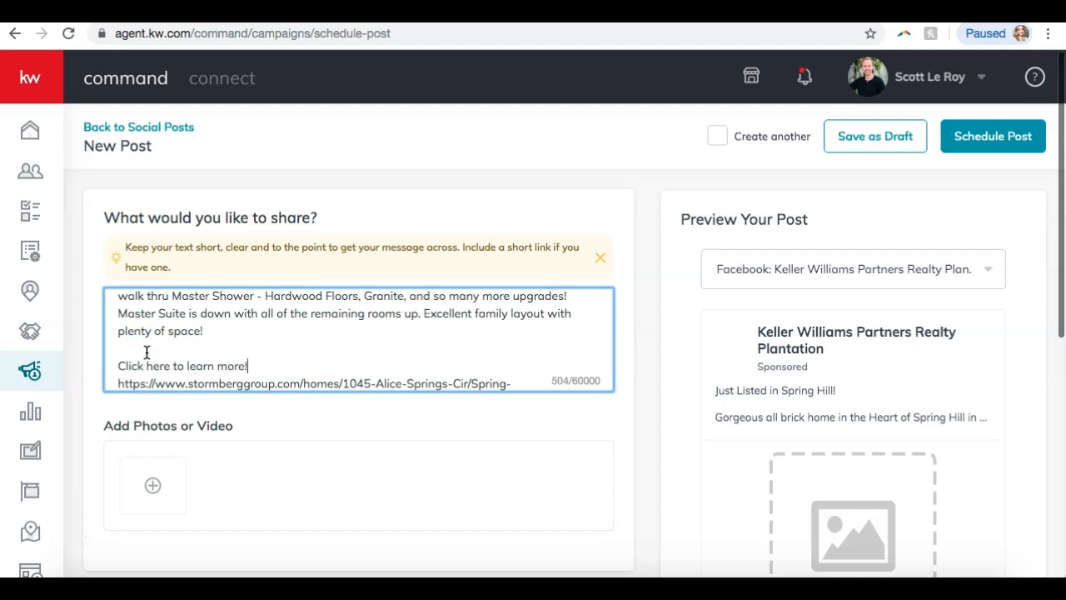
scroll(221, 315, "down", 1)
scroll(219, 351, "up", 3)
scroll(219, 351, "down", 3)
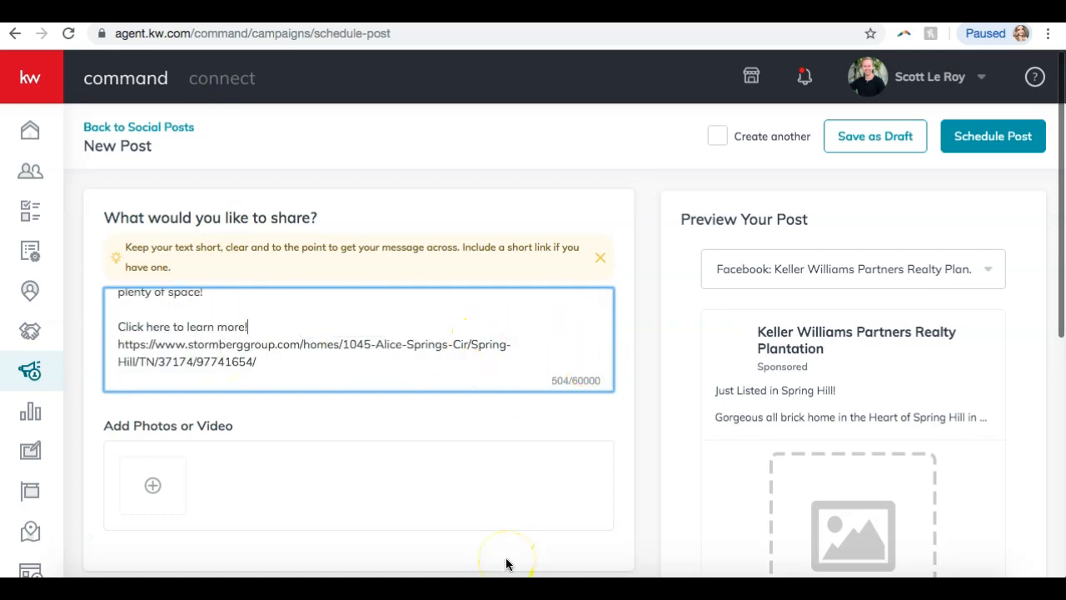
scroll(636, 400, "down", 5)
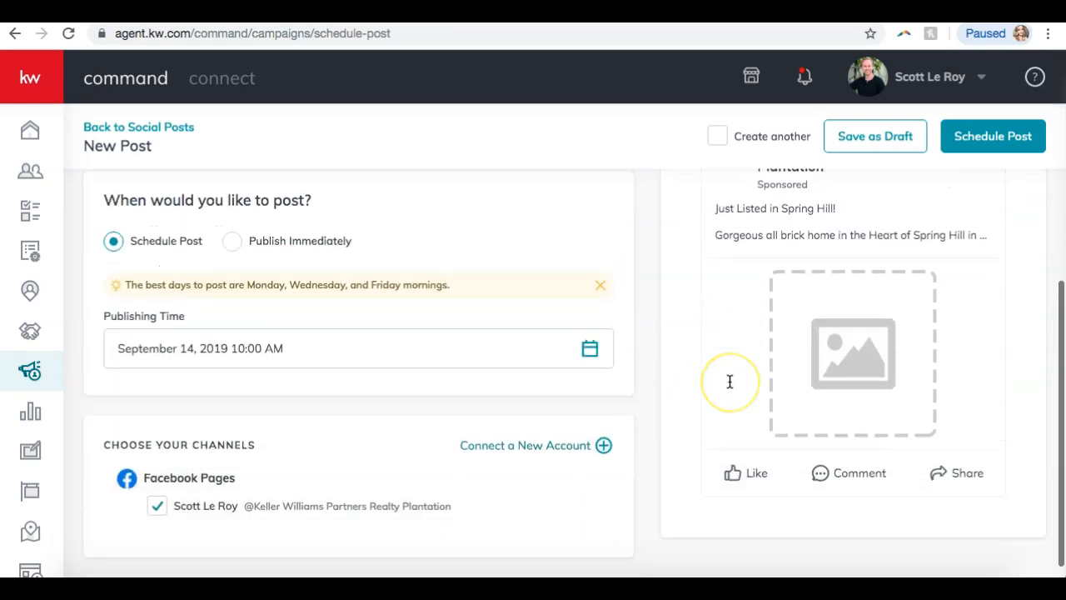
scroll(731, 381, "up", 4)
scroll(338, 435, "down", 1)
Upload the house photo from Downloads to the post.
left_click(174, 383)
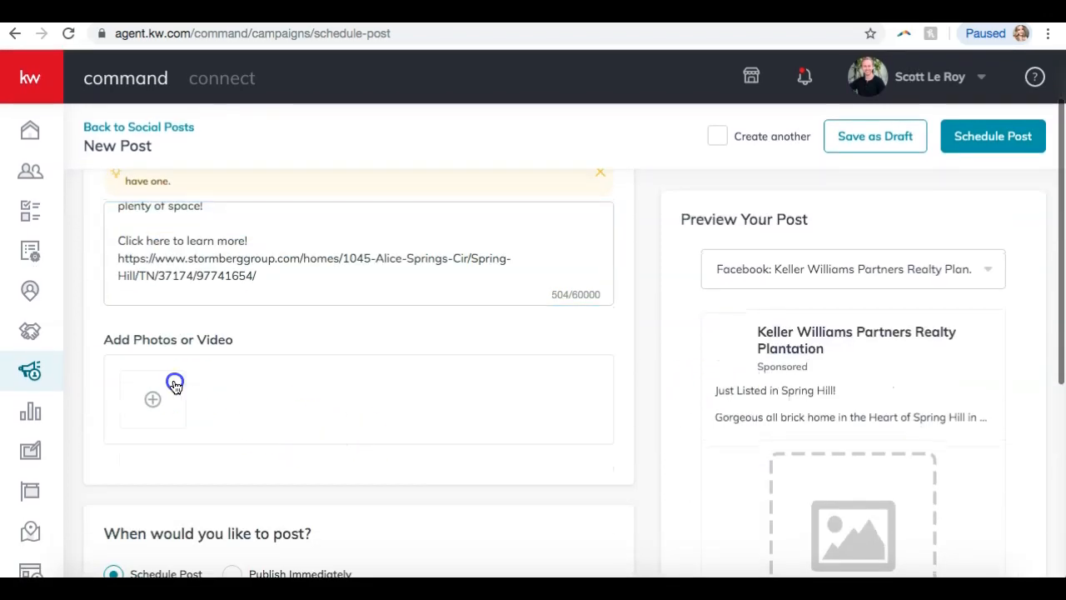
left_click(459, 344)
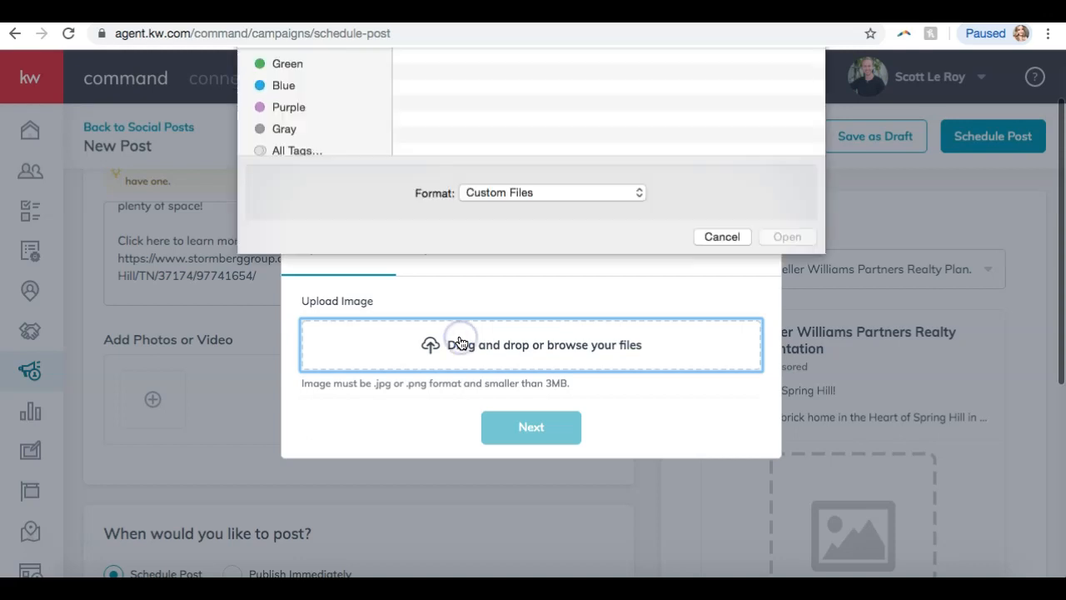
left_click(430, 122)
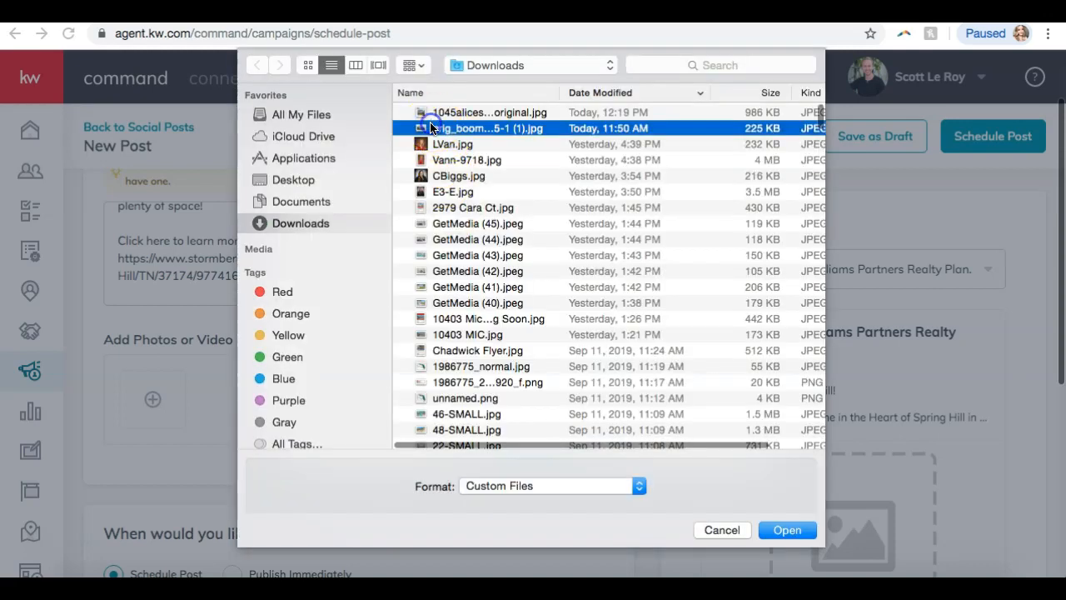
key("Return")
Crop the photo square with the house centred and attach it to the post.
left_click(538, 428)
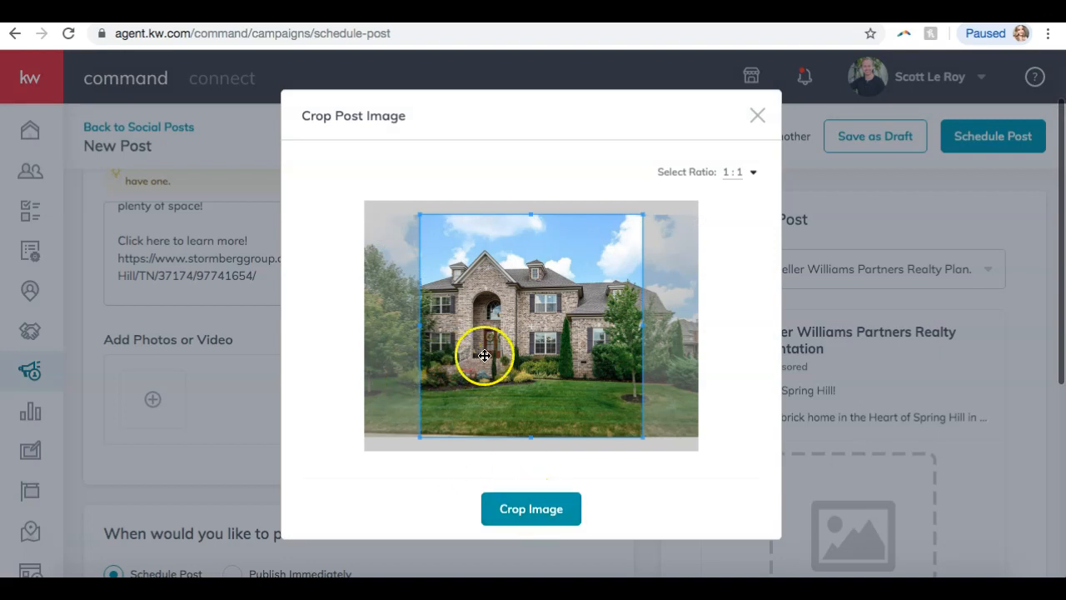
left_click(409, 212)
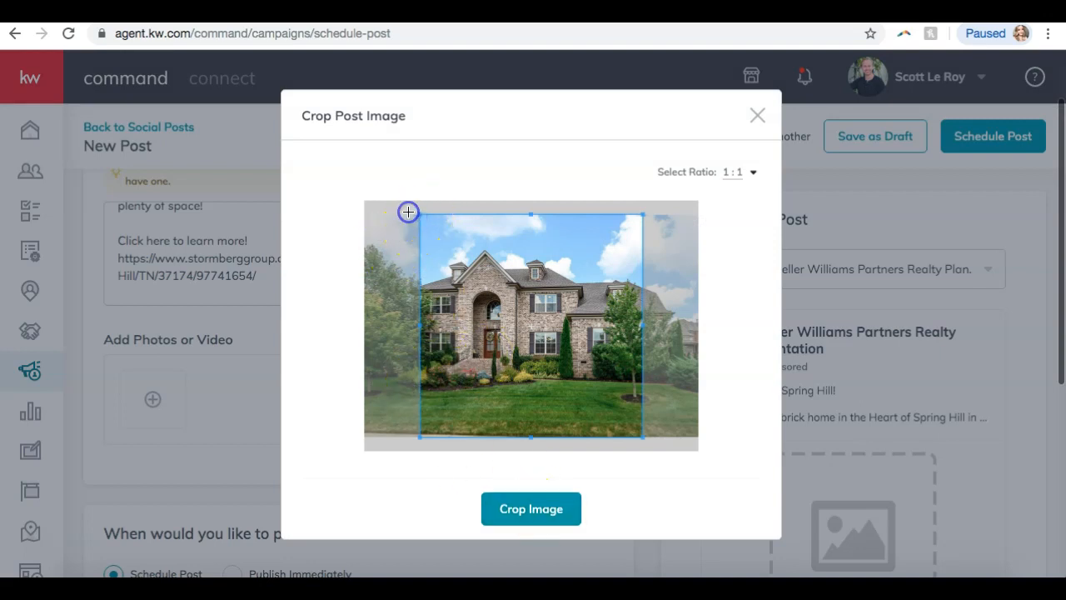
mouse_move(500, 352)
left_mouse_down()
mouse_move(466, 352)
mouse_move(479, 352)
left_mouse_up()
left_click(528, 507)
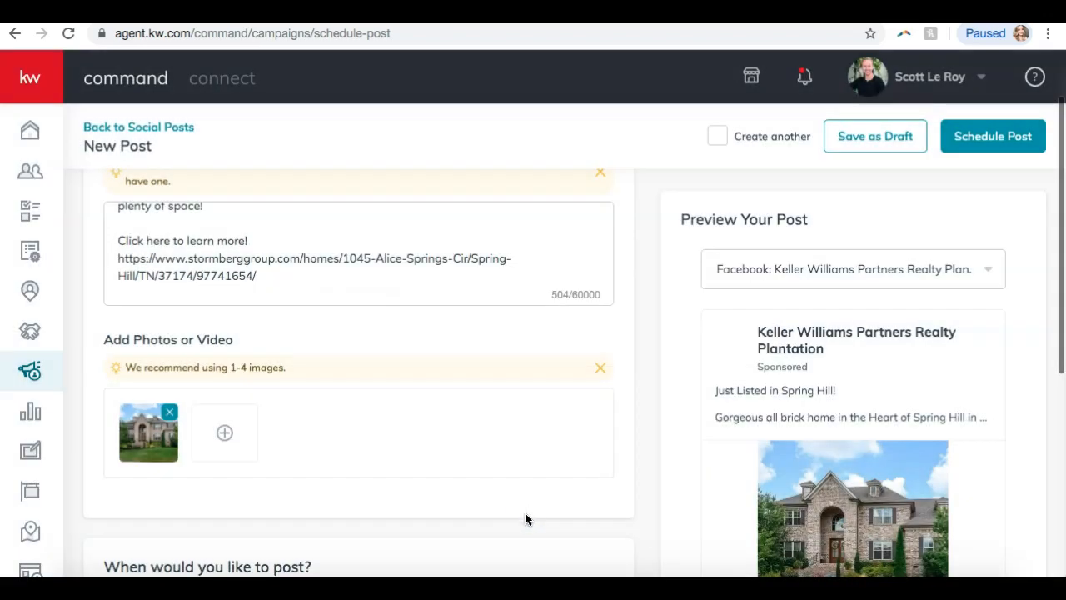
scroll(525, 516, "down", 5)
scroll(855, 424, "up", 2)
scroll(856, 424, "up", 2)
scroll(856, 424, "down", 3)
scroll(855, 424, "up", 3)
scroll(855, 424, "down", 3)
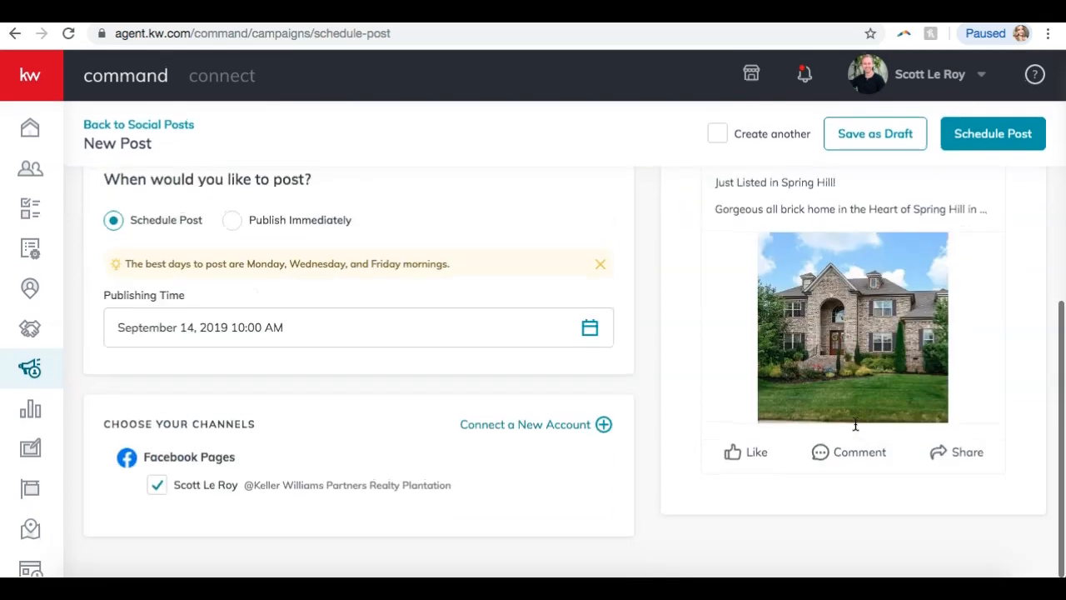
scroll(855, 424, "up", 2)
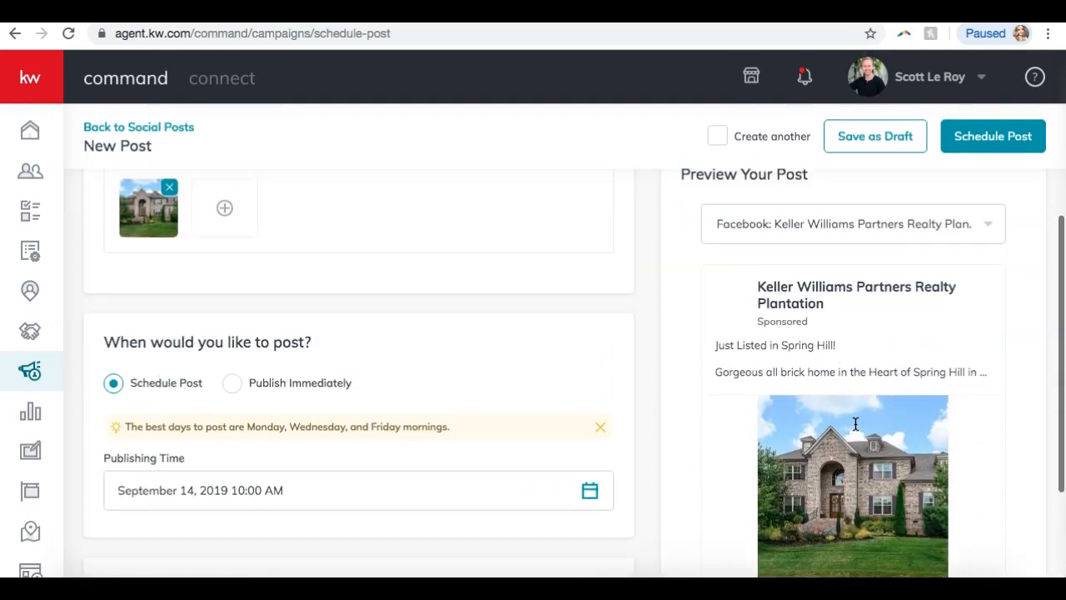
scroll(856, 424, "down", 2)
scroll(411, 184, "up", 2)
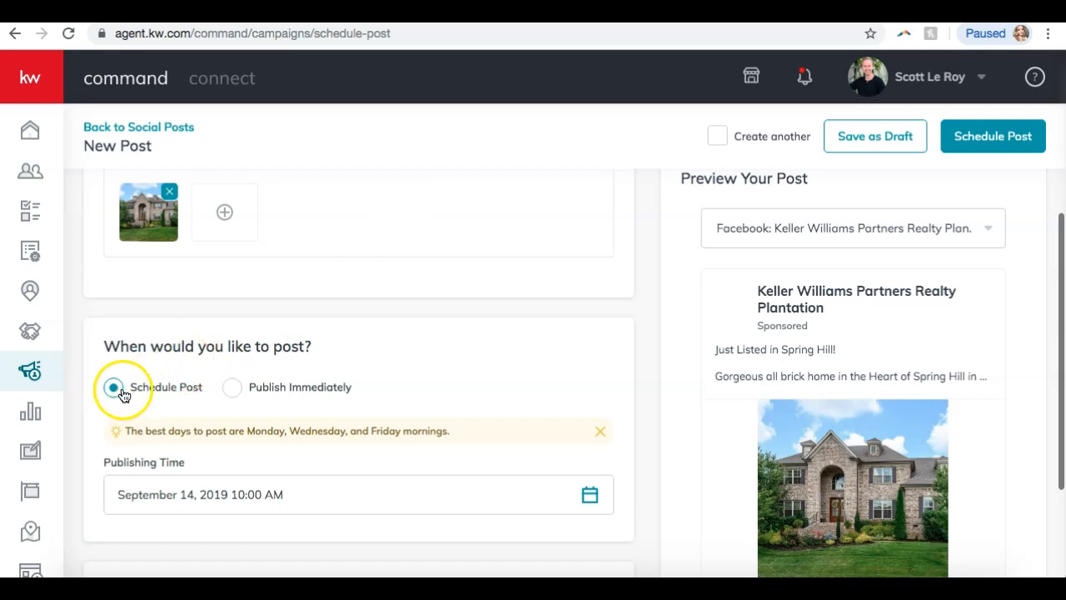
Set the publishing date to September 16, 2019, keeping the 10:00 AM time.
scroll(255, 389, "down", 1)
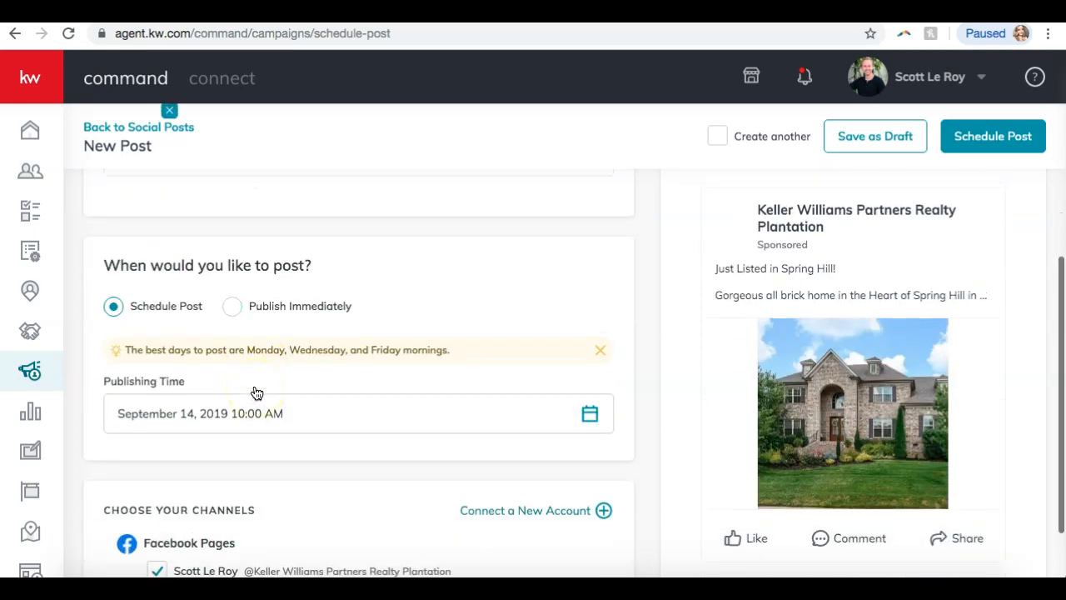
left_click(240, 408)
scroll(238, 409, "down", 2)
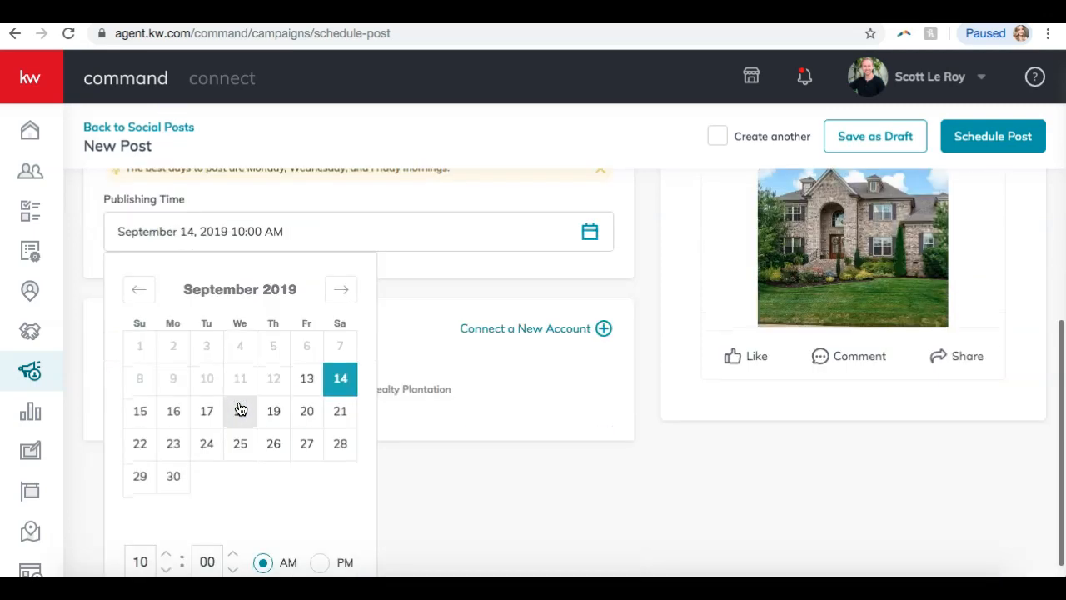
left_click(173, 410)
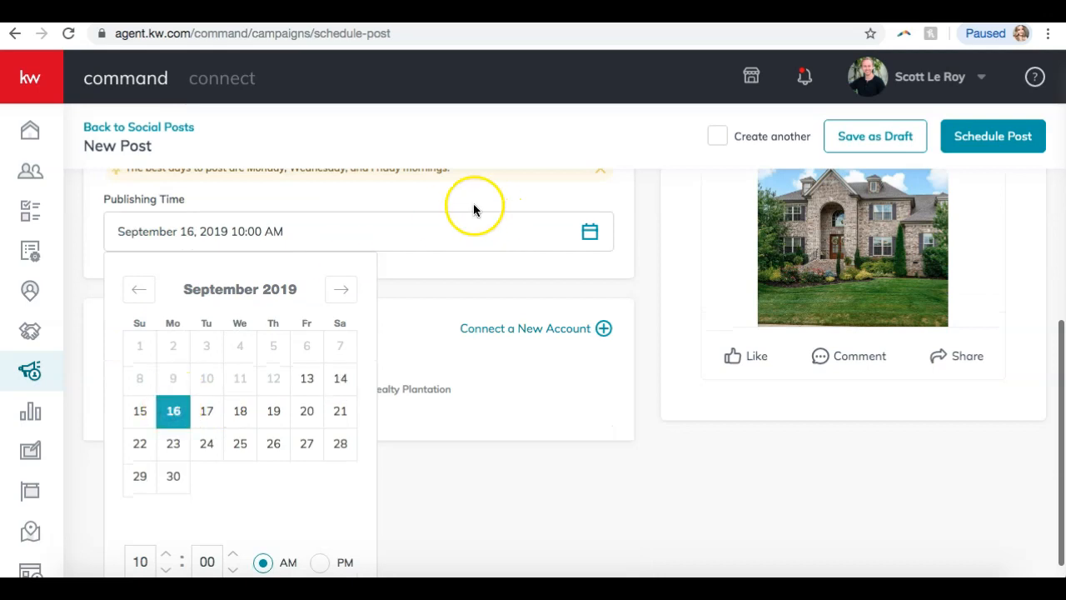
scroll(335, 291, "down", 1)
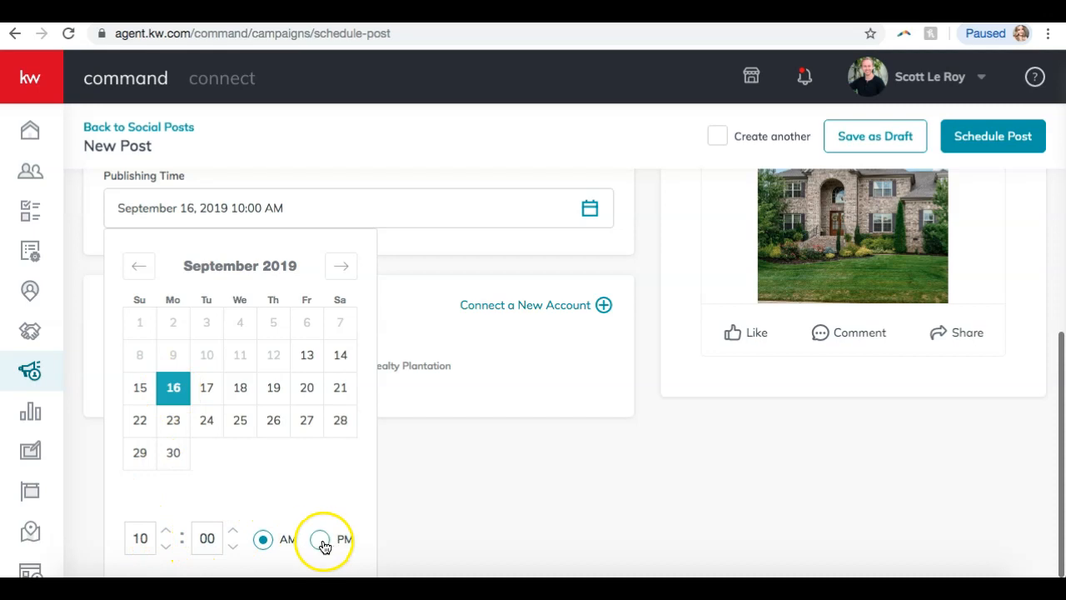
left_click(452, 493)
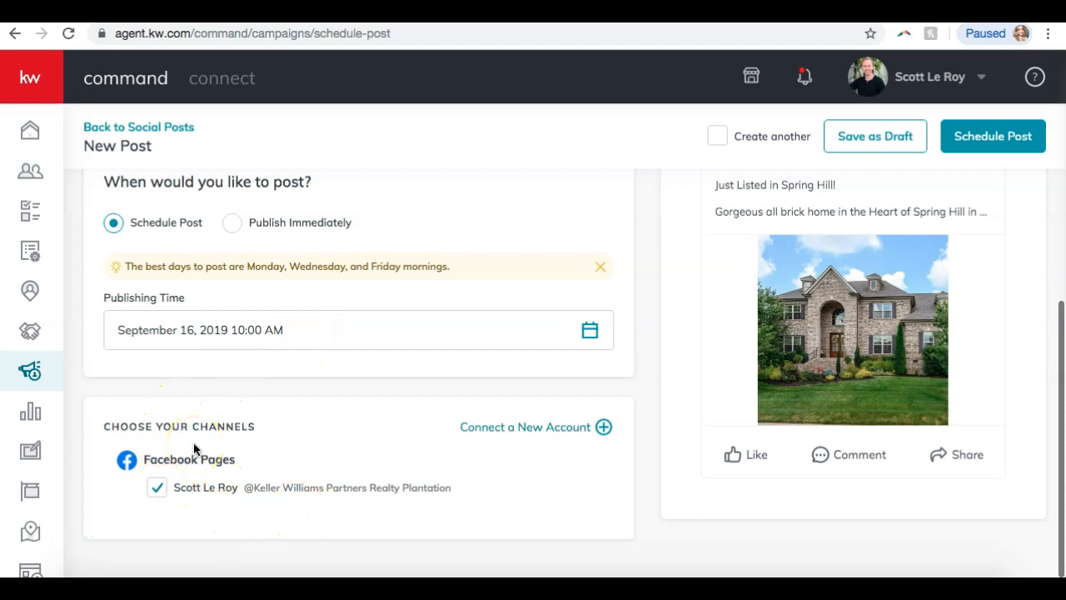
scroll(193, 450, "up", 10)
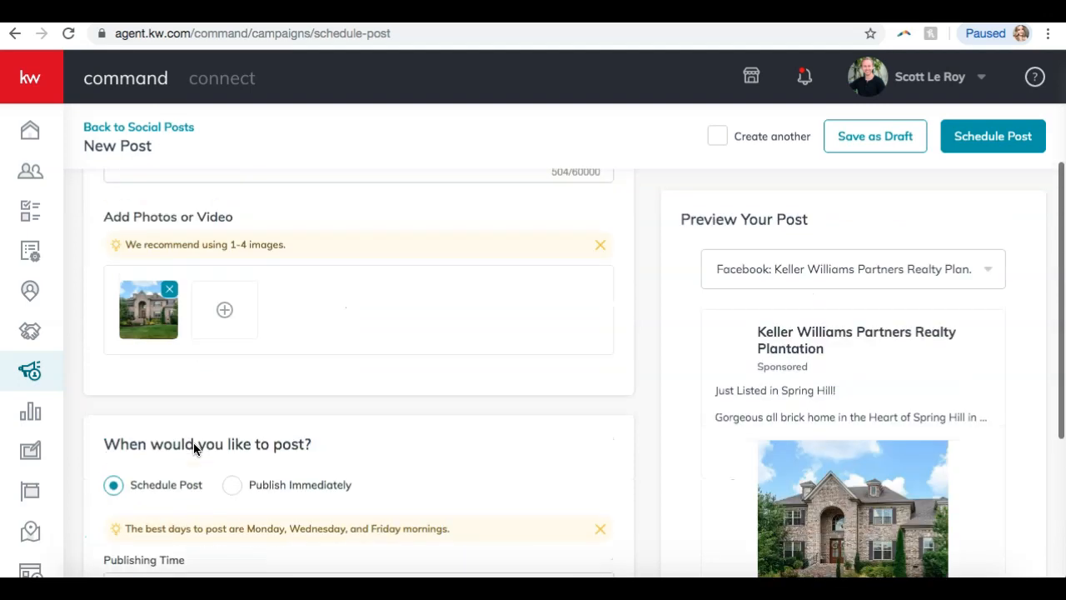
scroll(191, 457, "down", 10)
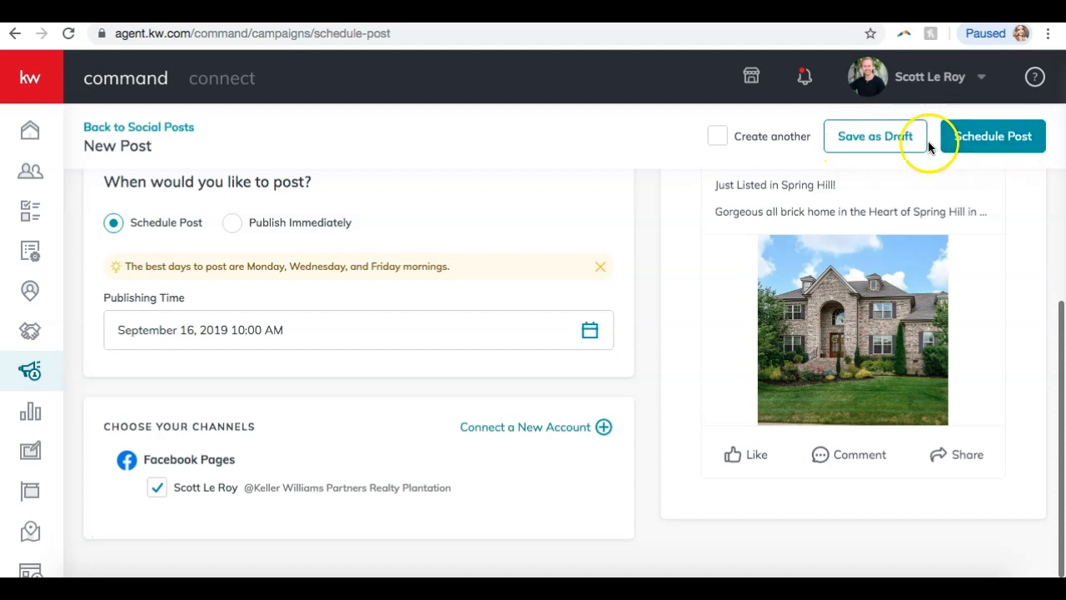
Schedule the post for September 16 and confirm it.
left_click(993, 148)
left_click(583, 369)
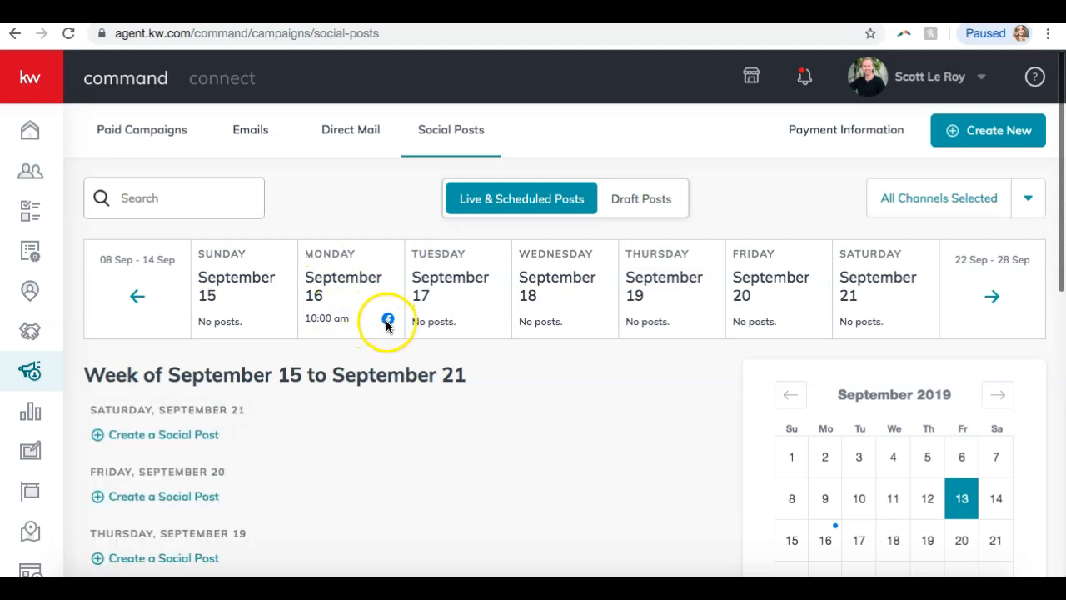
scroll(385, 324, "down", 1)
scroll(384, 323, "down", 3)
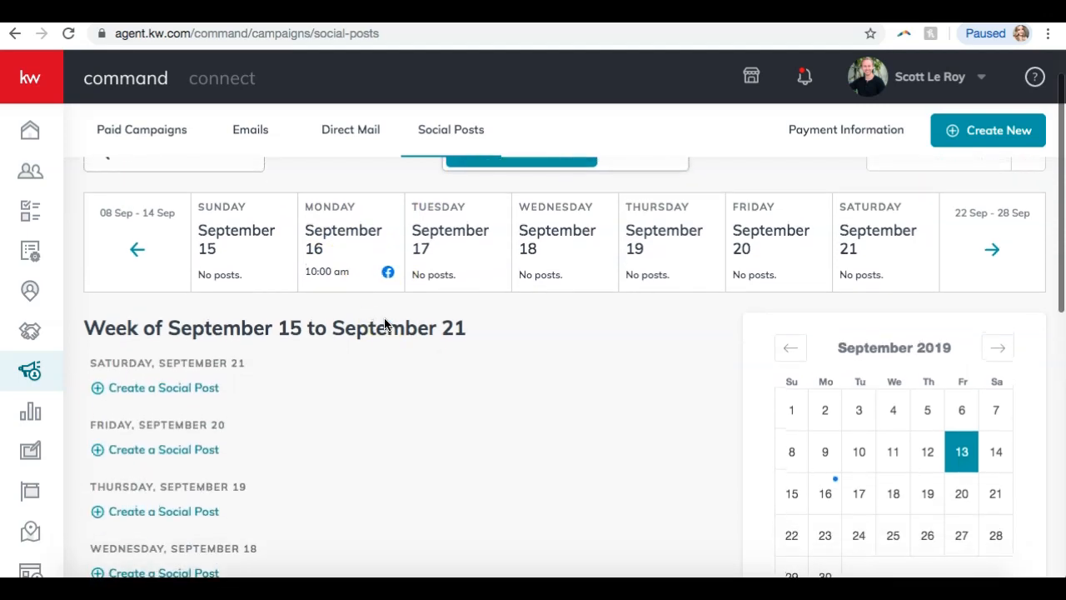
scroll(384, 323, "up", 1)
scroll(384, 323, "down", 3)
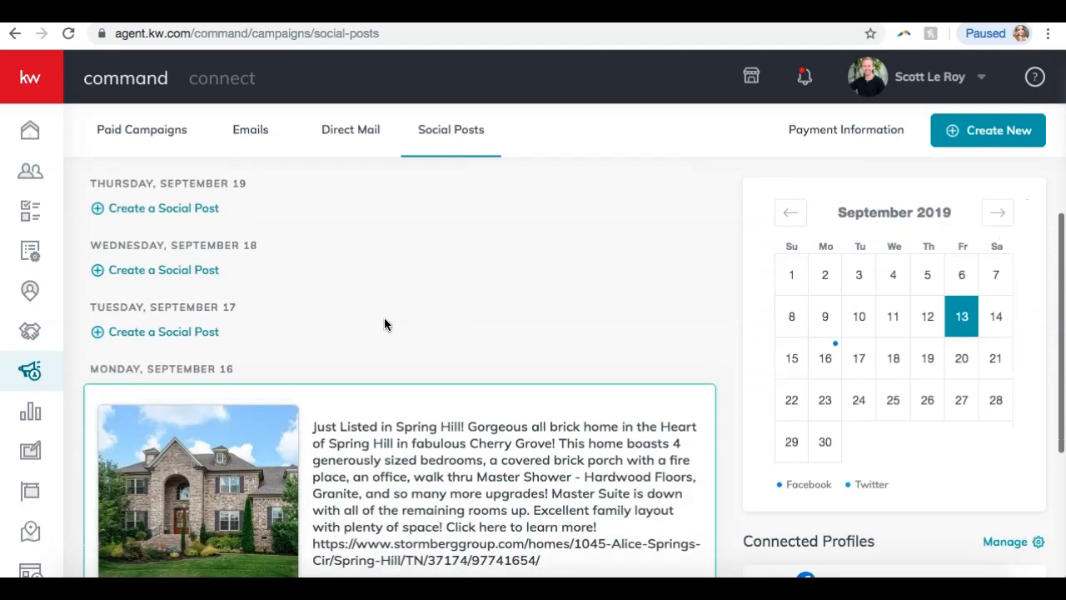
scroll(384, 323, "up", 5)
Open Monday's scheduled post in the Social Posts list and delete it.
left_click(387, 321)
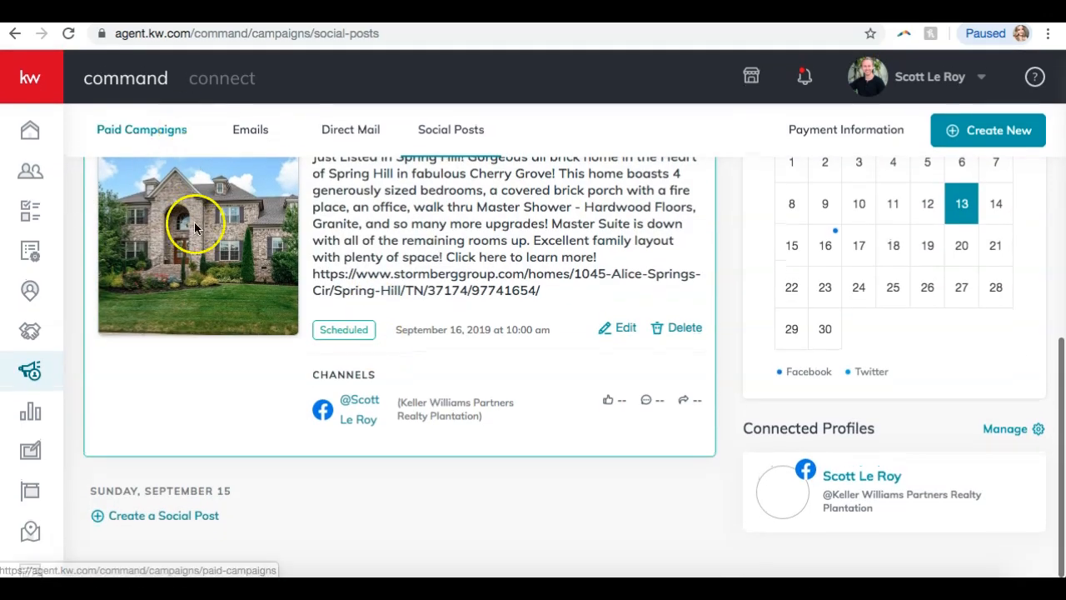
scroll(197, 366, "up", 8)
scroll(200, 375, "down", 7)
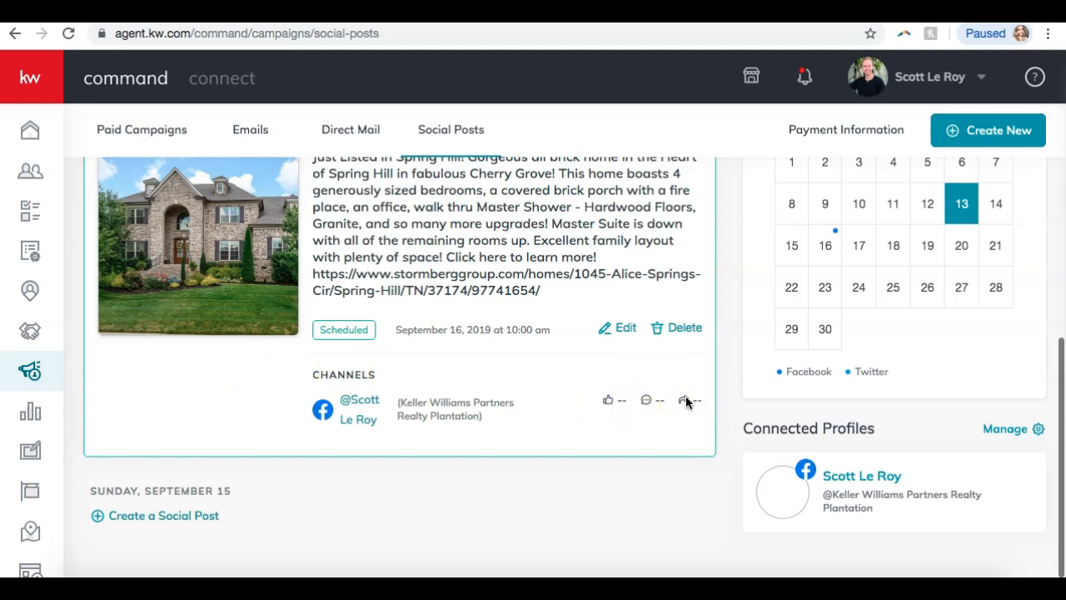
left_click(683, 328)
left_click(594, 370)
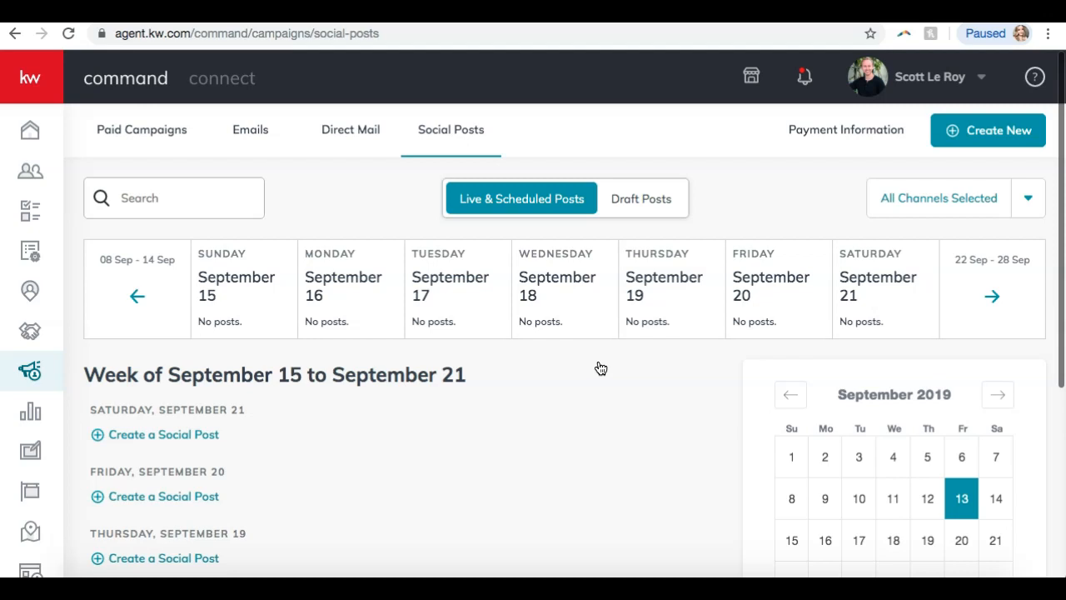
Load the scottleroymarketing.com website from the address bar.
left_click(491, 34)
type("scott")
key("Return")
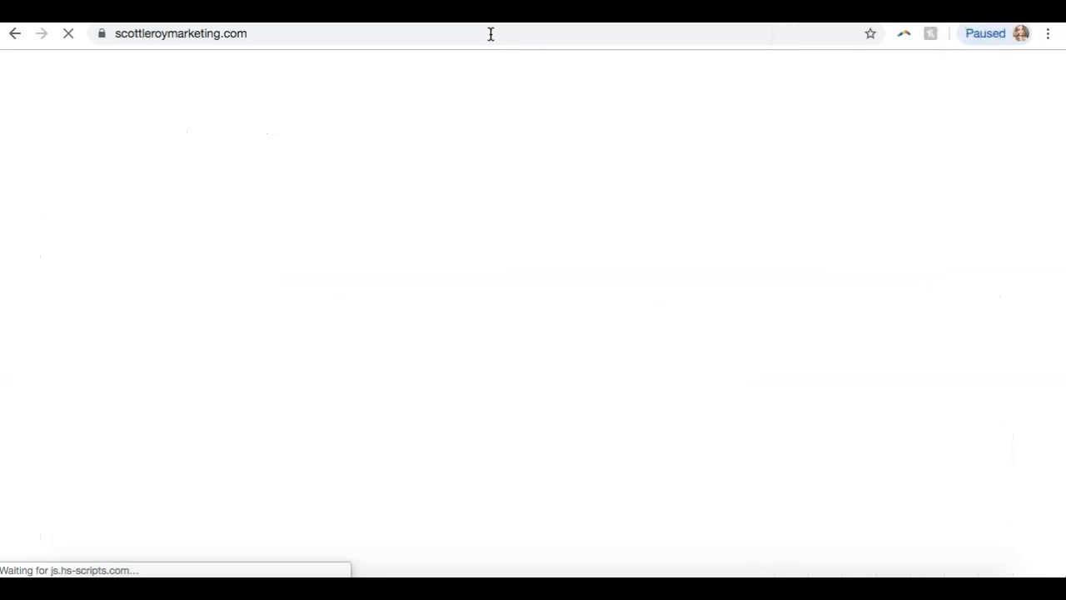
Open agent.kw.com in a new tab to reach the KW Command home dashboard.
key("ctrl+t")
type("age")
key("Return")
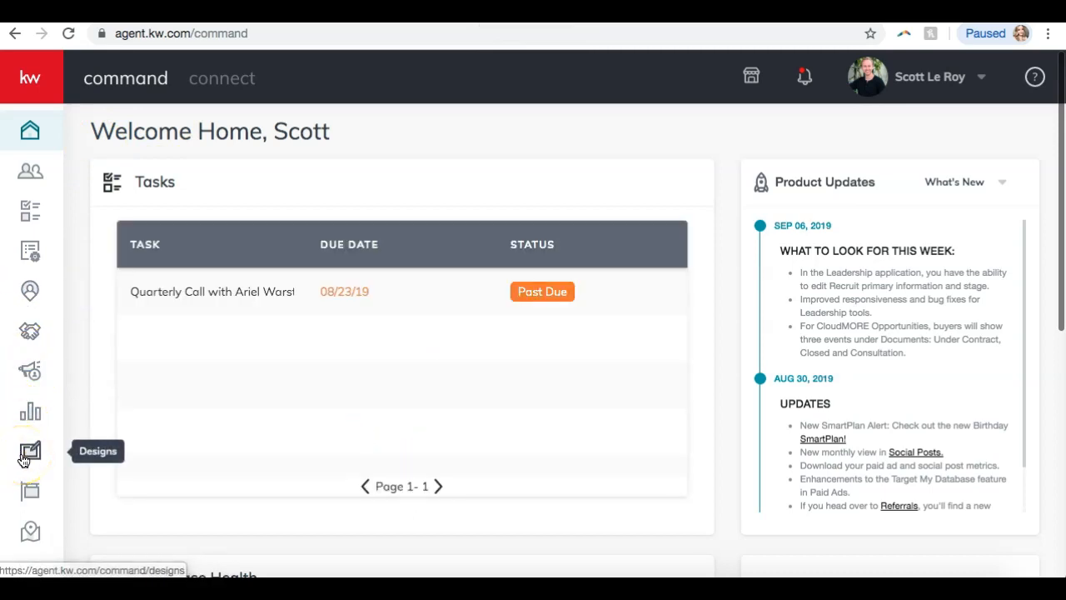
left_click(31, 370)
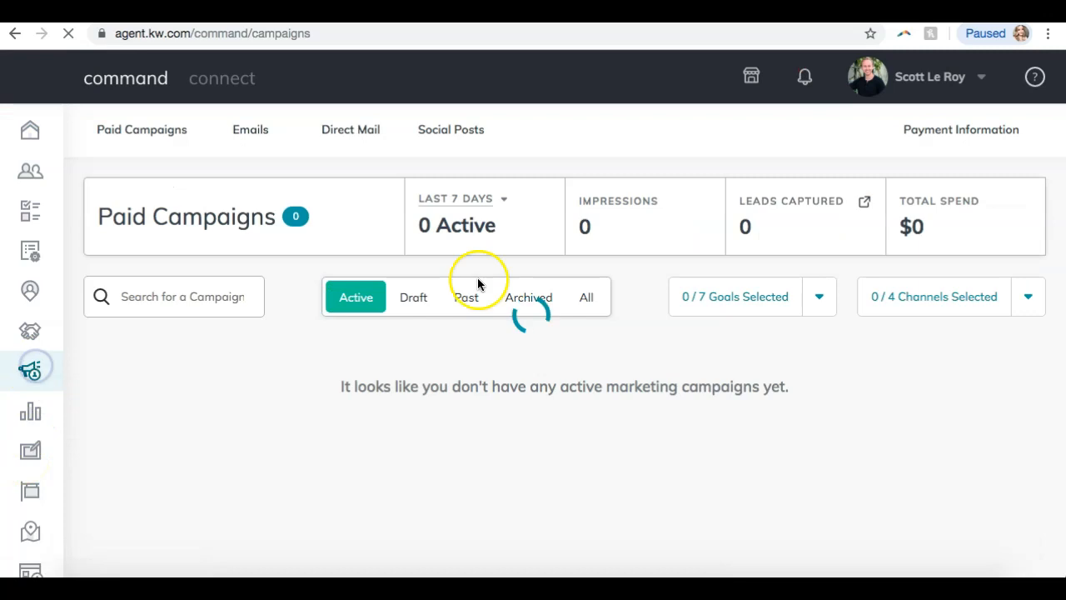
left_click(458, 126)
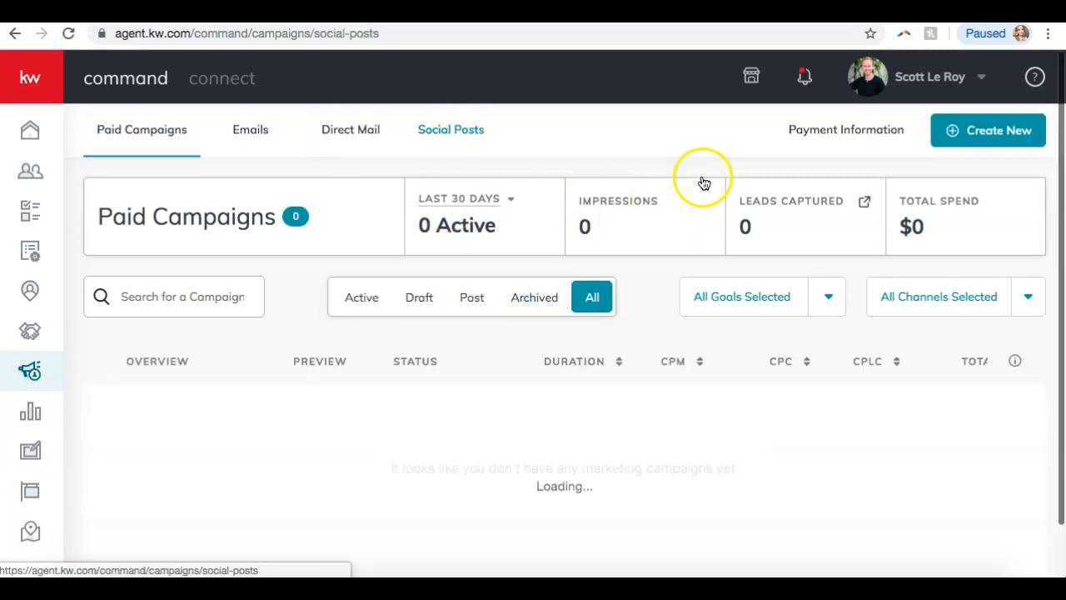
left_click(971, 131)
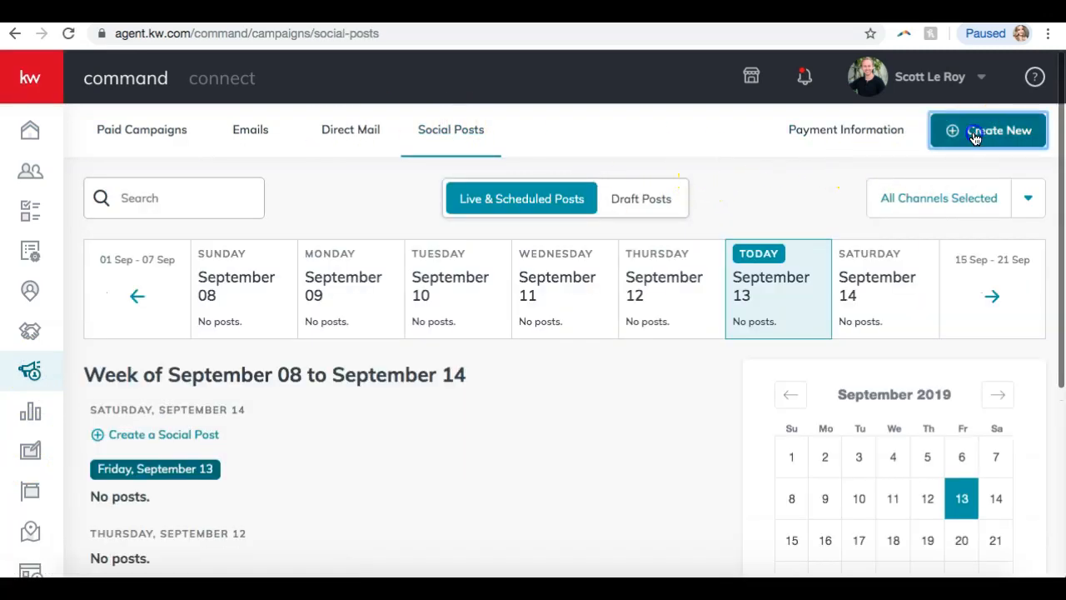
left_click(648, 308)
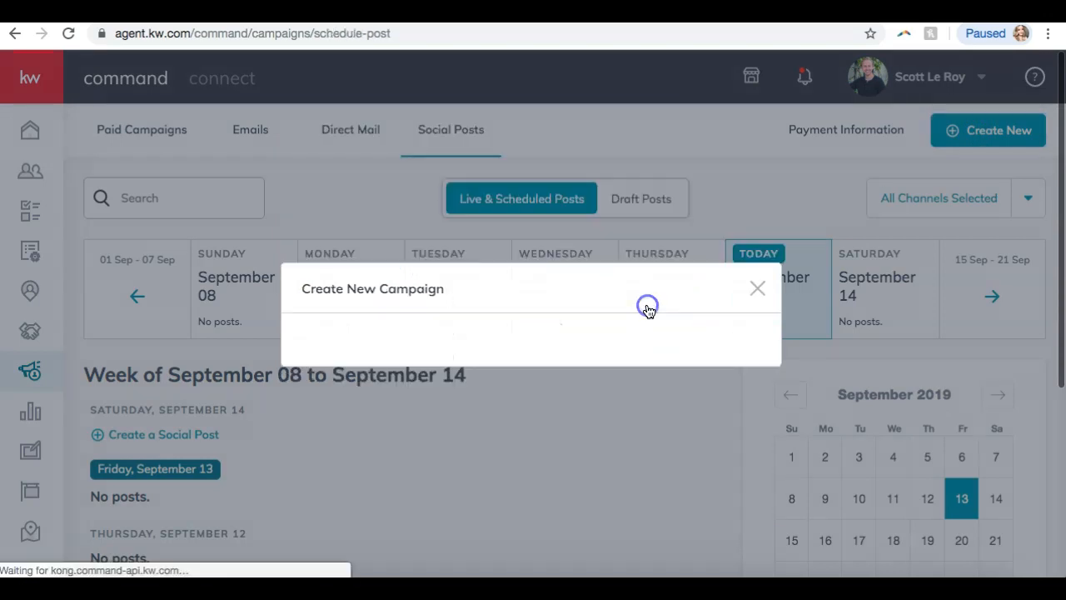
left_click(794, 277)
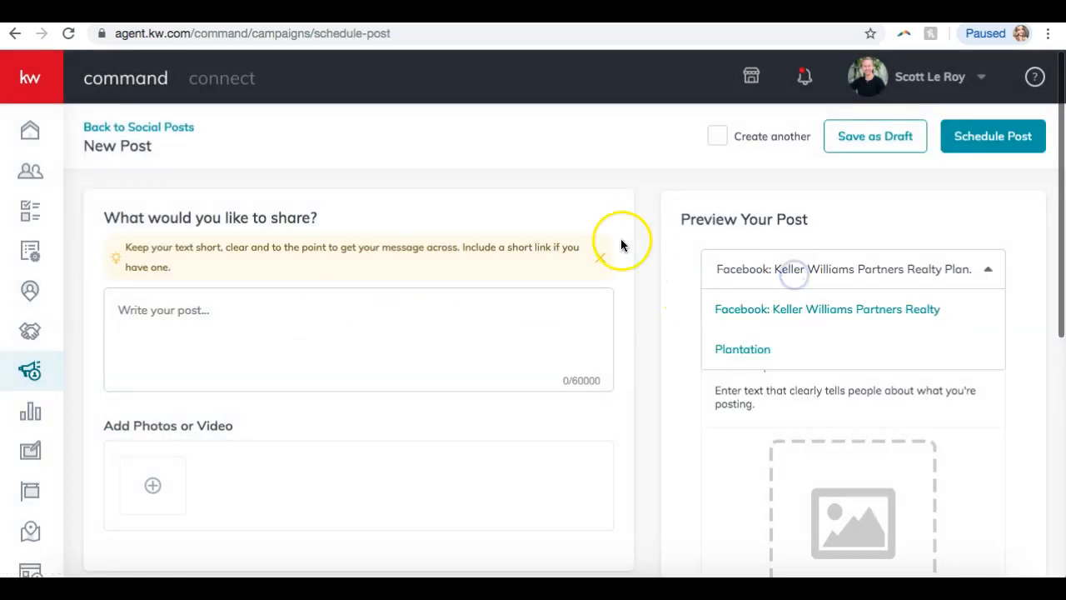
scroll(622, 242, "down", 3)
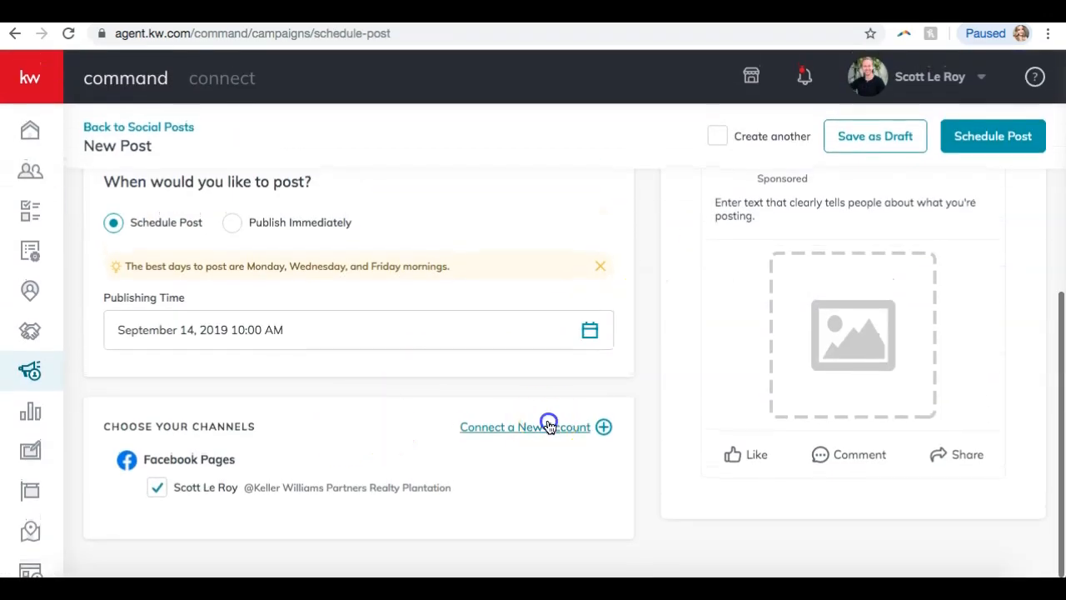
left_click(550, 425)
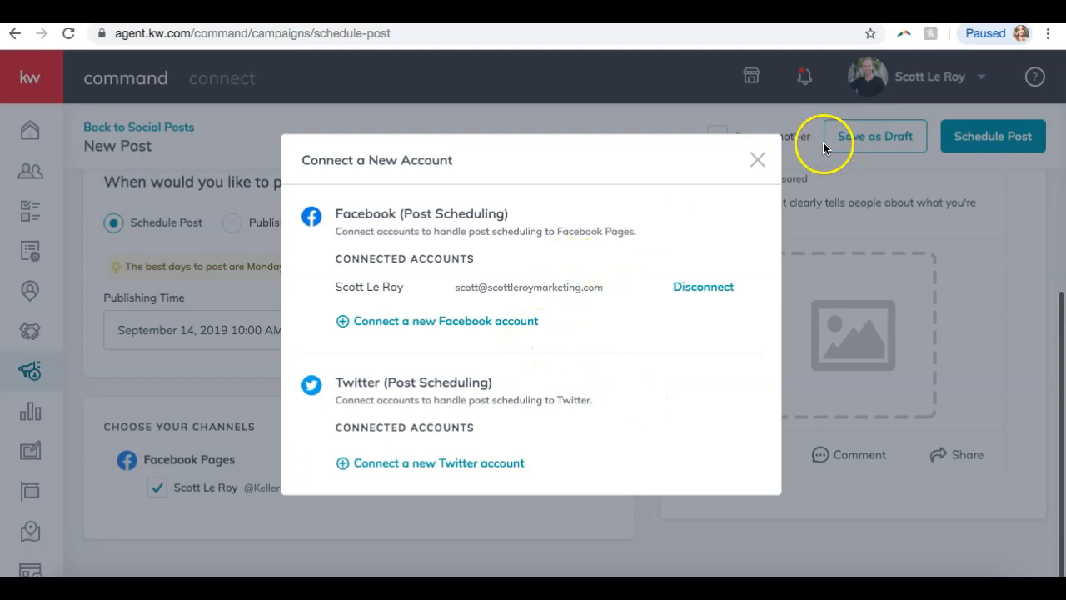
left_click(759, 160)
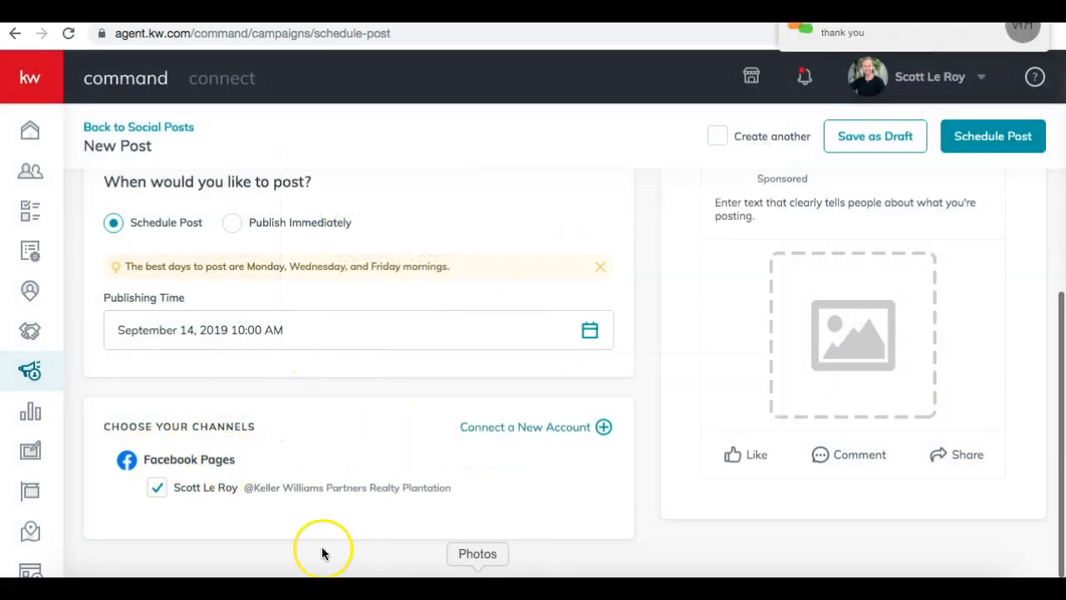
left_click(520, 433)
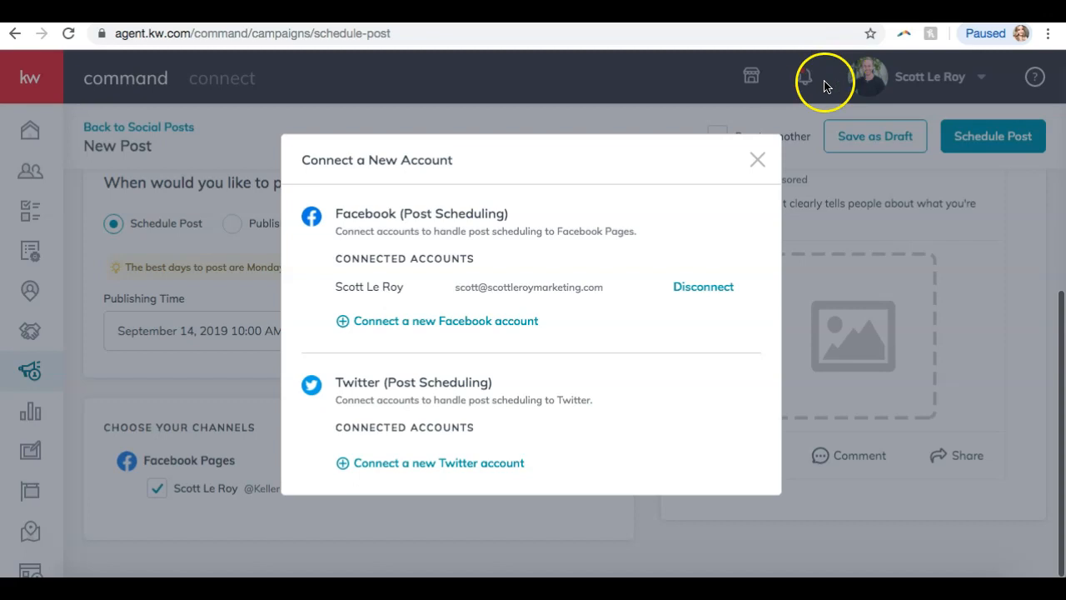
left_click(757, 159)
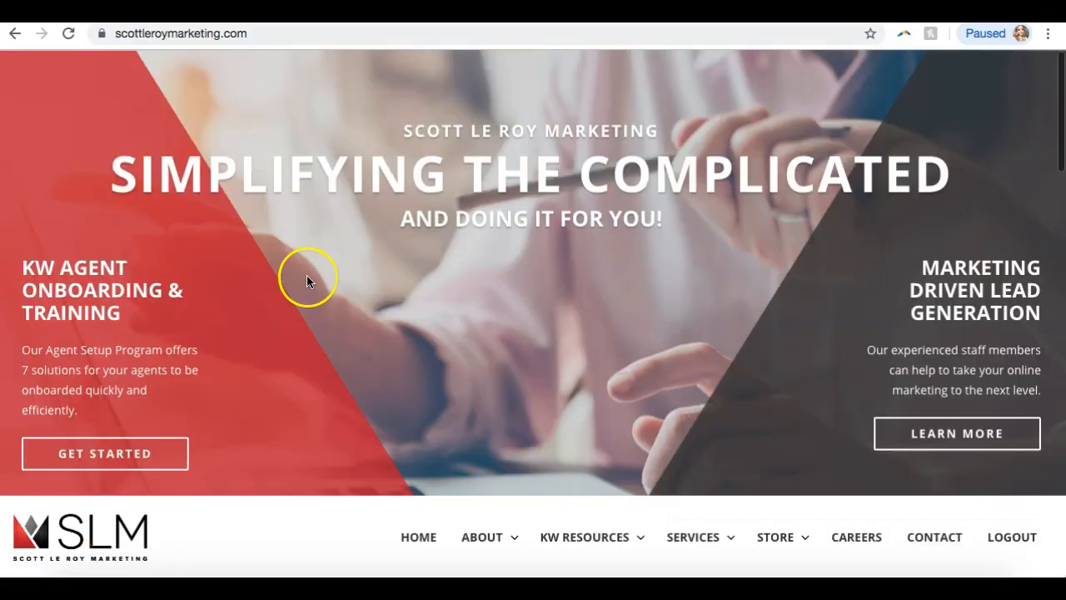
scroll(306, 275, "down", 20)
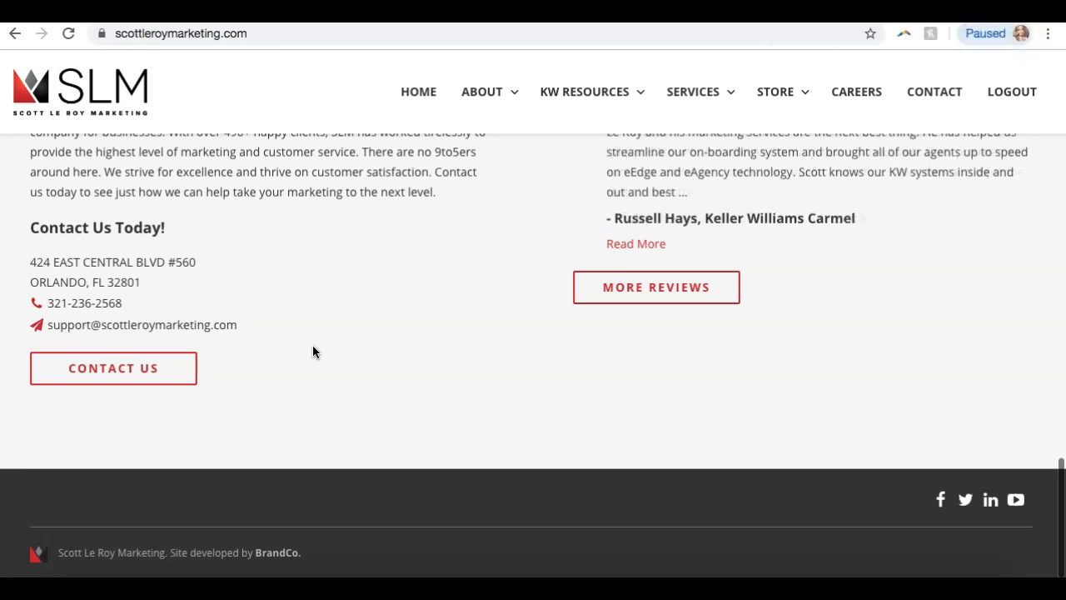
left_click(429, 108)
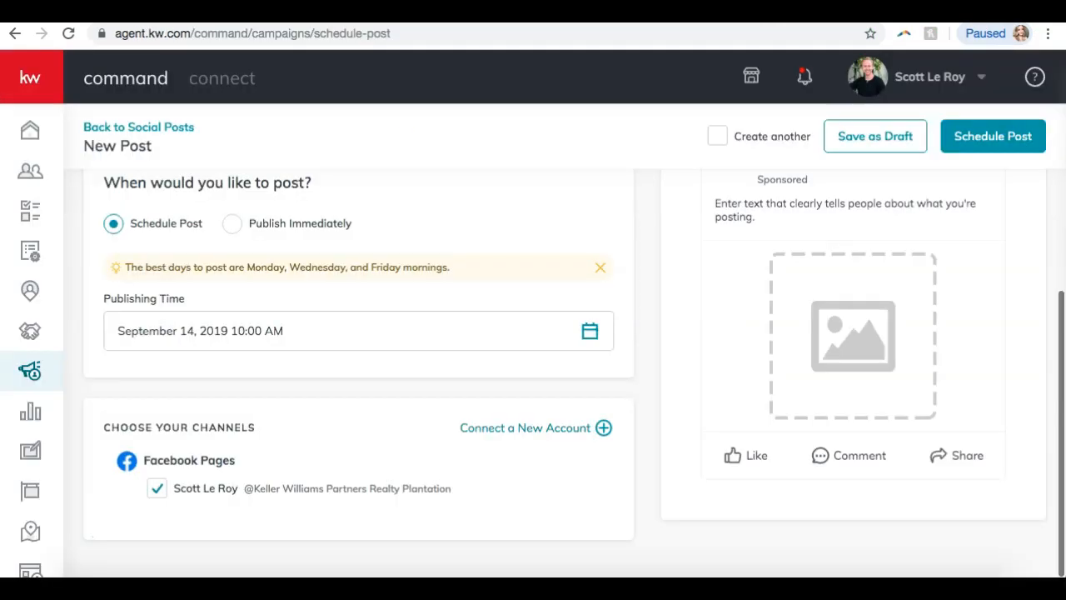
left_click(512, 48)
scroll(383, 242, "up", 5)
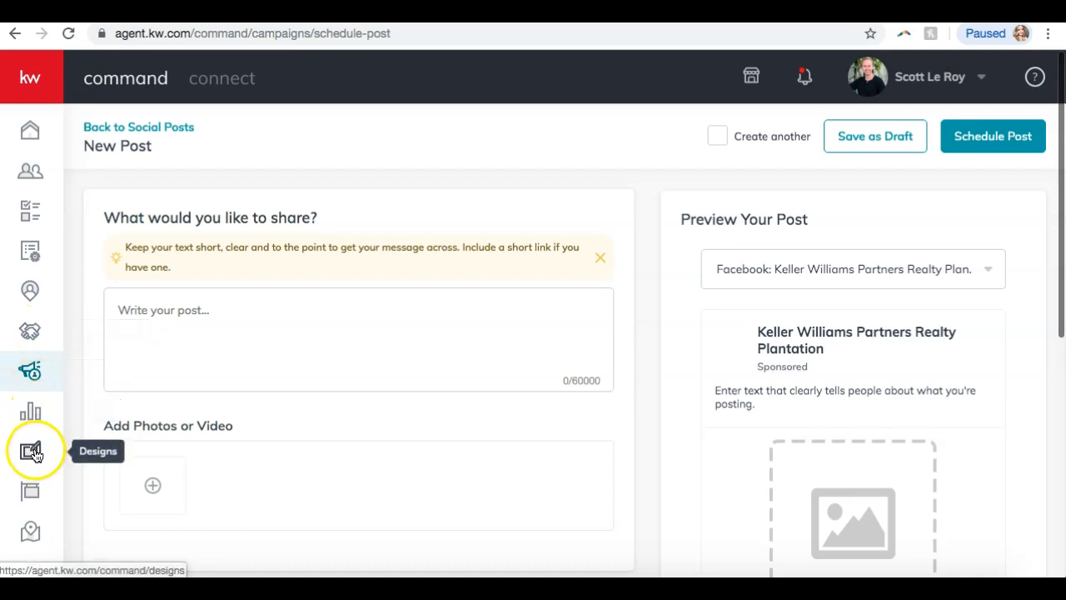
Start a new Paid Campaigns social ad with goal Advertise Listing on Instagram.
left_click(165, 129)
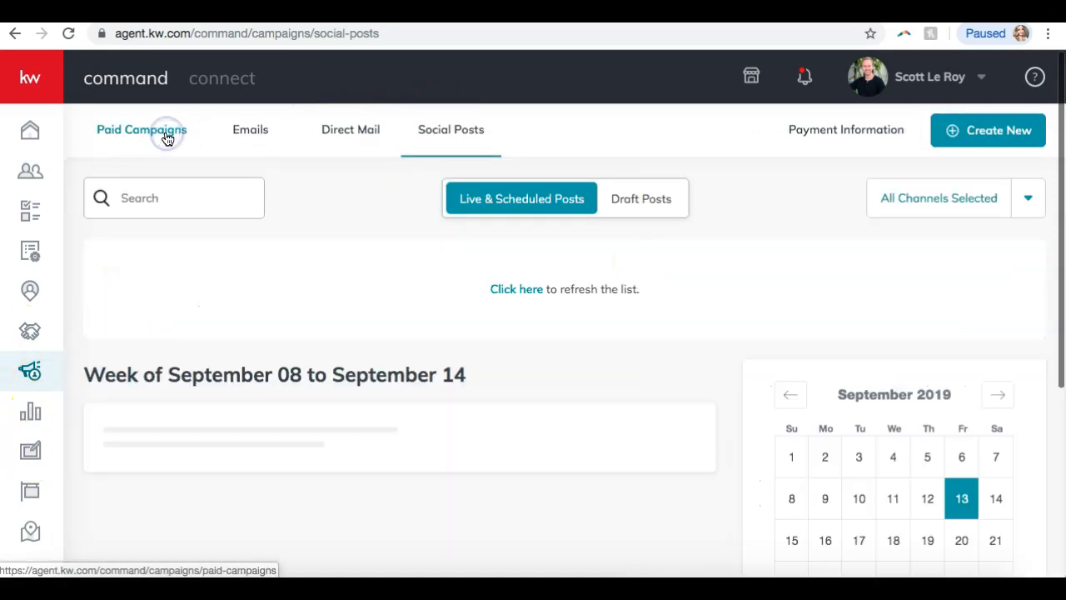
left_click(167, 135)
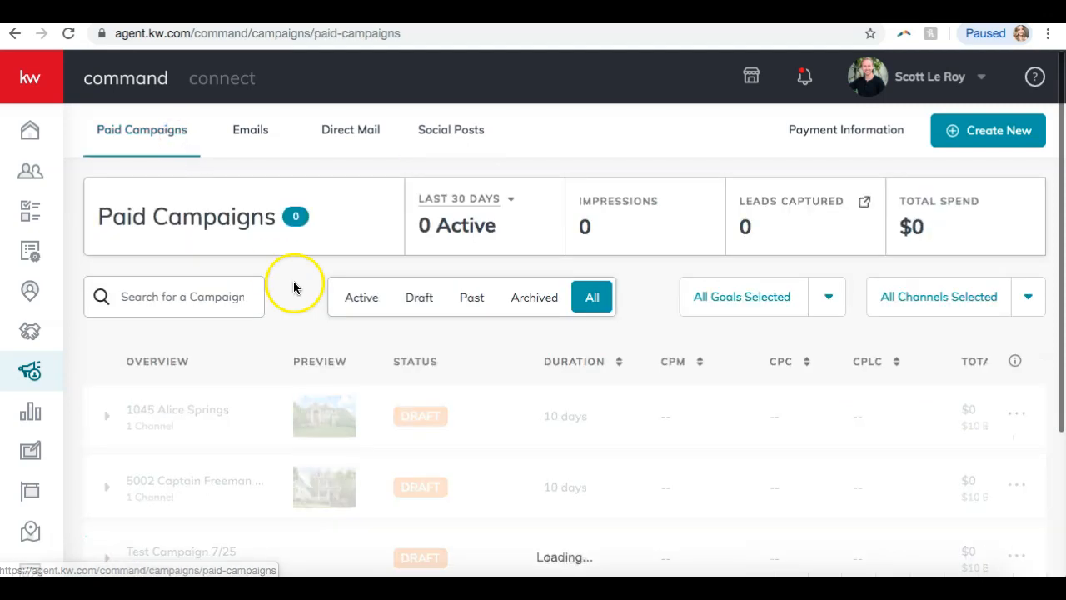
left_click(989, 133)
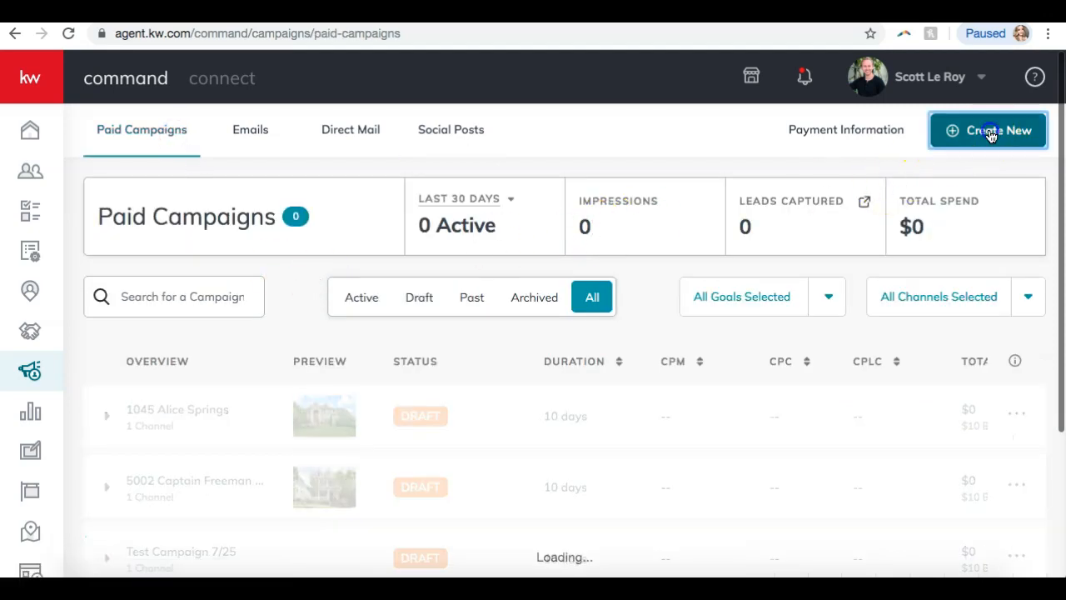
left_click(431, 304)
left_click(435, 223)
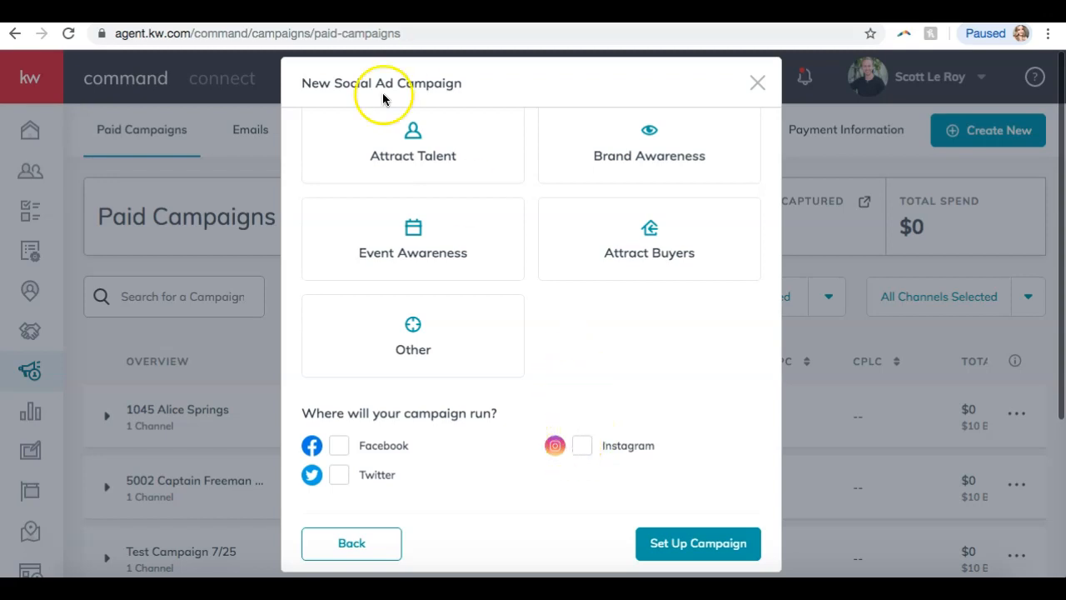
left_click(581, 454)
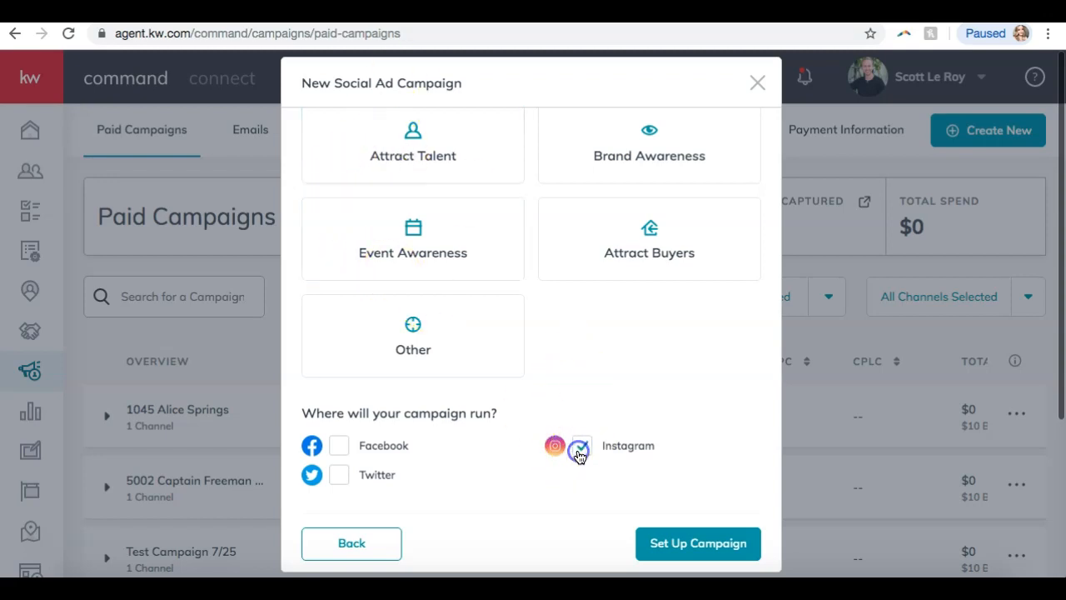
left_click(695, 543)
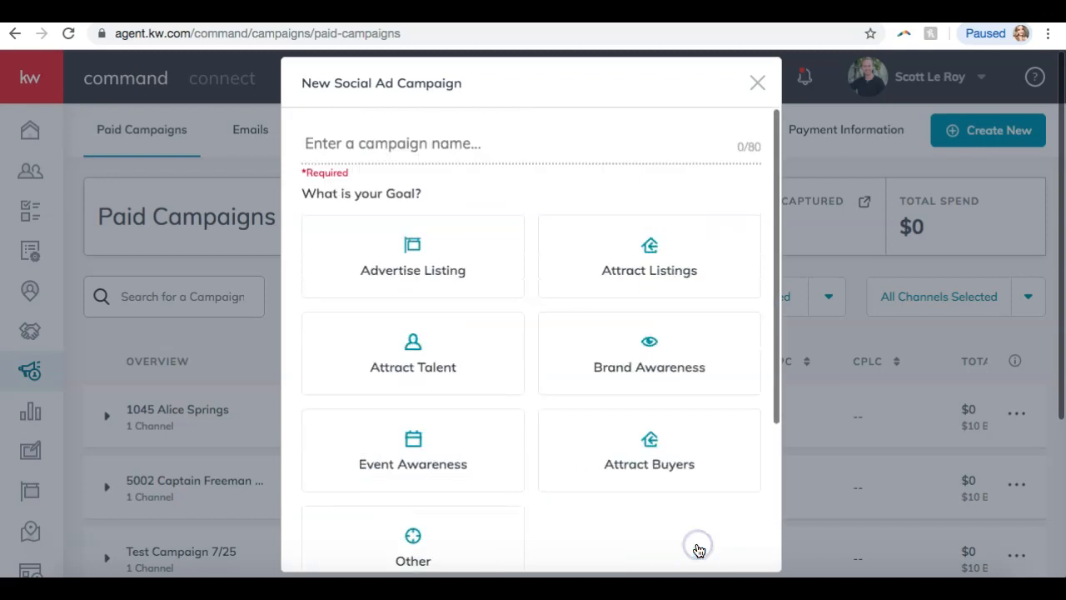
Name the campaign 'Campaign', reselect Advertise Listing, and create it.
left_click(369, 136)
type("Cam")
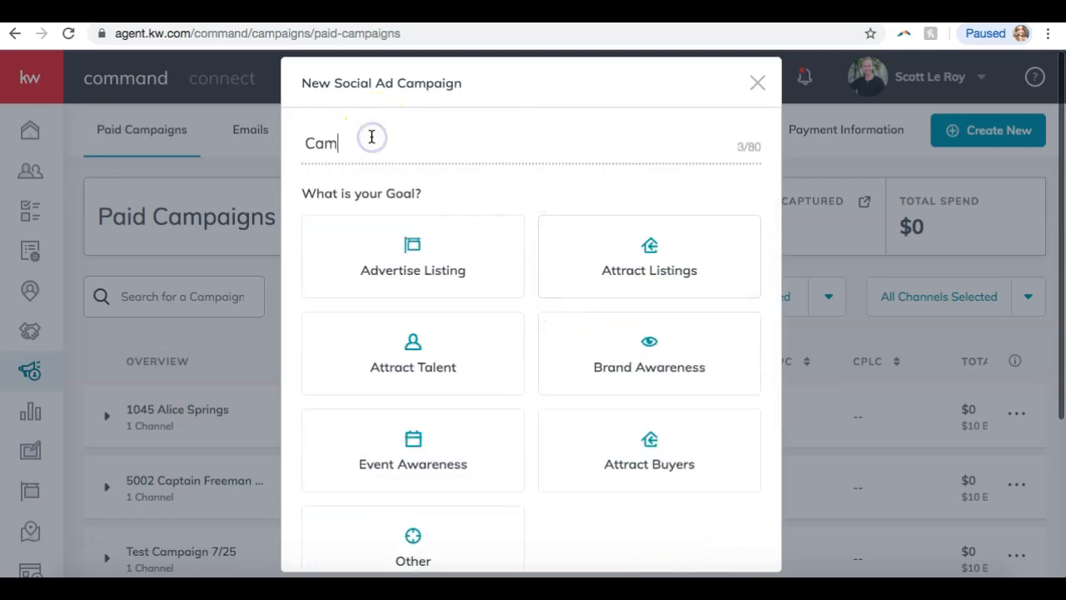
type("paign")
scroll(567, 280, "down", 3)
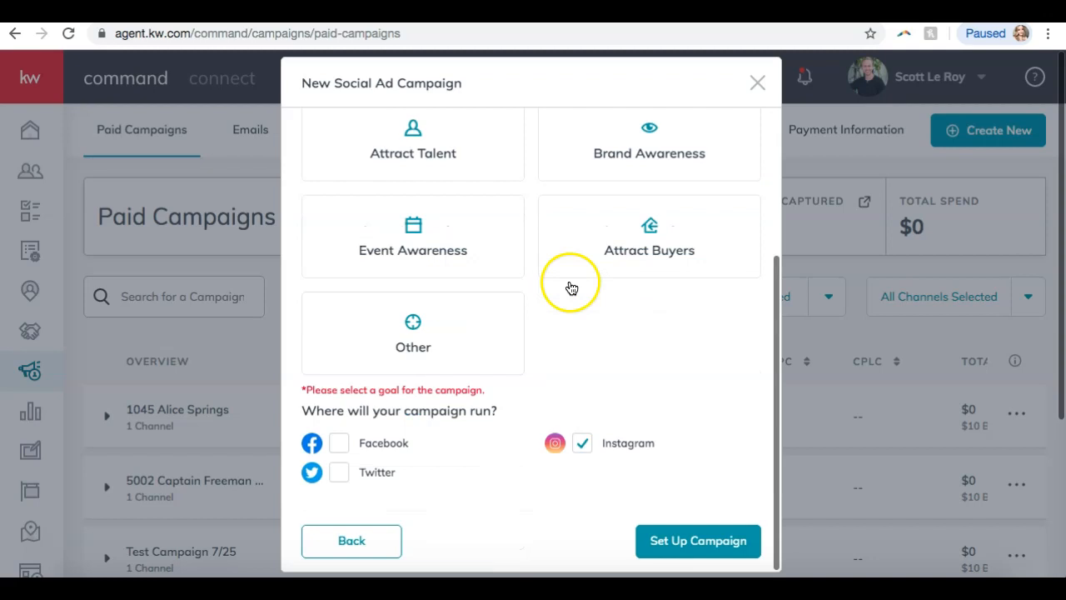
left_click(671, 550)
left_click(421, 229)
scroll(633, 525, "down", 3)
left_click(683, 537)
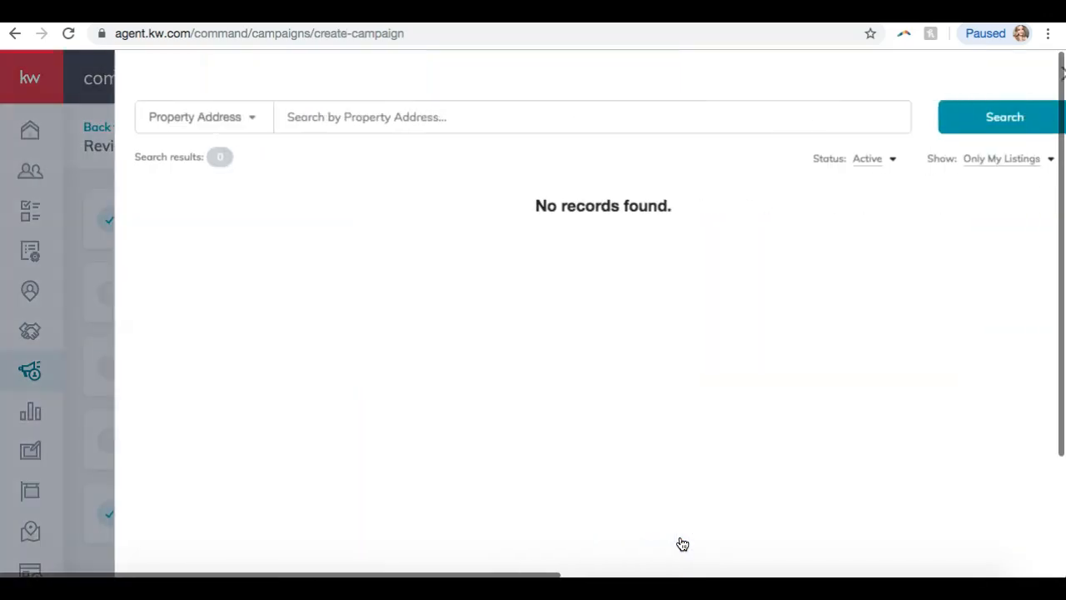
Dismiss the listing search panel and look over the campaign review page.
left_click(1042, 74)
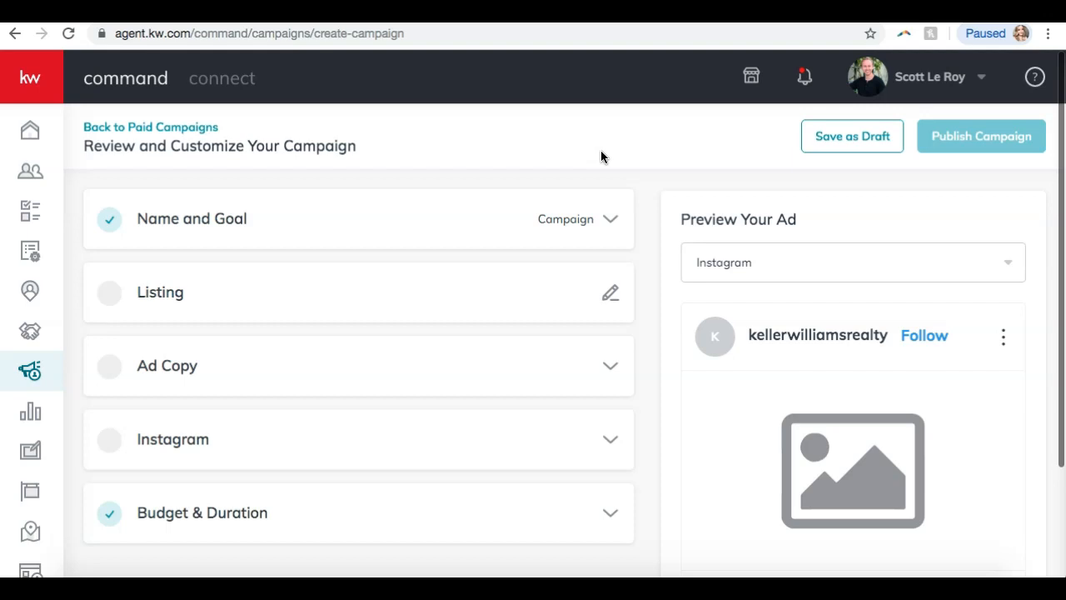
scroll(600, 157, "down", 2)
scroll(583, 275, "up", 2)
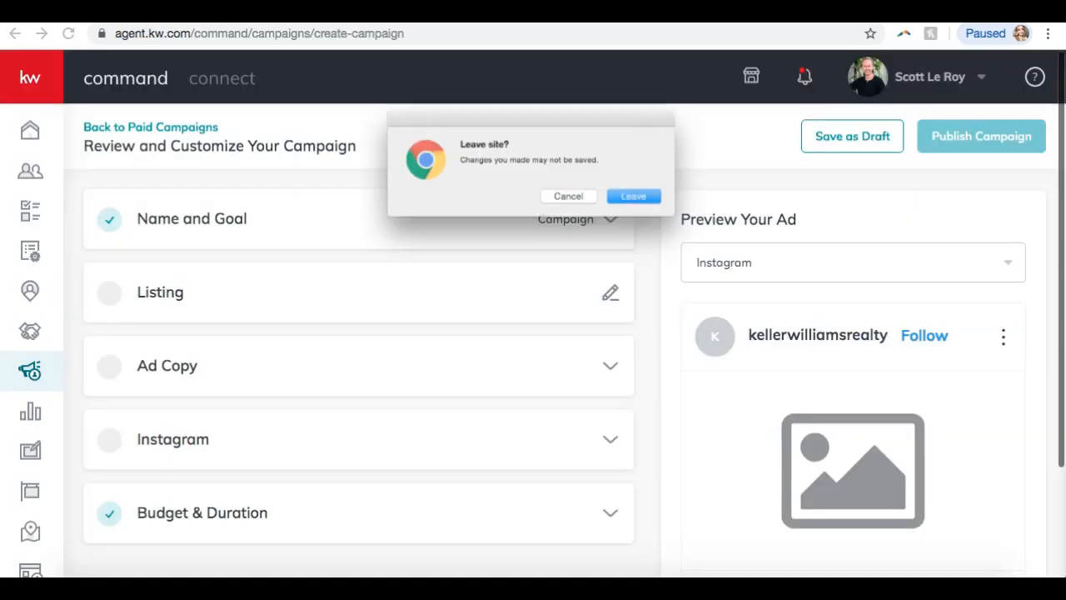
Discard the unsaved campaign and read the viewers' questions in the join.me chat.
left_click(638, 201)
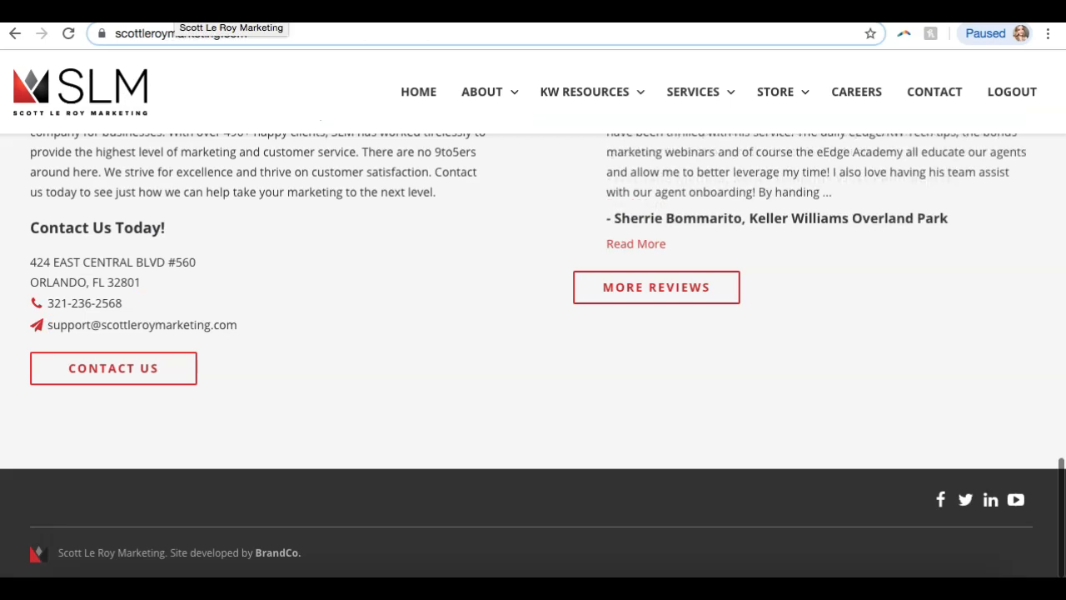
left_click(738, 573)
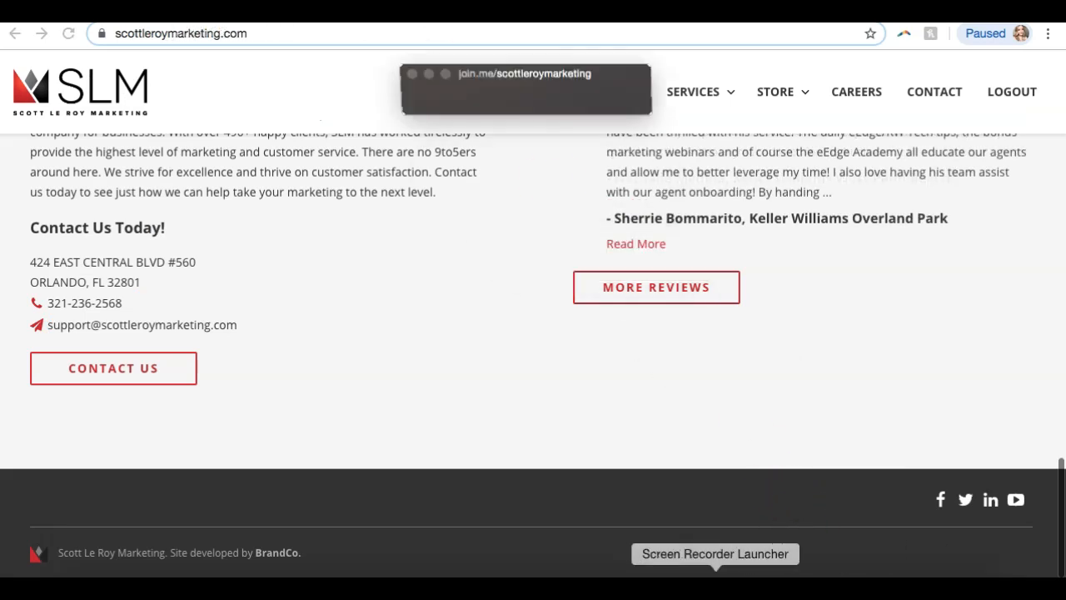
left_click(482, 78)
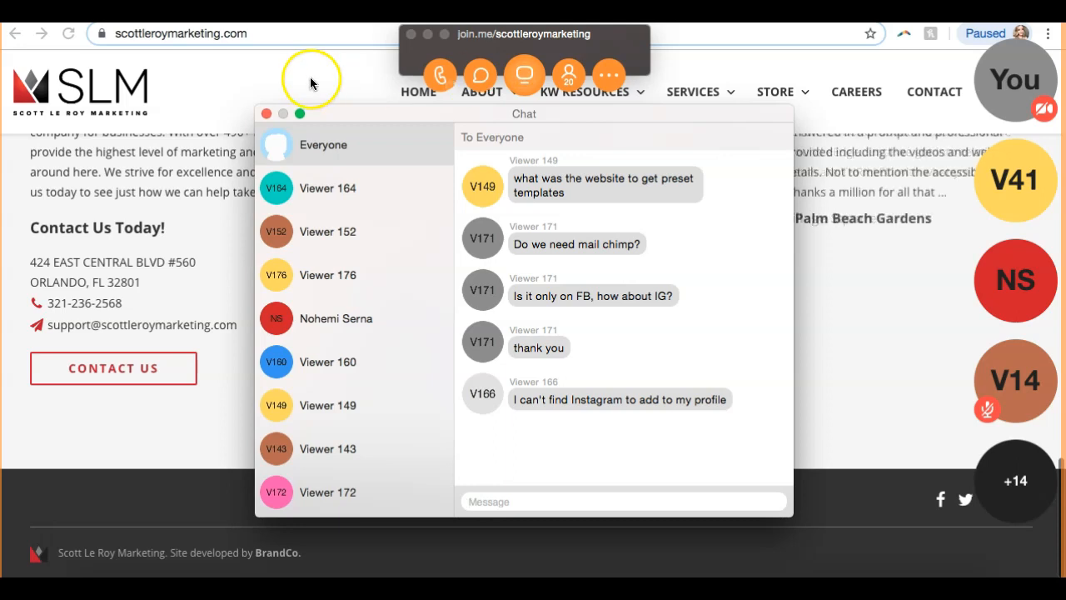
left_click(265, 113)
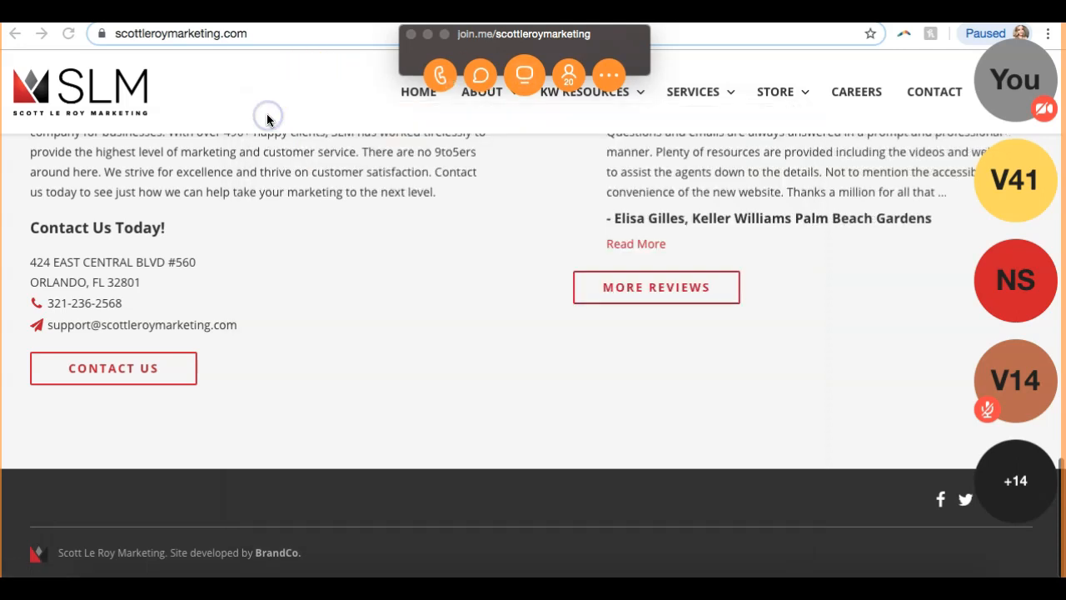
Hide the join.me controls and briefly highlight the site's contact phone and e-mail.
left_click(427, 35)
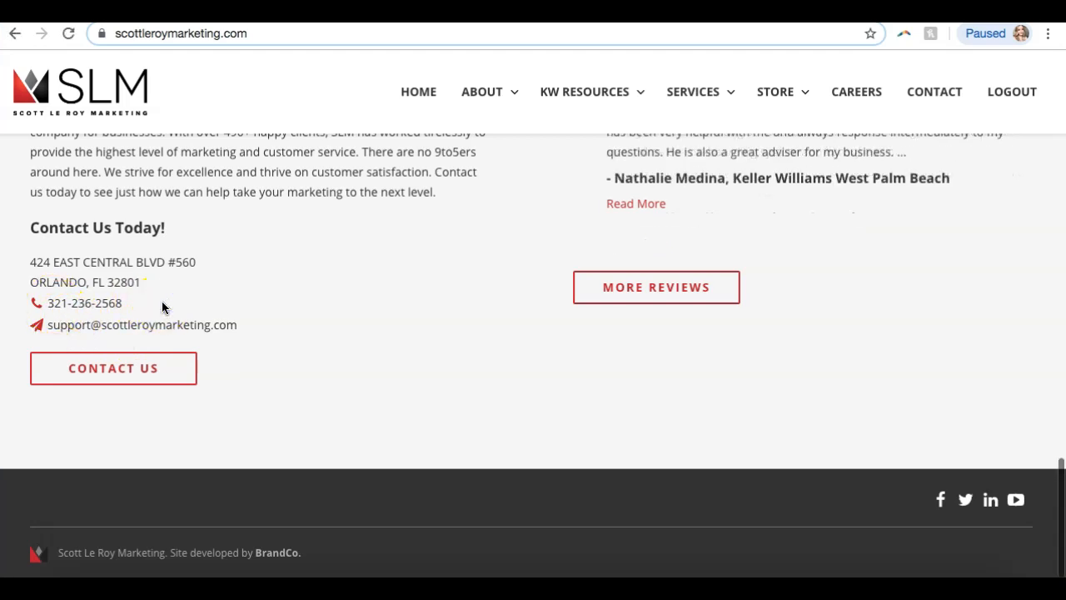
left_click_drag(241, 330, 38, 302)
left_click(253, 269)
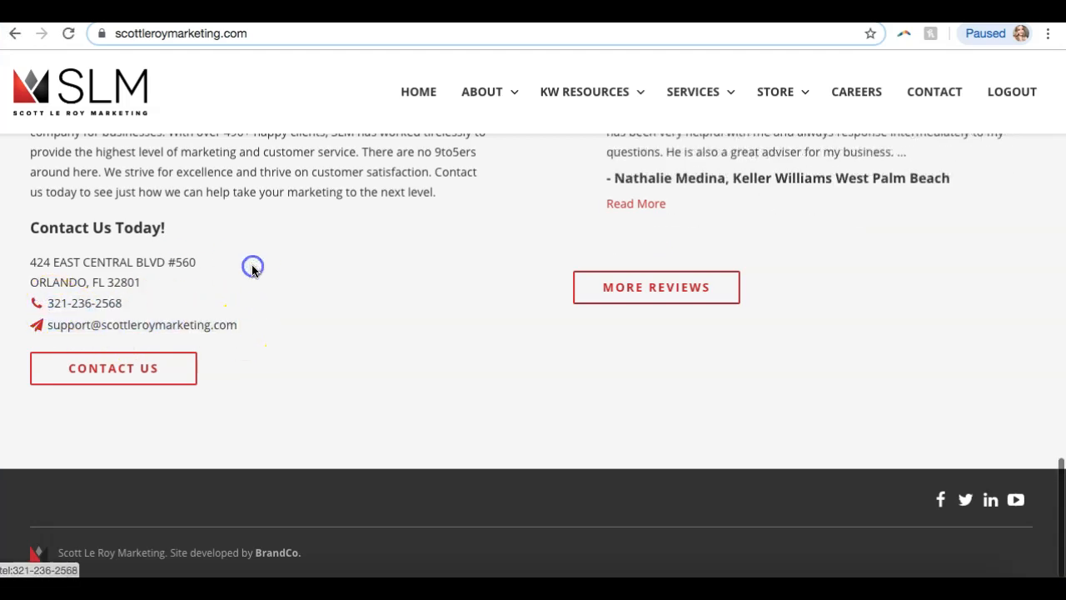